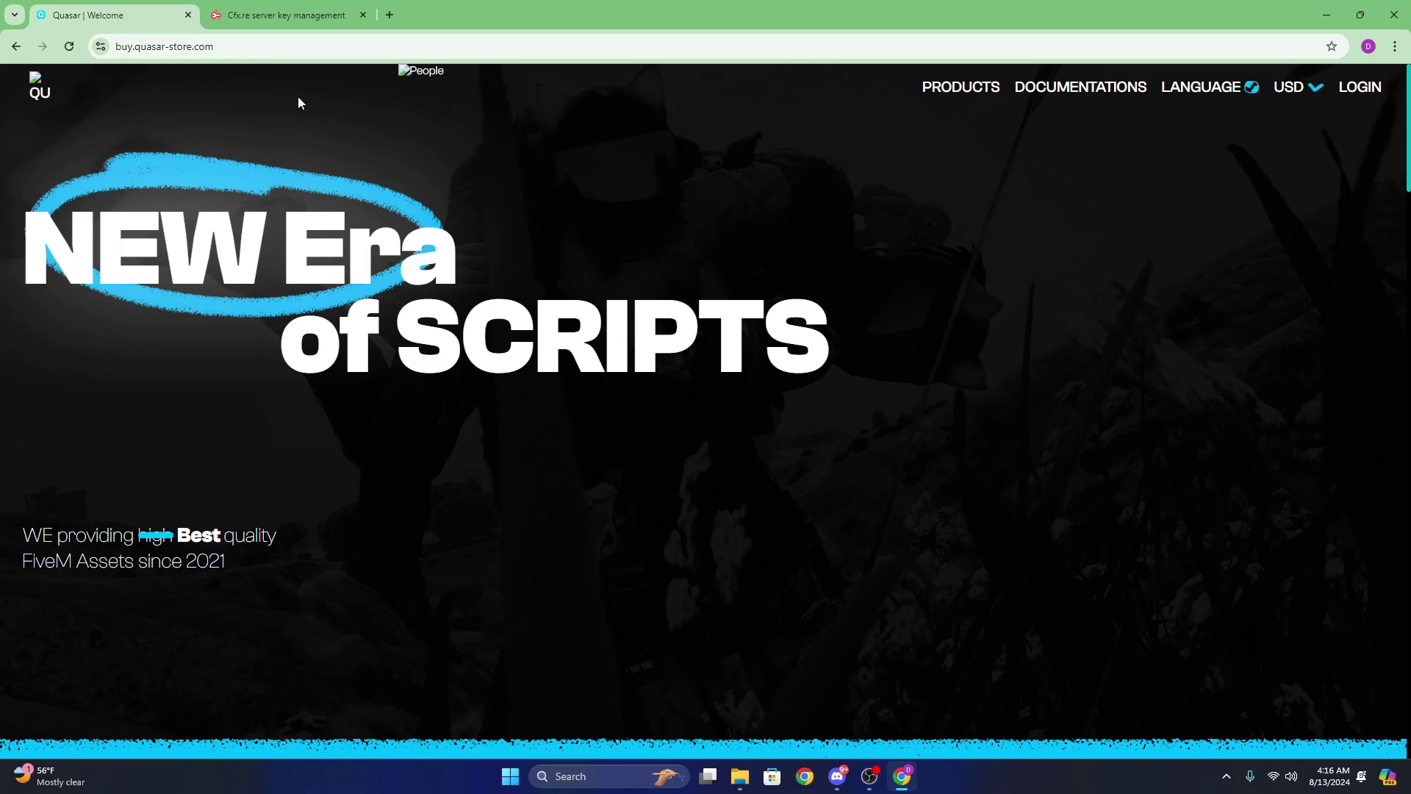
# Log in to the Quasar store with the FiveM account and authorize Tebex to access it
pyautogui.click(275, 48)
pyautogui.click(298, 158)
pyautogui.click(1361, 88)
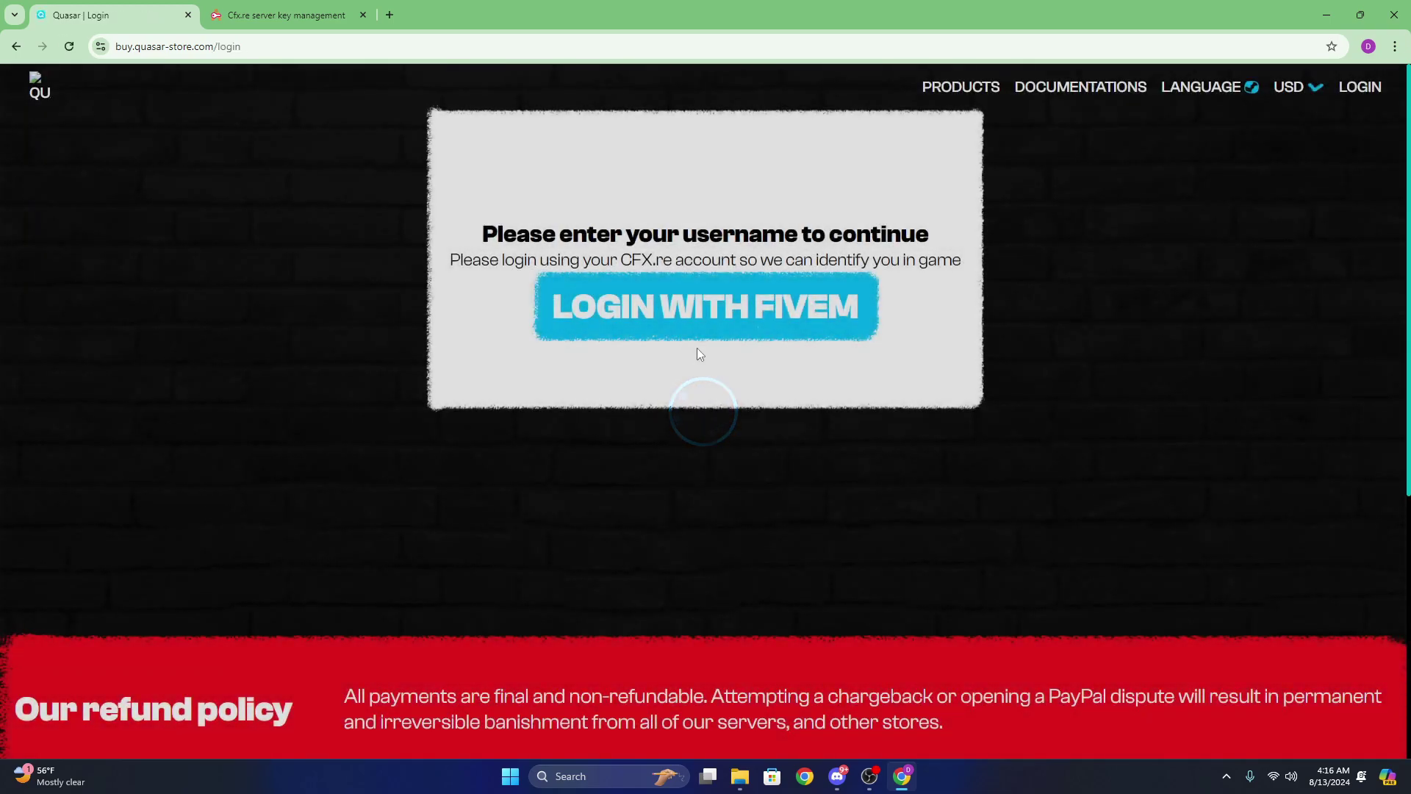
pyautogui.click(710, 318)
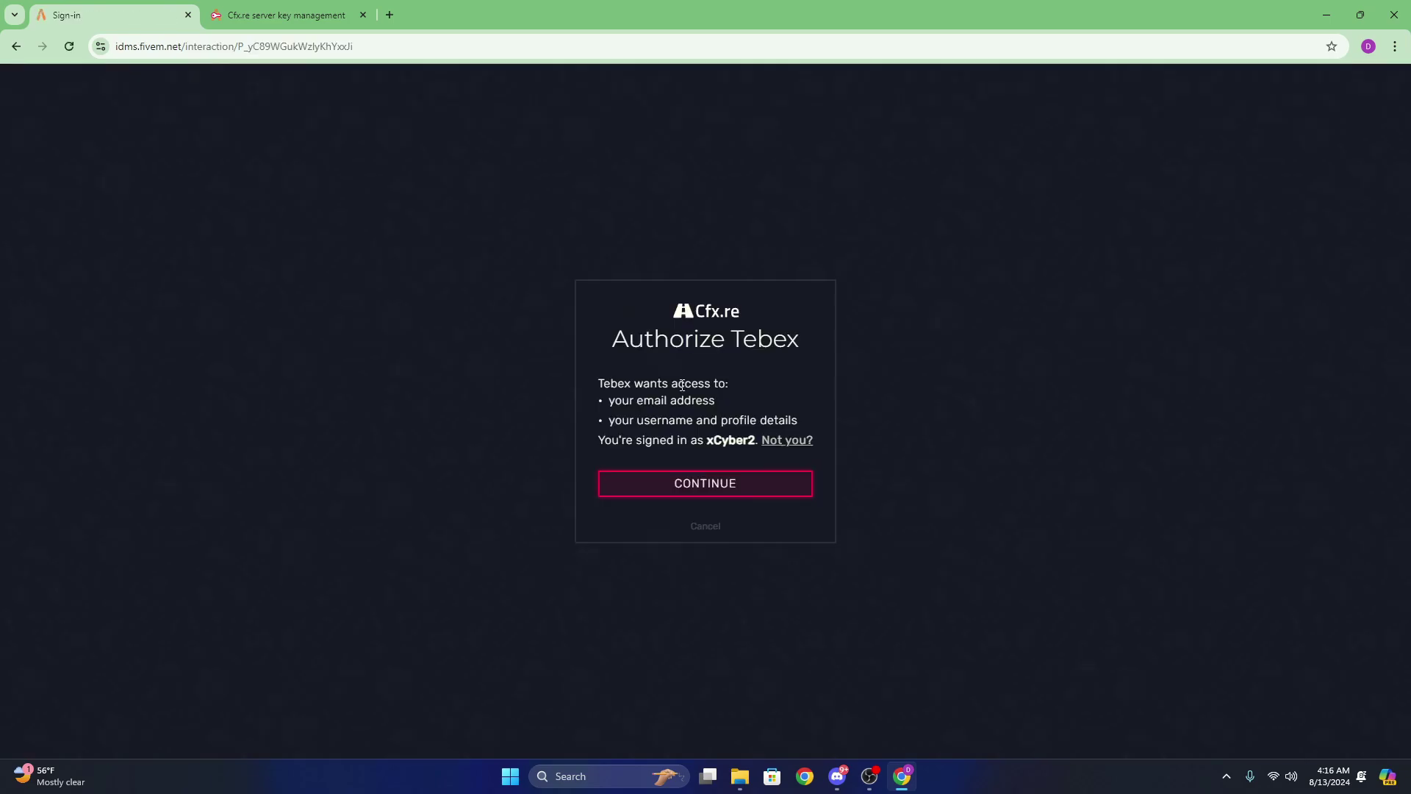
pyautogui.click(710, 494)
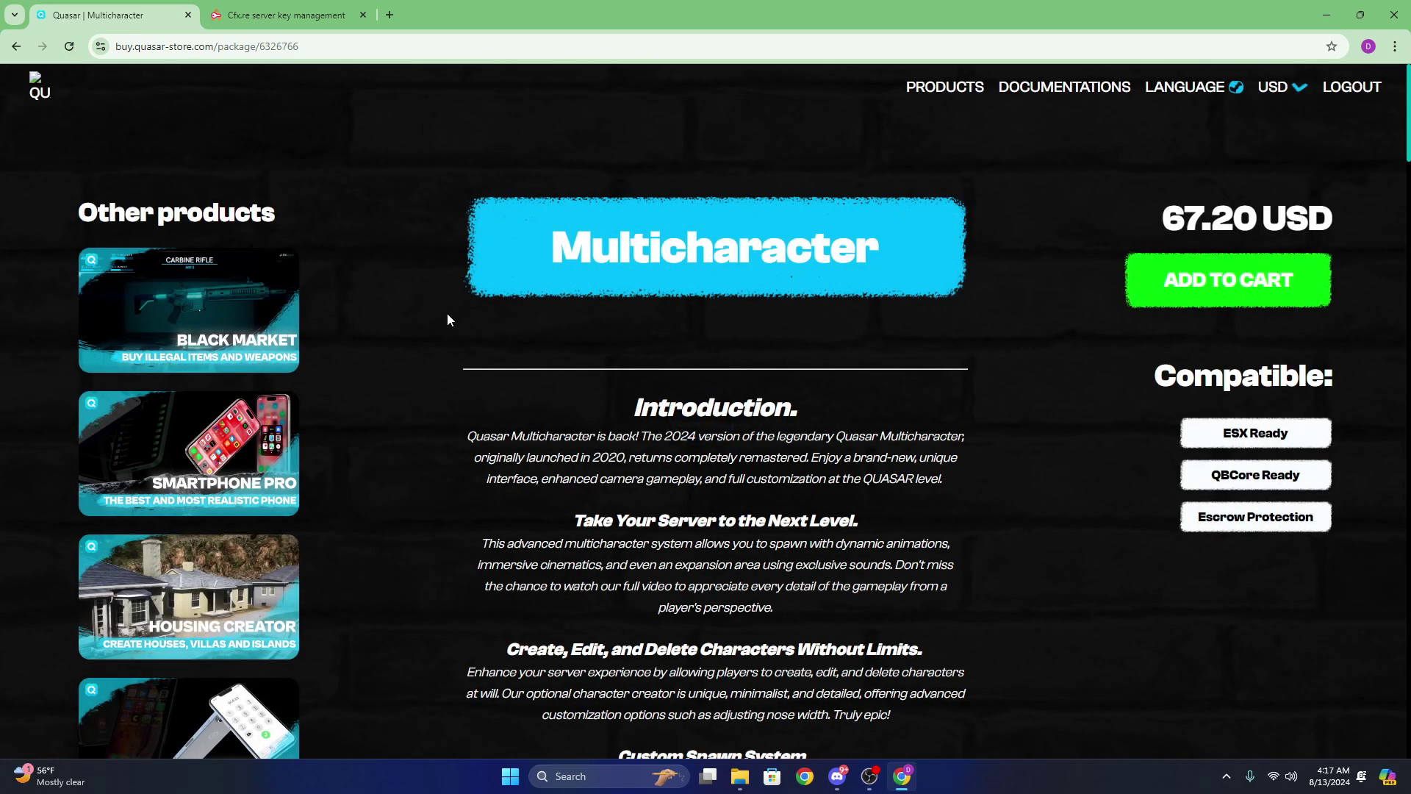
# Review the Multicharacter product page, then find the quasarstore Multicharacter entry among the granted assets in Cfx.re Keymaster
pyautogui.scroll(-3, 544, 360)
pyautogui.scroll(3, 644, 407)
pyautogui.click(346, 14)
pyautogui.doubleClick(914, 175)
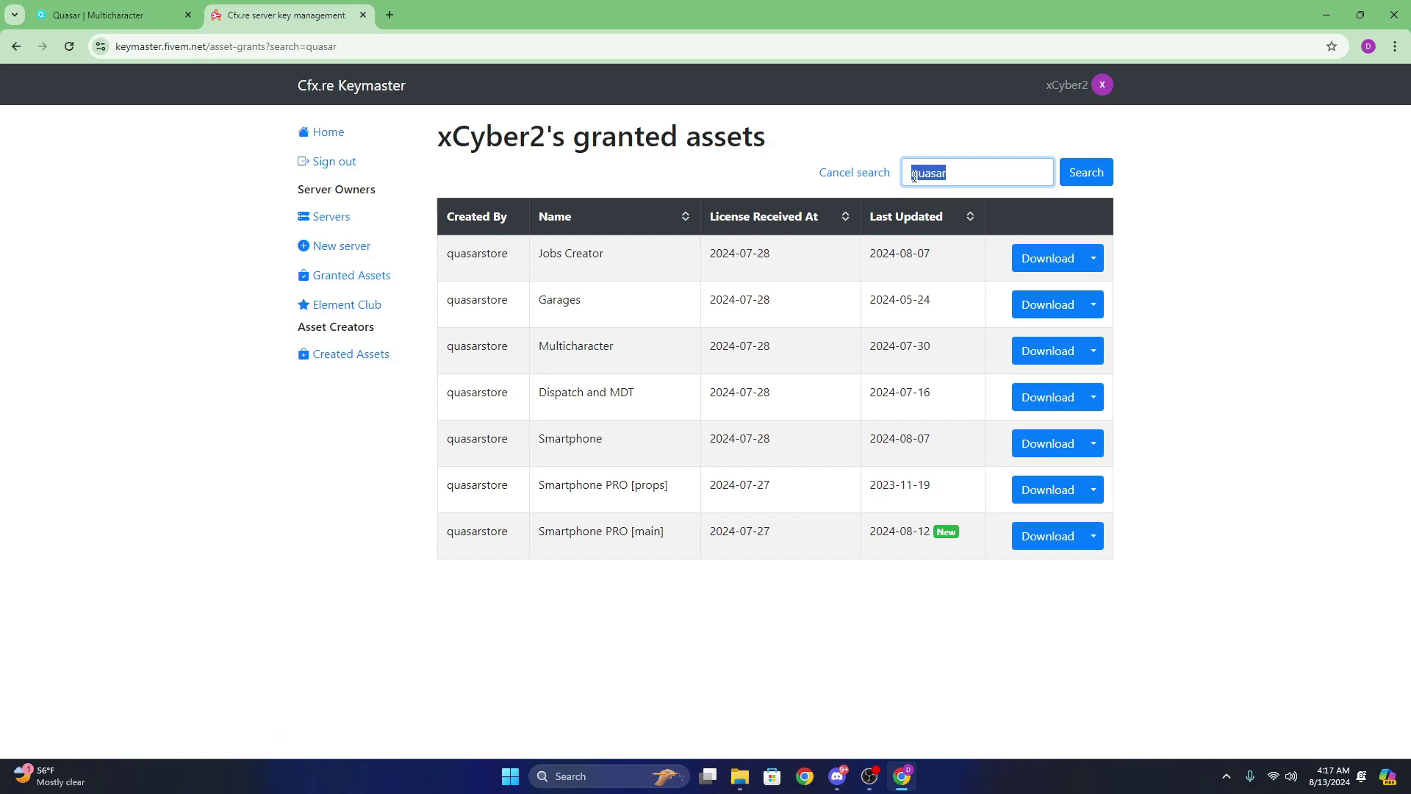
pyautogui.click(958, 194)
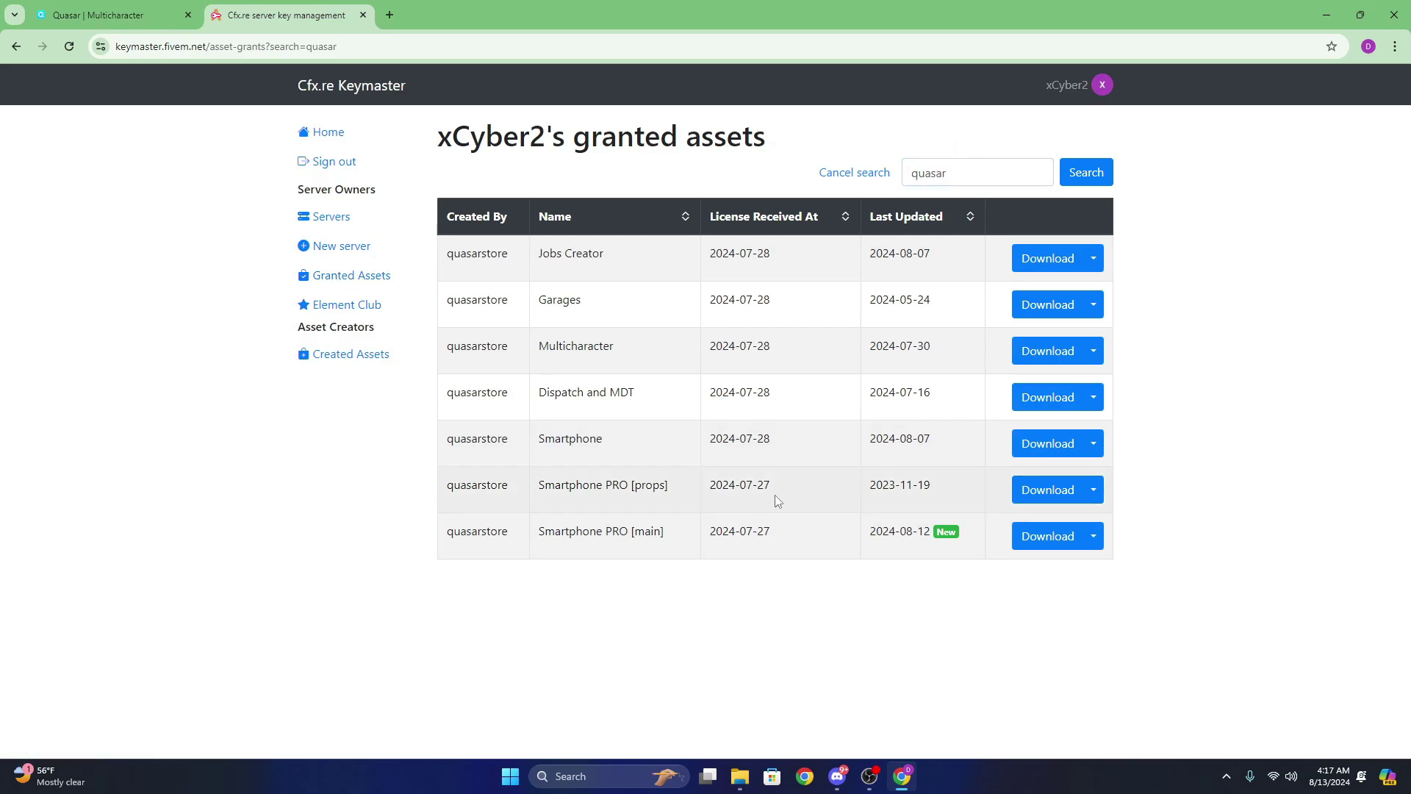
pyautogui.moveTo(443, 353); pyautogui.dragTo(633, 342)
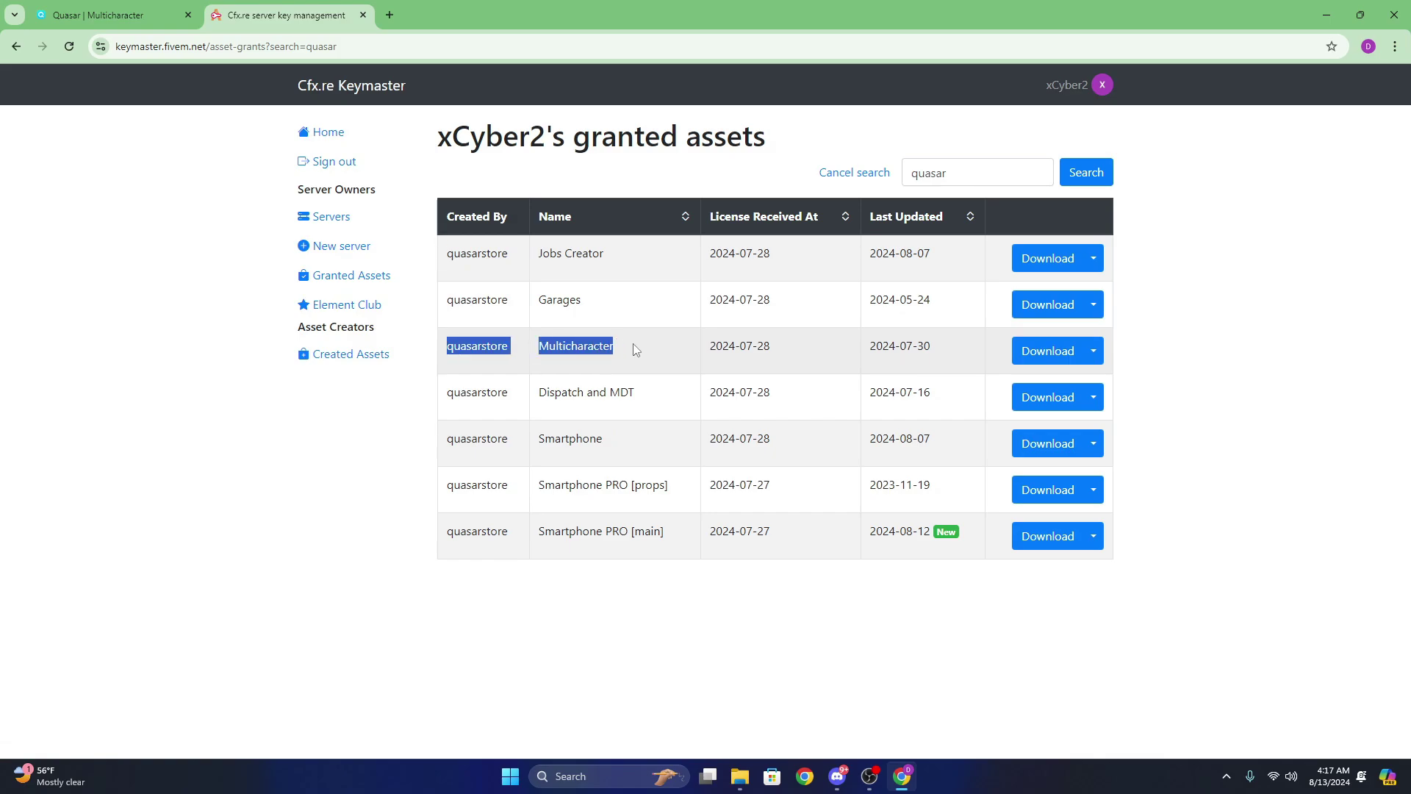
pyautogui.click(620, 343)
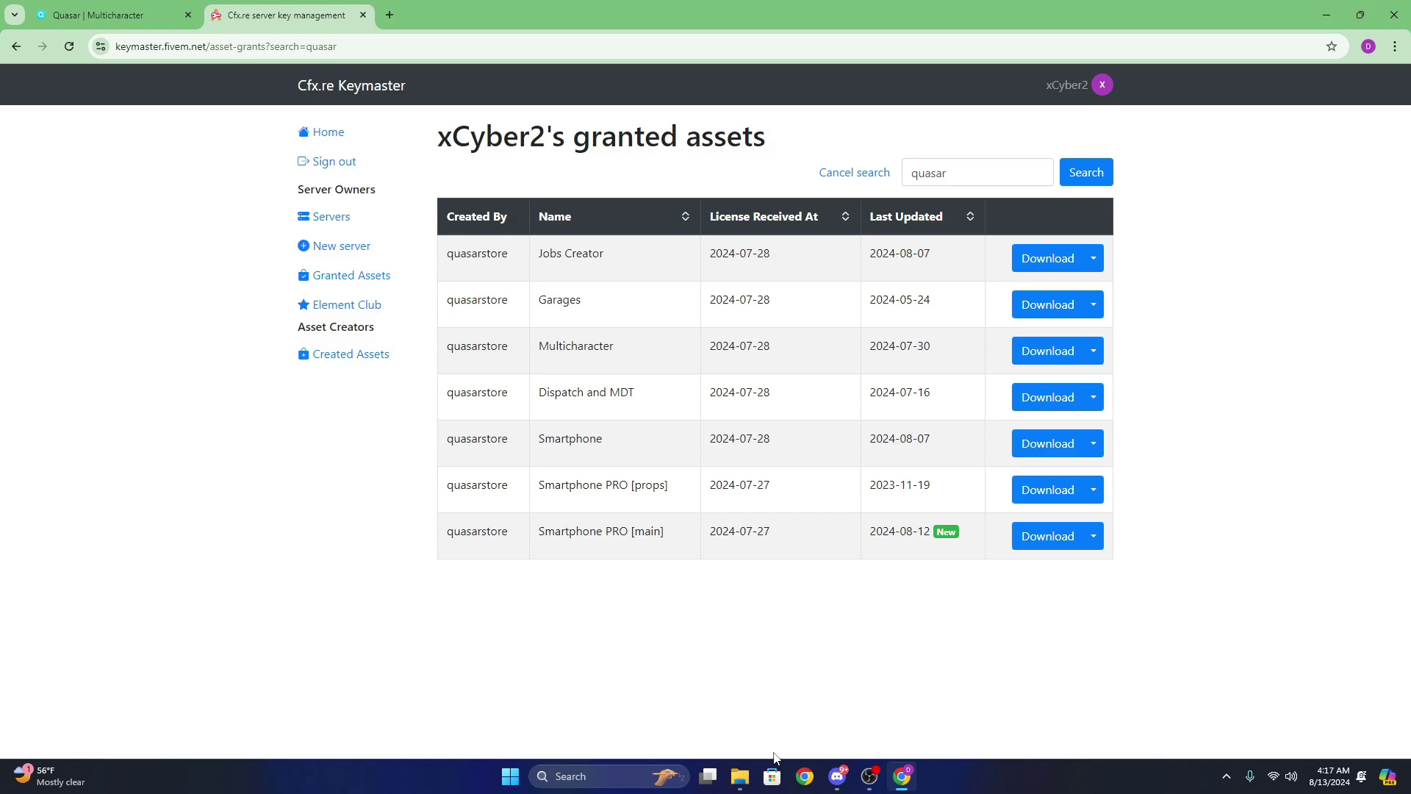
# Open the [dispatch].pack.zip archive from the Quasar Scripts folder and clear the folder window out of the way
pyautogui.click(739, 776)
pyautogui.doubleClick(580, 303)
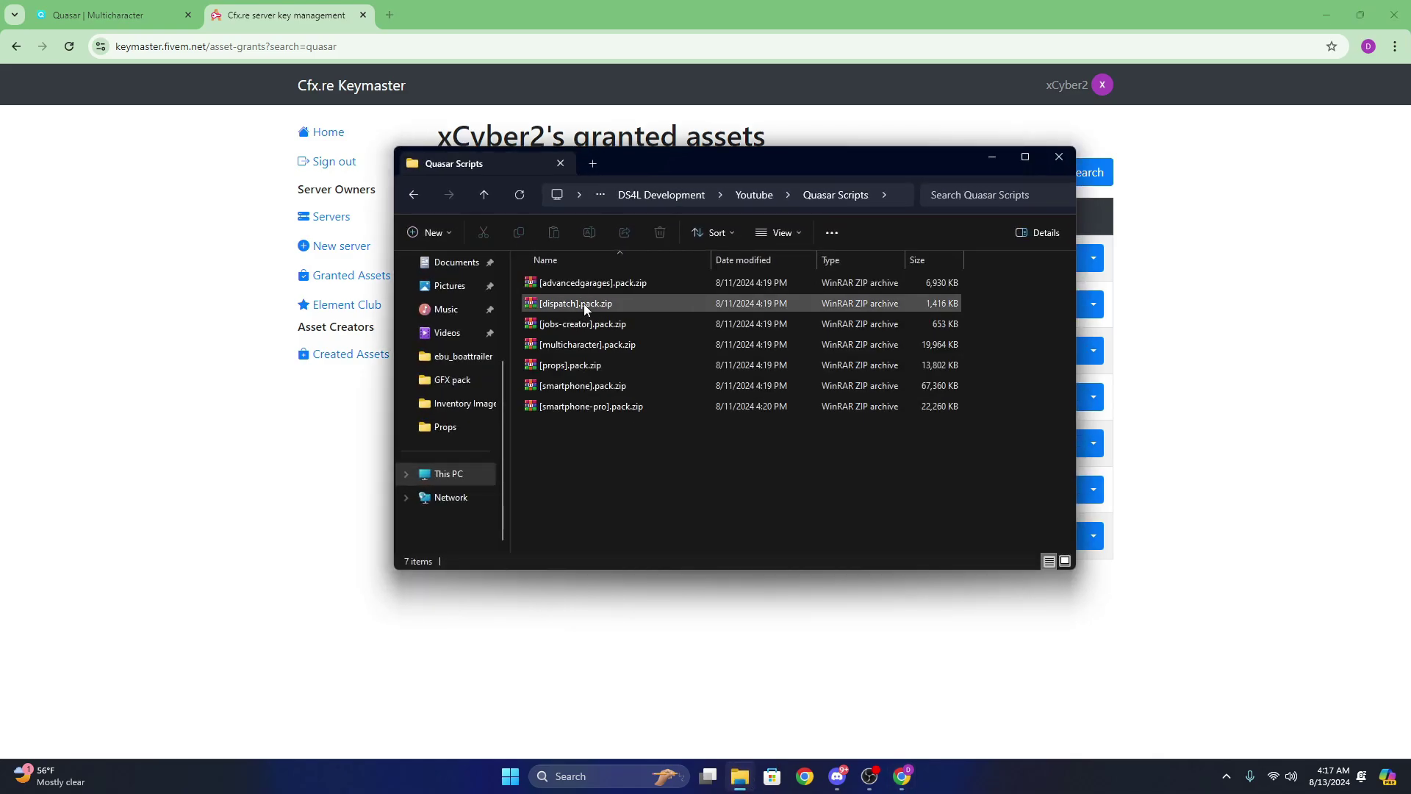
pyautogui.doubleClick(583, 304)
pyautogui.moveTo(673, 156); pyautogui.dragTo(516, 175)
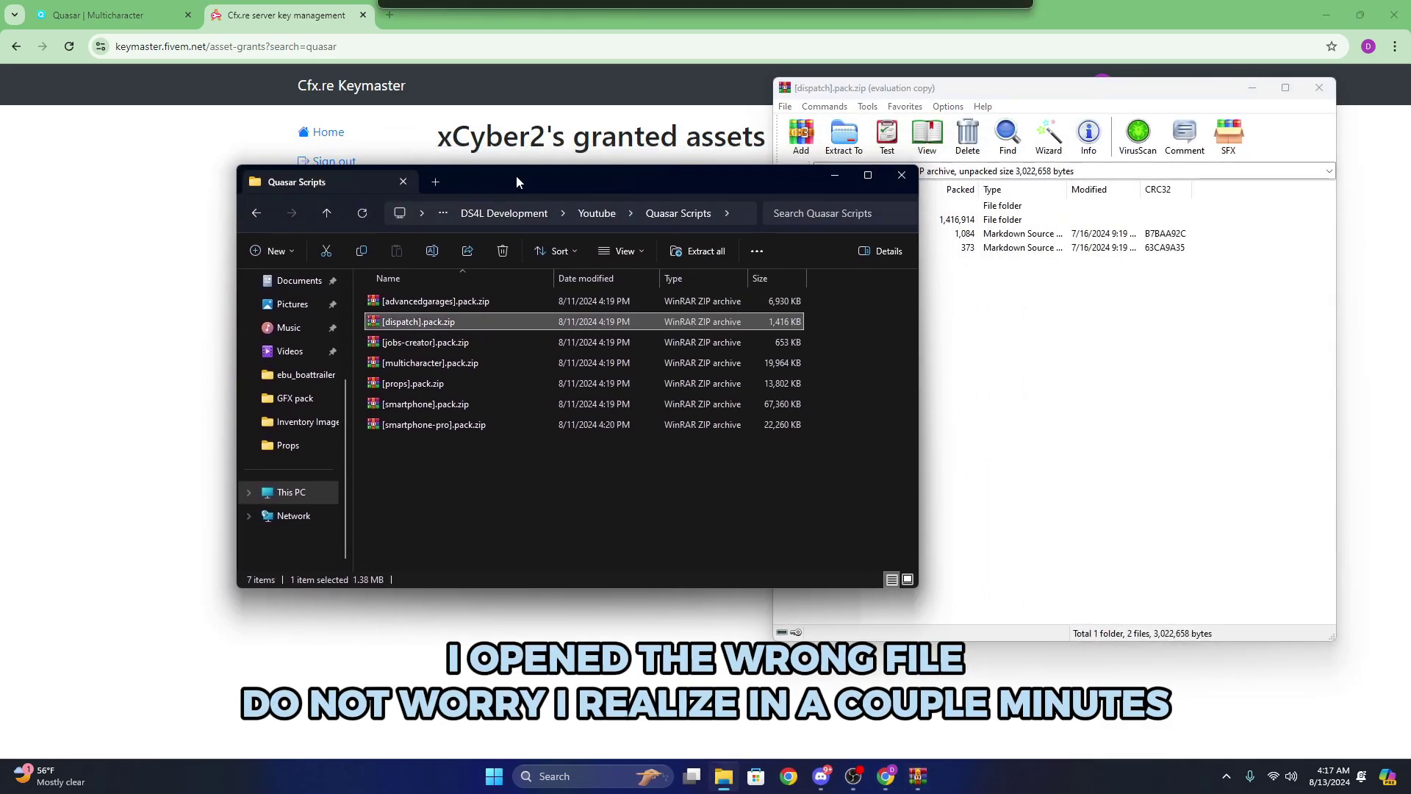
pyautogui.moveTo(611, 191); pyautogui.dragTo(460, 225)
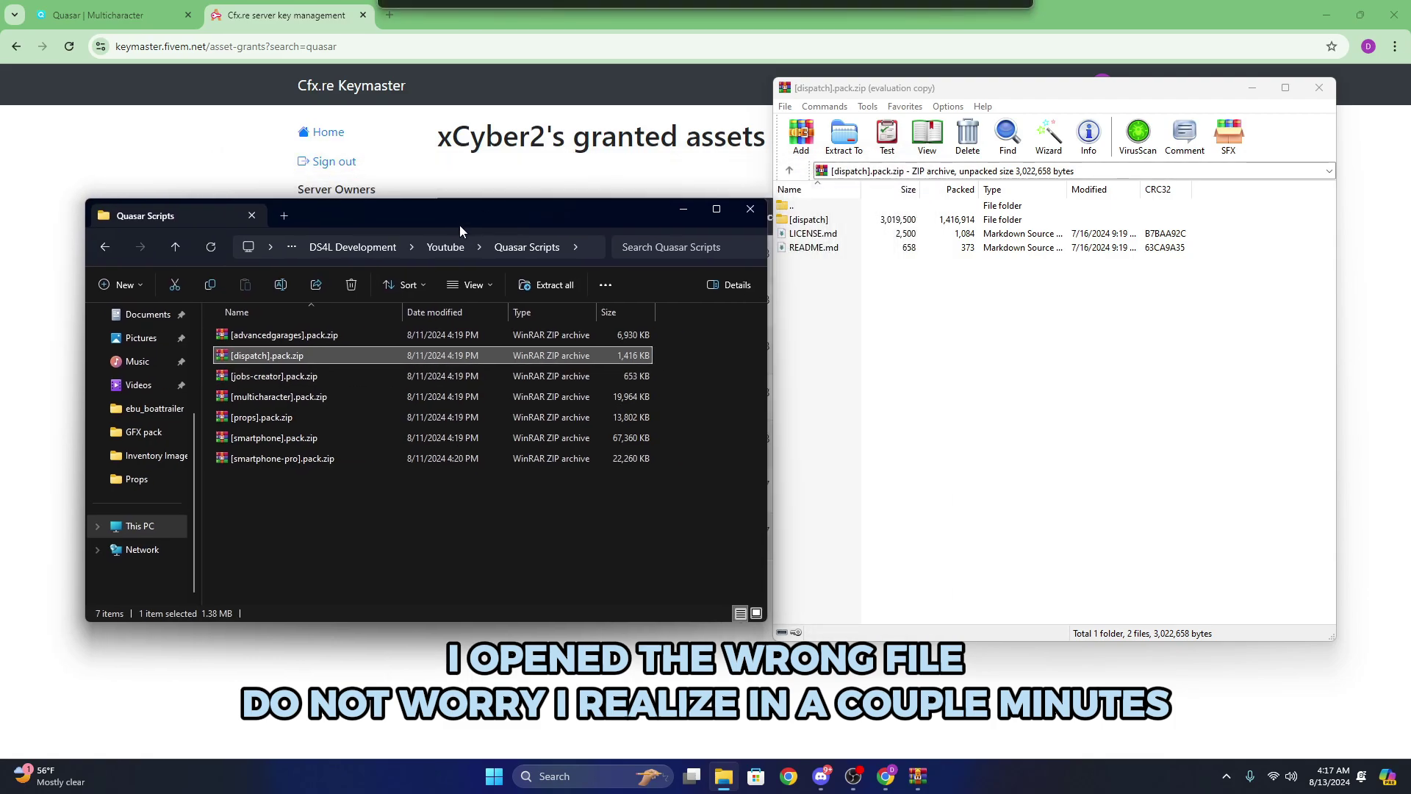
pyautogui.click(683, 211)
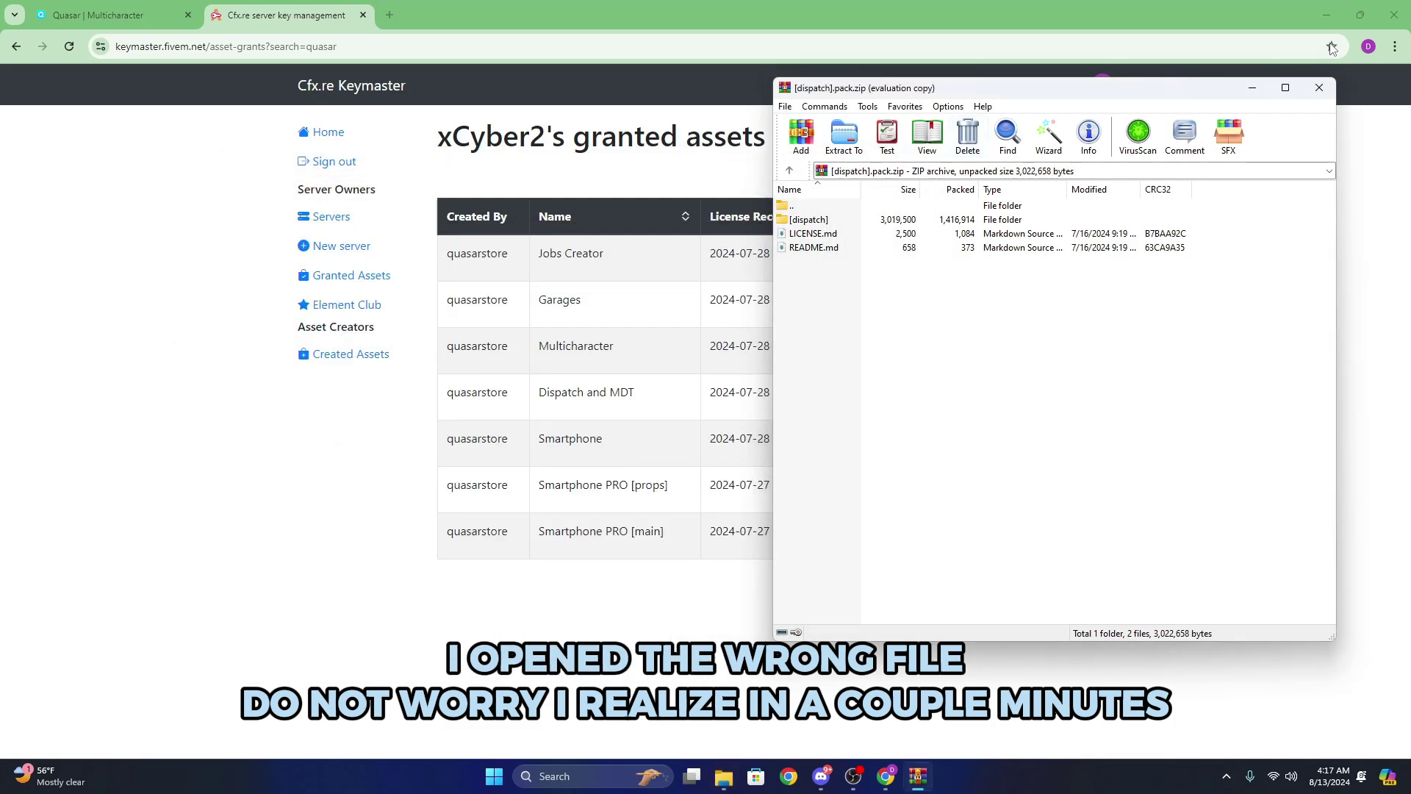
# Open the server's resources folder from the desktop shortcut and check the contents of the archive's [dispatch] folder
pyautogui.click(1326, 14)
pyautogui.doubleClick(696, 29)
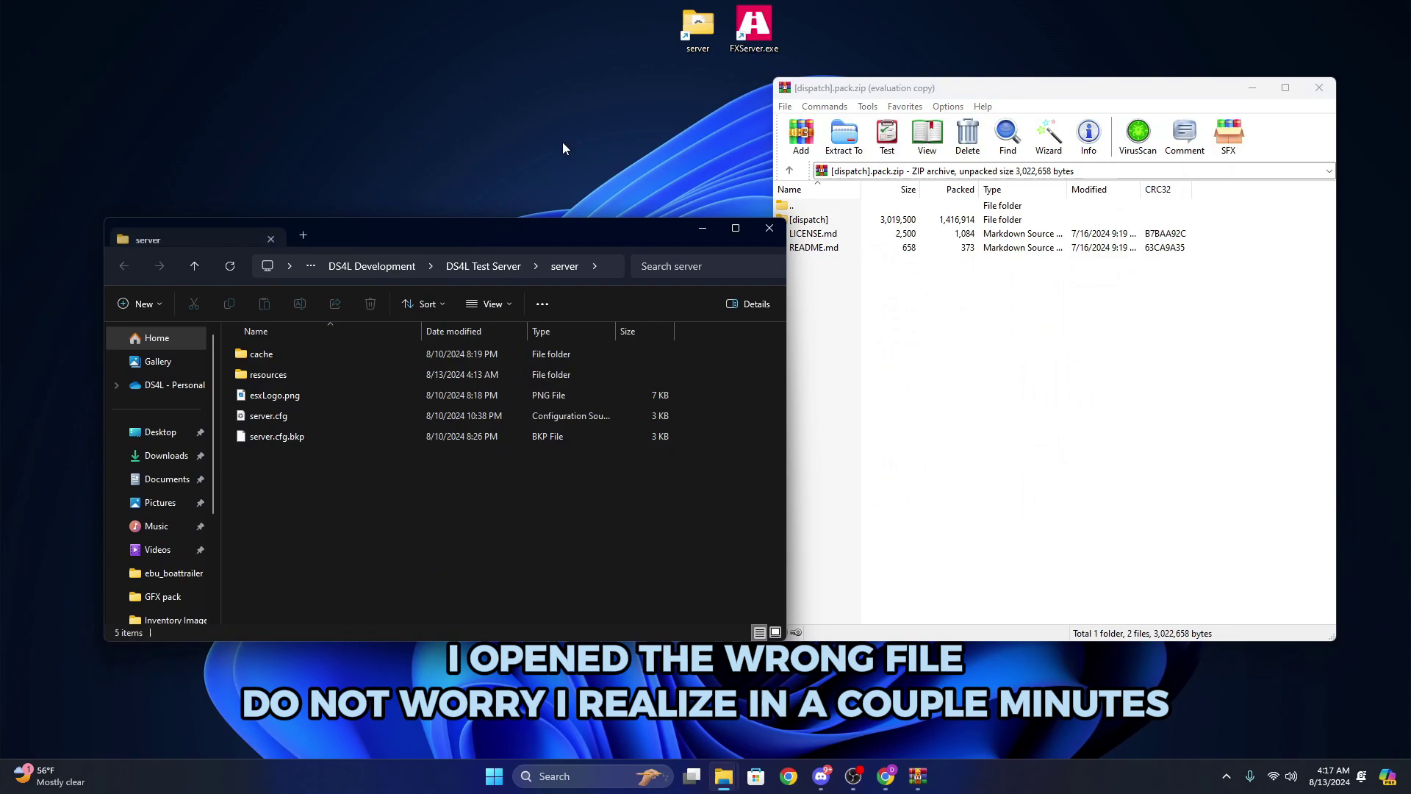
pyautogui.doubleClick(237, 285)
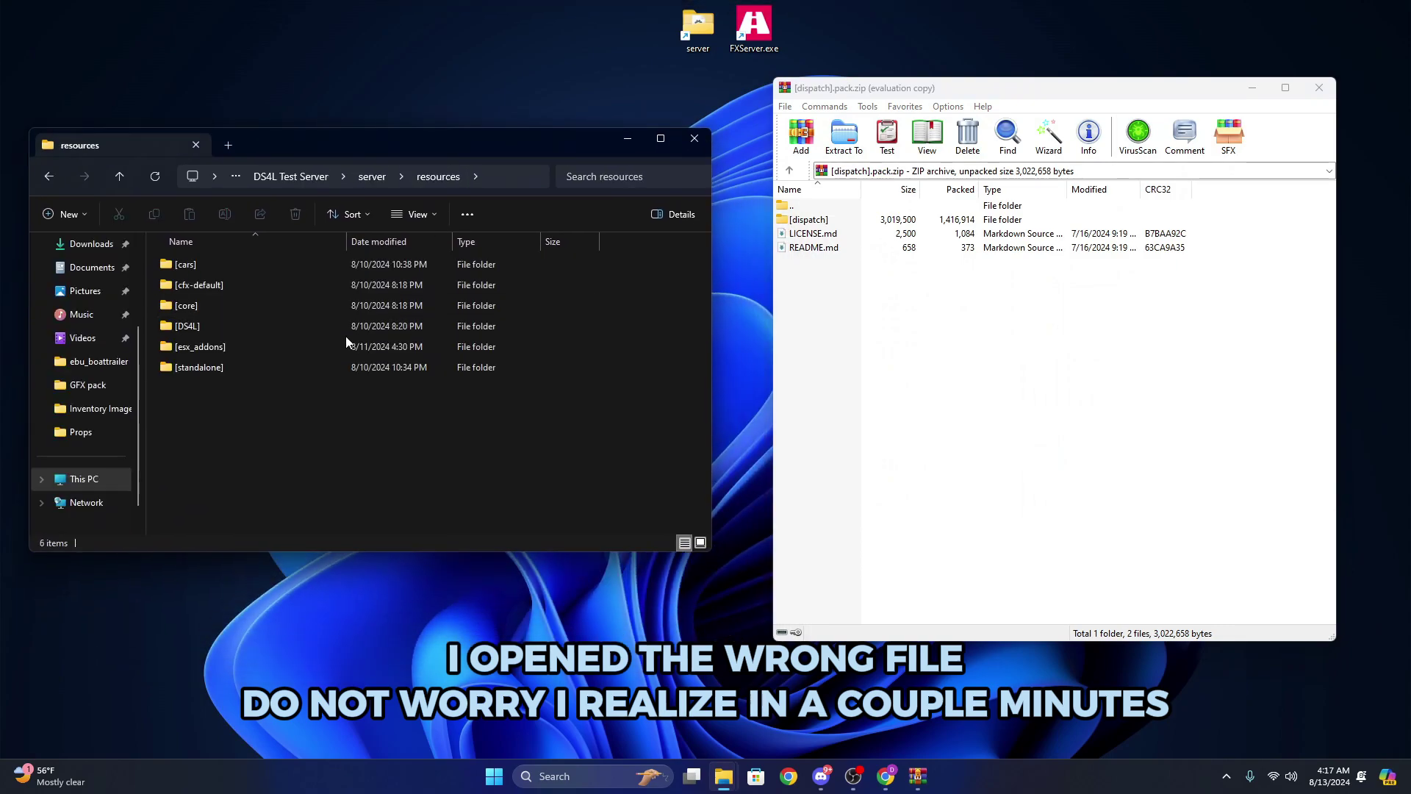
pyautogui.doubleClick(808, 219)
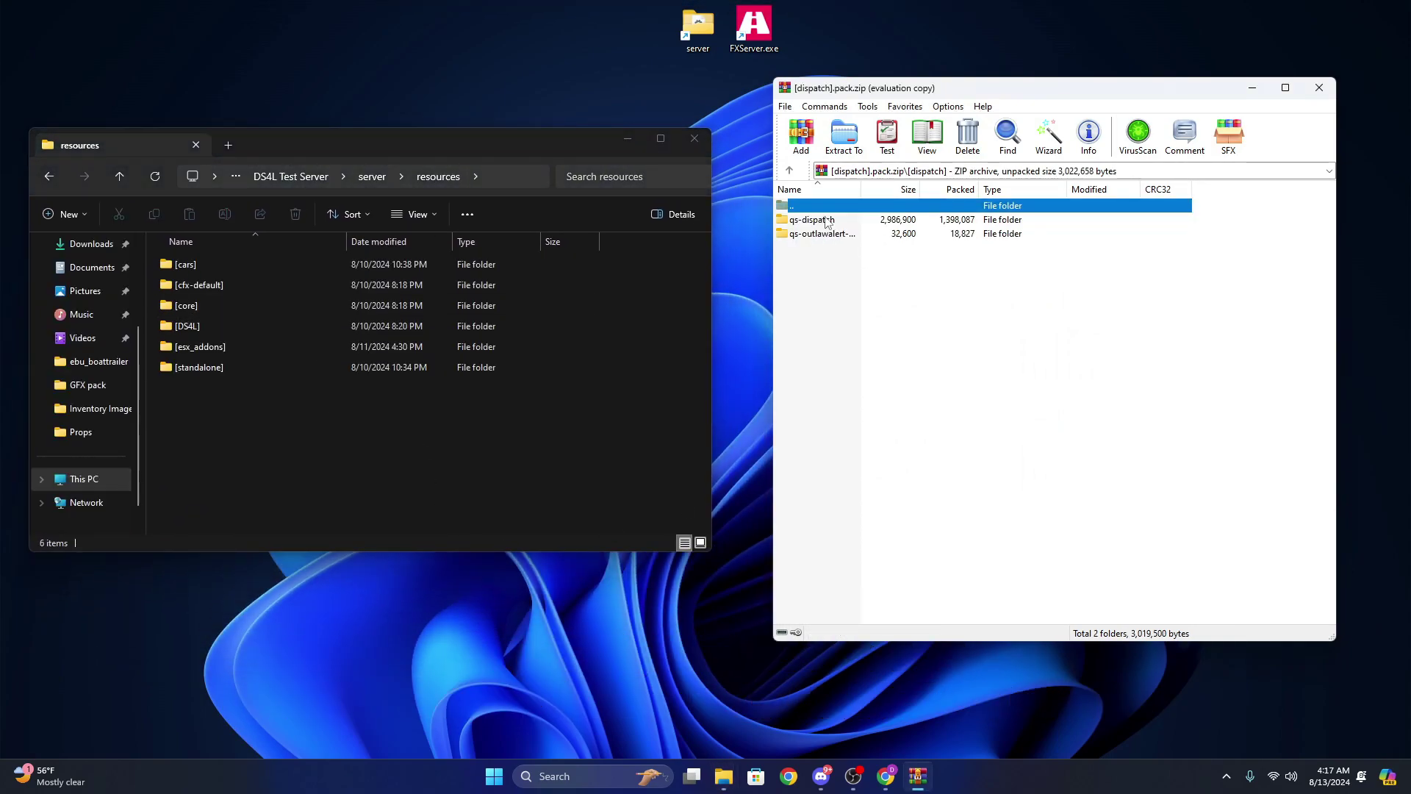
pyautogui.doubleClick(792, 205)
# Create a new folder named [quasar] in the server's resources folder
pyautogui.rightClick(380, 439)
pyautogui.rightClick(314, 451)
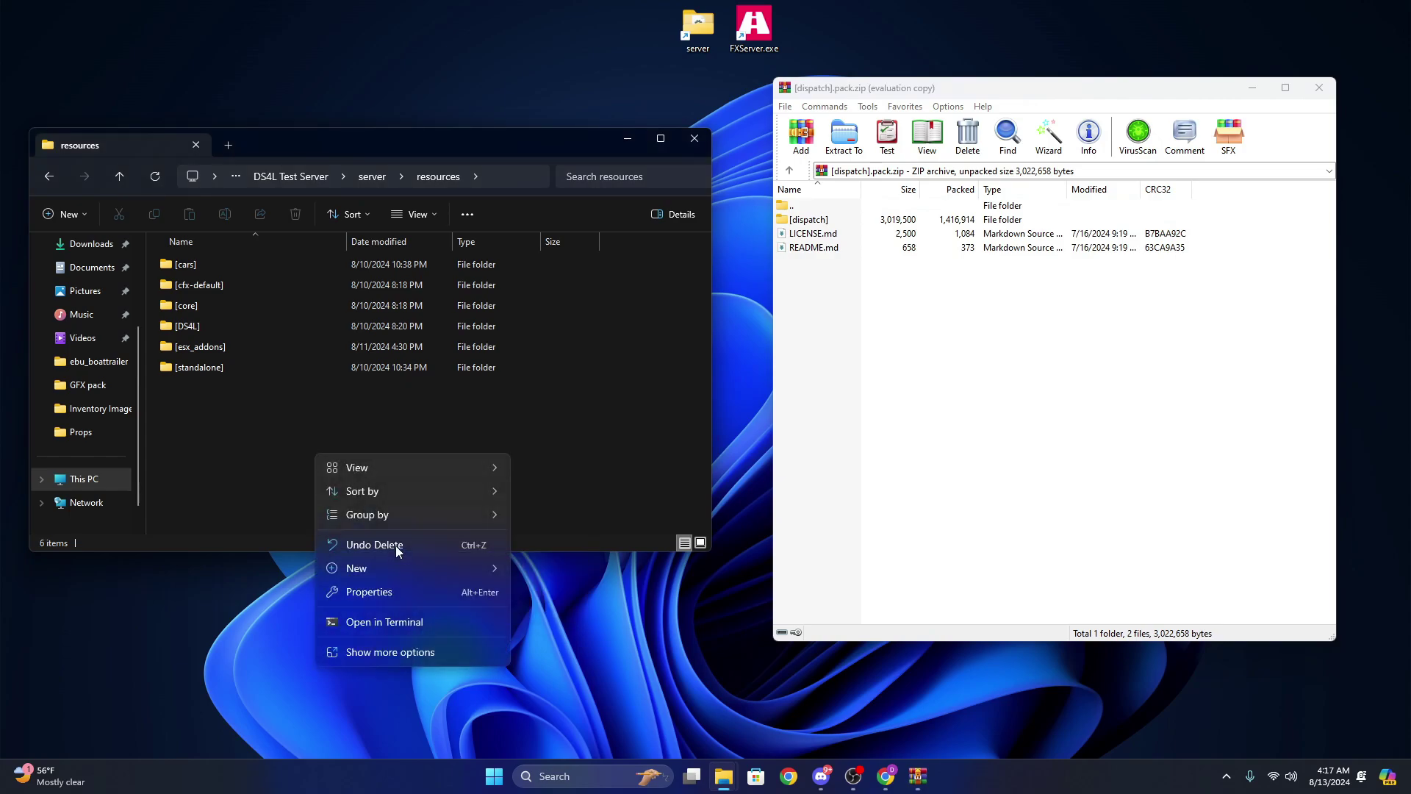
pyautogui.moveTo(382, 566)
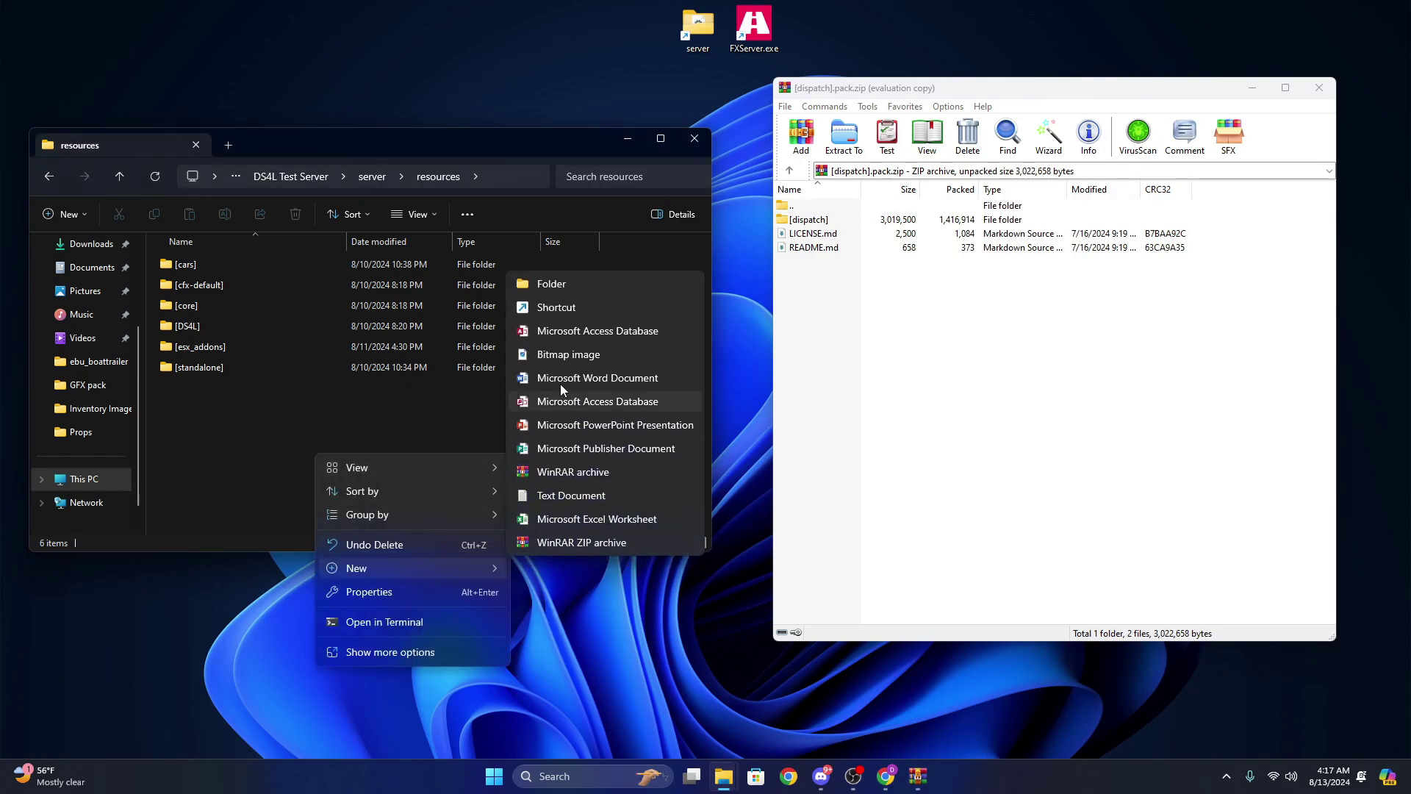
pyautogui.click(567, 283)
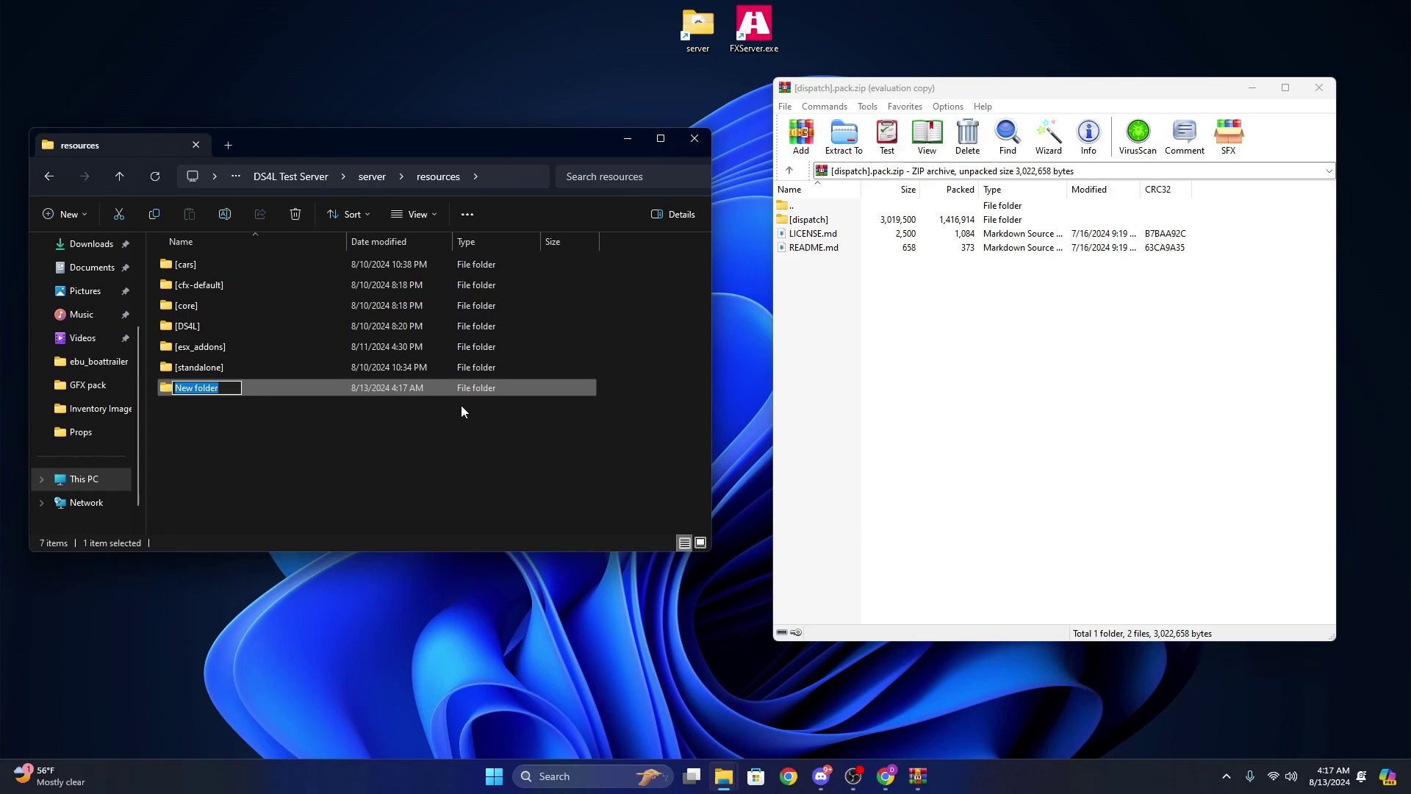
pyautogui.write('[quasar')
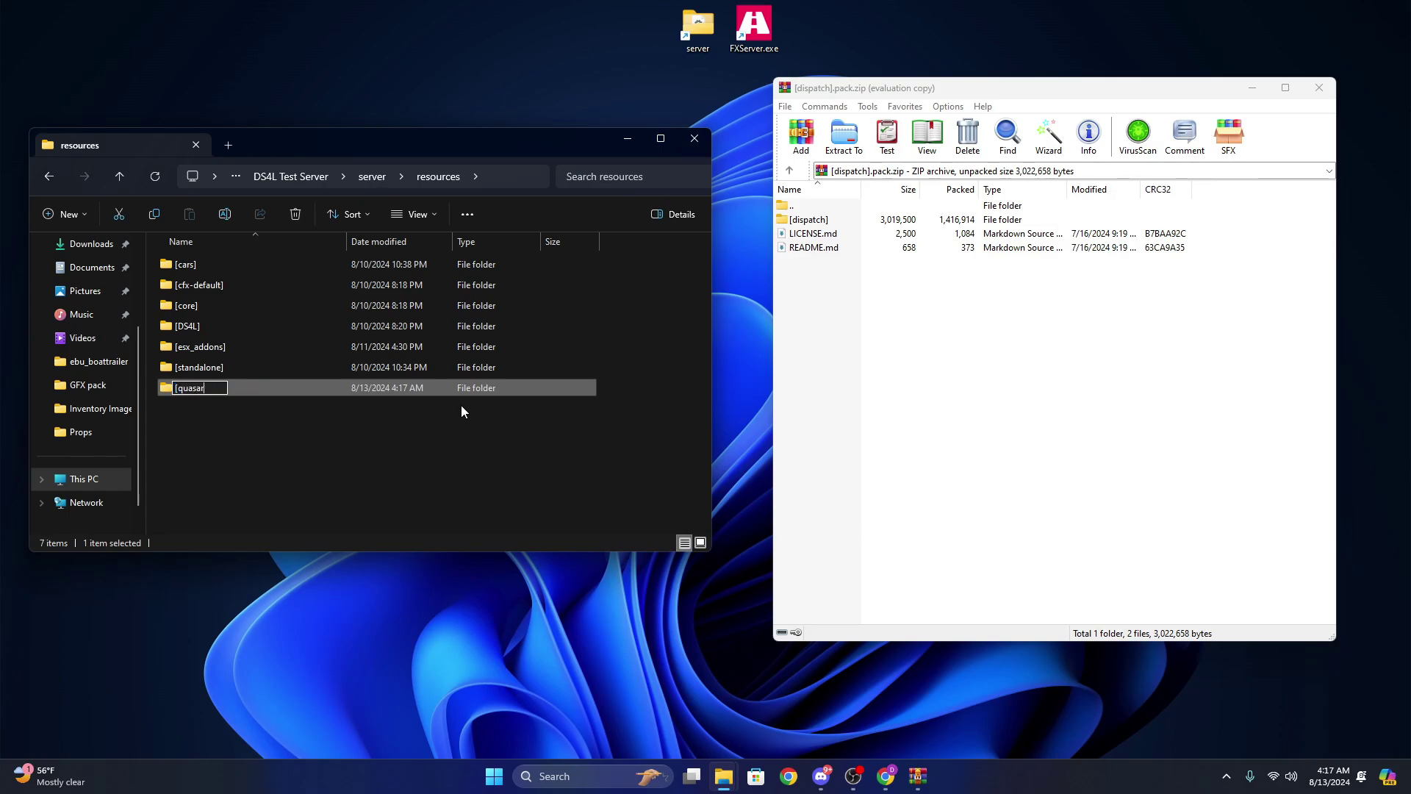
pyautogui.write(']')
pyautogui.press('Return')
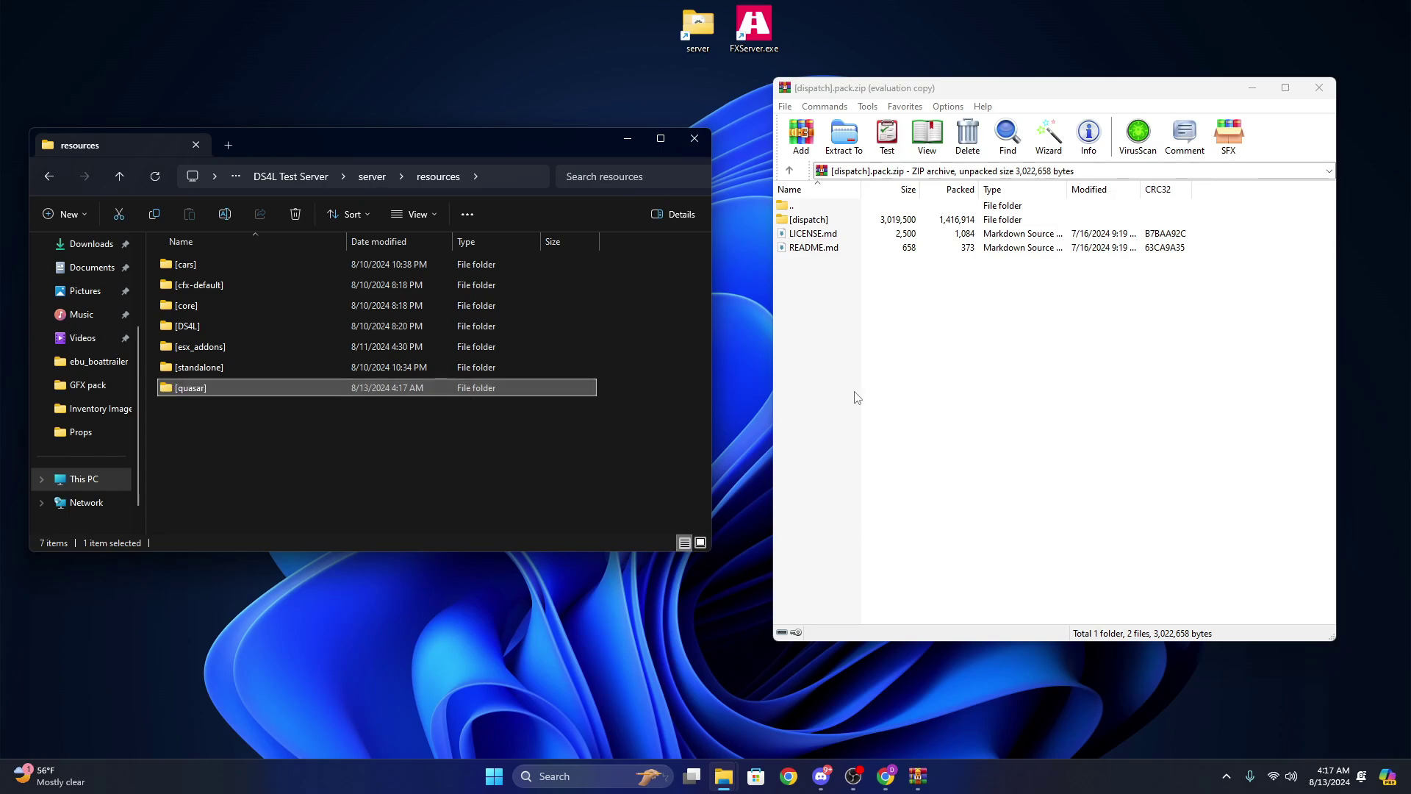
# Open server.cfg from the server folder, add the line "ensure [quasar]" below "ensure [cars]", and save it
pyautogui.doubleClick(208, 386)
pyautogui.moveTo(640, 457); pyautogui.dragTo(422, 380)
pyautogui.click(121, 177)
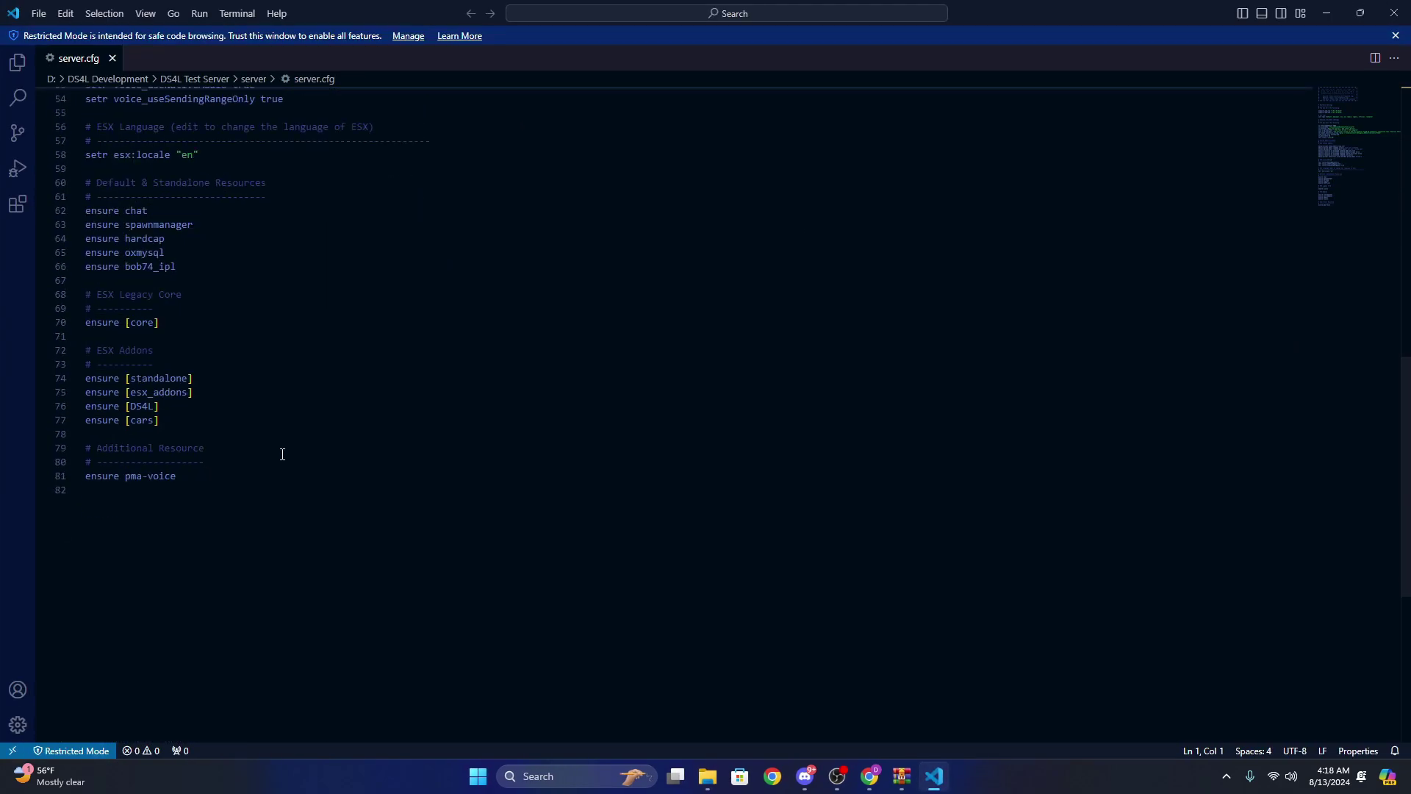
pyautogui.click(205, 421)
pyautogui.press('Return')
pyautogui.write('ensure [quasar]')
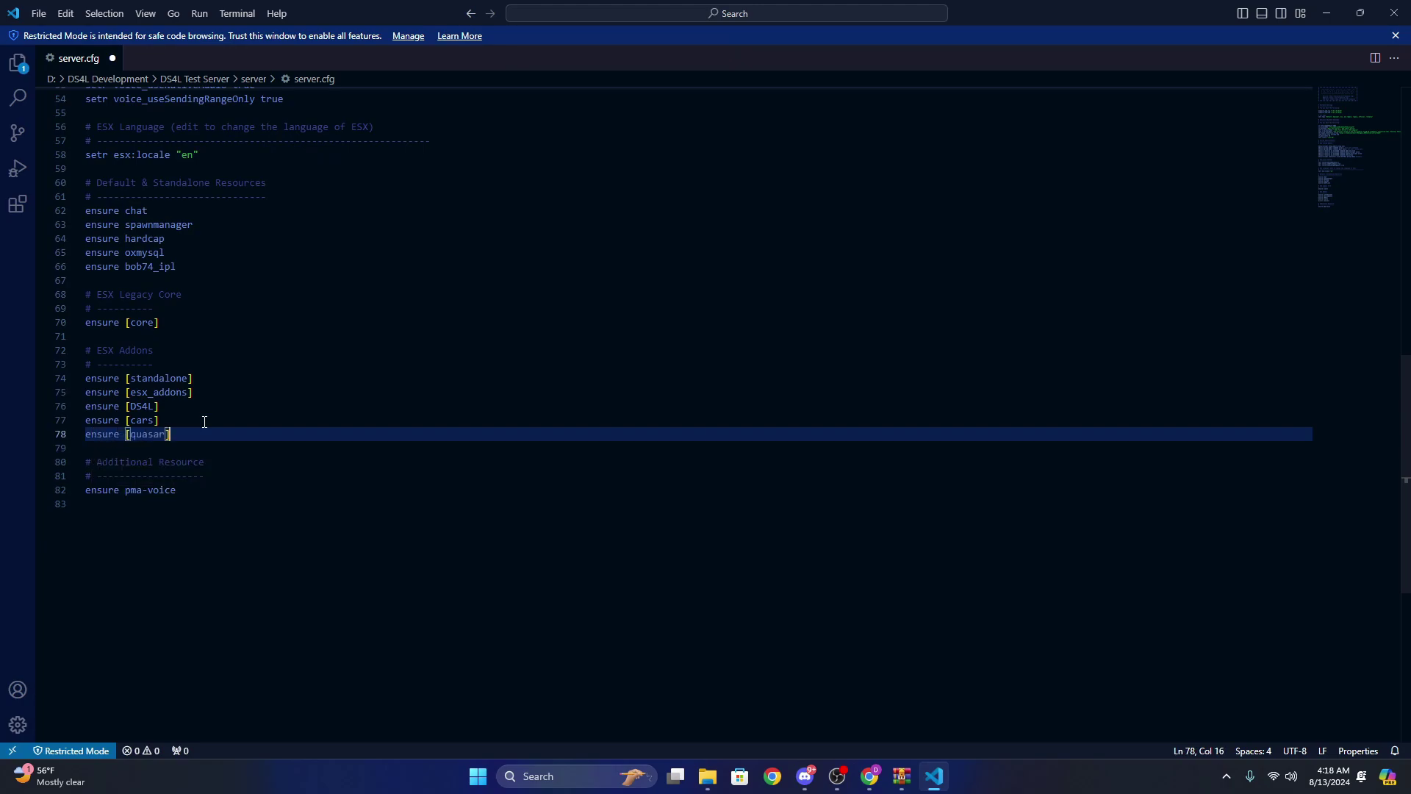
# Compare the "ensure [quasar]" line in server.cfg with the folder name in resources, then close the code editor
pyautogui.moveTo(707, 775)
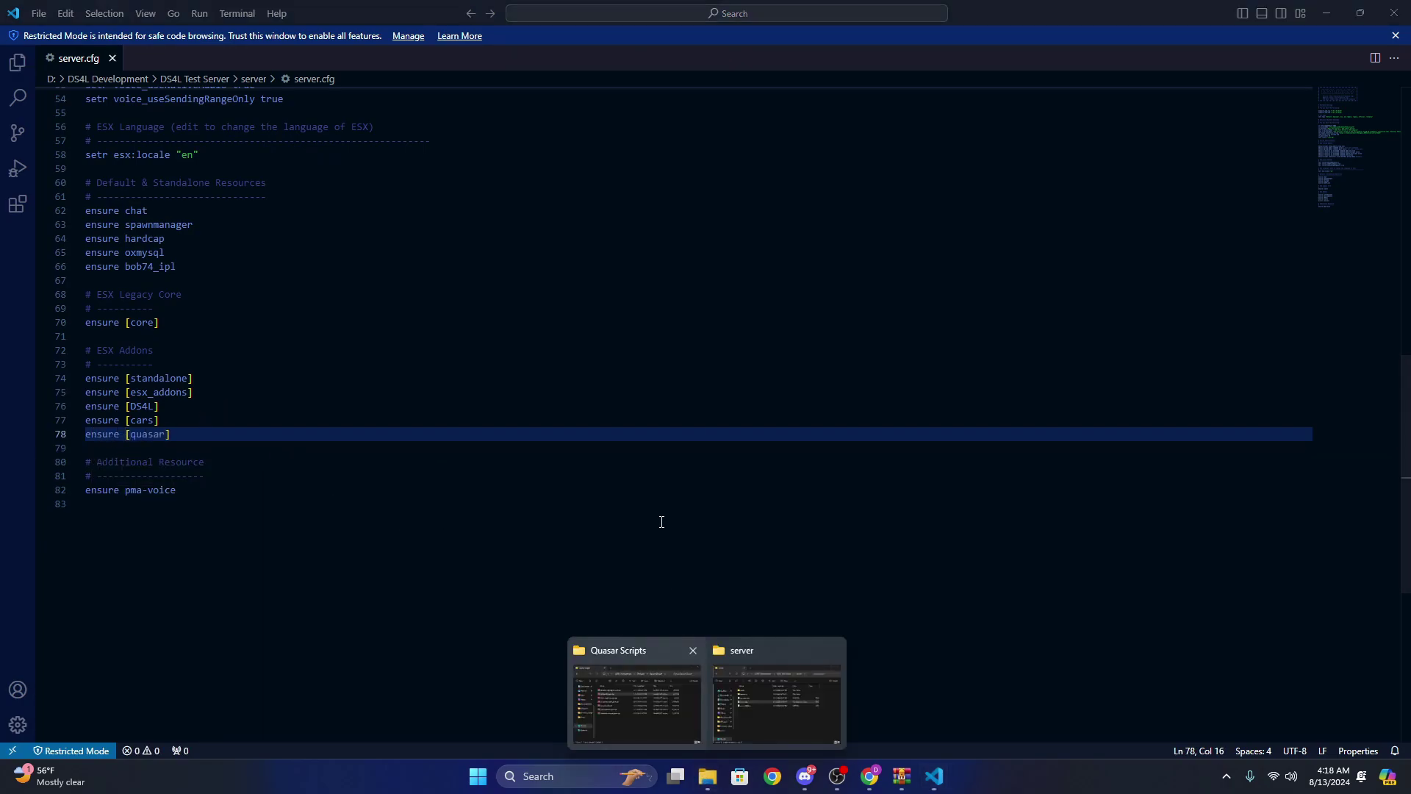
pyautogui.click(755, 714)
pyautogui.moveTo(345, 145); pyautogui.dragTo(615, 133)
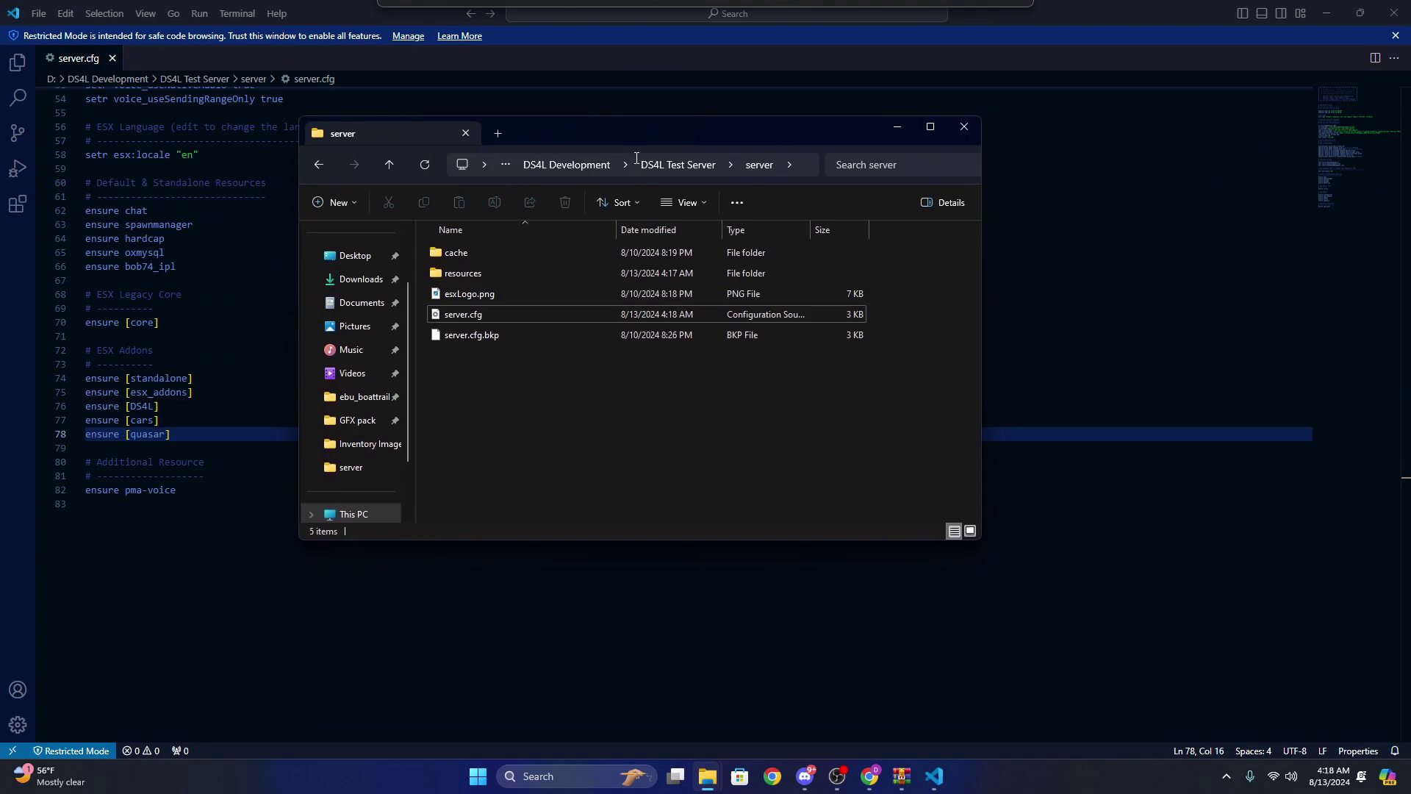
pyautogui.click(467, 273)
pyautogui.doubleClick(476, 272)
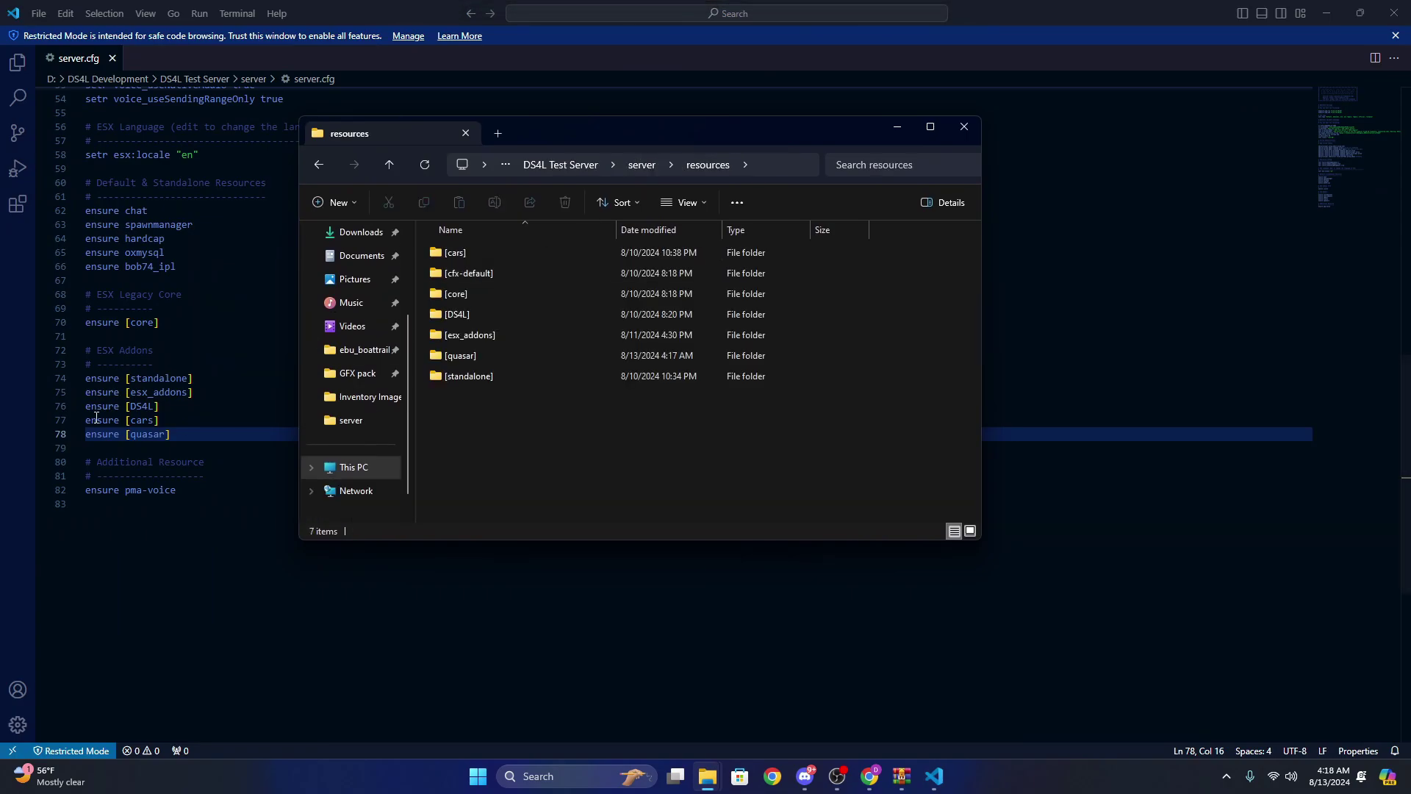
pyautogui.hotkey('alt', 'Tab')
pyautogui.hotkey('shift', 'Home')
pyautogui.moveTo(717, 778)
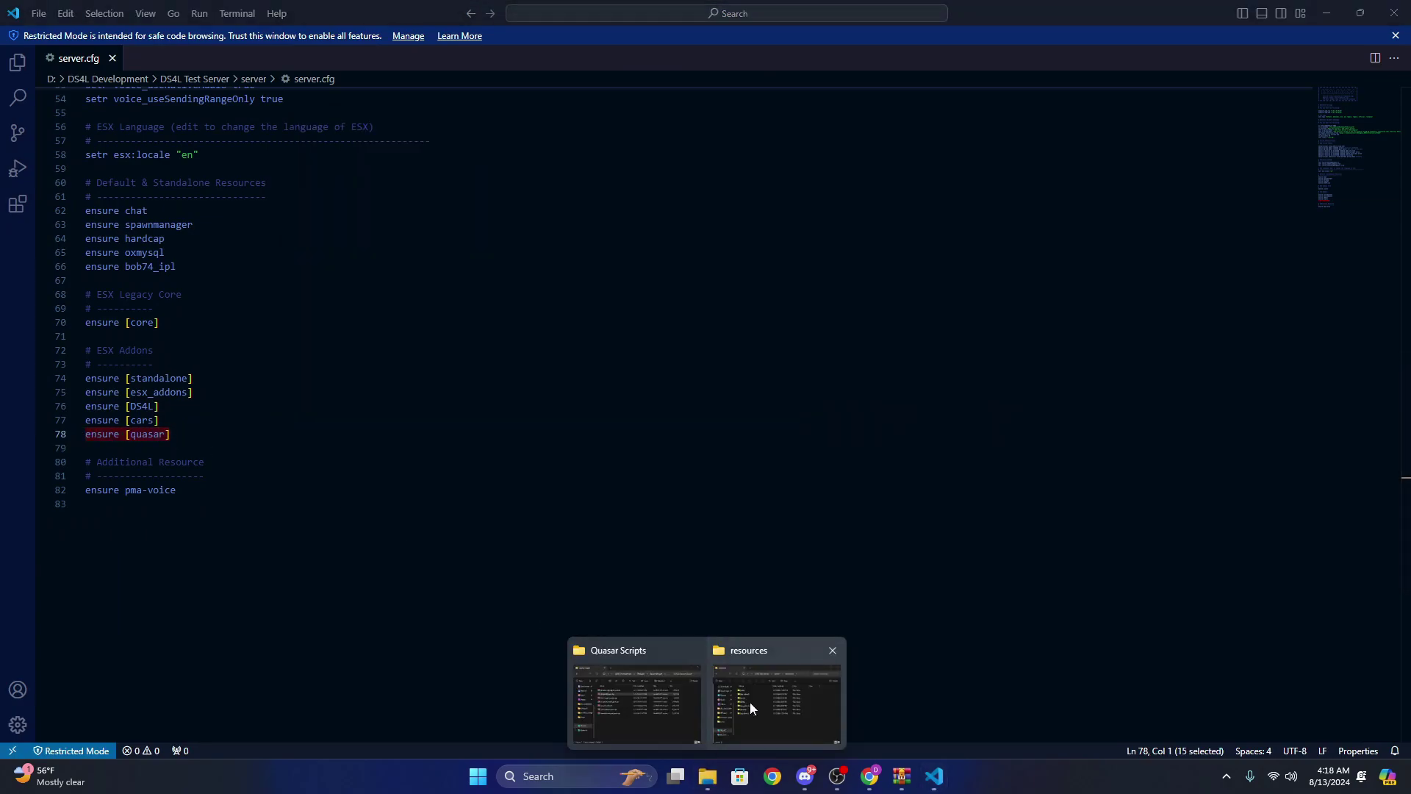
pyautogui.click(750, 702)
pyautogui.click(456, 361)
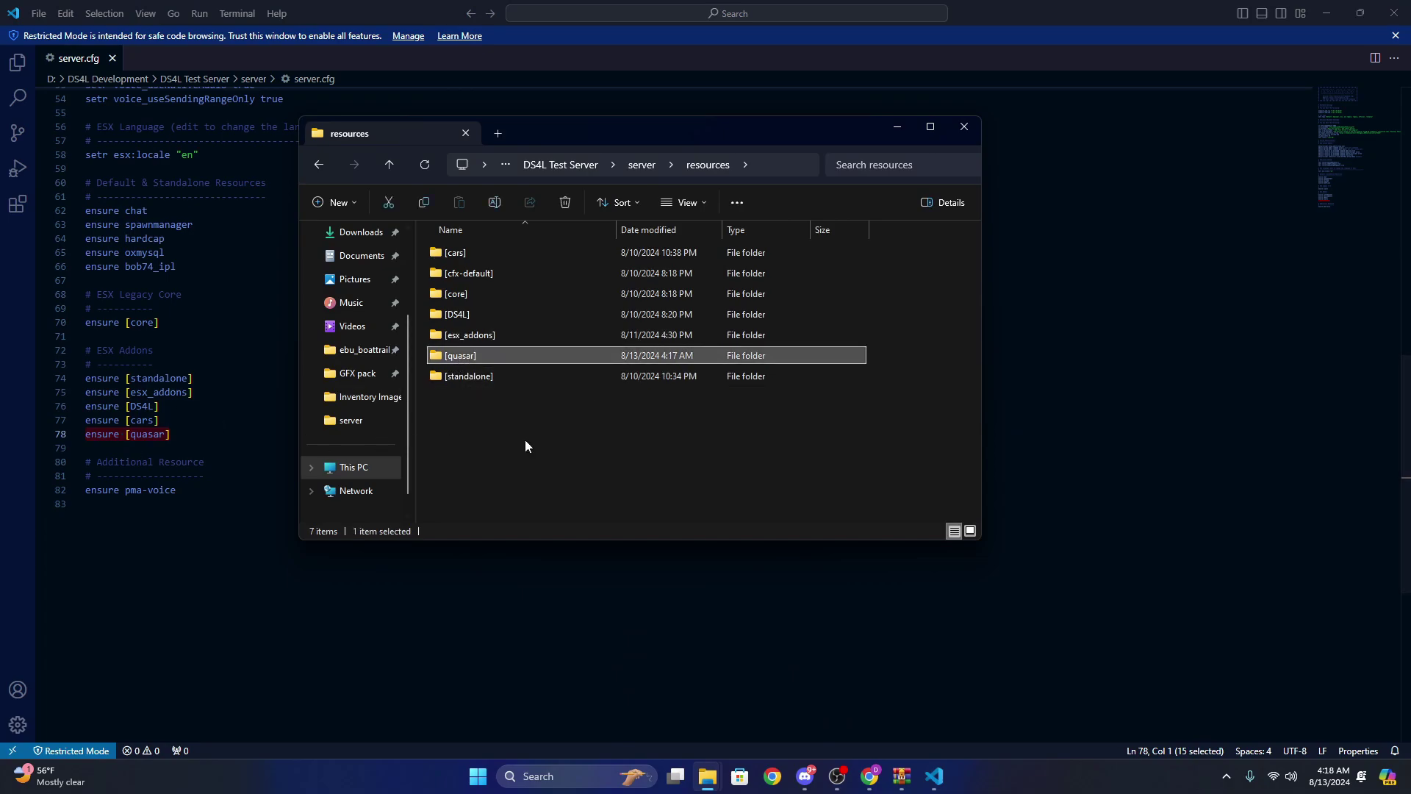
pyautogui.click(897, 126)
pyautogui.click(223, 431)
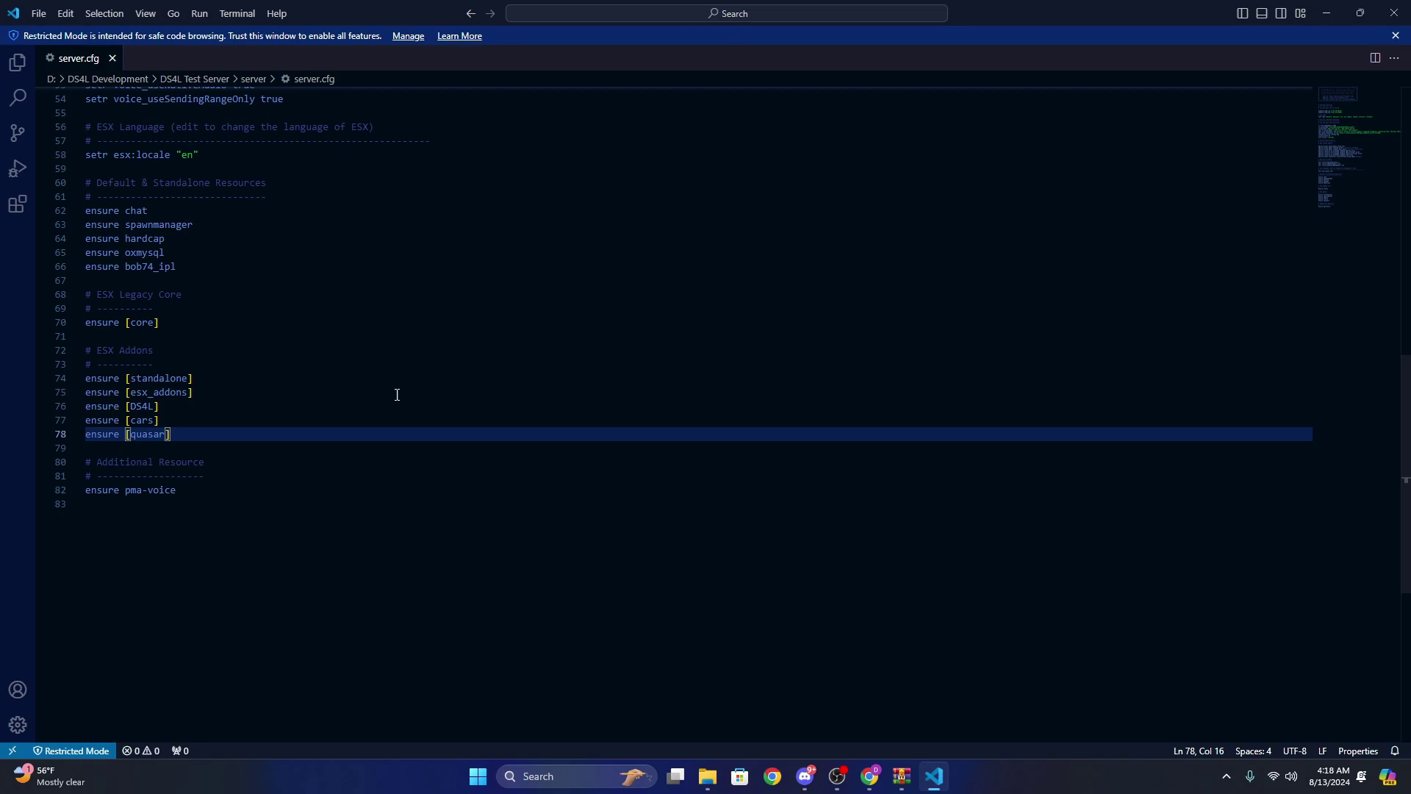
pyautogui.click(1395, 13)
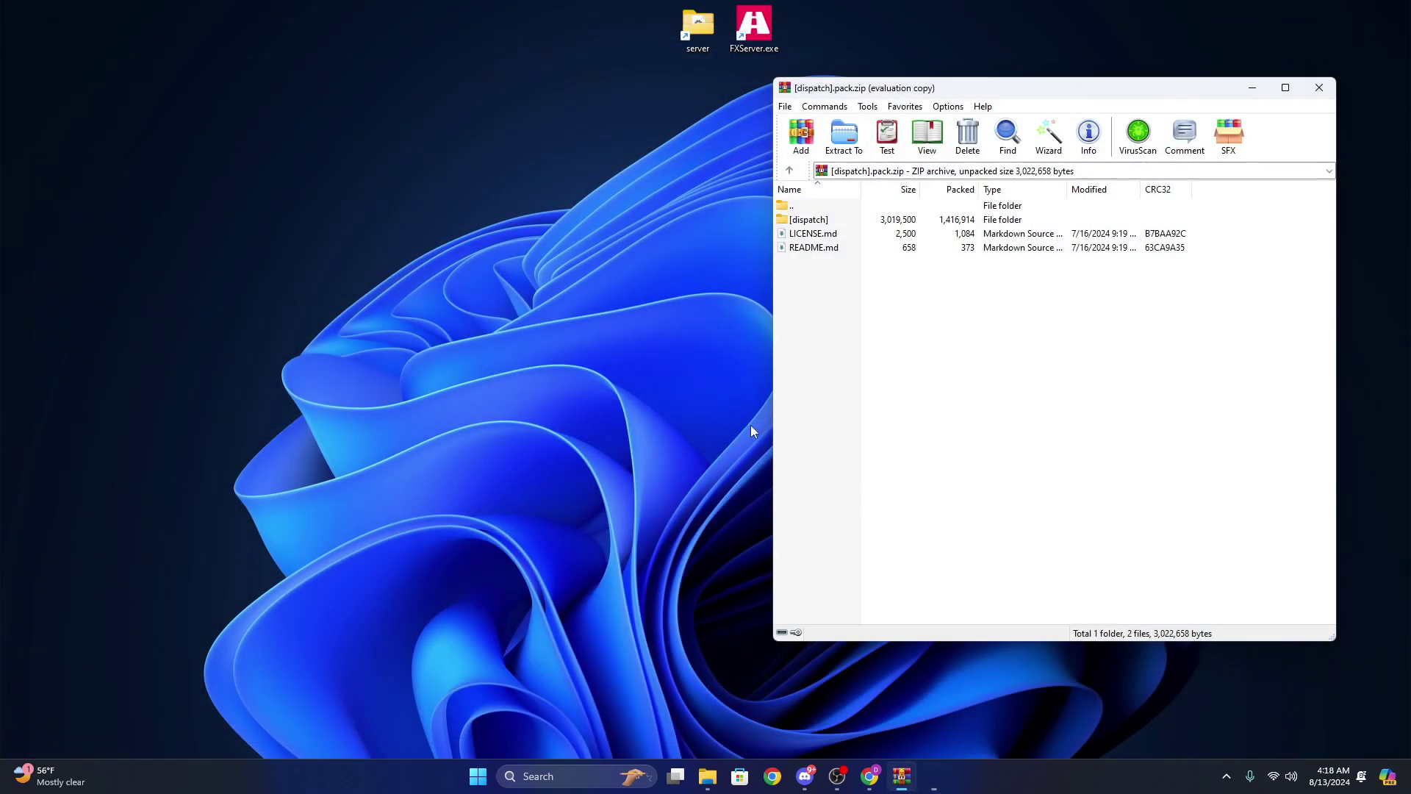
# Bring back the resources folder window, place it beside the archive, and open the [quasar] folder
pyautogui.click(724, 776)
pyautogui.moveTo(662, 257); pyautogui.dragTo(368, 126)
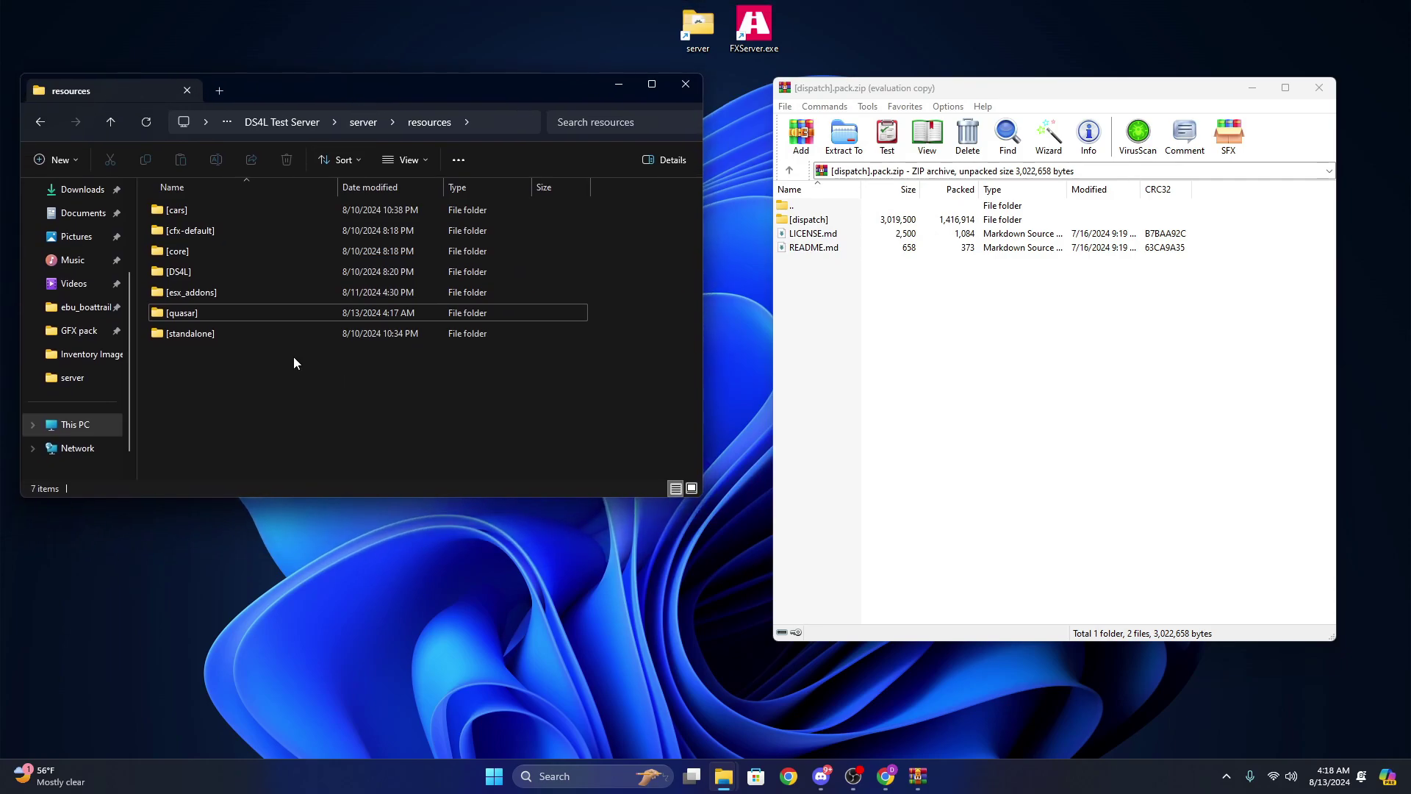
pyautogui.doubleClick(189, 315)
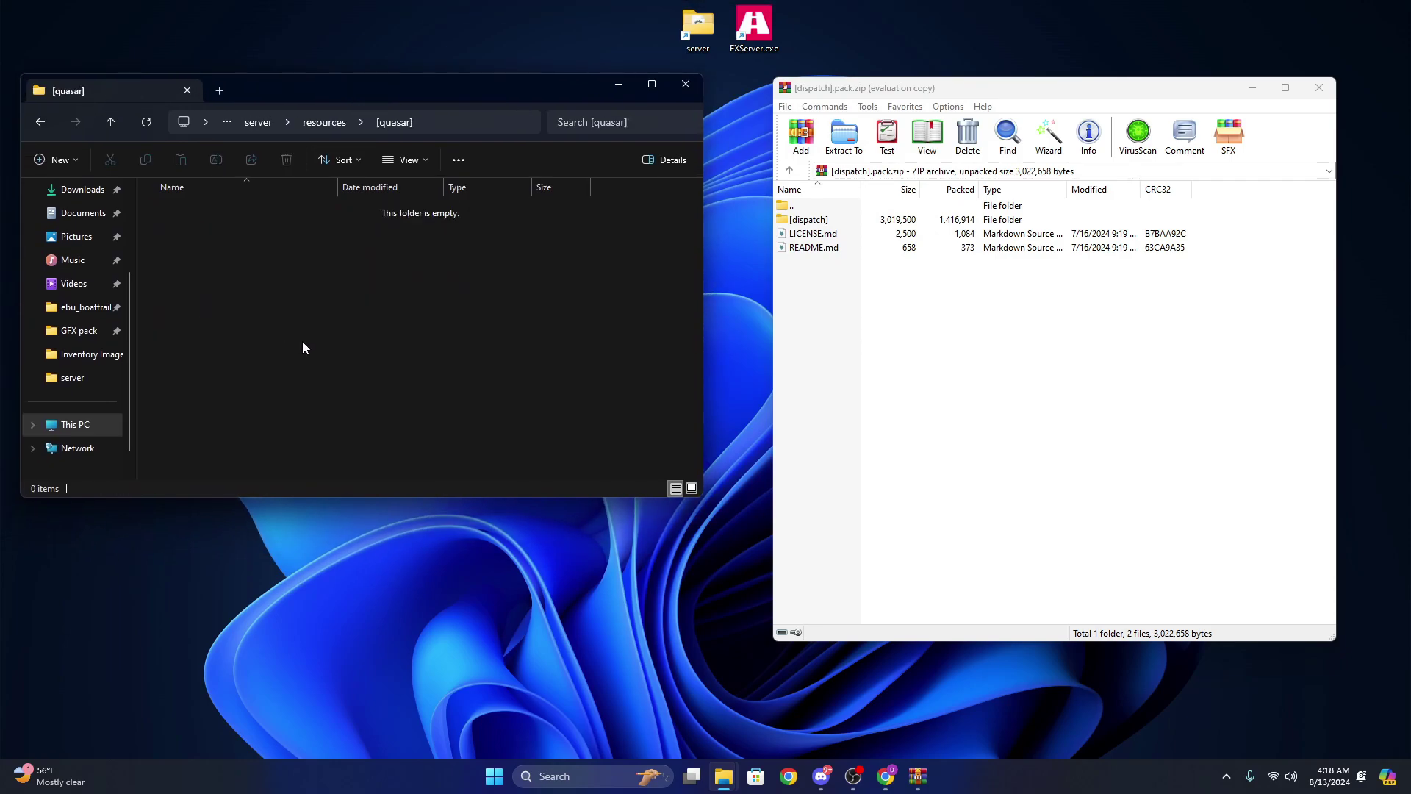
# Check the [dispatch] folder inside the dispatch archive and close that archive
pyautogui.click(870, 251)
pyautogui.doubleClick(826, 220)
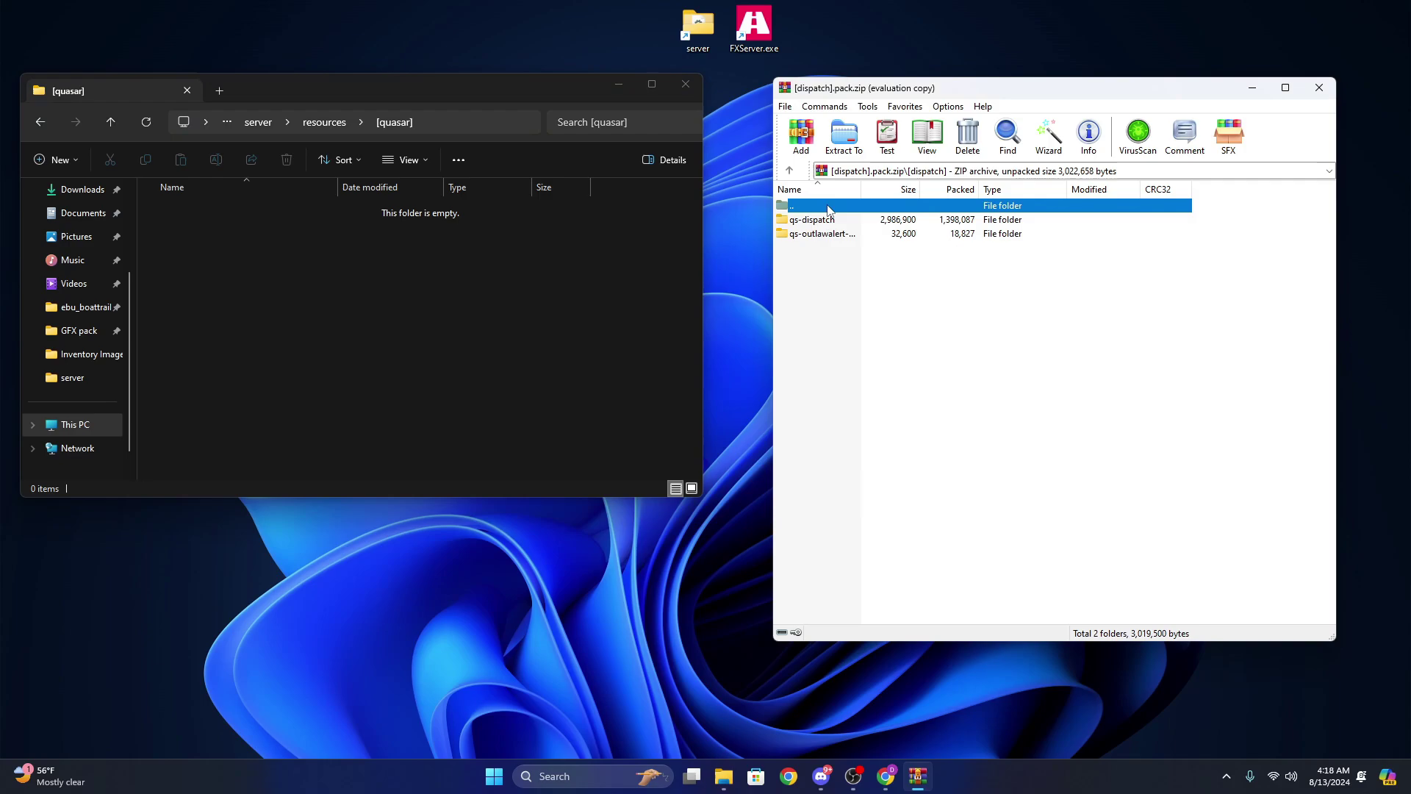
pyautogui.doubleClick(830, 208)
pyautogui.click(1320, 88)
# Open [multicharacter].pack.zip from the Quasar Scripts folder and extract its [multicharacter] folder into the server's [quasar] folder
pyautogui.moveTo(723, 776)
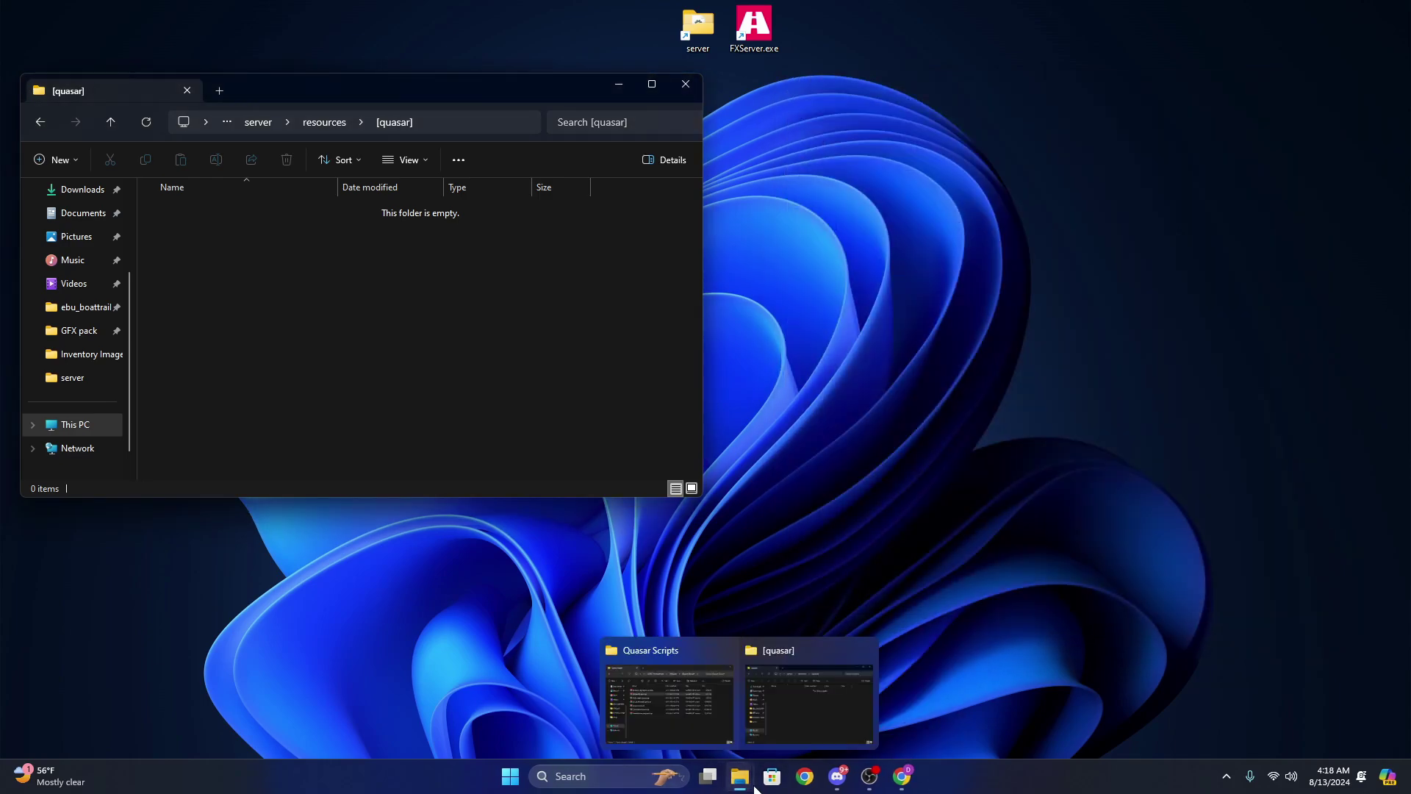
pyautogui.click(640, 687)
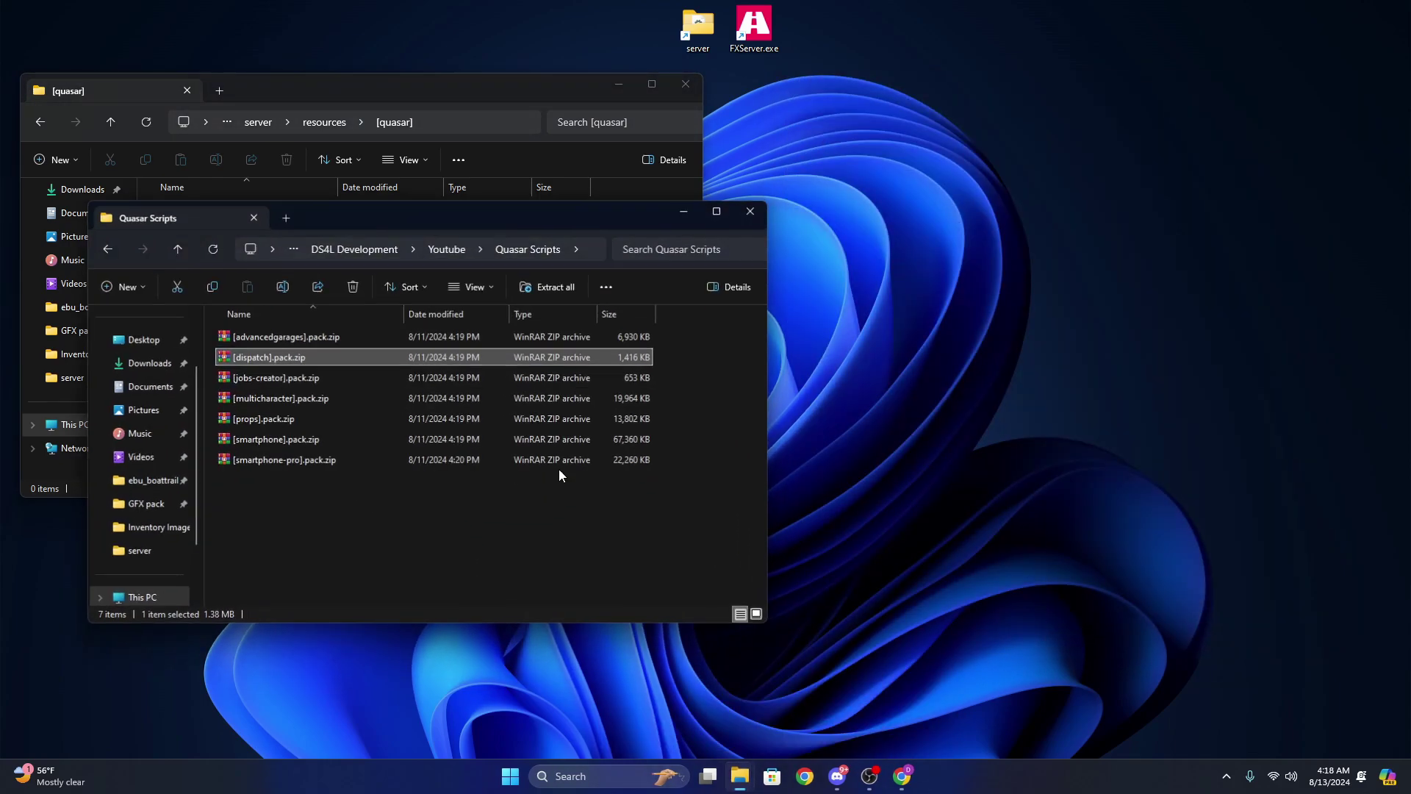
pyautogui.doubleClick(268, 398)
pyautogui.click(683, 209)
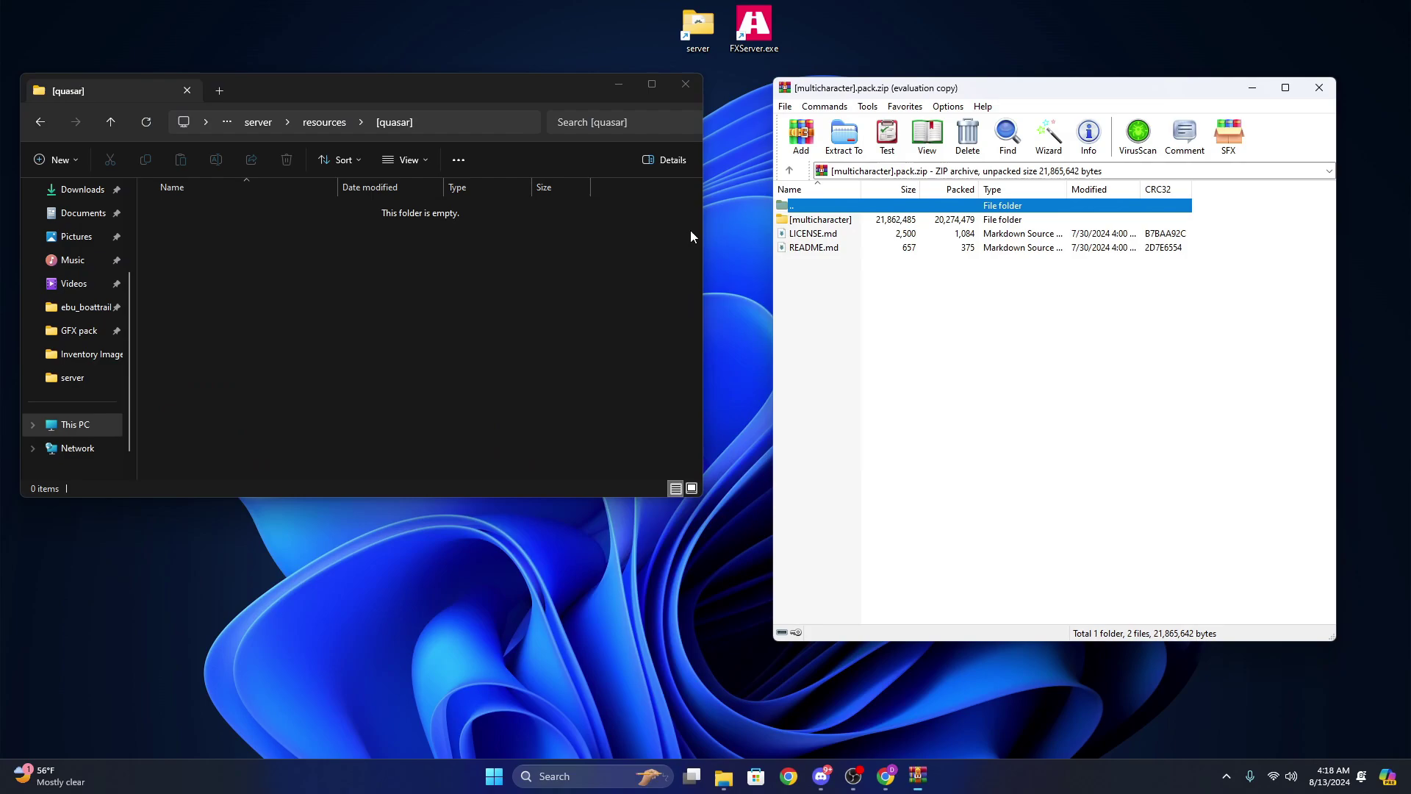
pyautogui.click(818, 222)
pyautogui.moveTo(481, 277); pyautogui.dragTo(441, 272)
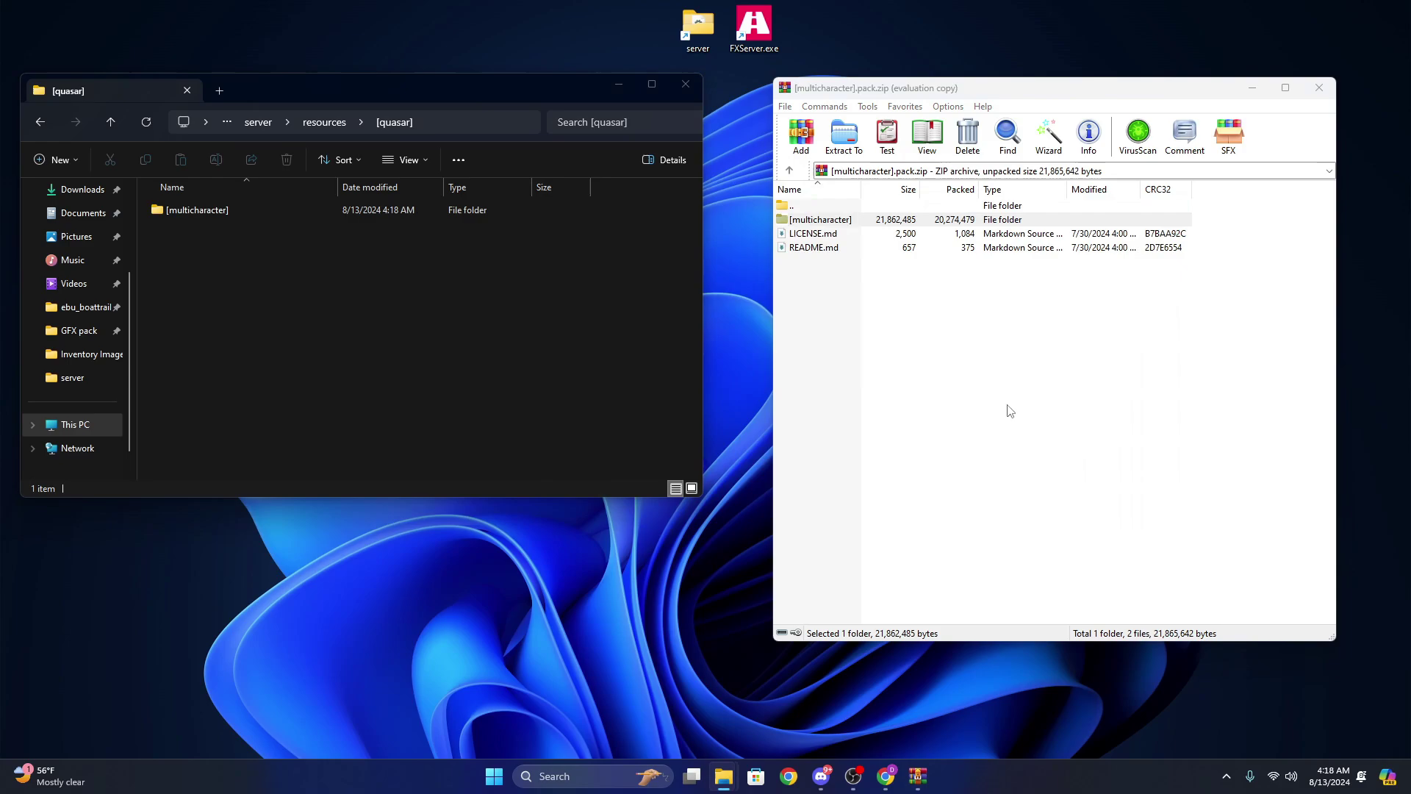
# Minimize the archive window and open config.lua from the shared folder of [multicharacter]/qs-multicharacter in the code editor
pyautogui.click(1252, 87)
pyautogui.doubleClick(213, 215)
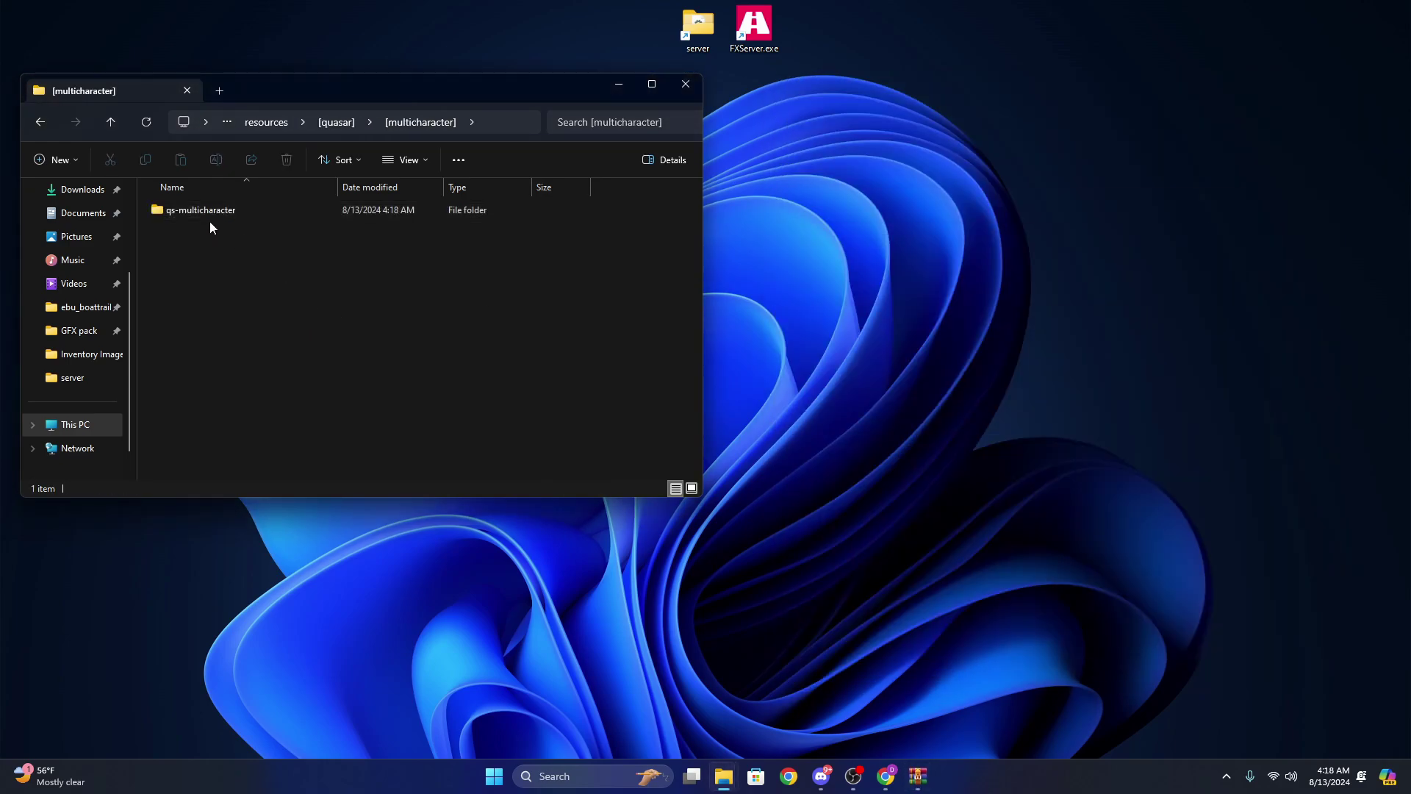
pyautogui.doubleClick(210, 217)
pyautogui.moveTo(270, 404); pyautogui.dragTo(159, 196)
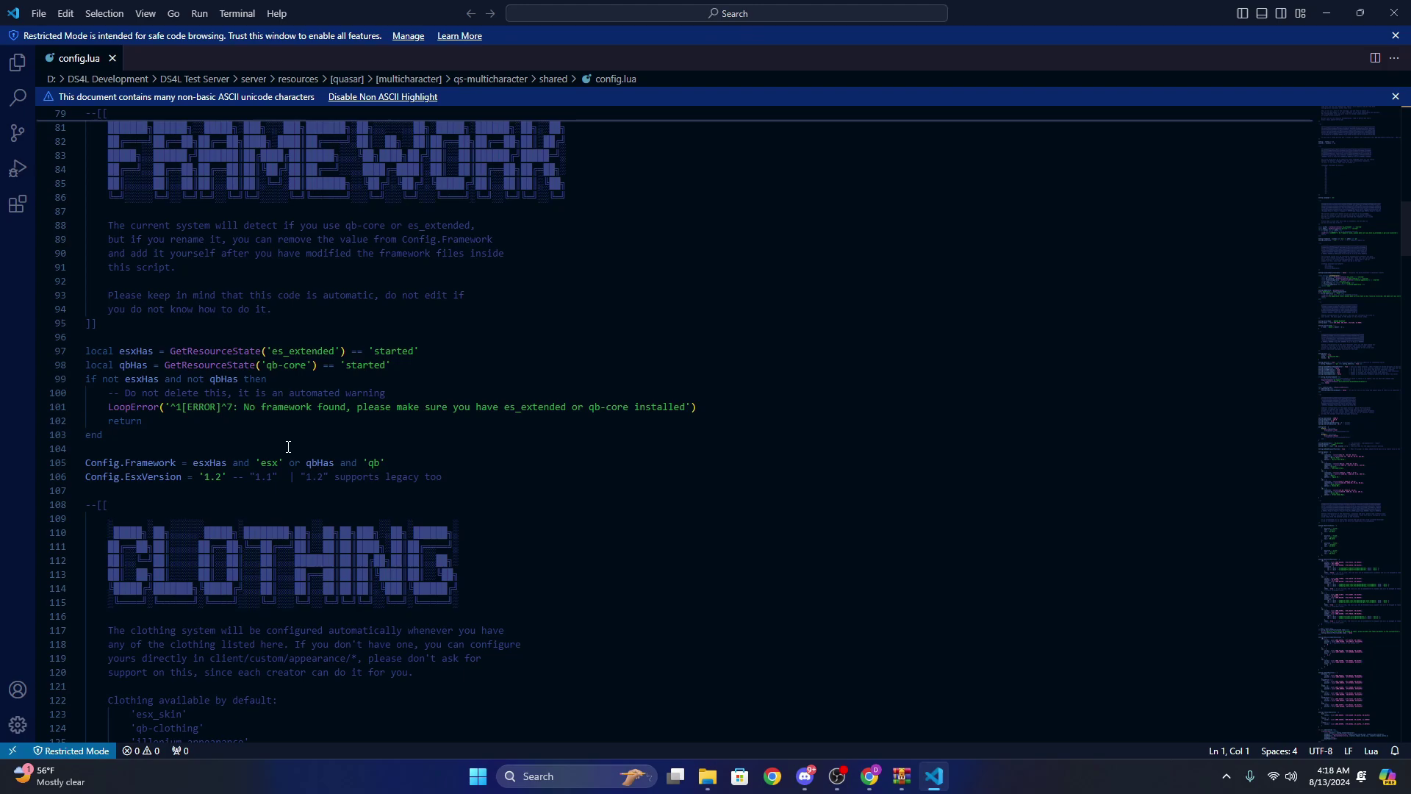
# Review the automatic framework detection code and the Config.Framework and Config.EsxVersion lines in config.lua
pyautogui.scroll(-2, 288, 447)
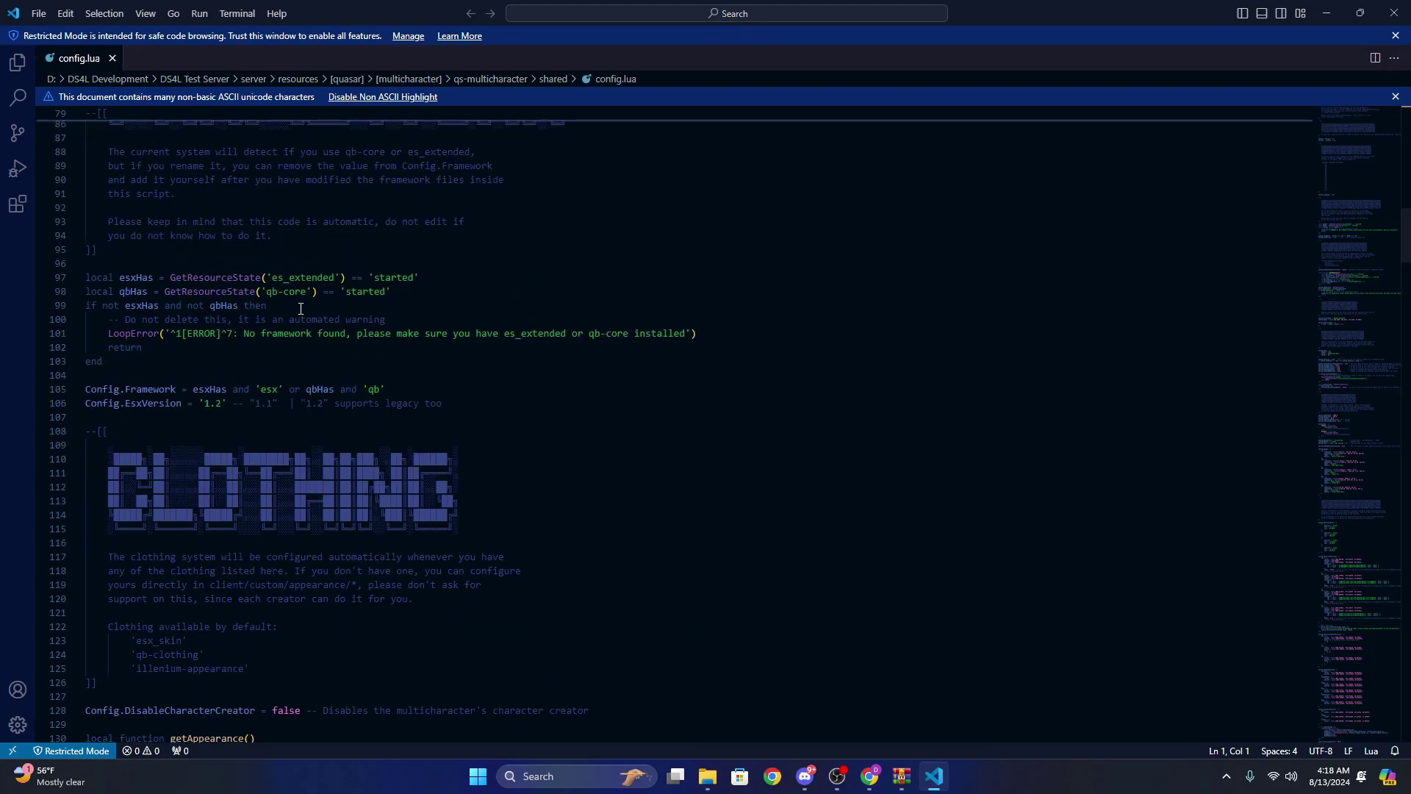
pyautogui.moveTo(301, 309); pyautogui.dragTo(250, 300)
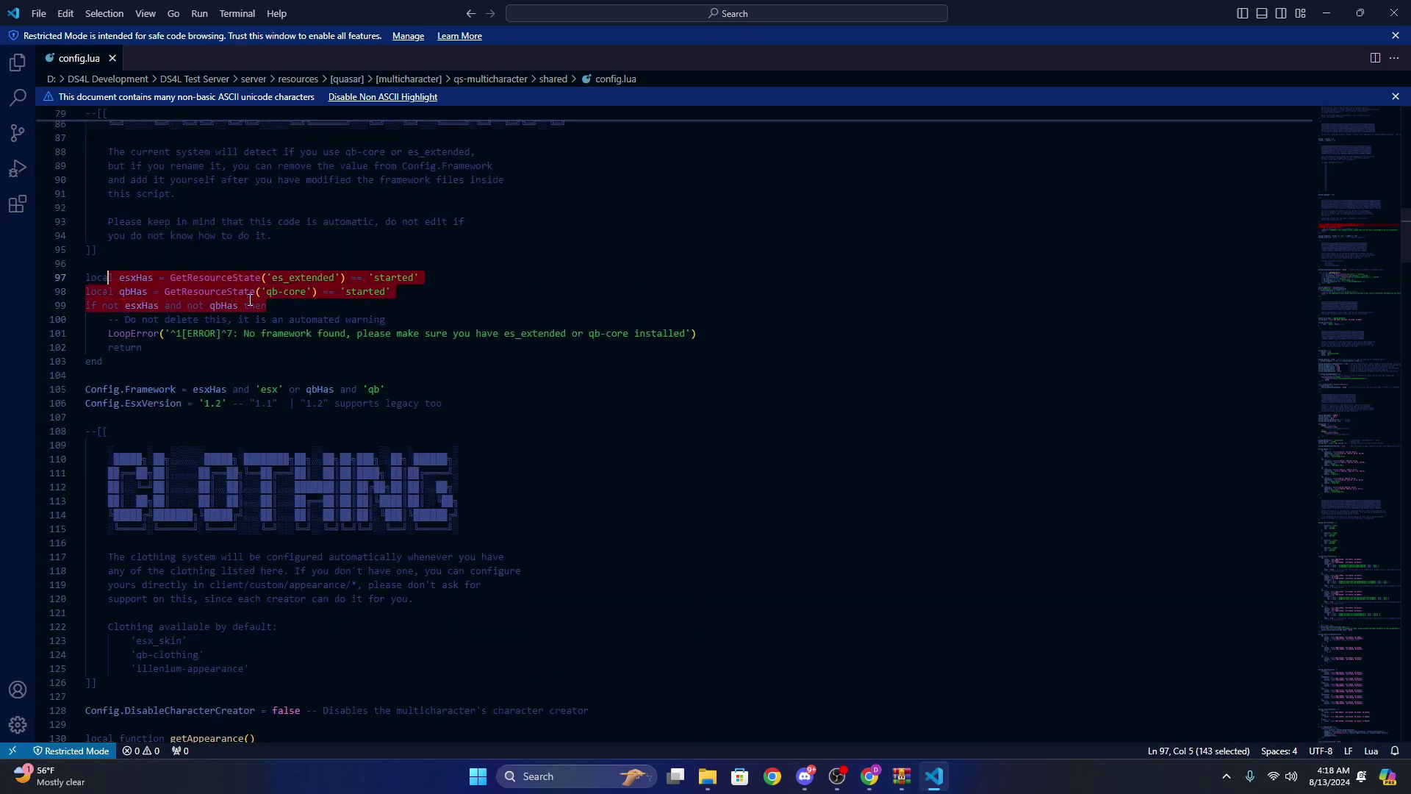
pyautogui.click(231, 353)
pyautogui.scroll(-4, 213, 323)
pyautogui.click(194, 289)
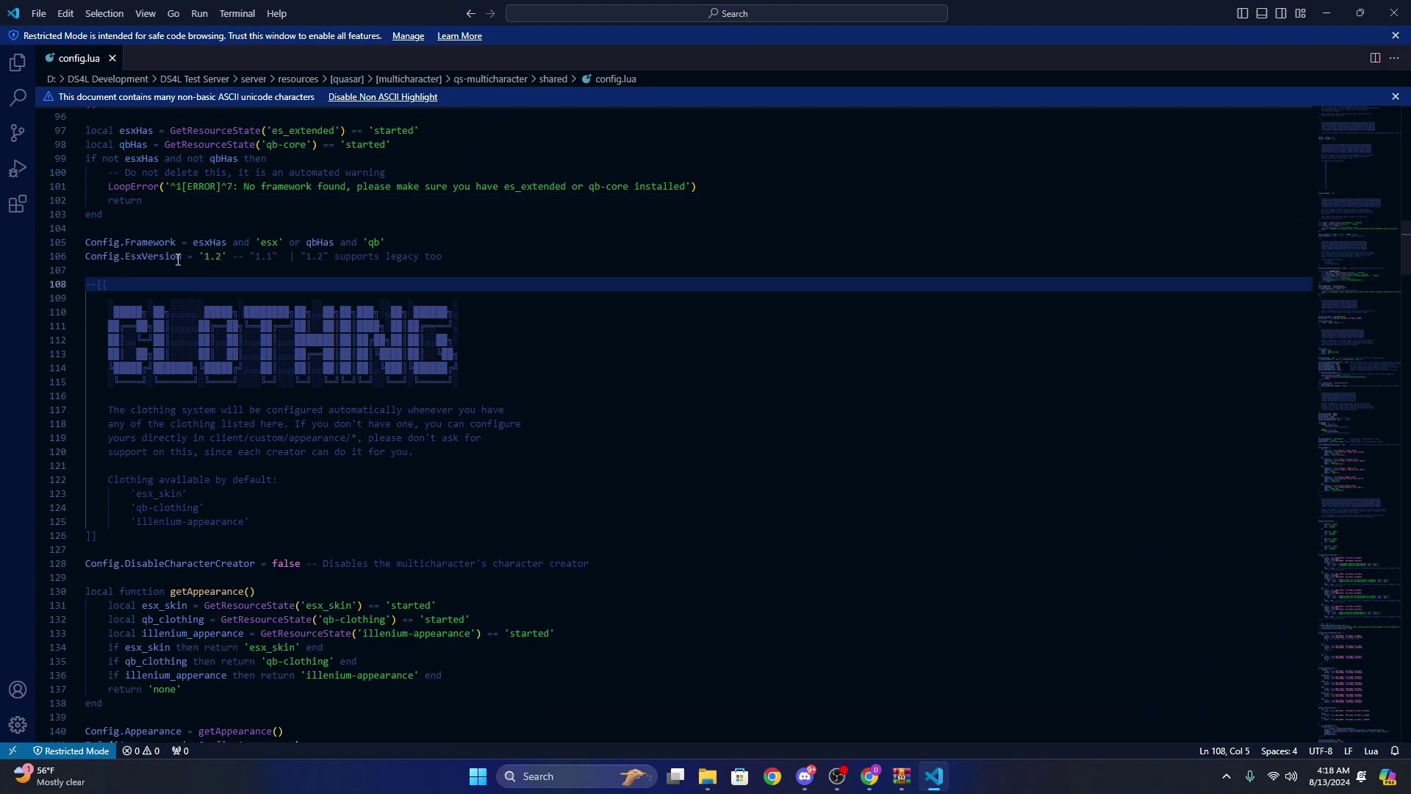
# Review the clothing section of config.lua, including the getAppearance function and the Config.DisableCharacterCreator option
pyautogui.scroll(-5, 237, 263)
pyautogui.scroll(-5, 231, 365)
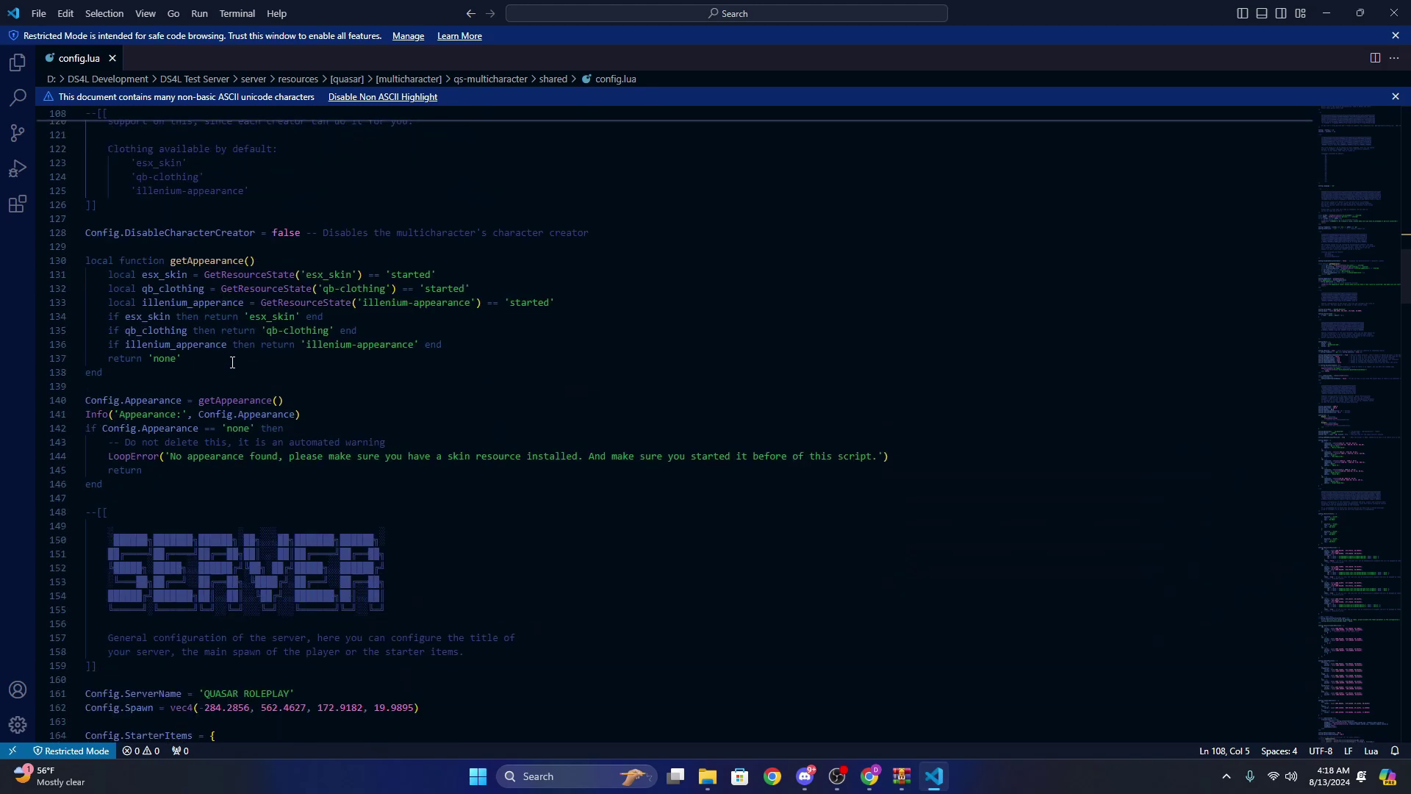
pyautogui.scroll(4, 393, 388)
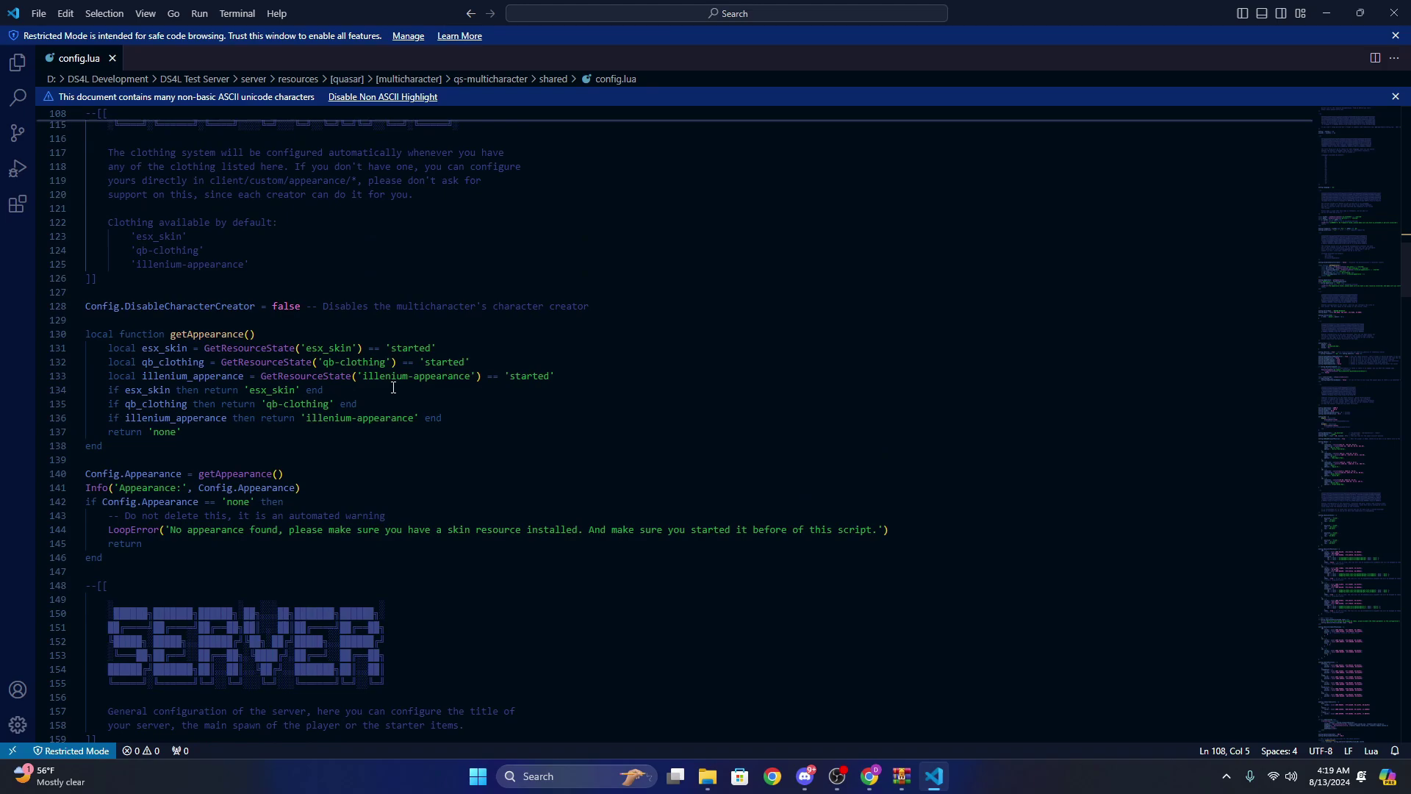
pyautogui.click(267, 379)
pyautogui.hotkey('ctrl', 'Right')
pyautogui.hotkey('ctrl', 'Right')
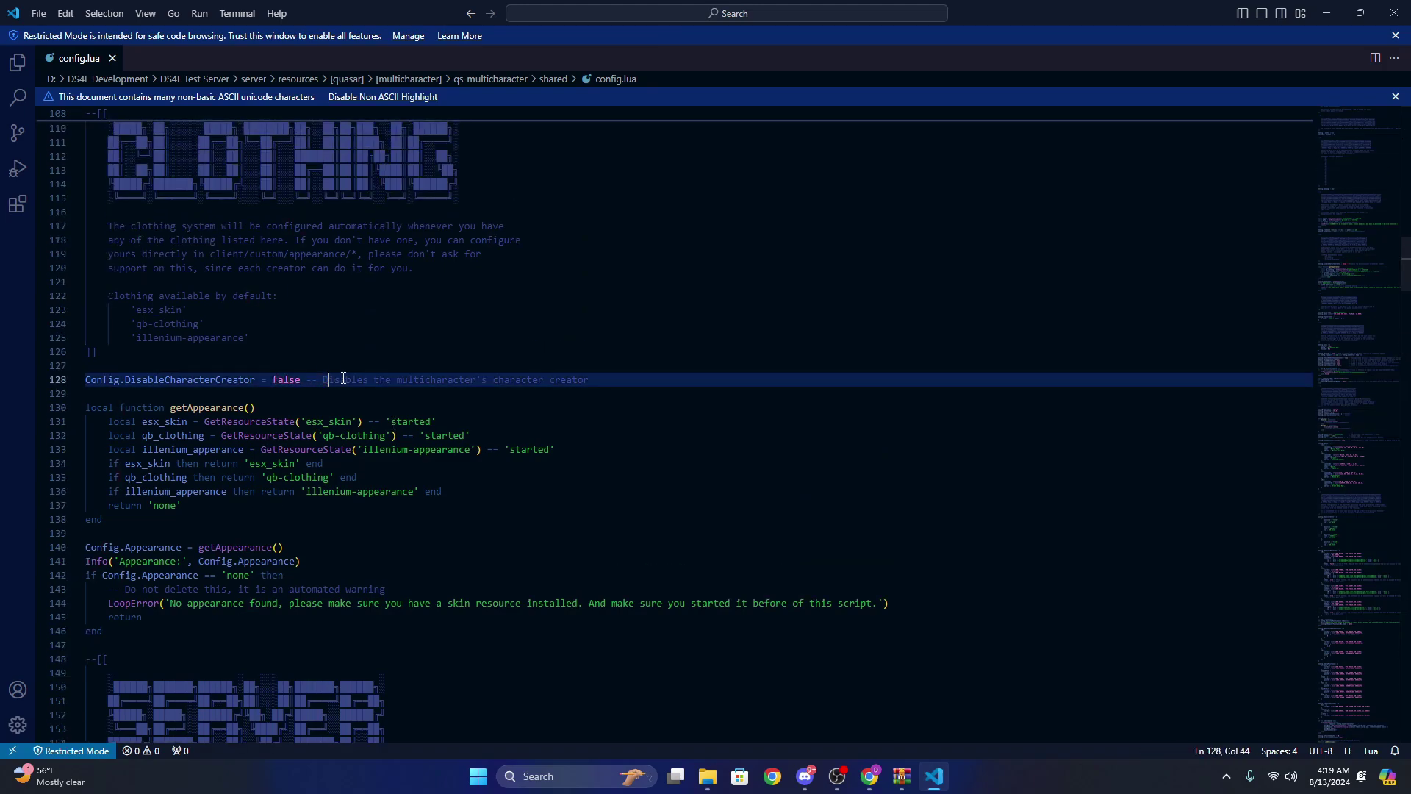
pyautogui.press('End')
pyautogui.click(266, 369)
pyautogui.click(253, 394)
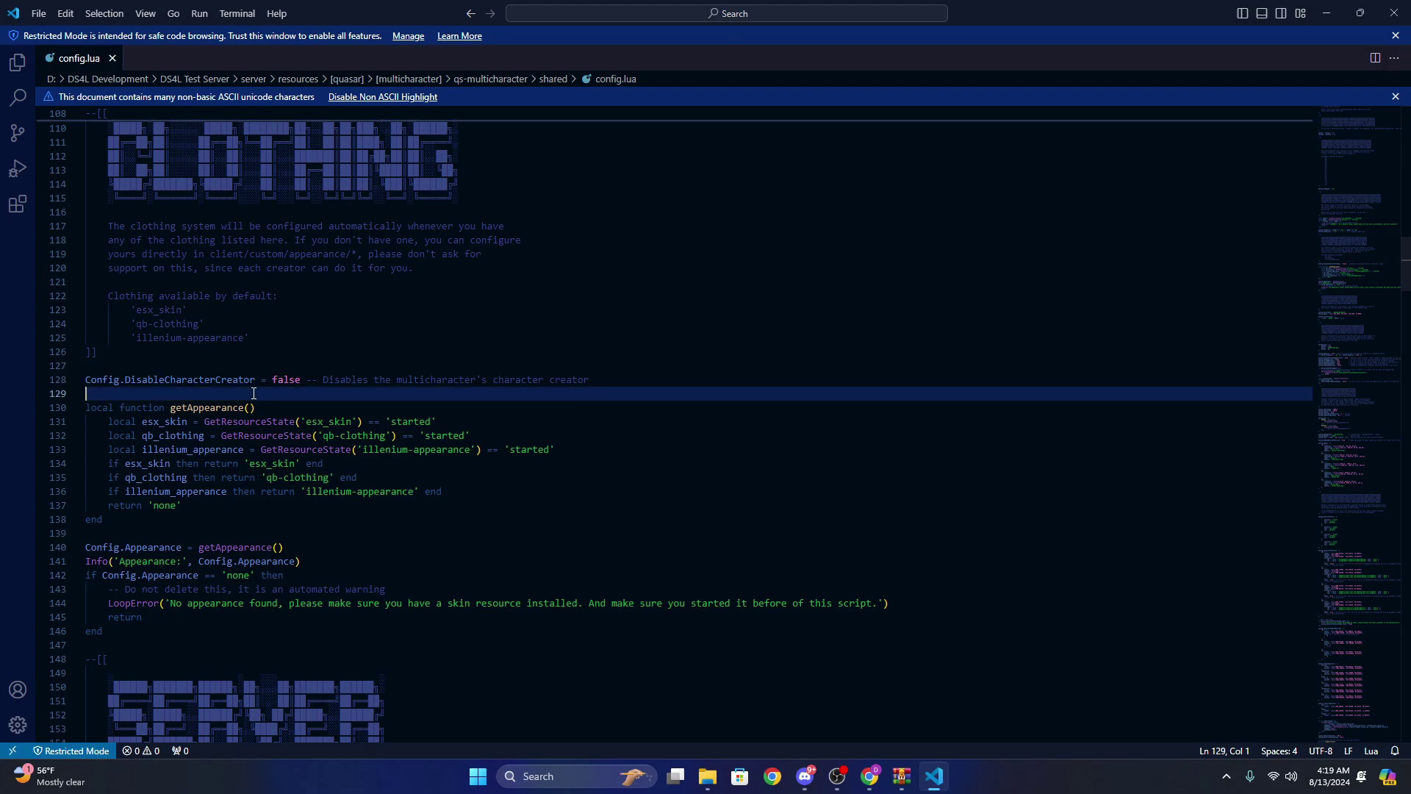
pyautogui.click(220, 368)
pyautogui.click(202, 393)
# Examine the Config.Music block and the Config.Identity line with its comment about needing esx_identity
pyautogui.scroll(-20, 324, 390)
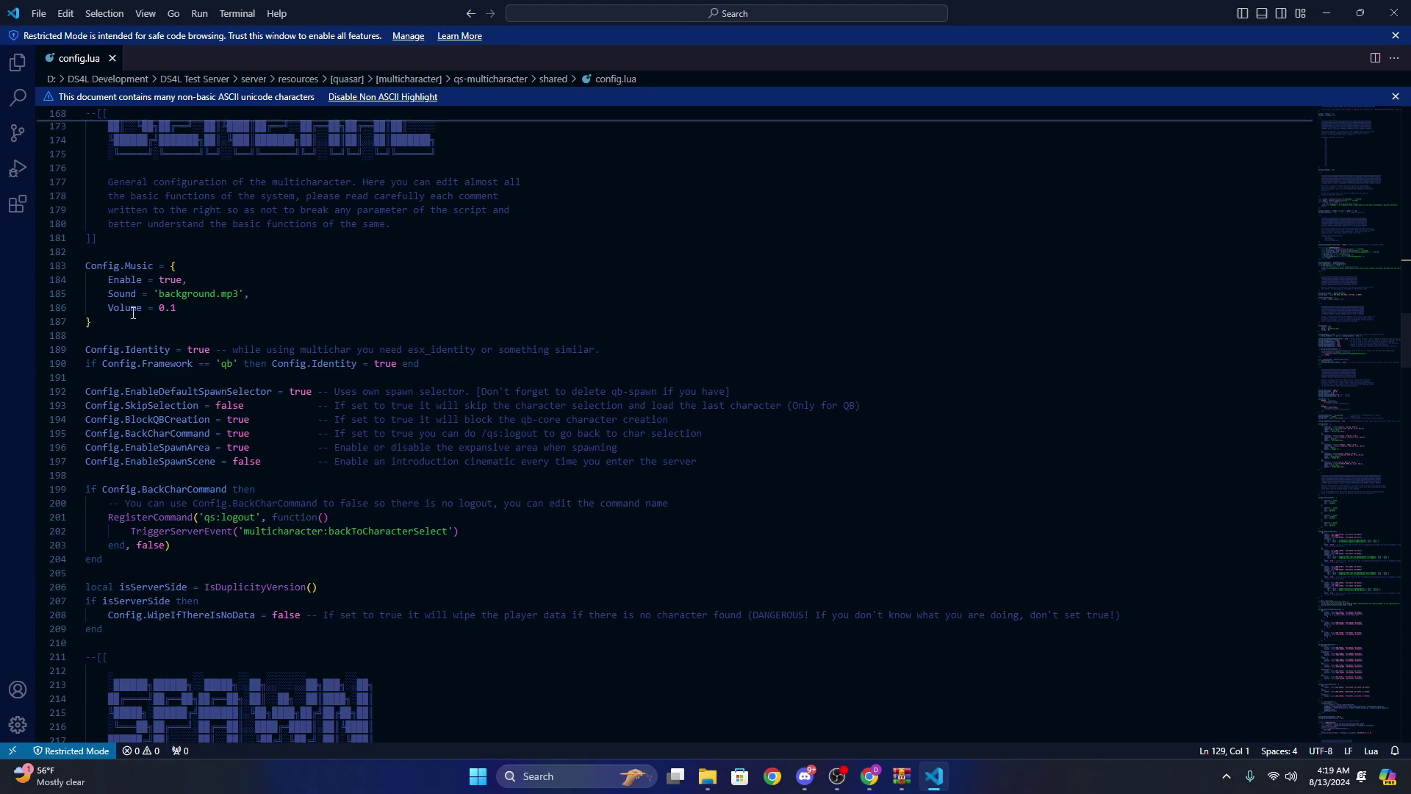
pyautogui.click(174, 280)
pyautogui.press('Down')
pyautogui.press('Down')
pyautogui.press('Down')
pyautogui.press('Down')
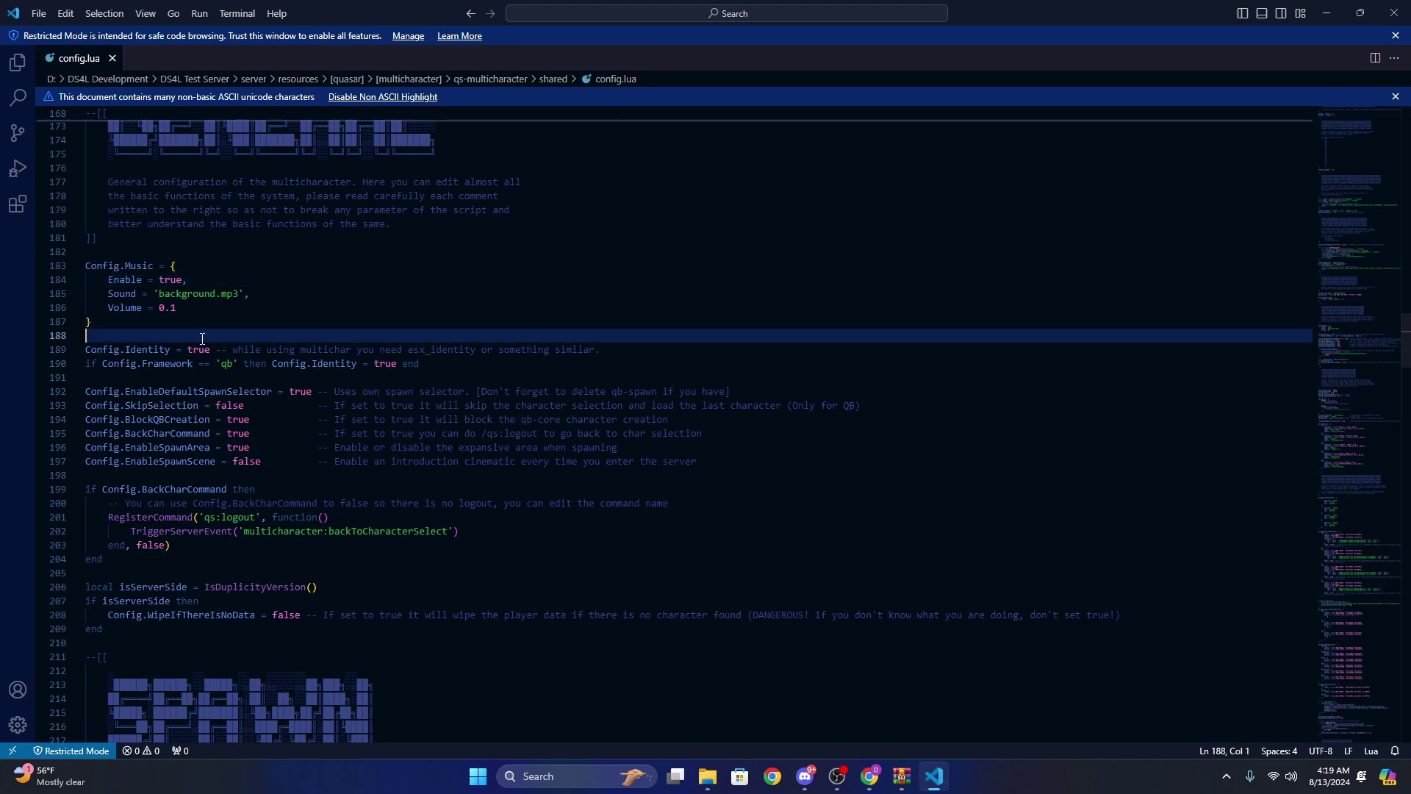
pyautogui.scroll(-2, 225, 276)
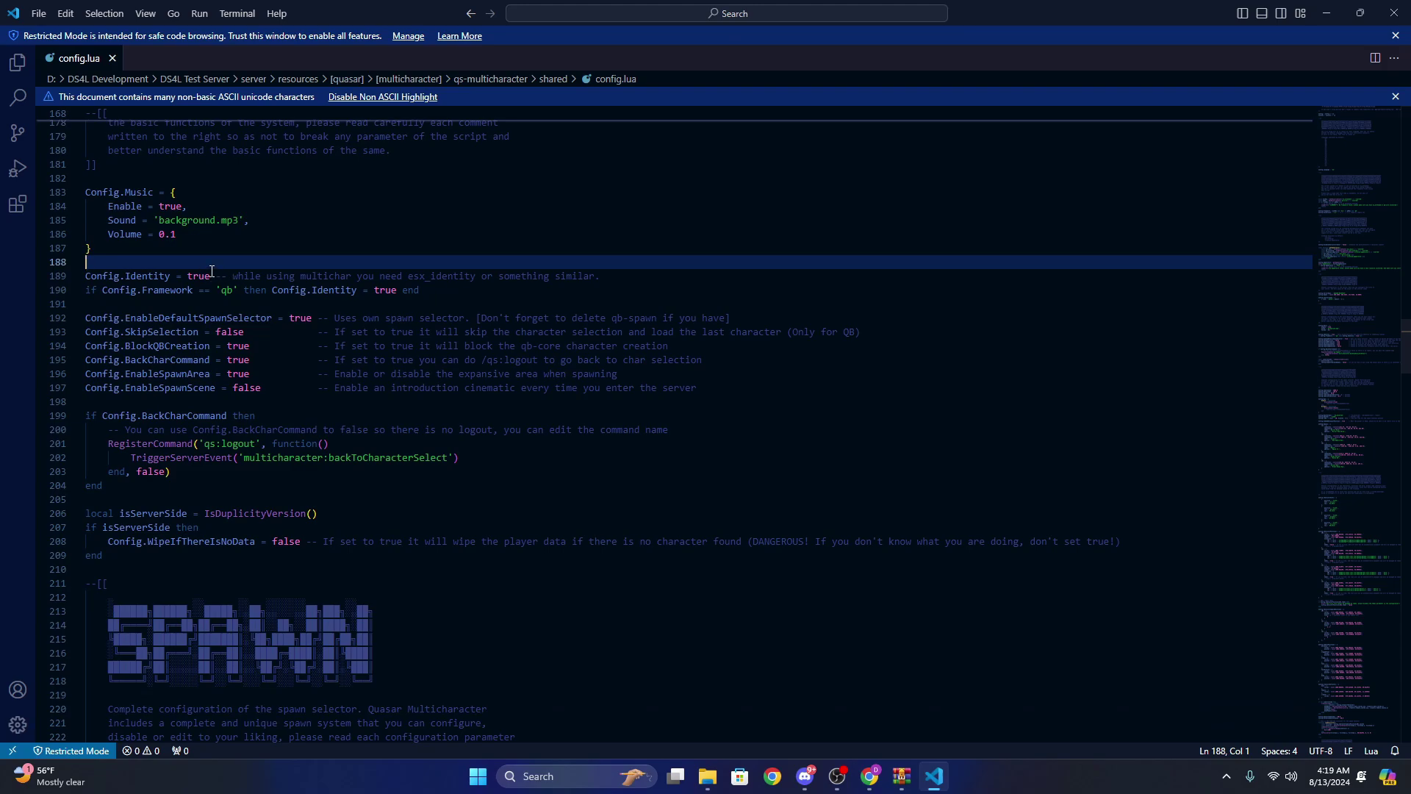
pyautogui.doubleClick(441, 275)
pyautogui.click(441, 276)
pyautogui.moveTo(408, 275); pyautogui.dragTo(440, 273)
pyautogui.click(486, 275)
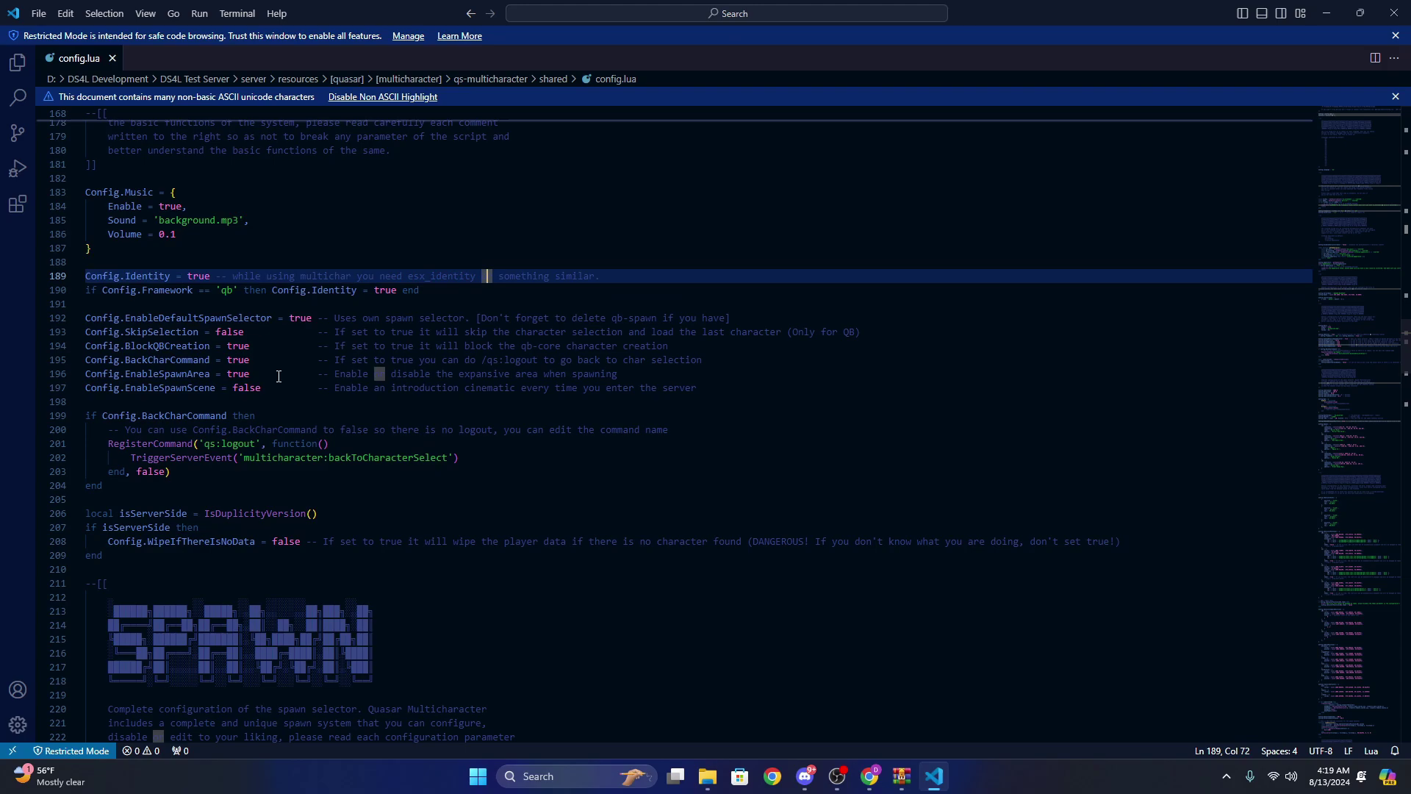
# Review the spawn selector configuration and the locations defined in Config.Spawns
pyautogui.scroll(-5, 279, 376)
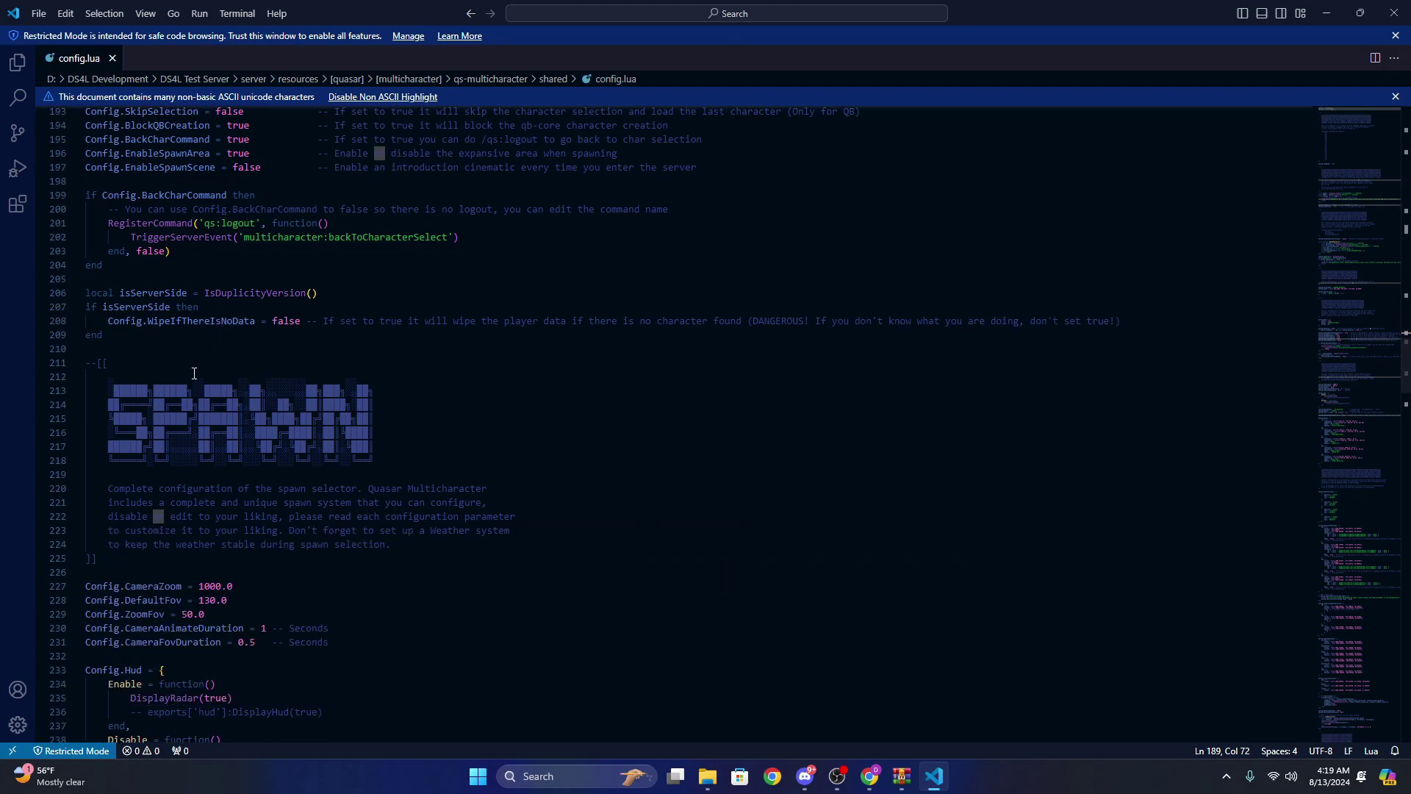
pyautogui.scroll(-15, 194, 373)
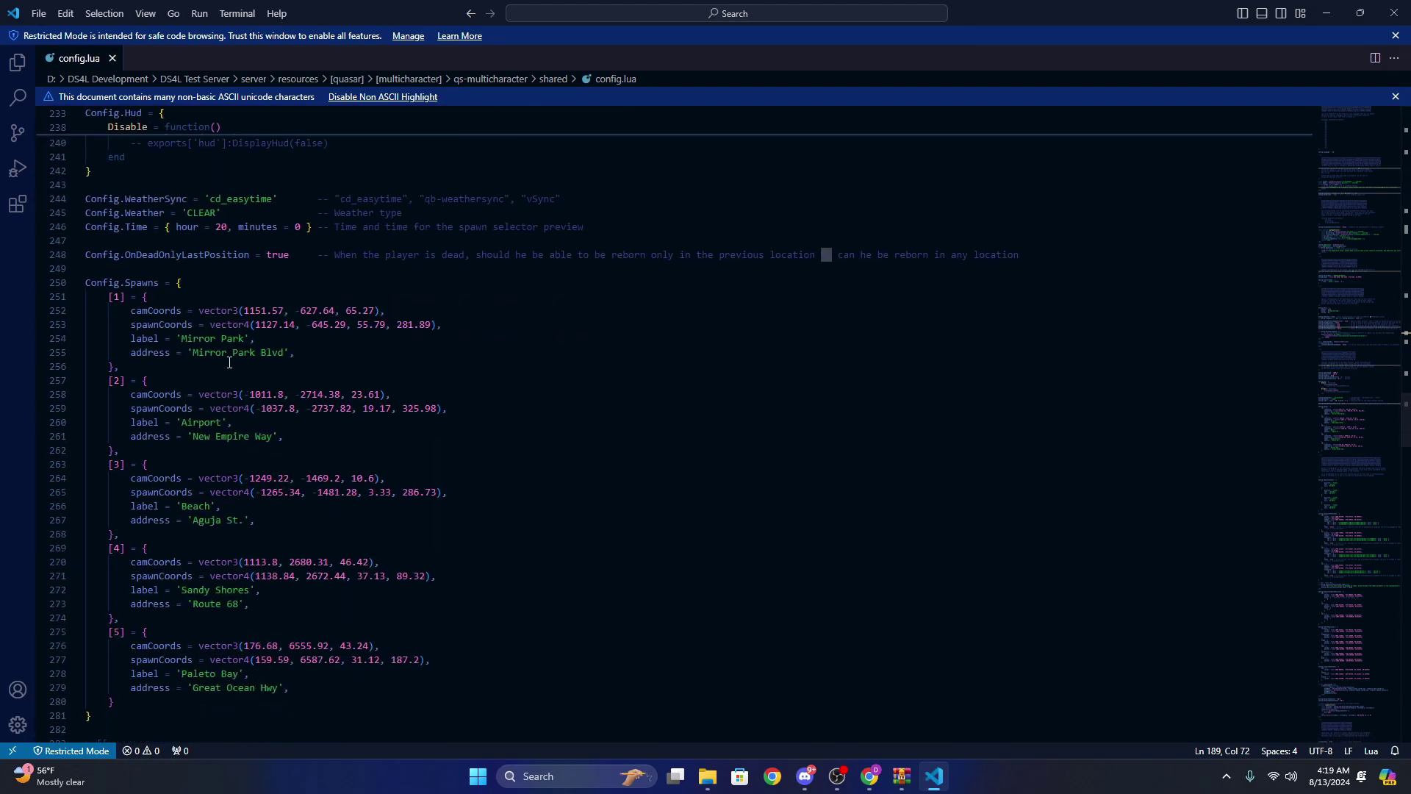
pyautogui.scroll(-2, 299, 318)
pyautogui.moveTo(163, 646); pyautogui.dragTo(65, 222)
pyautogui.click(132, 237)
pyautogui.scroll(2, 277, 471)
pyautogui.scroll(-1, 294, 470)
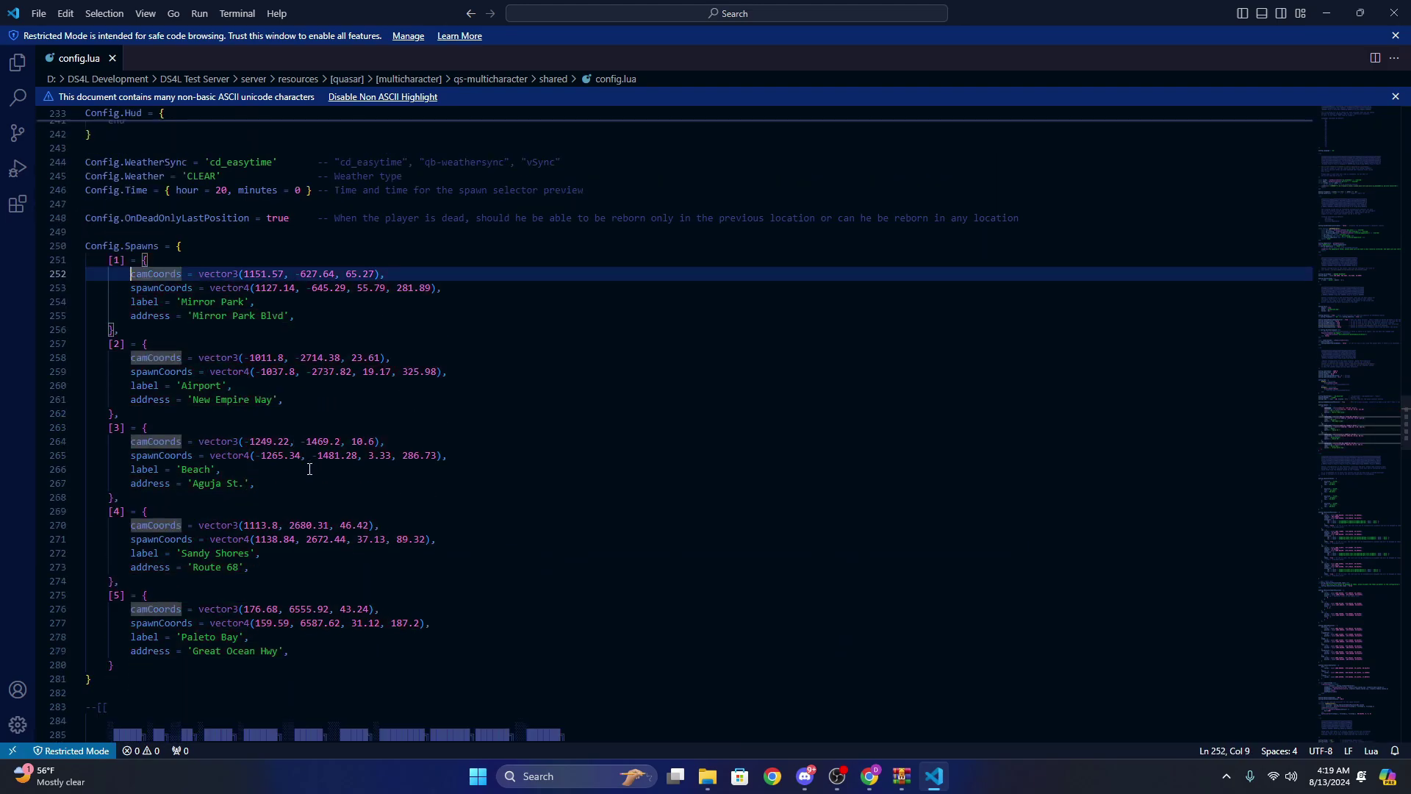
pyautogui.scroll(1, 309, 463)
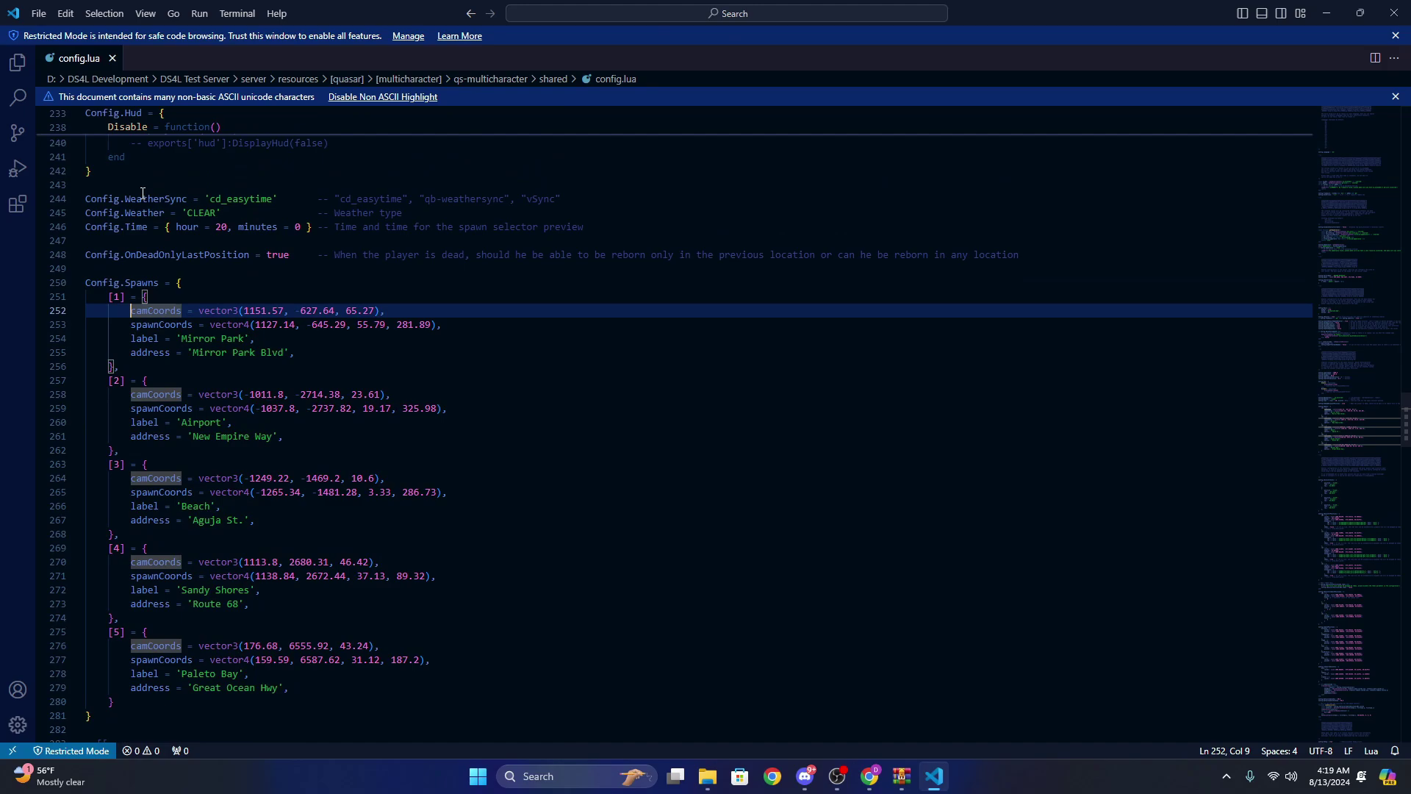
# Check the Config.WeatherSync options and the Config.Weather setting for the spawn selector
pyautogui.click(248, 197)
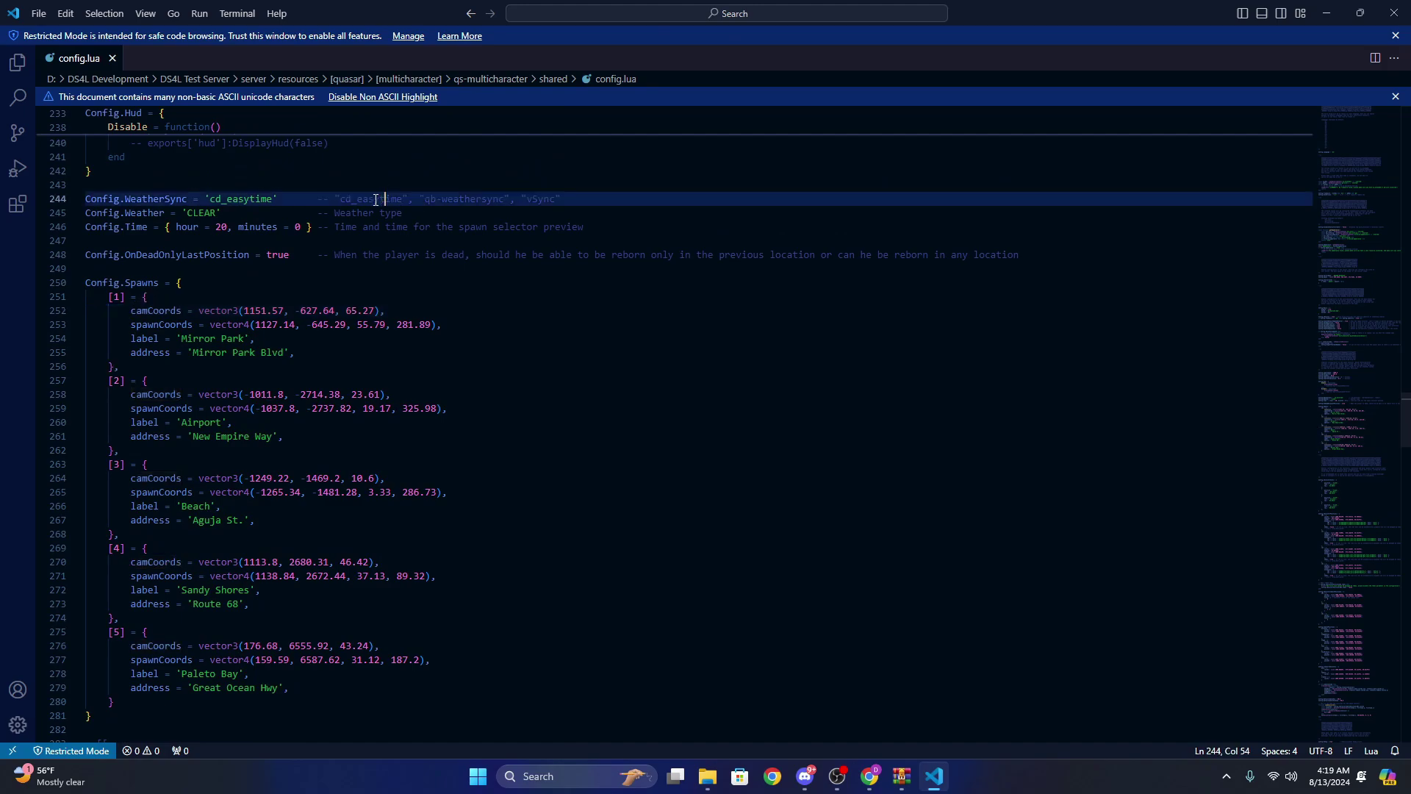
pyautogui.click(465, 199)
pyautogui.click(421, 212)
pyautogui.click(317, 214)
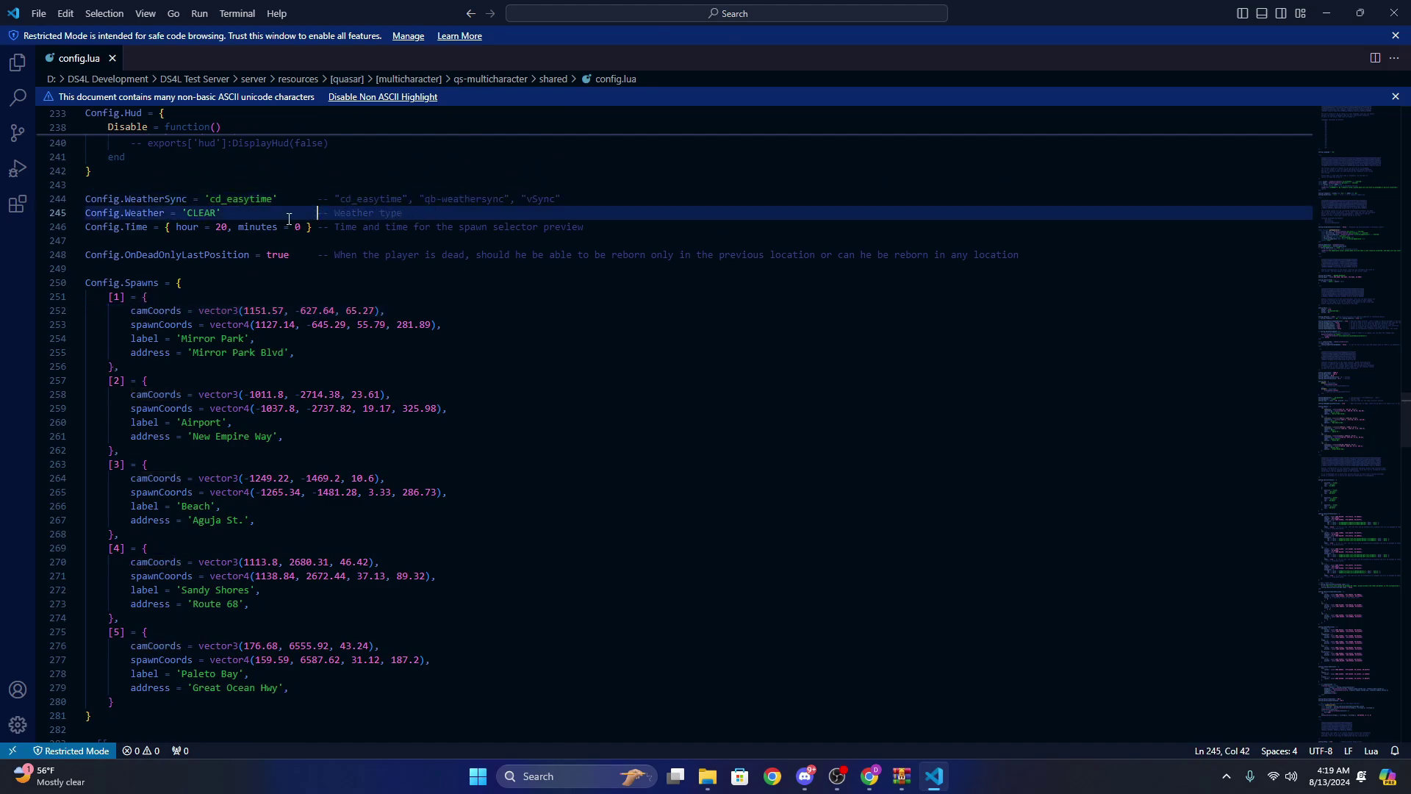
pyautogui.doubleClick(214, 212)
# Review the character section of config.lua, covering the character slots, positions, tebex flags and camera positions
pyautogui.scroll(-10, 259, 386)
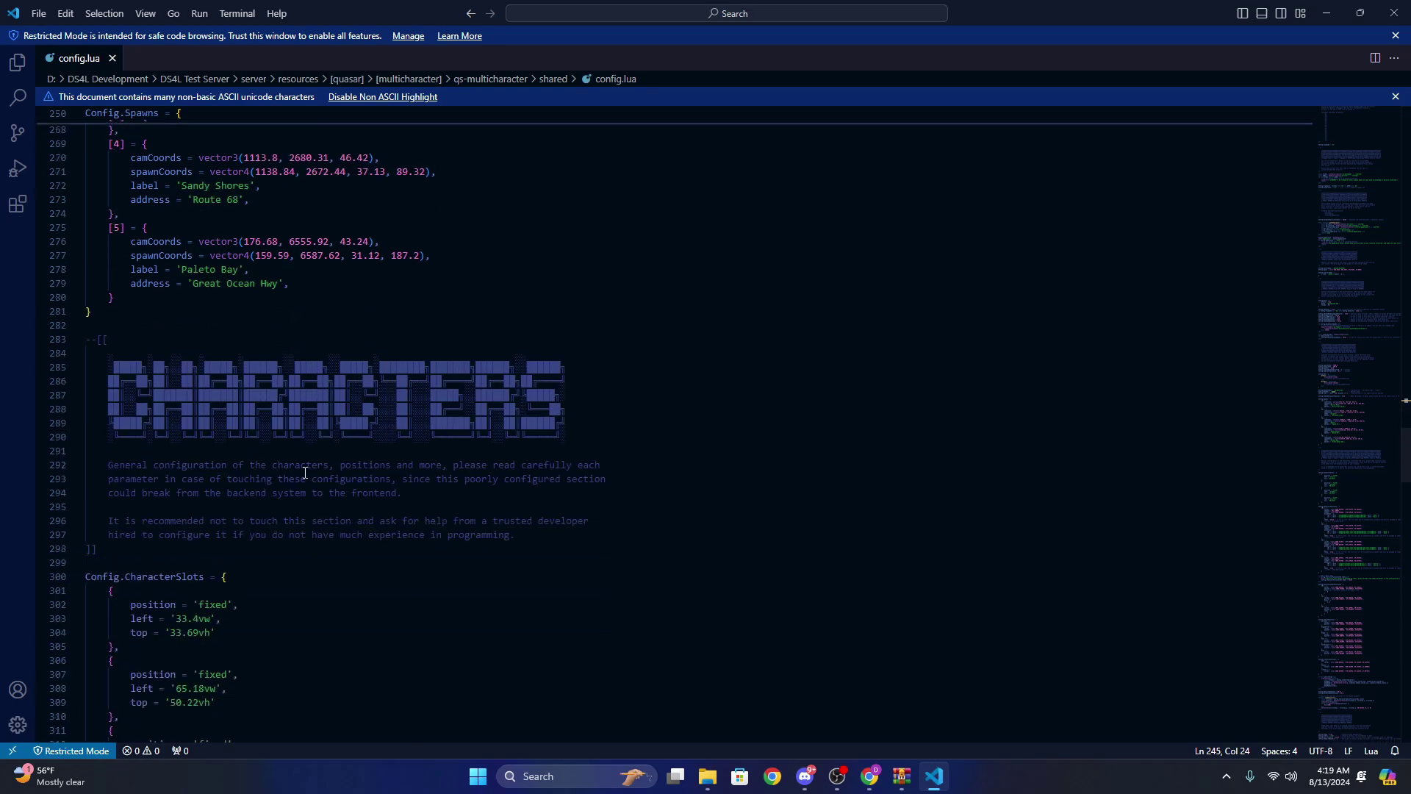
pyautogui.scroll(-3, 356, 491)
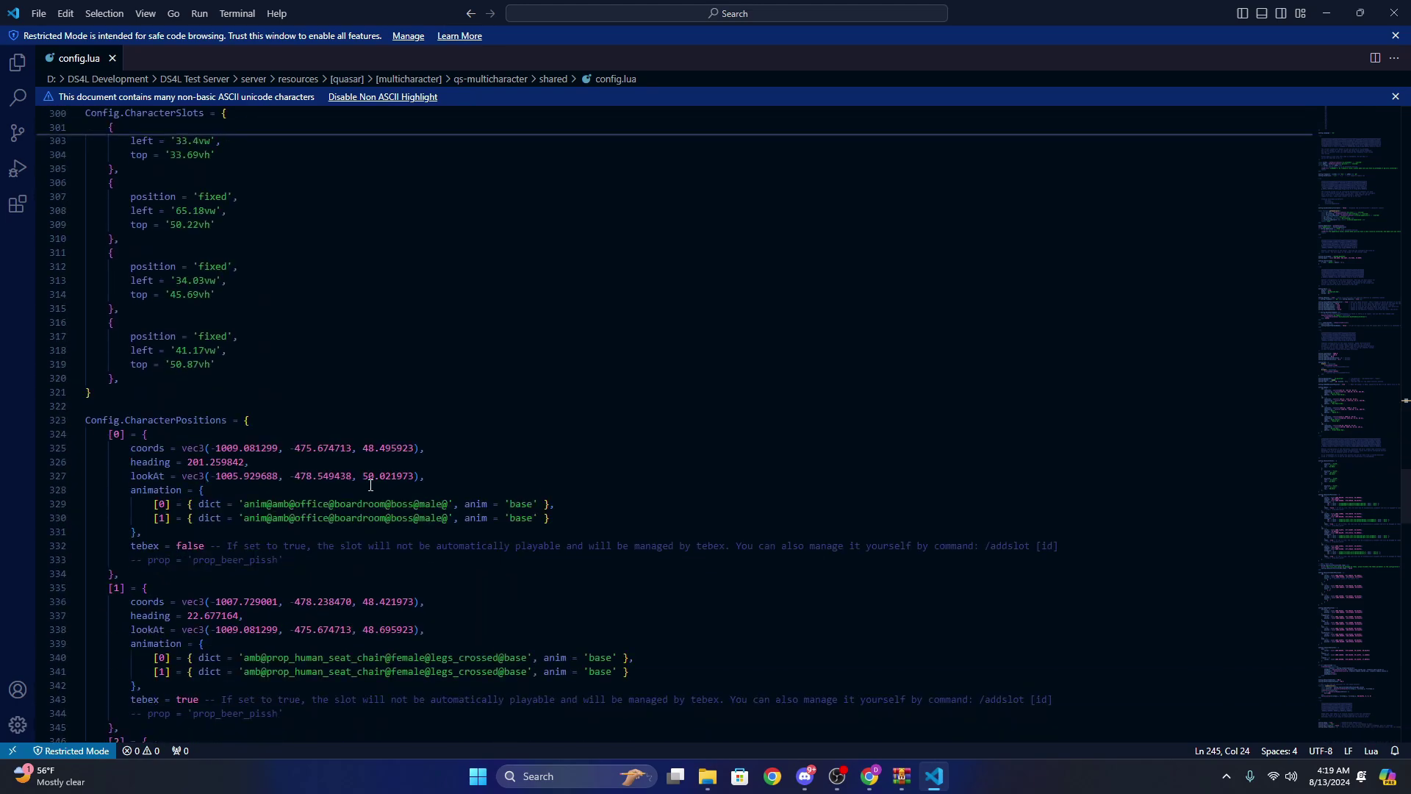
pyautogui.scroll(-2, 371, 486)
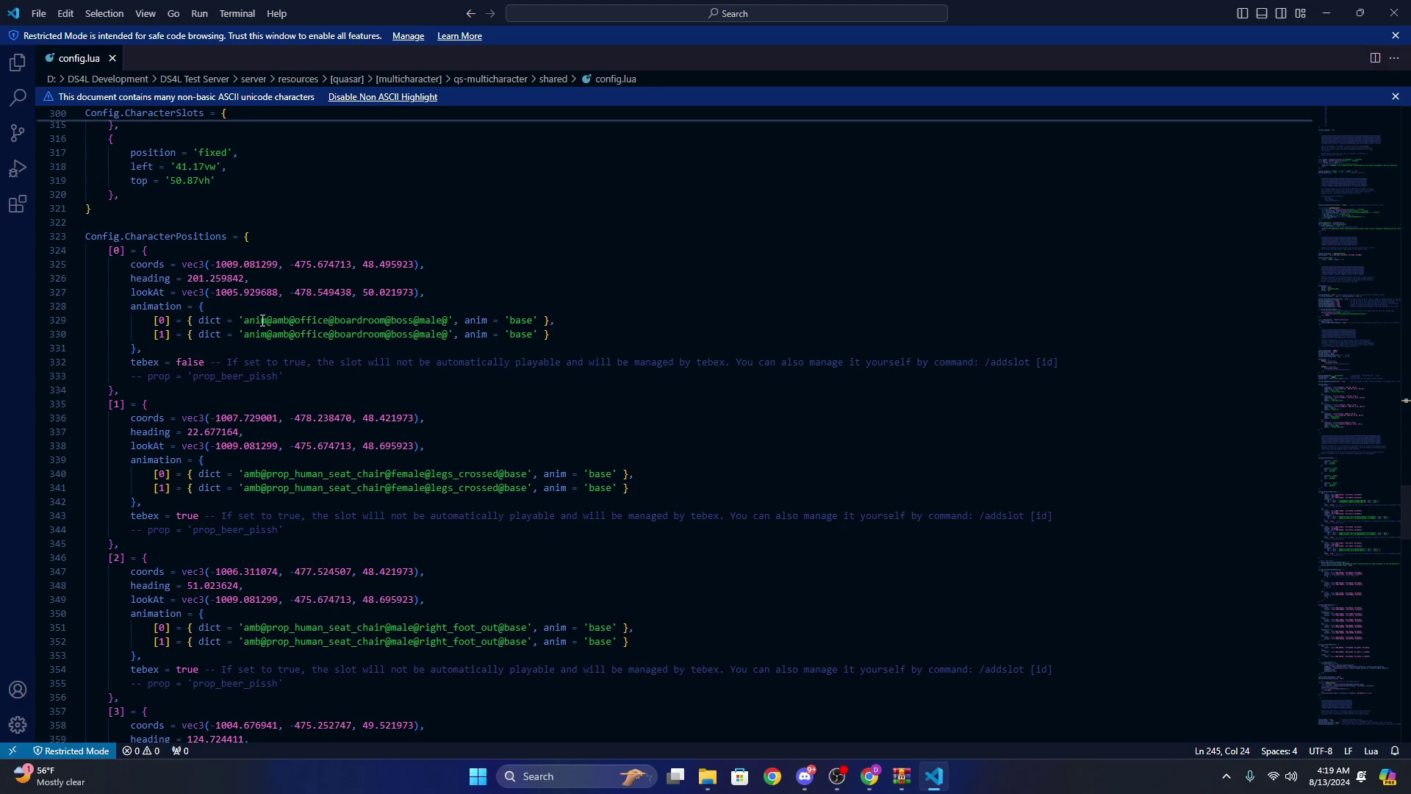
pyautogui.scroll(-3, 272, 317)
pyautogui.scroll(-3, 287, 324)
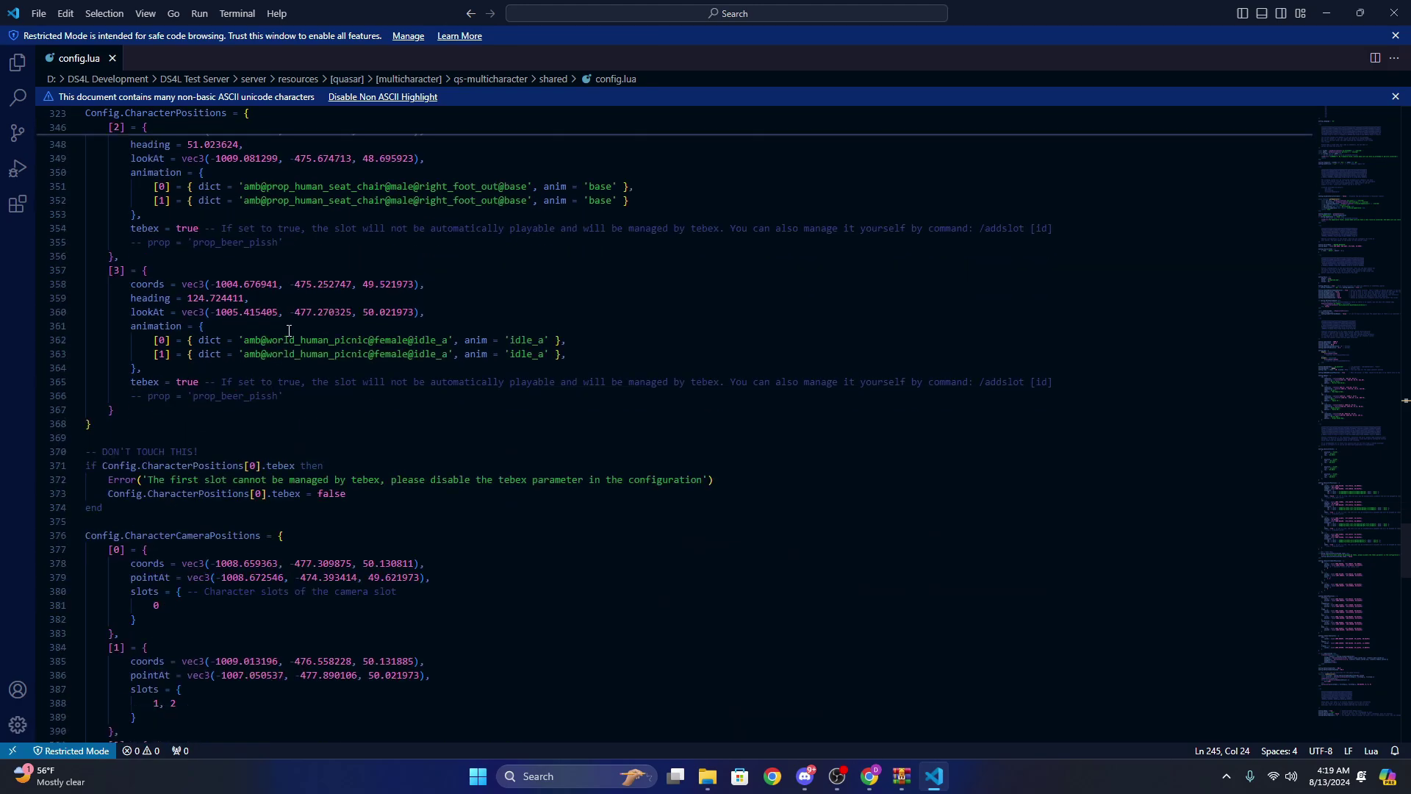
pyautogui.scroll(-2, 295, 339)
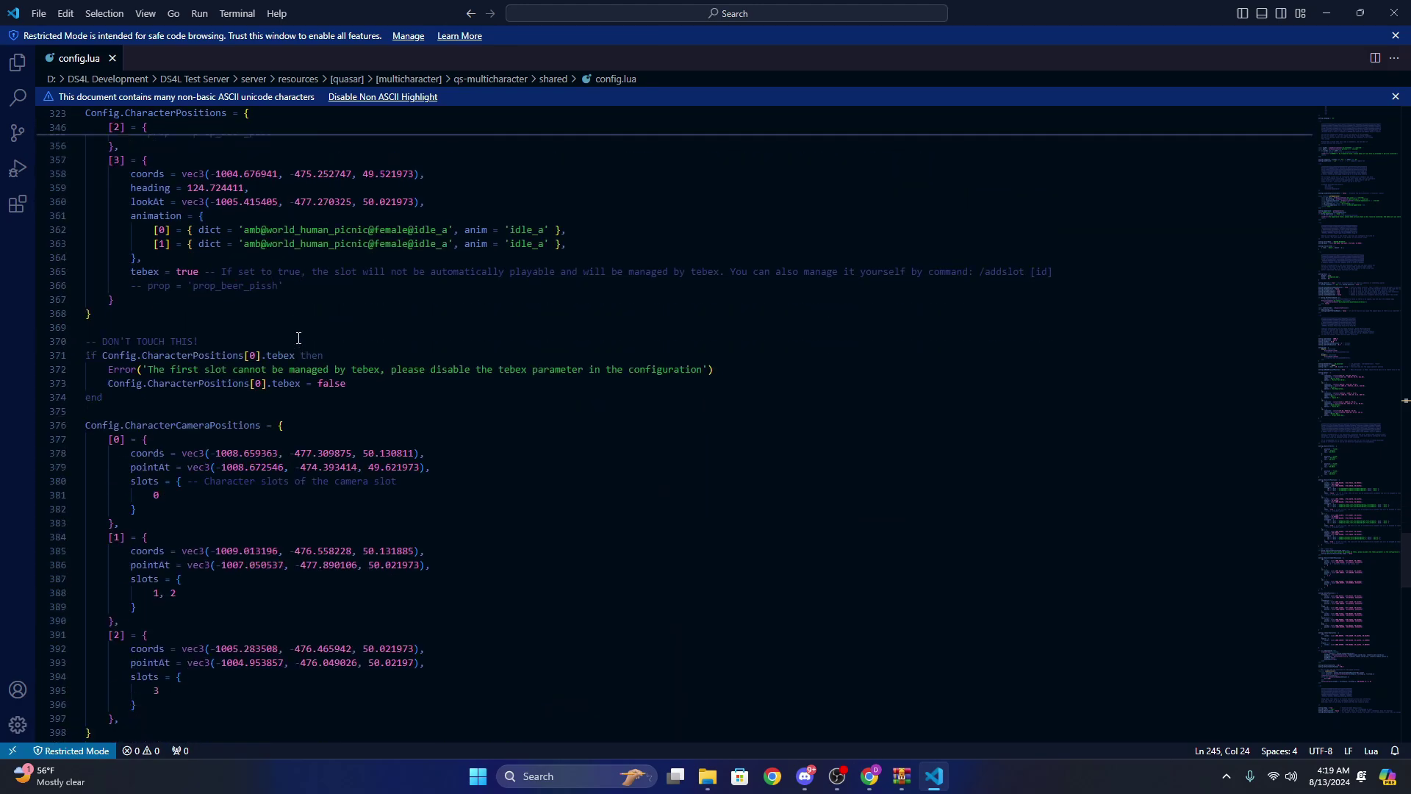
pyautogui.scroll(8, 305, 295)
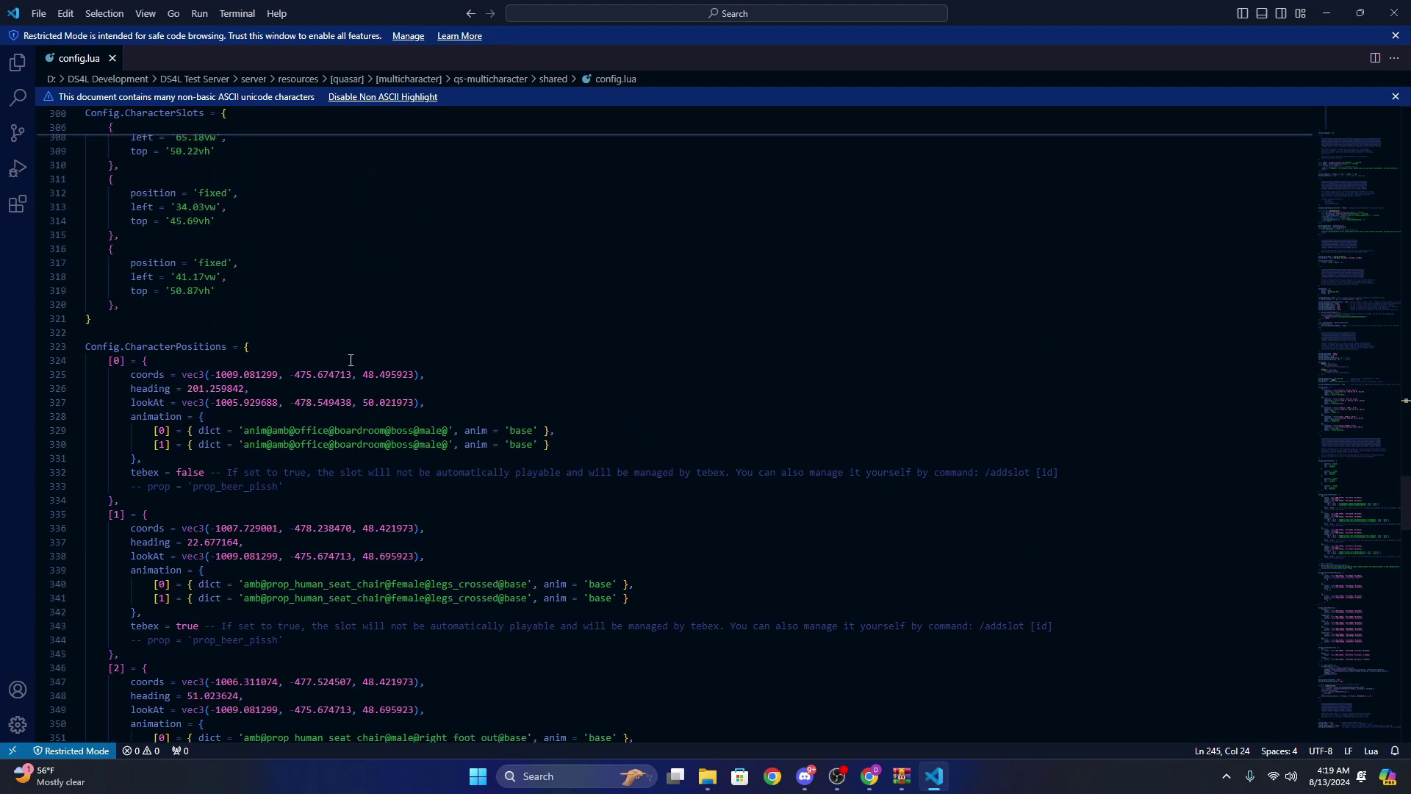
pyautogui.scroll(-4, 311, 399)
pyautogui.scroll(-5, 311, 400)
# Set Config.Debug to false in the debug section at the end of config.lua and save the file
pyautogui.scroll(-17, 354, 377)
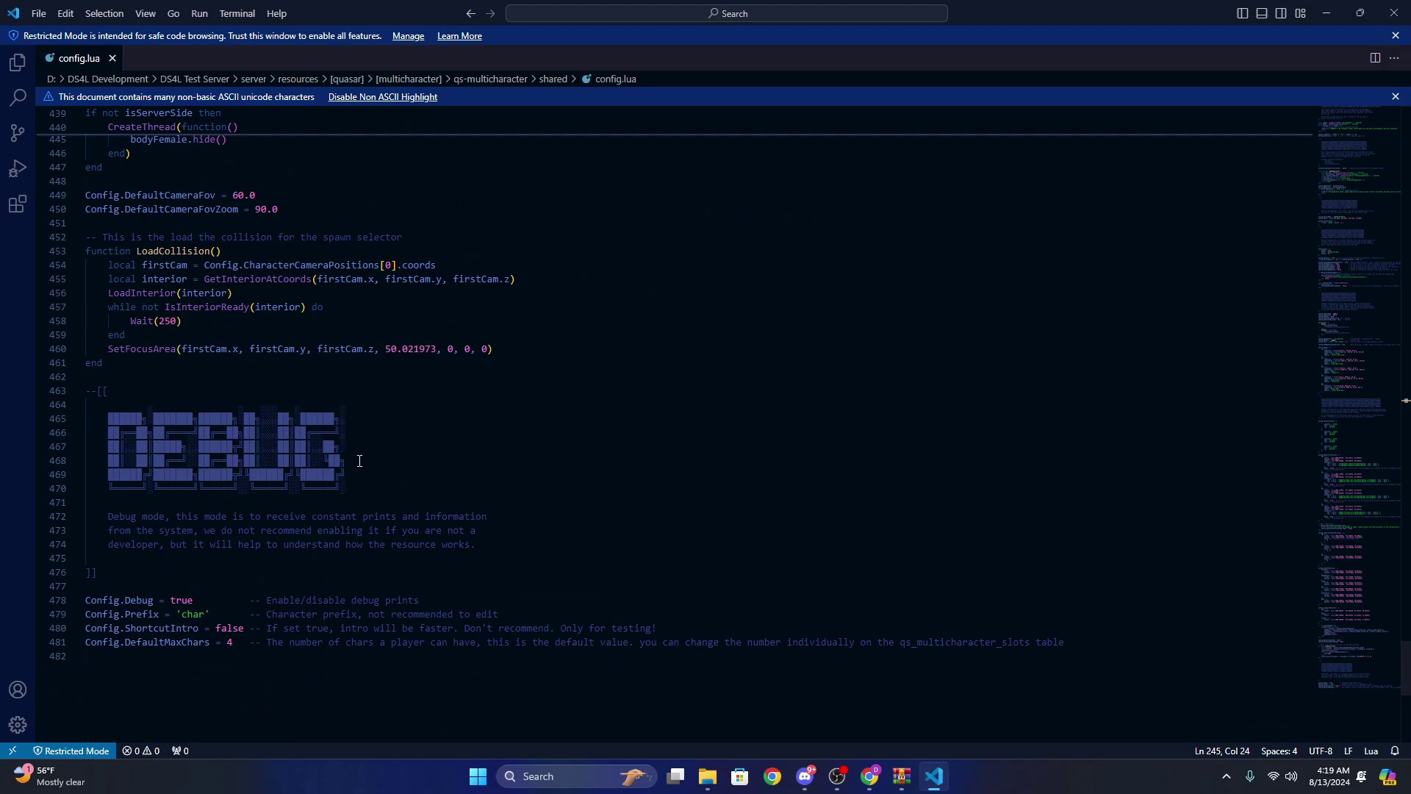
pyautogui.doubleClick(187, 601)
pyautogui.write('fal')
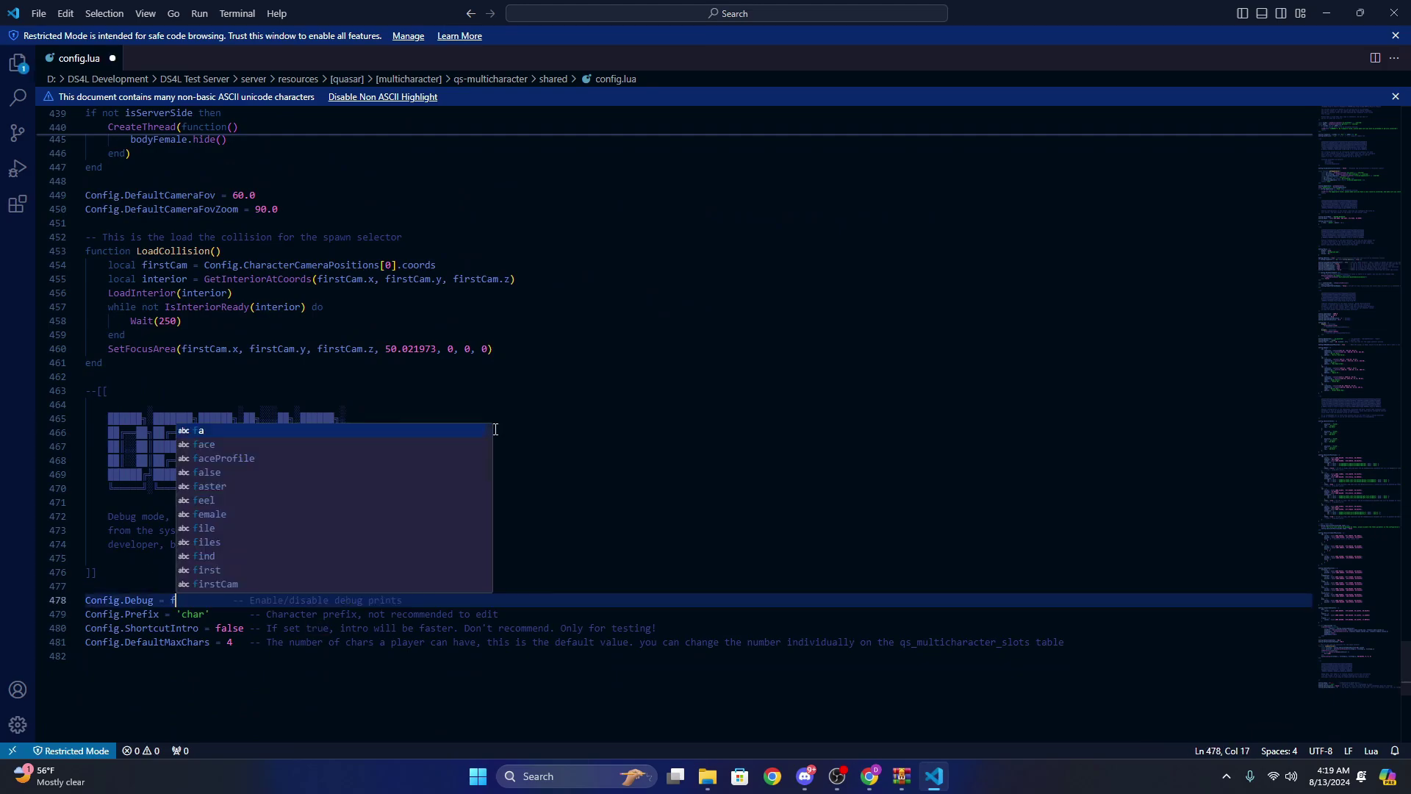
pyautogui.press('Return')
pyautogui.click(463, 474)
pyautogui.hotkey('ctrl', 's')
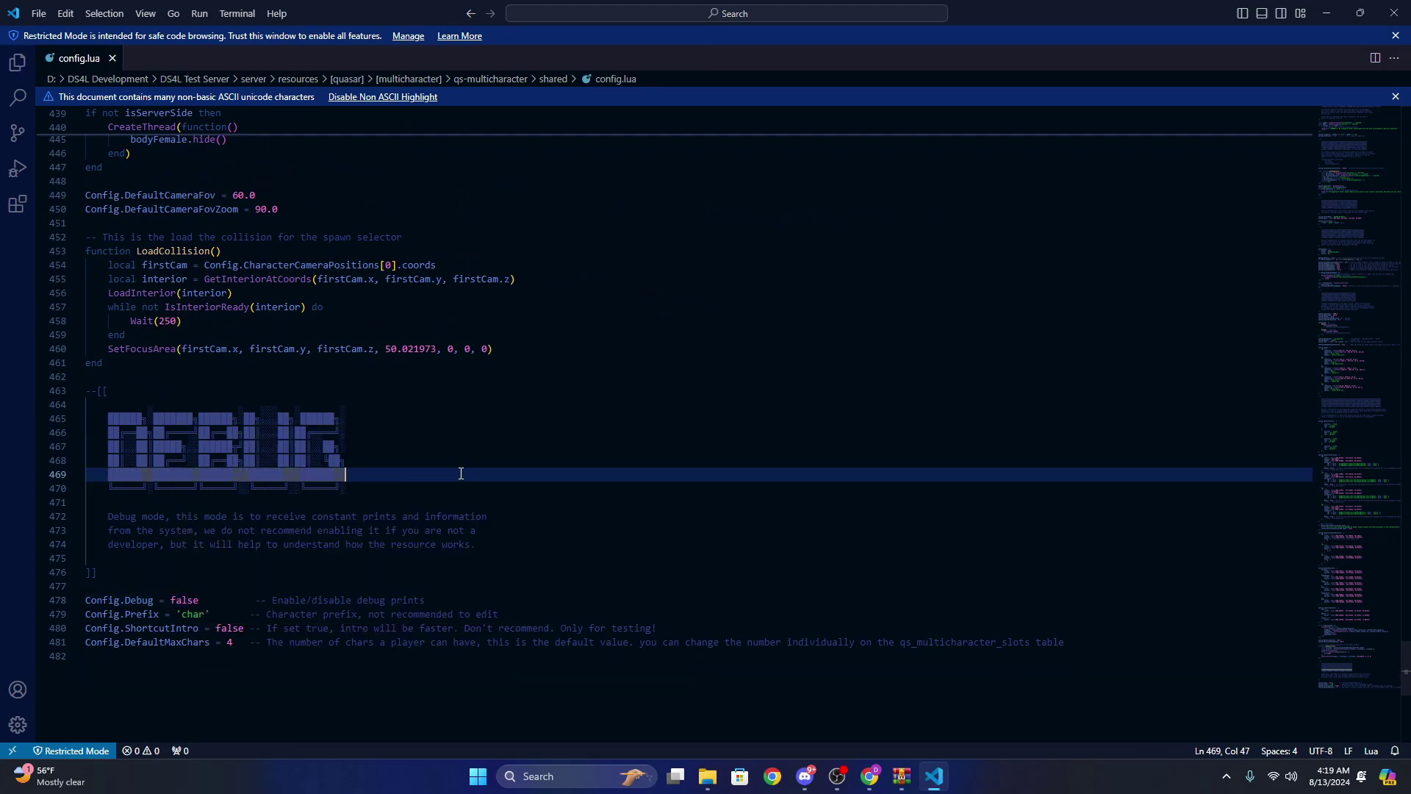
pyautogui.click(202, 577)
pyautogui.click(195, 587)
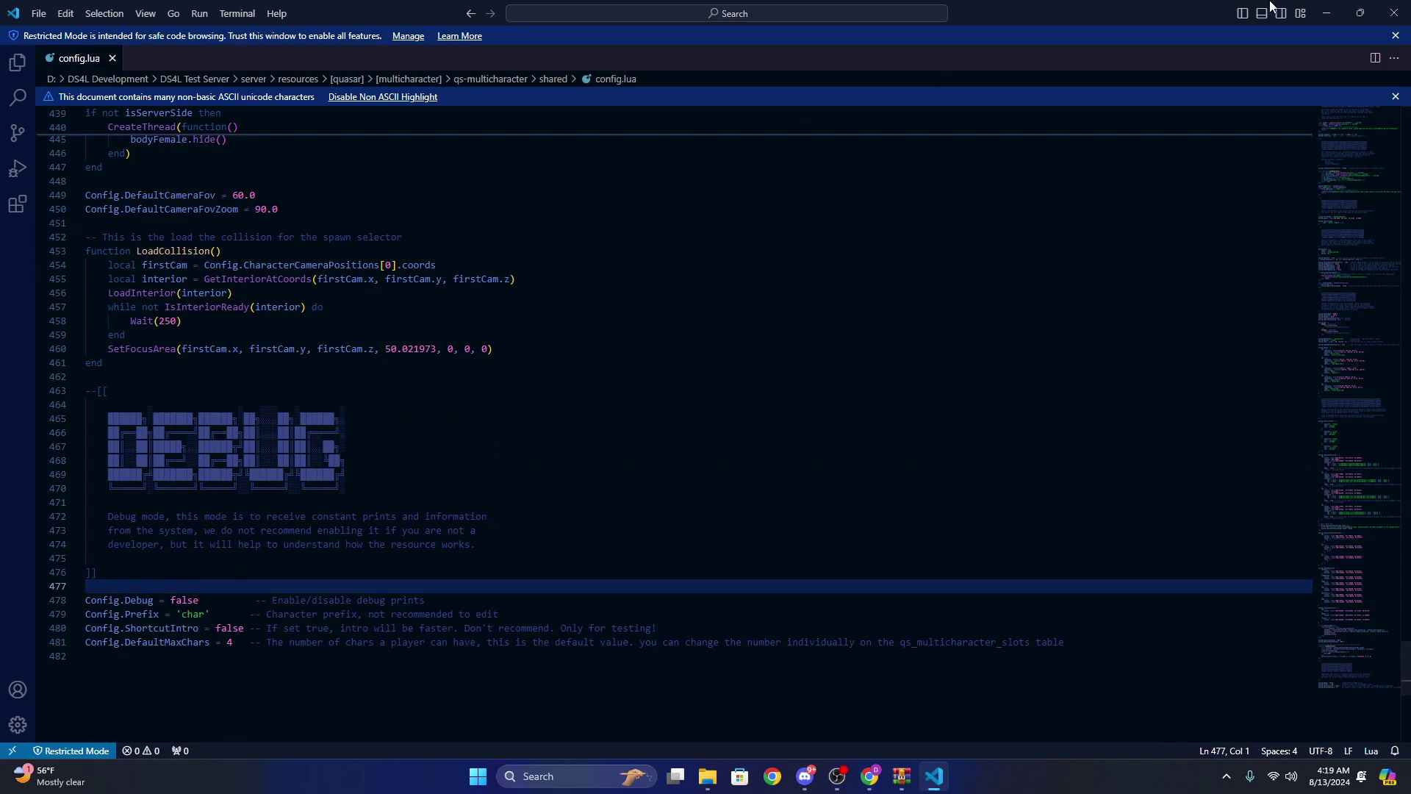
# Minimize the code editor, go back up to the resources folder and look through the [esx_addons] folder
pyautogui.click(1327, 12)
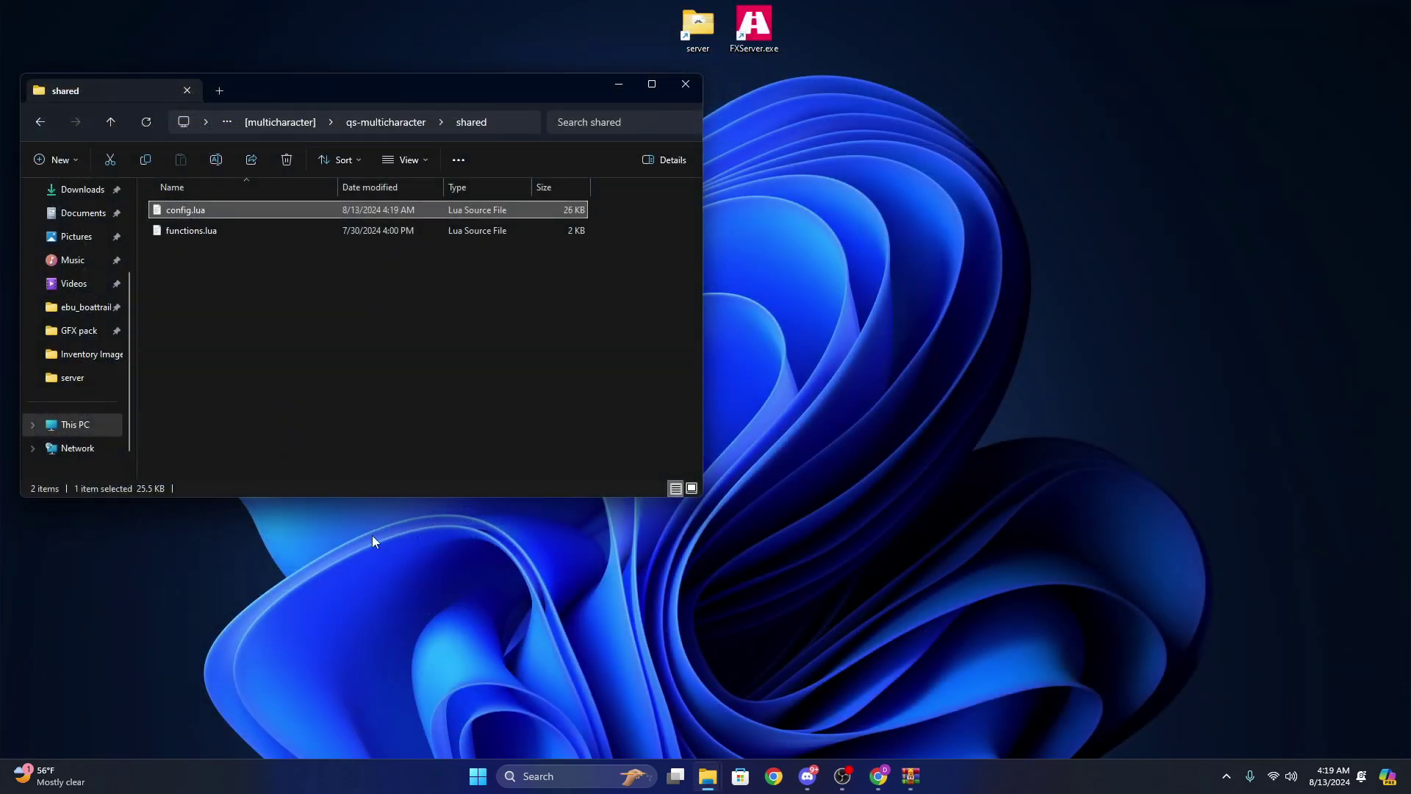
pyautogui.click(116, 122)
pyautogui.click(116, 121)
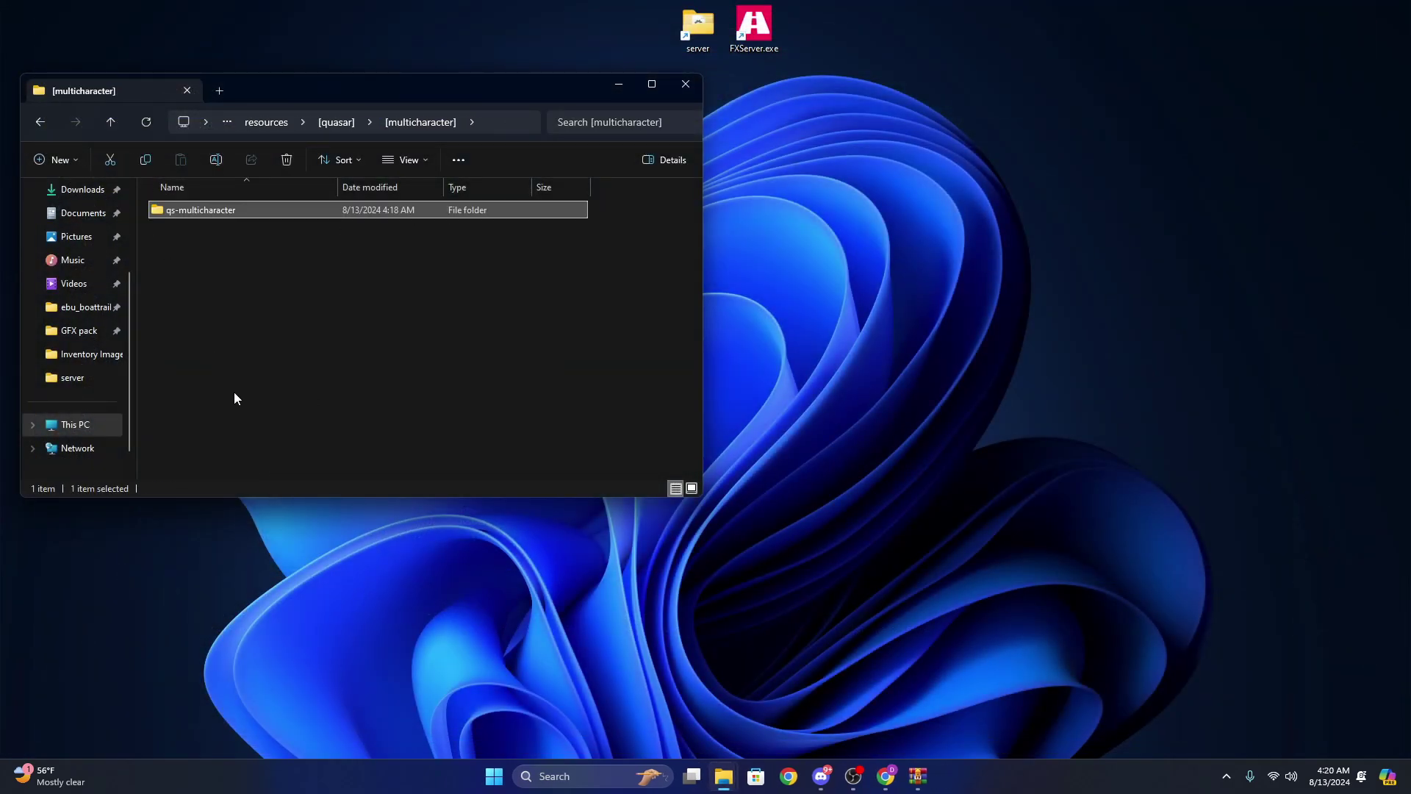
pyautogui.click(109, 123)
pyautogui.doubleClick(213, 294)
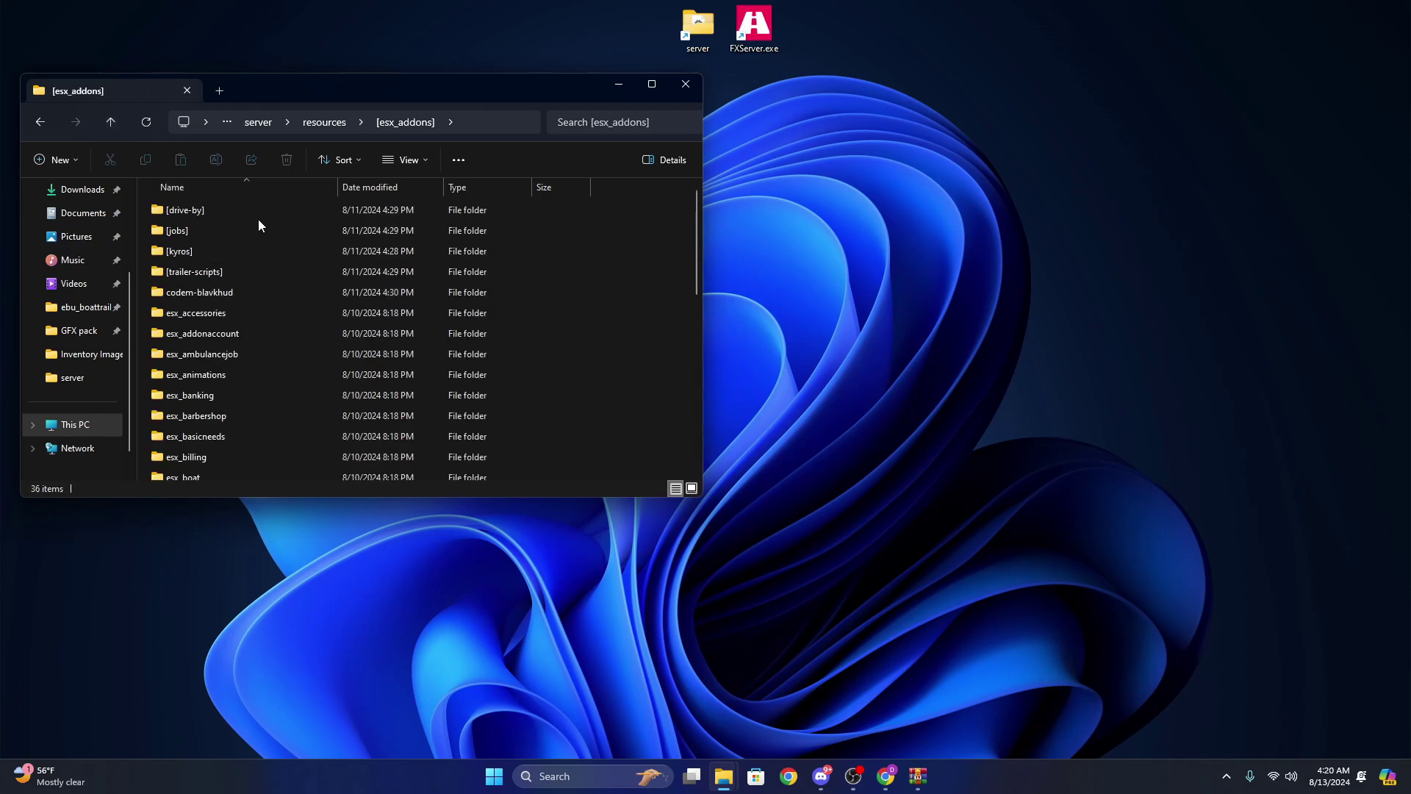
pyautogui.scroll(-3, 266, 353)
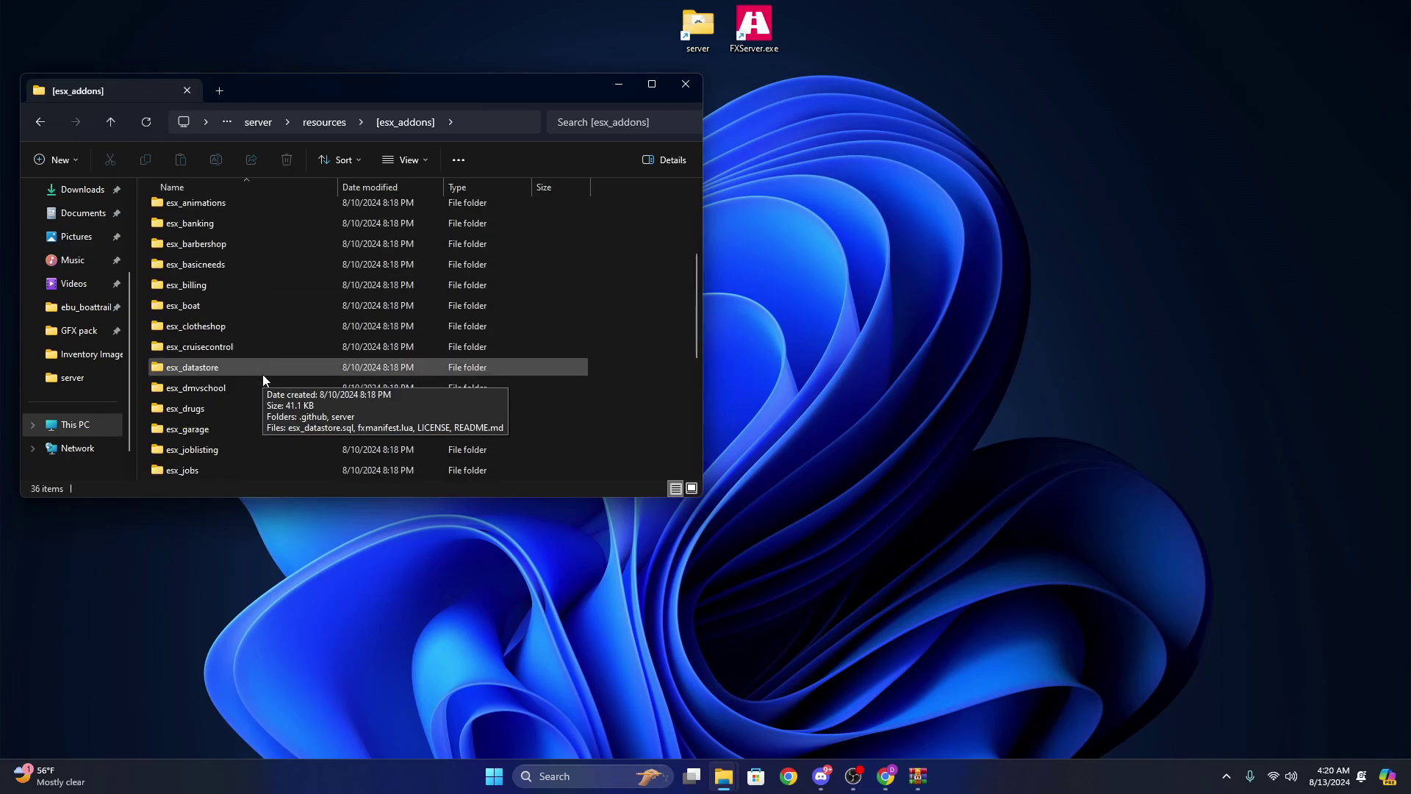
pyautogui.scroll(1, 271, 382)
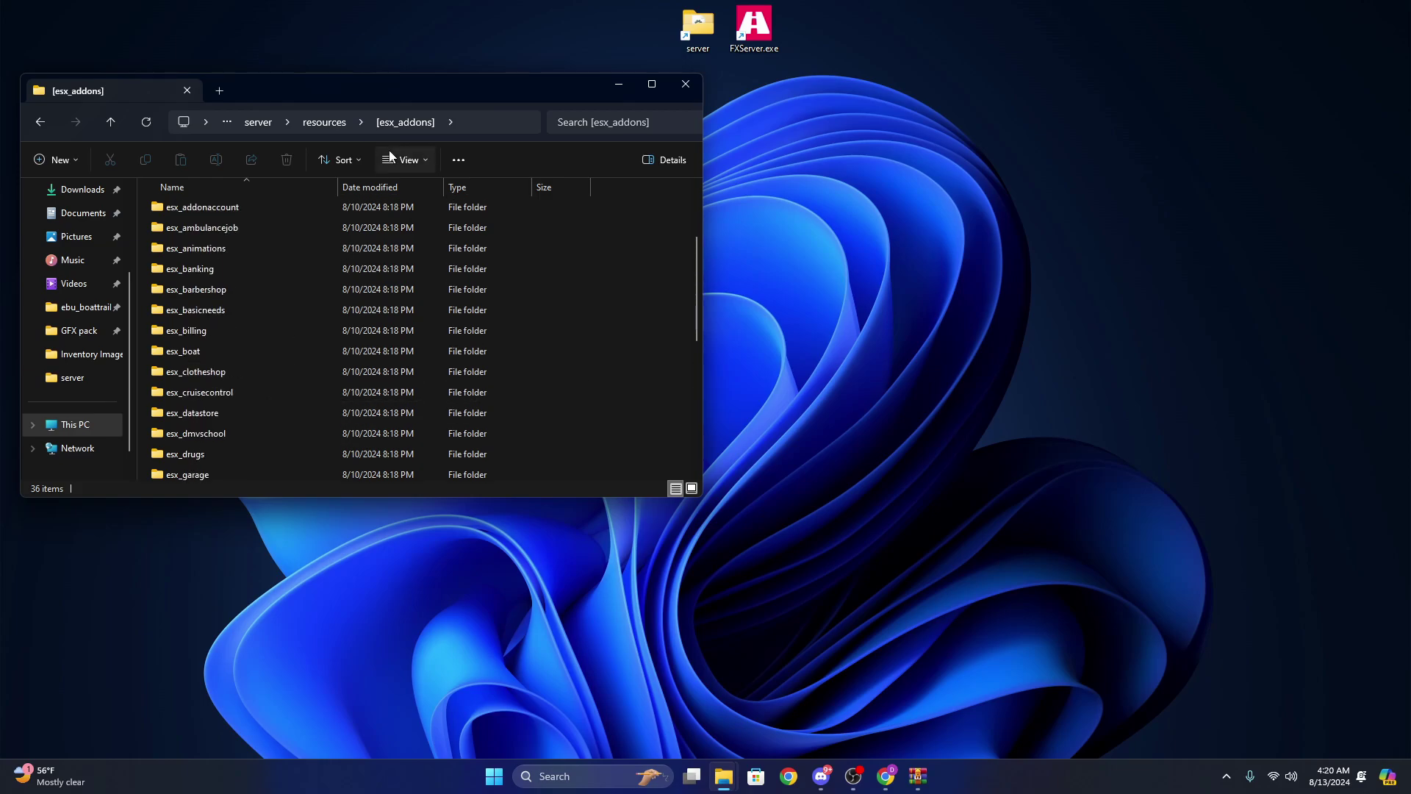
# Open the [core] resources folder and move the esx_multicharacter folder out of it onto the desktop
pyautogui.click(324, 122)
pyautogui.doubleClick(201, 252)
pyautogui.scroll(-1, 296, 409)
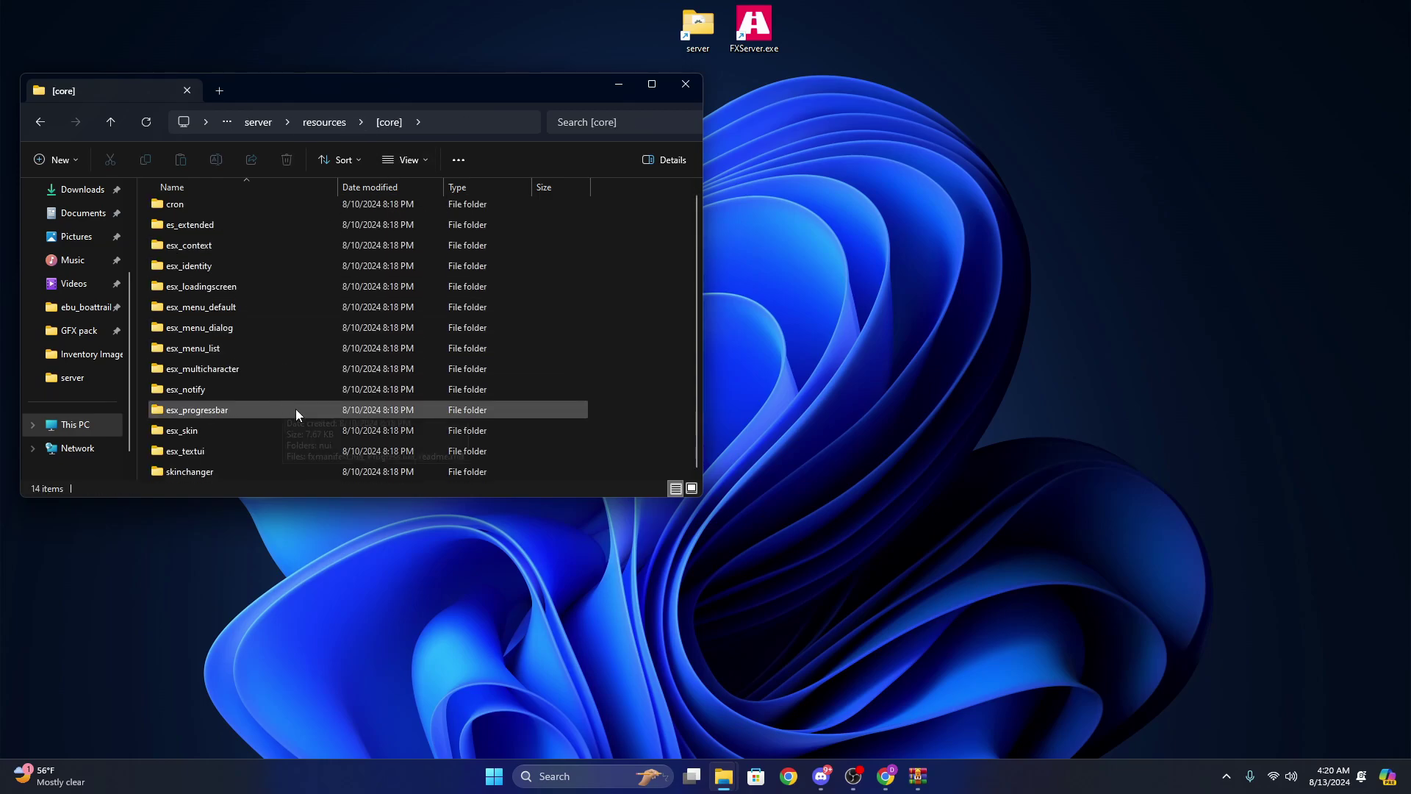
pyautogui.click(213, 372)
pyautogui.moveTo(168, 371); pyautogui.dragTo(927, 251)
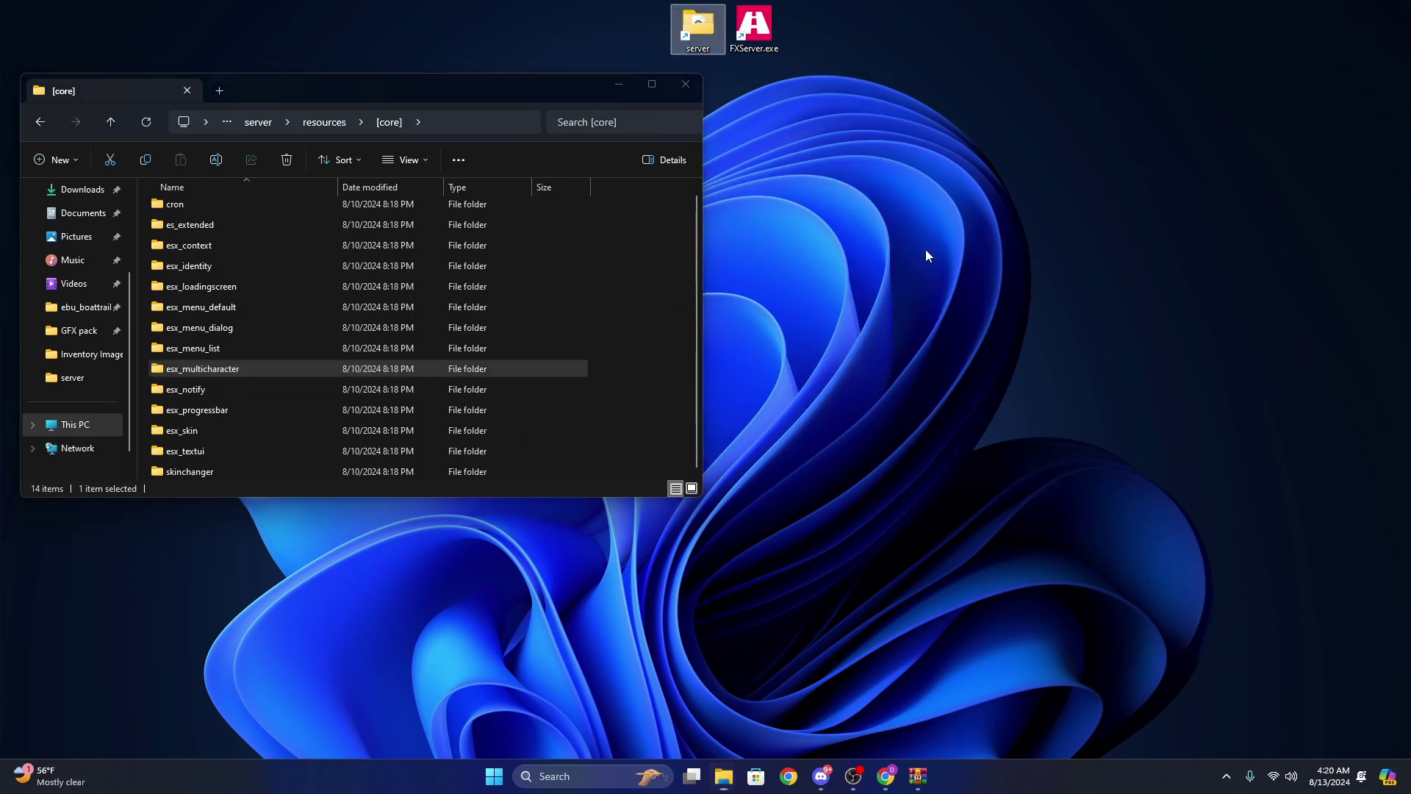
pyautogui.click(618, 336)
pyautogui.rightClick(324, 372)
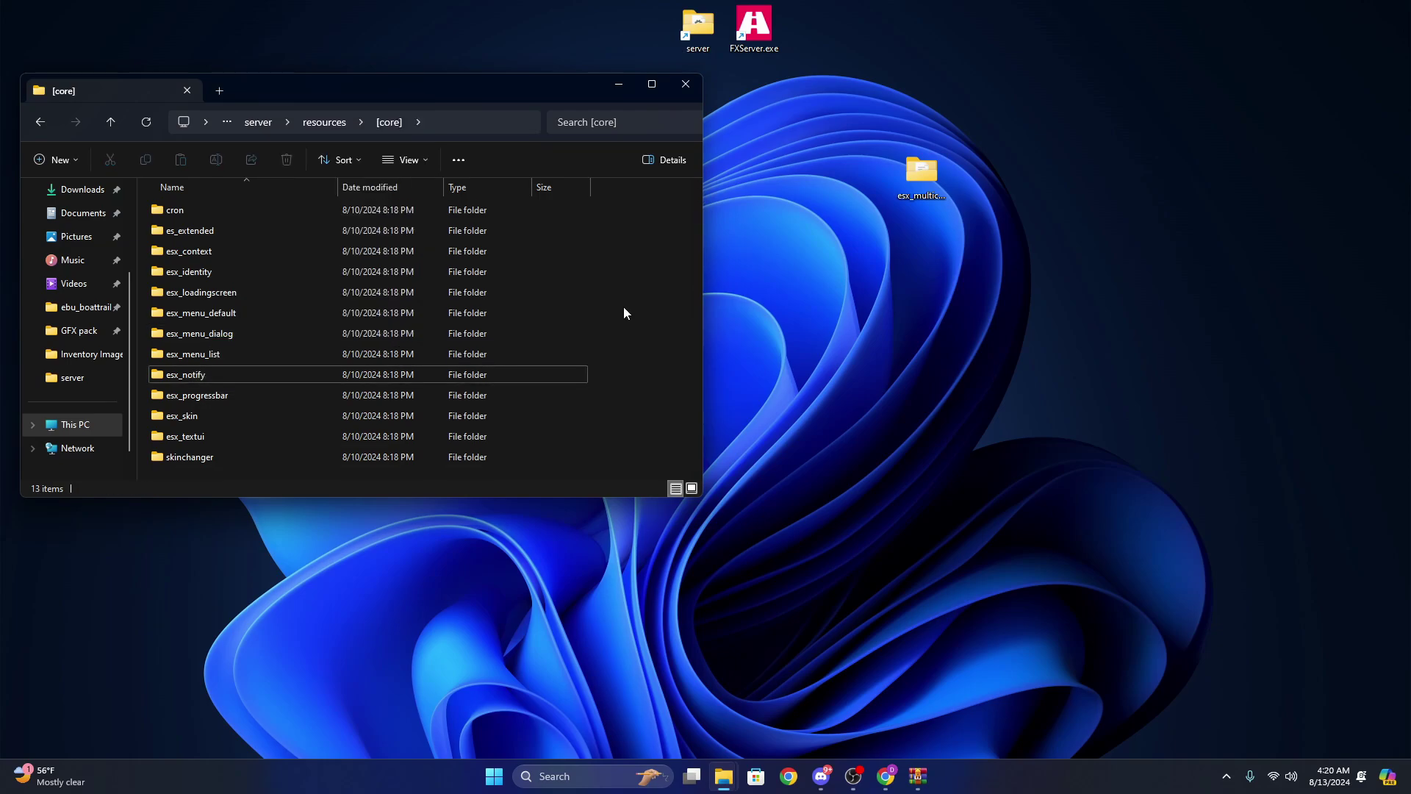
# In es_extended's config.lua, set Config.Multichar to true, comment out the GetResourceState check after it, then save and close the file
pyautogui.doubleClick(221, 234)
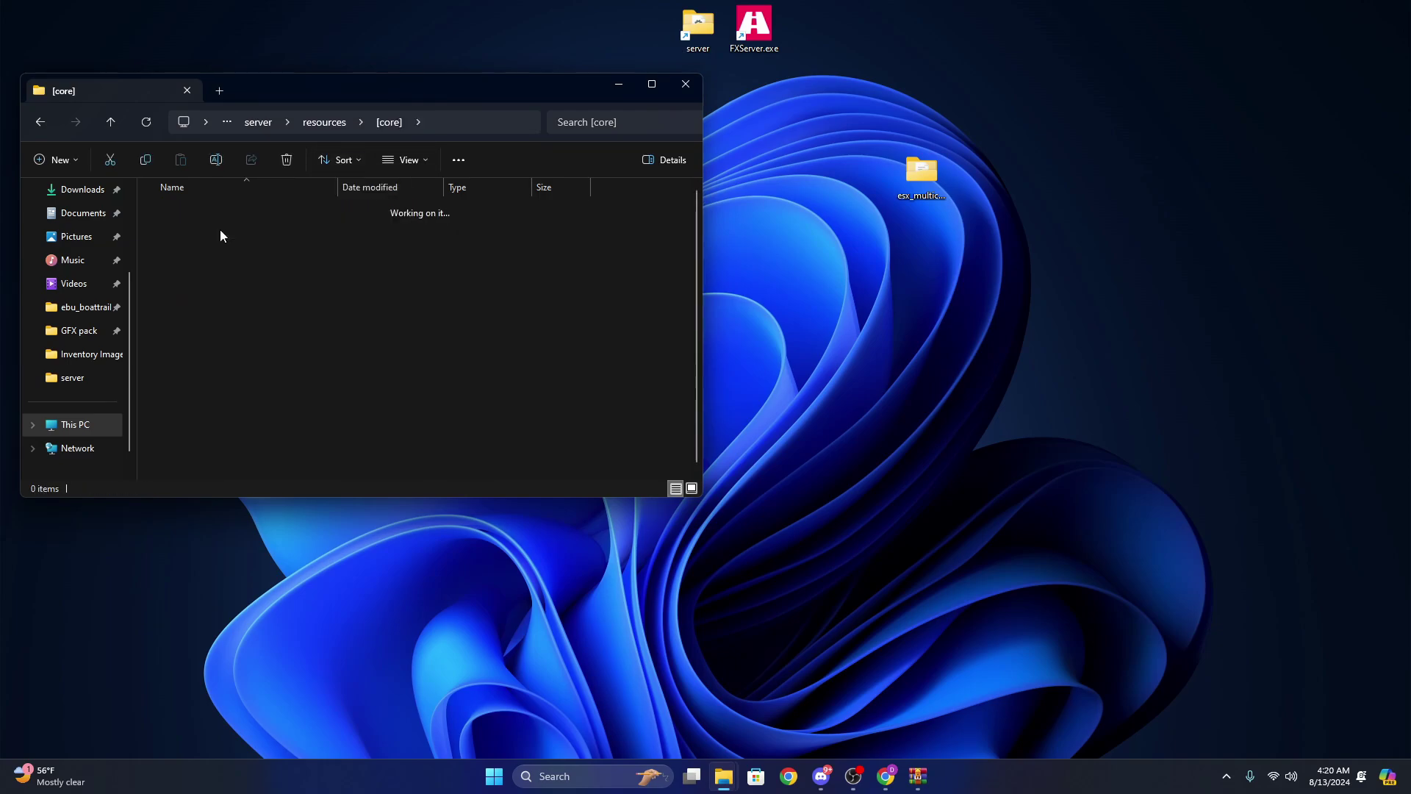
pyautogui.doubleClick(191, 331)
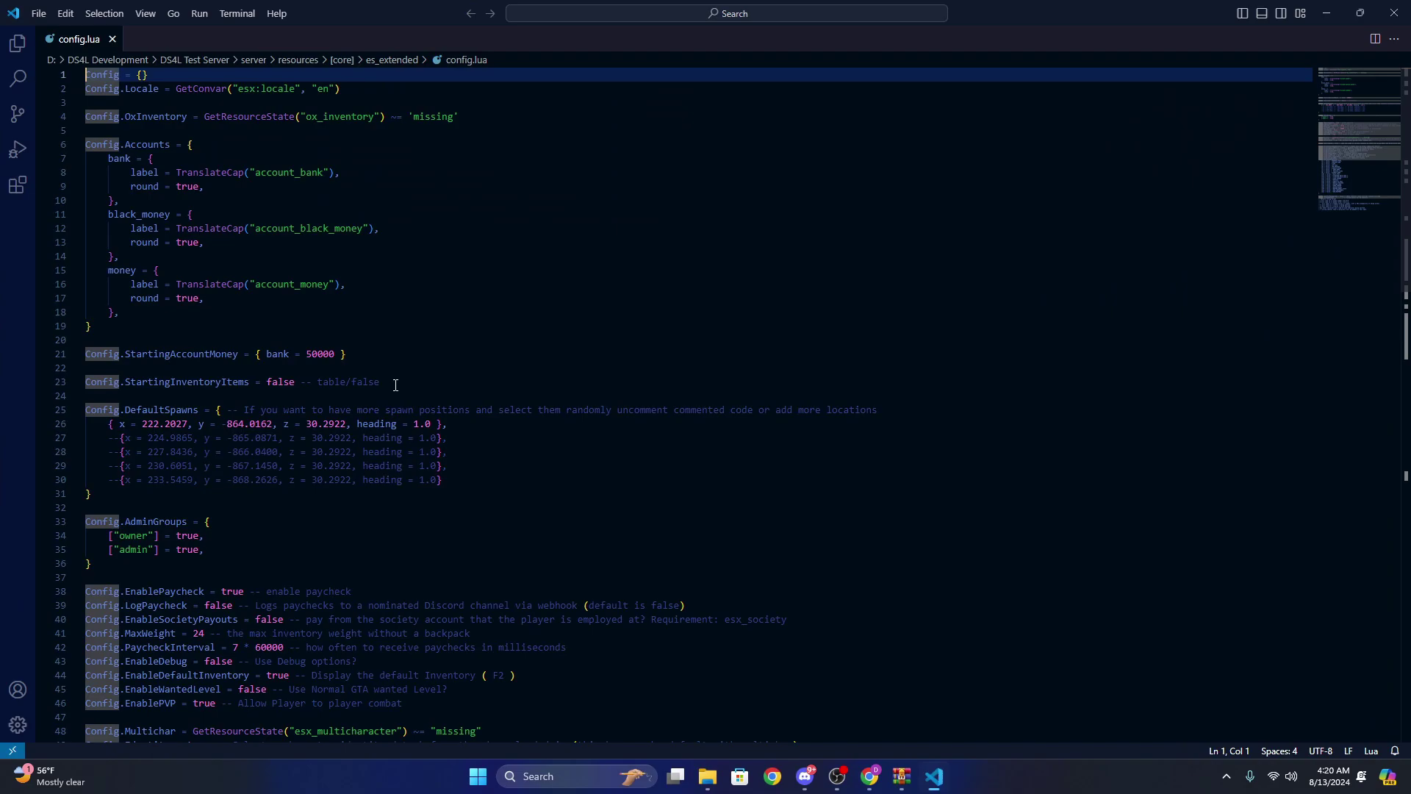
pyautogui.scroll(-10, 302, 492)
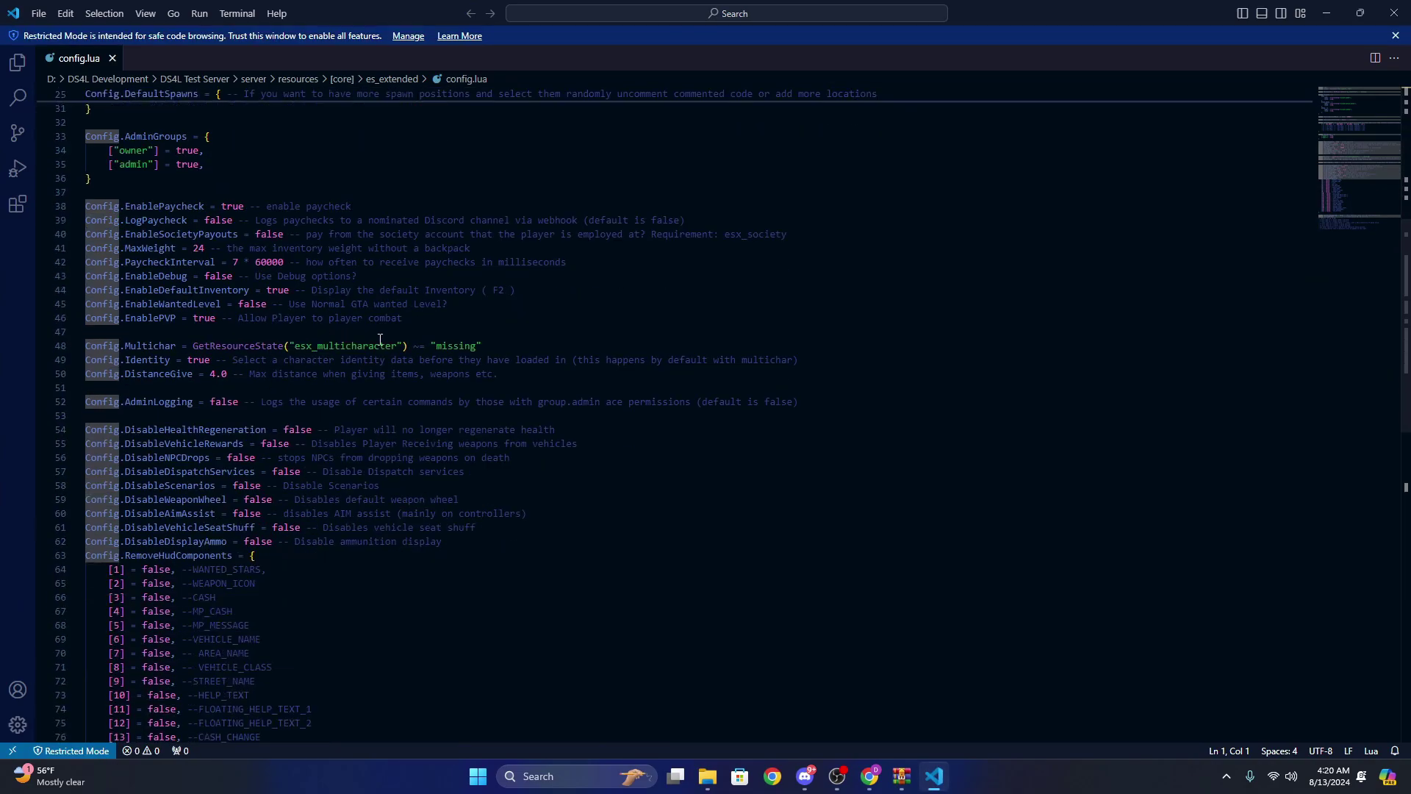
pyautogui.doubleClick(162, 342)
pyautogui.click(190, 345)
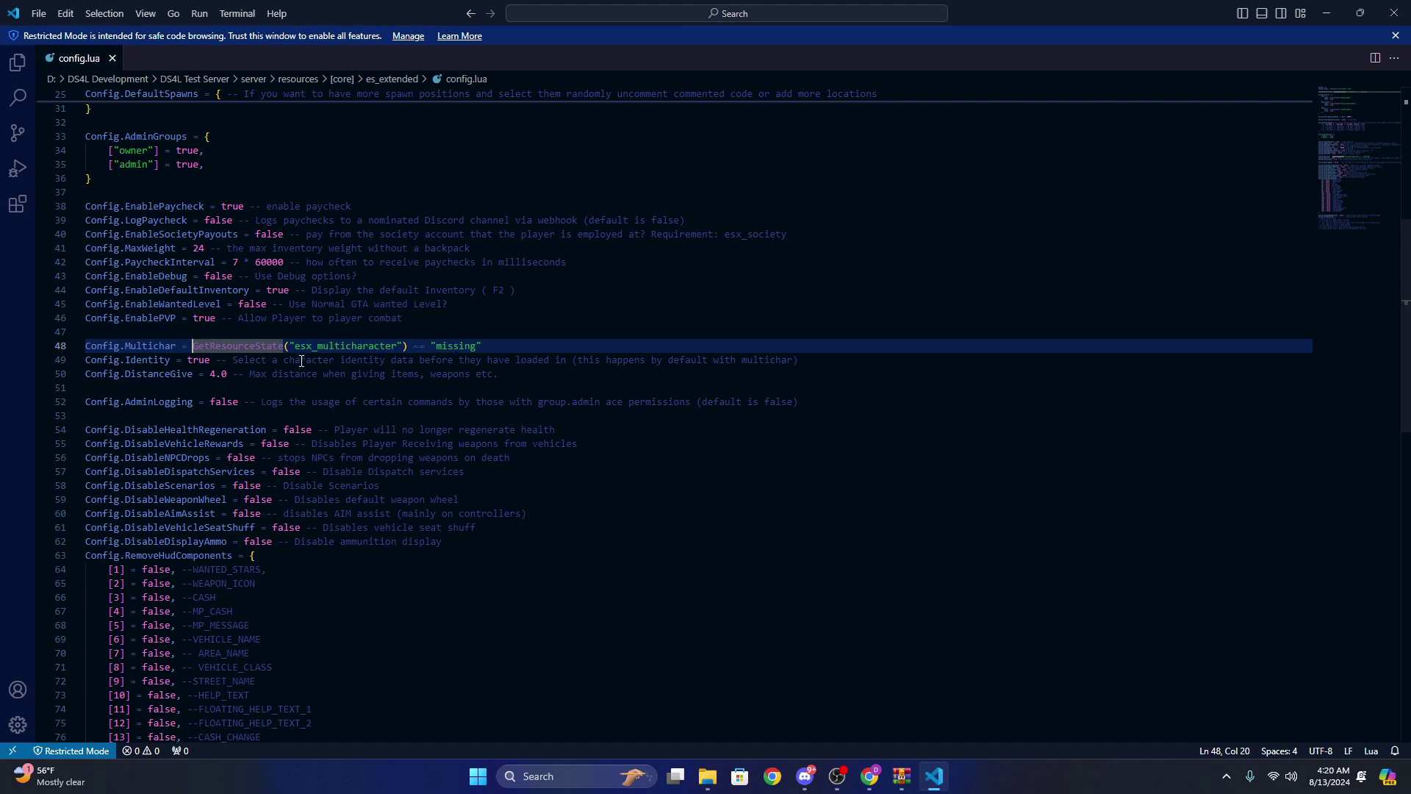
pyautogui.write('--')
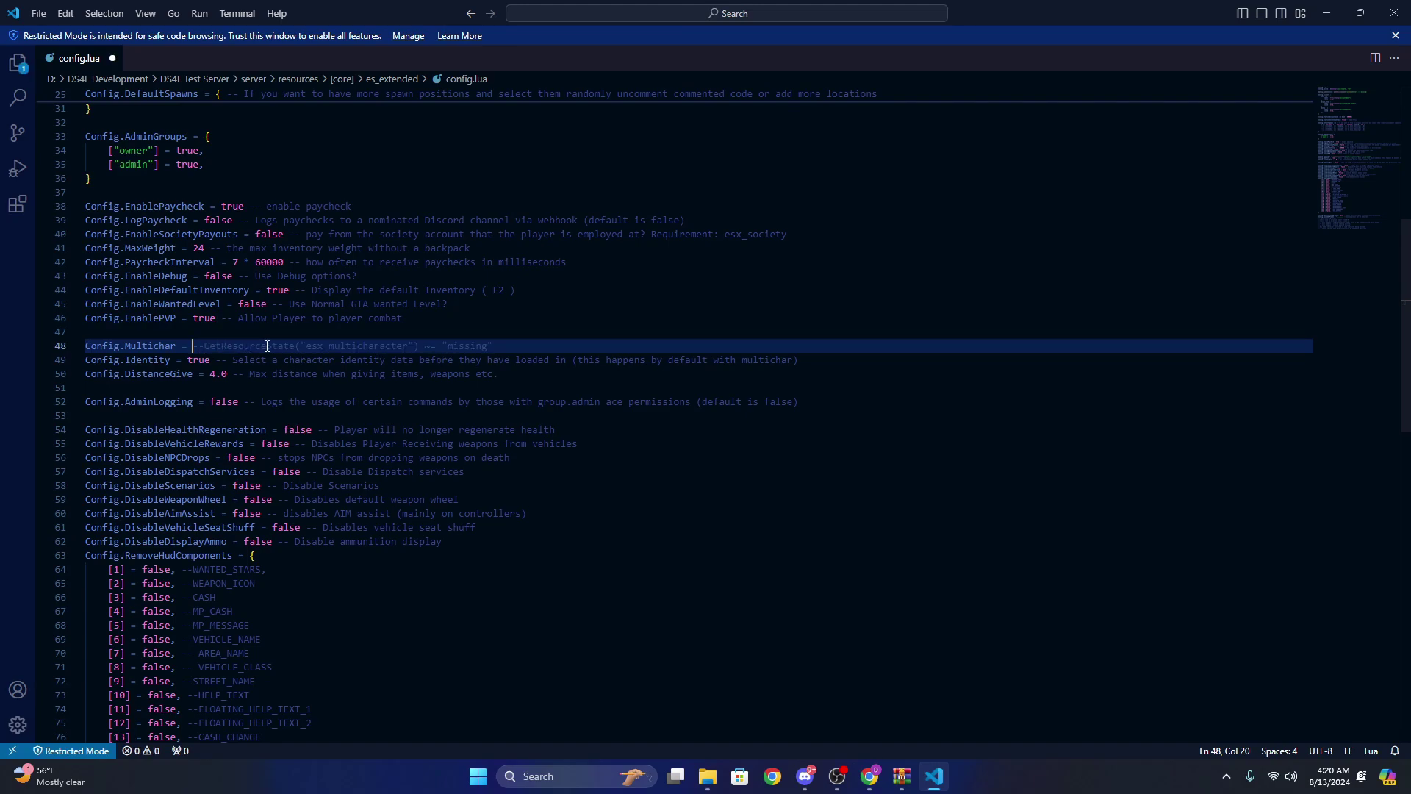
pyautogui.write('true')
pyautogui.click(246, 331)
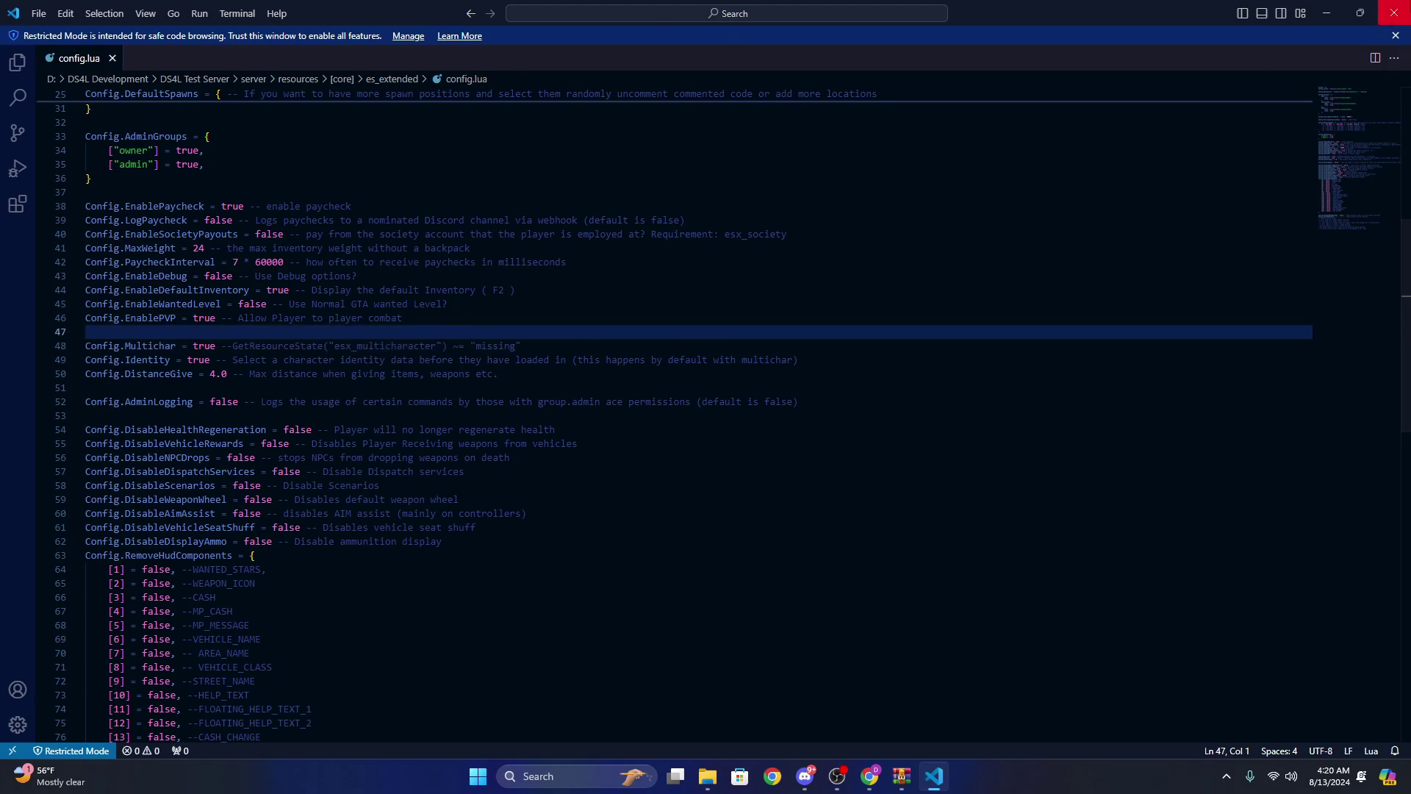
pyautogui.hotkey('alt', 'F4')
# Return to the resources folder, launch FXServer.exe and place its console window beside the file window
pyautogui.click(112, 122)
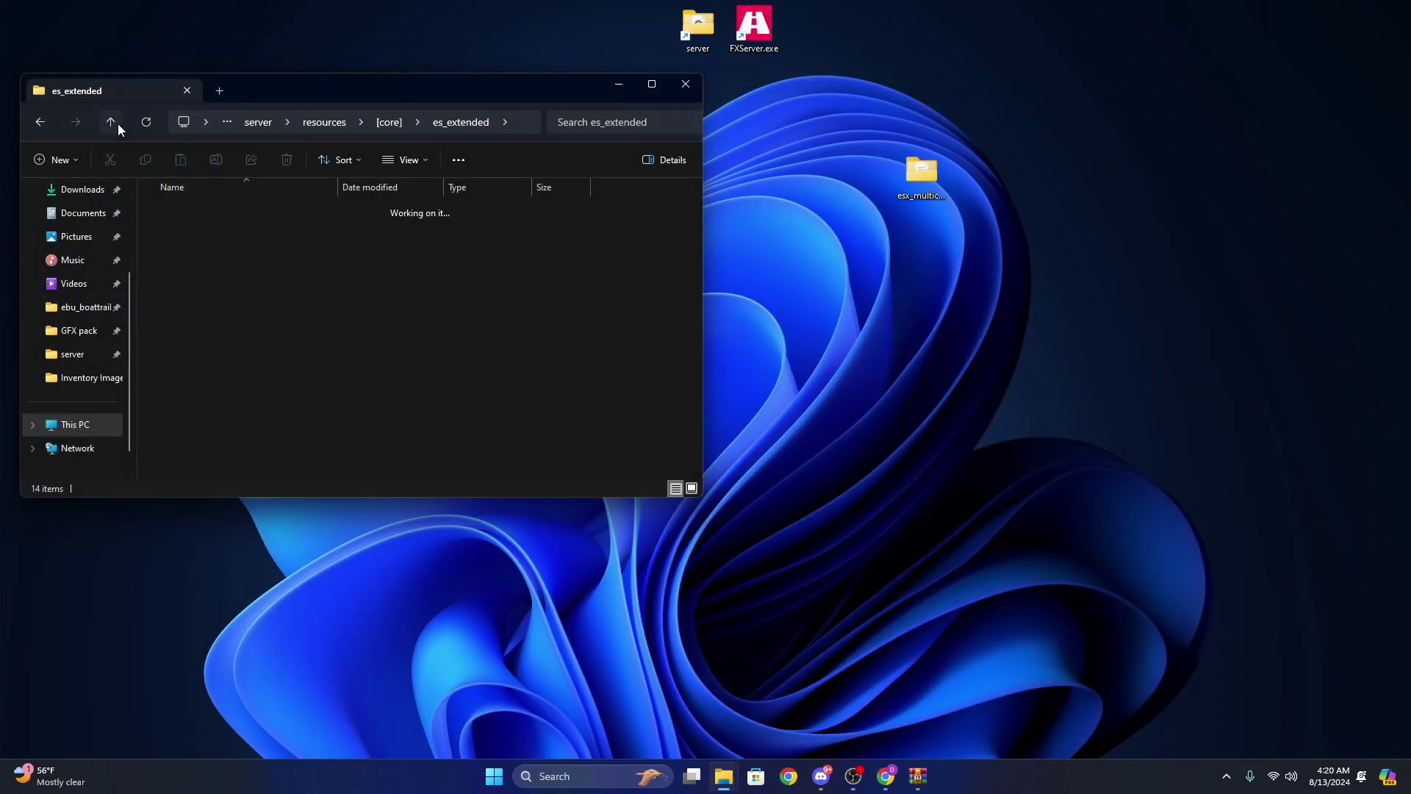
pyautogui.click(111, 122)
pyautogui.doubleClick(754, 25)
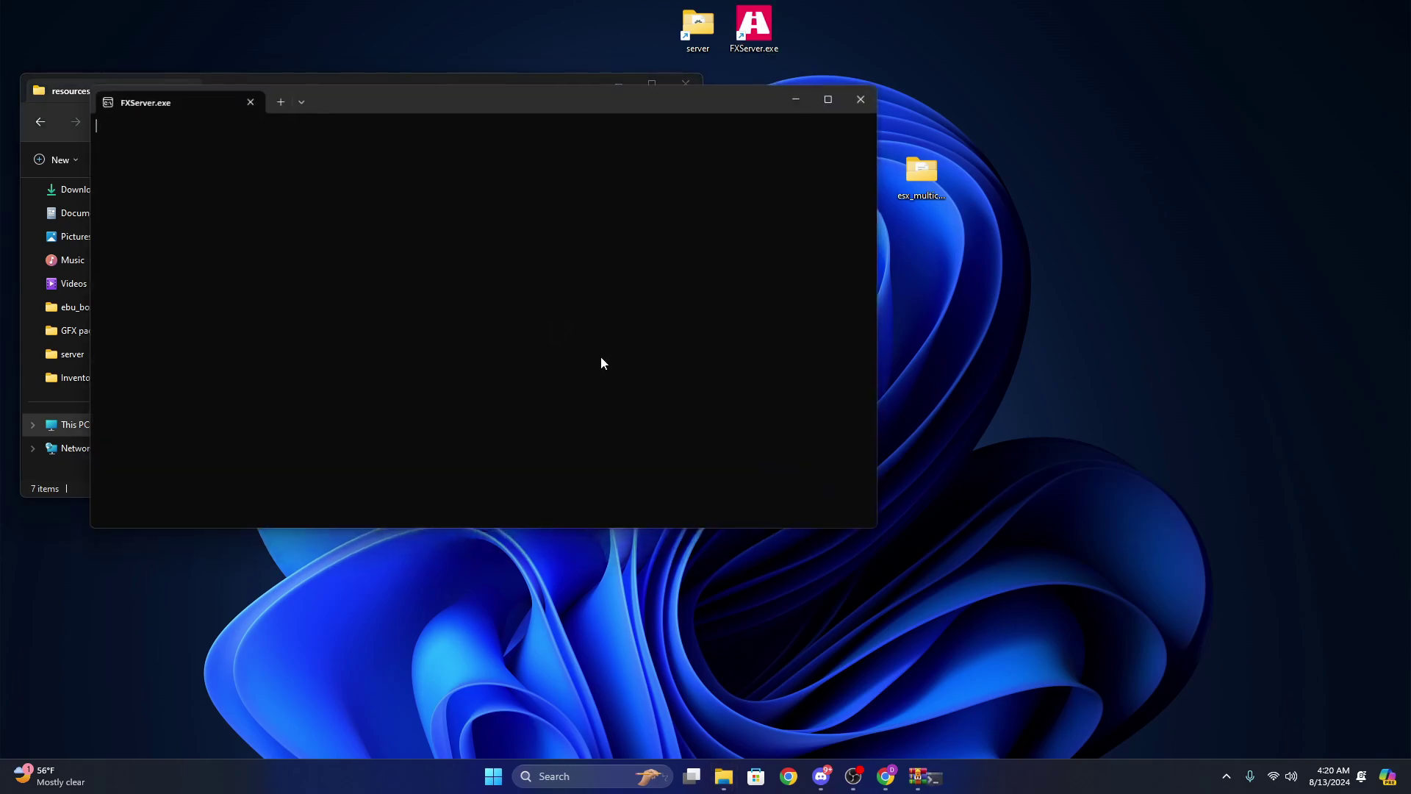
pyautogui.moveTo(488, 111); pyautogui.dragTo(713, 96)
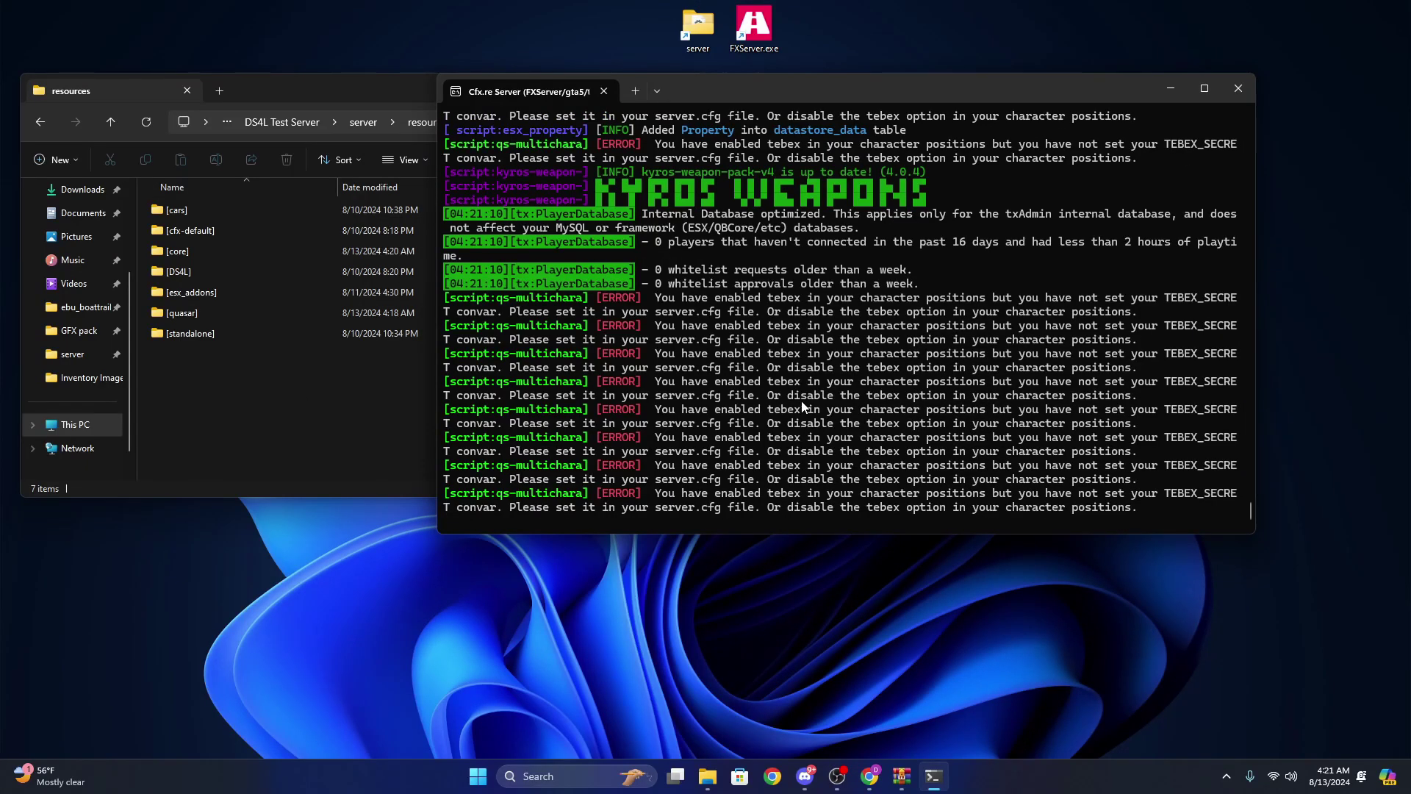
pyautogui.moveTo(773, 86); pyautogui.dragTo(863, 68)
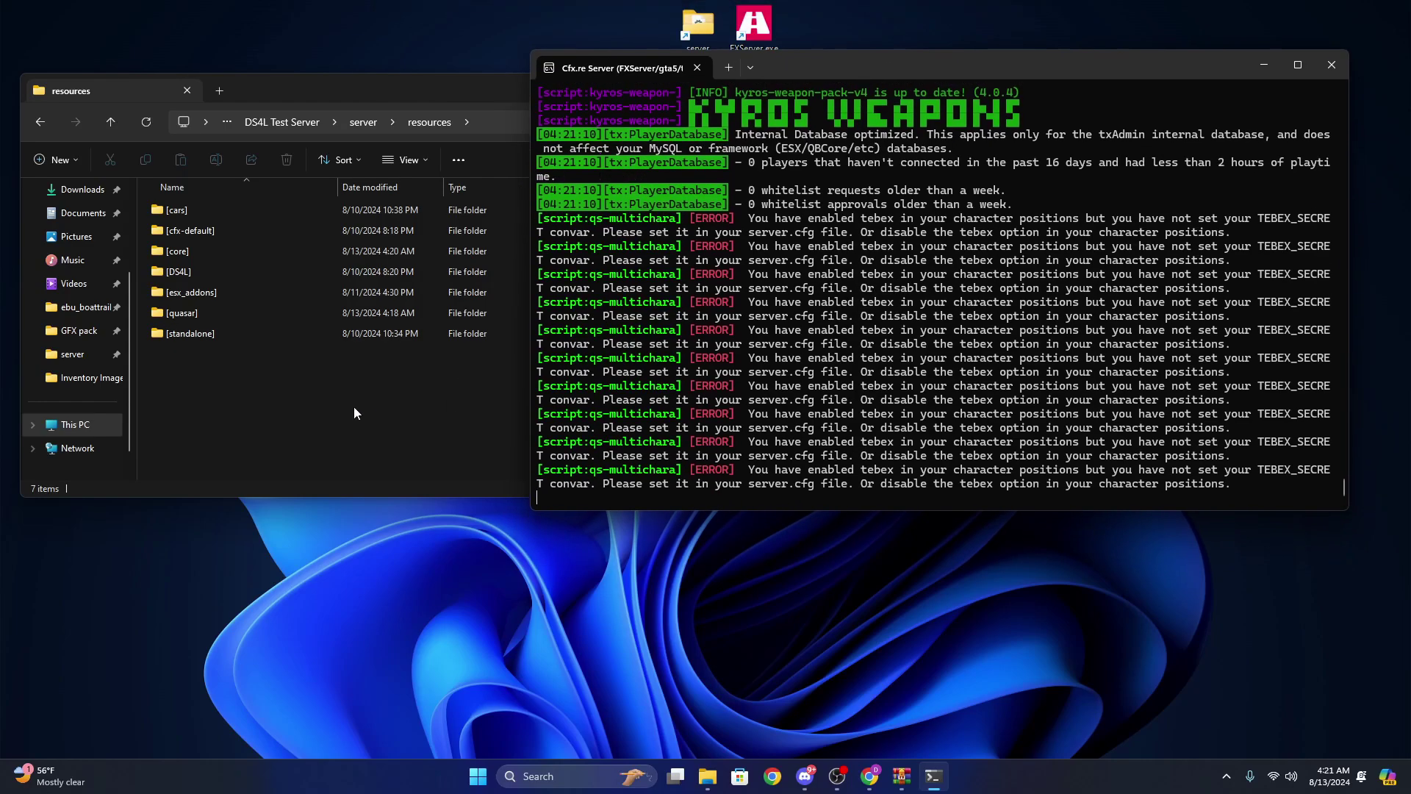
# Open config.lua from the shared folder of qs-multicharacter in [quasar] and search it for "tebex"
pyautogui.click(297, 434)
pyautogui.doubleClick(209, 313)
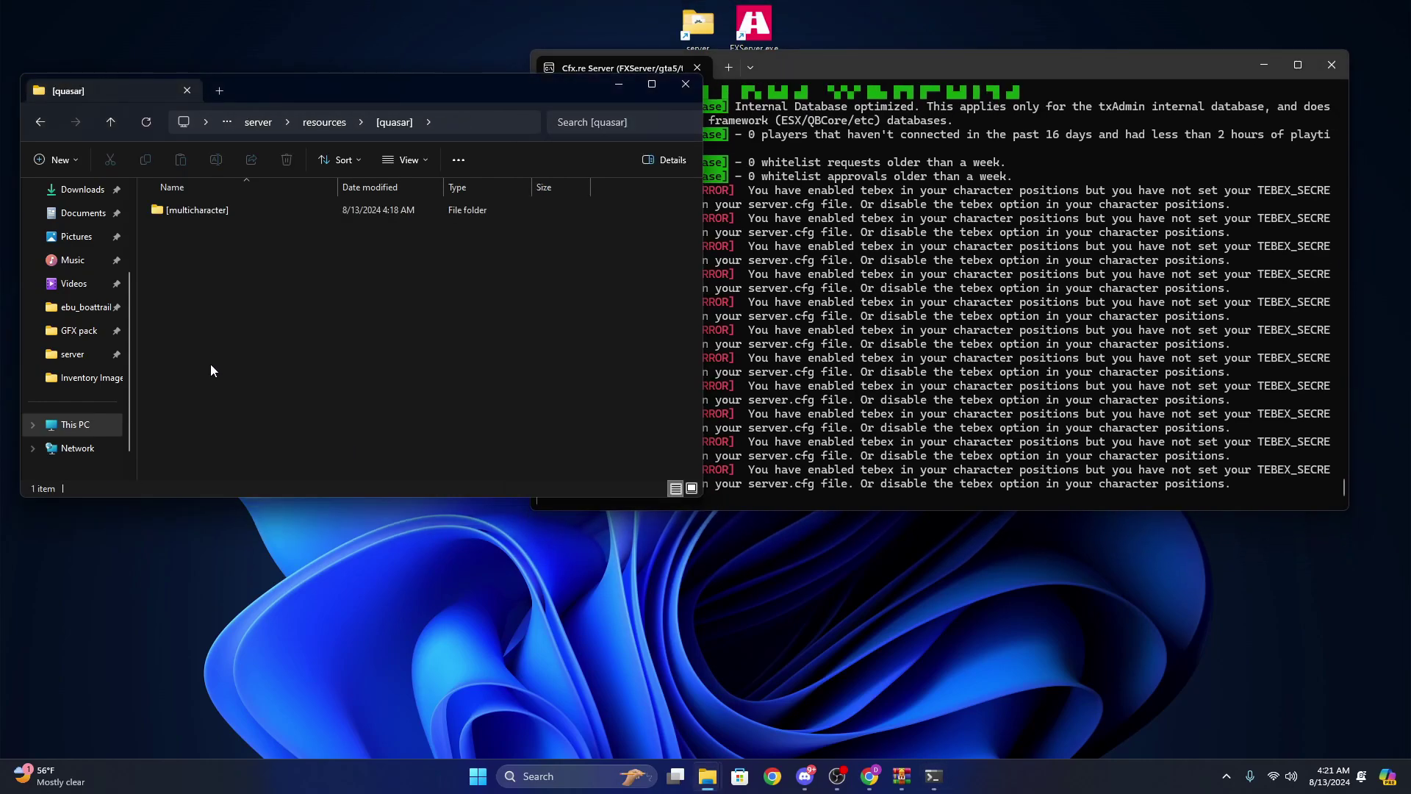
pyautogui.doubleClick(203, 213)
pyautogui.doubleClick(206, 214)
pyautogui.doubleClick(202, 292)
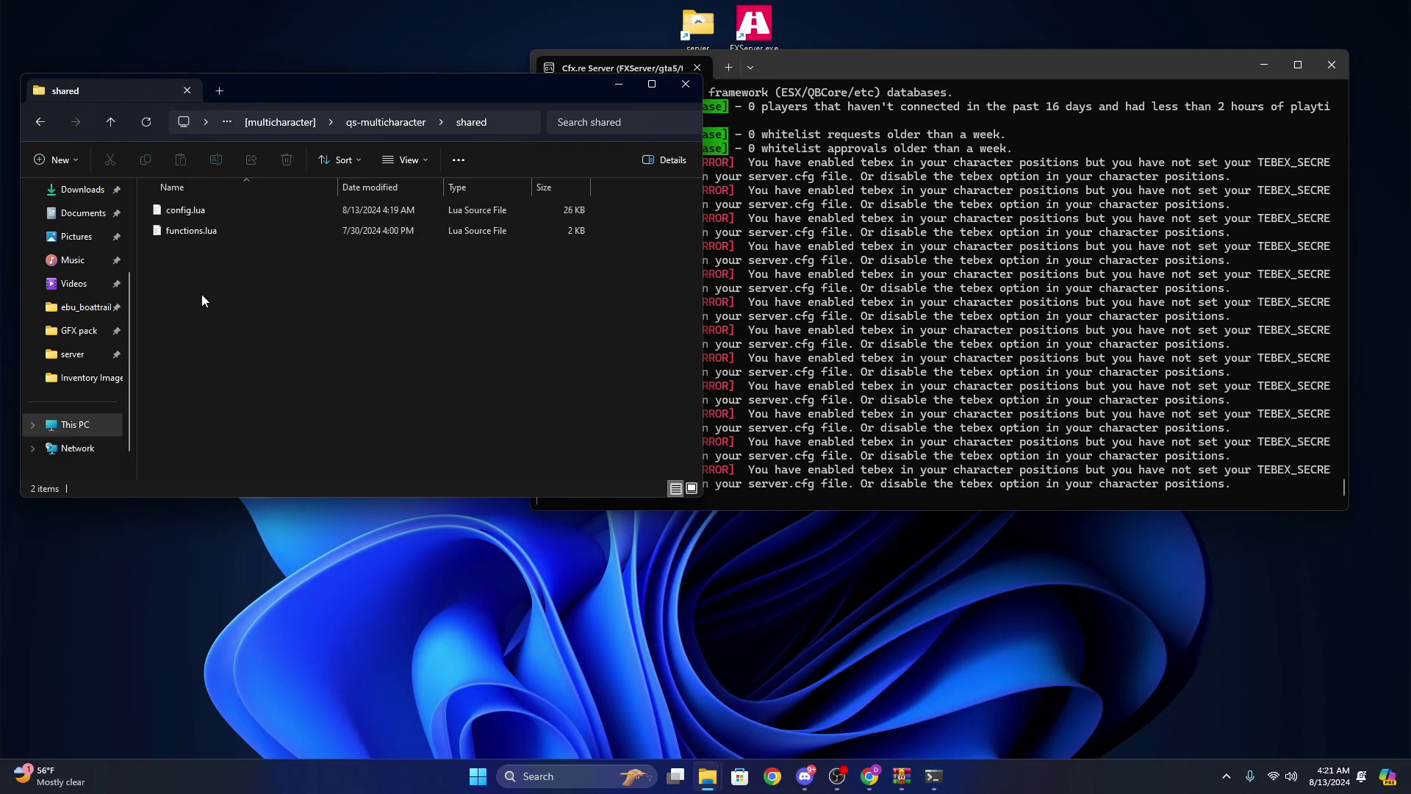
pyautogui.doubleClick(213, 213)
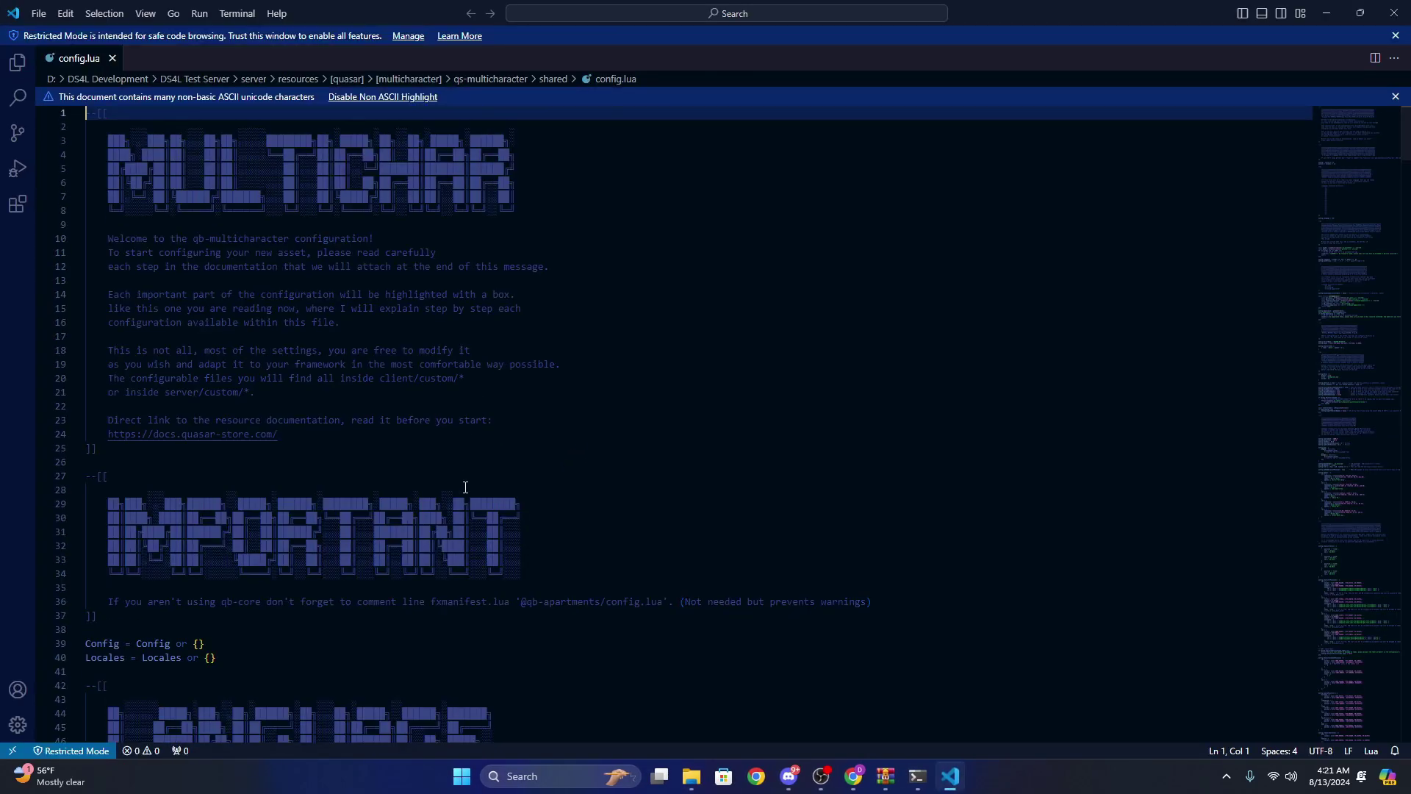
pyautogui.scroll(-5, 515, 397)
pyautogui.click(592, 385)
pyautogui.hotkey('ctrl', 'f')
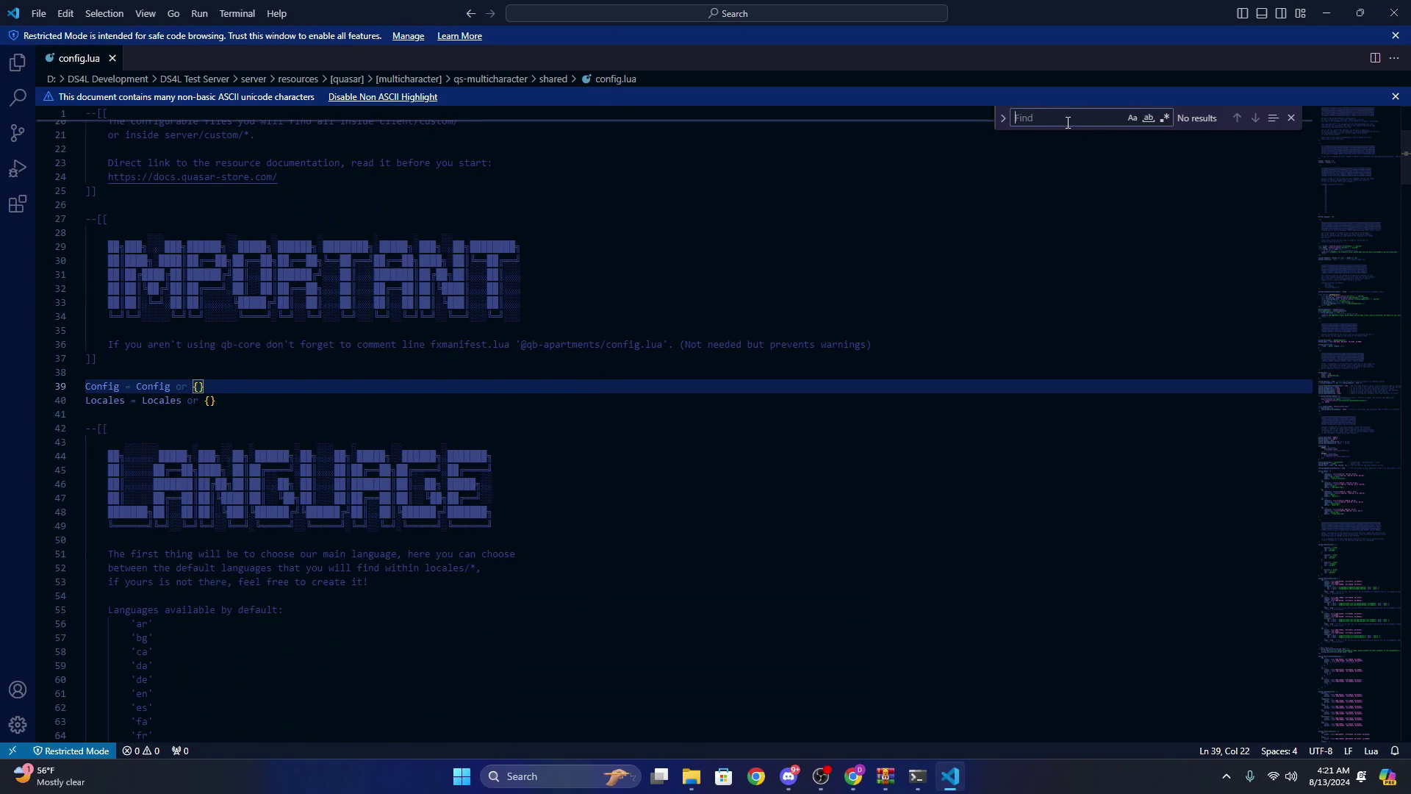
pyautogui.write('tebex')
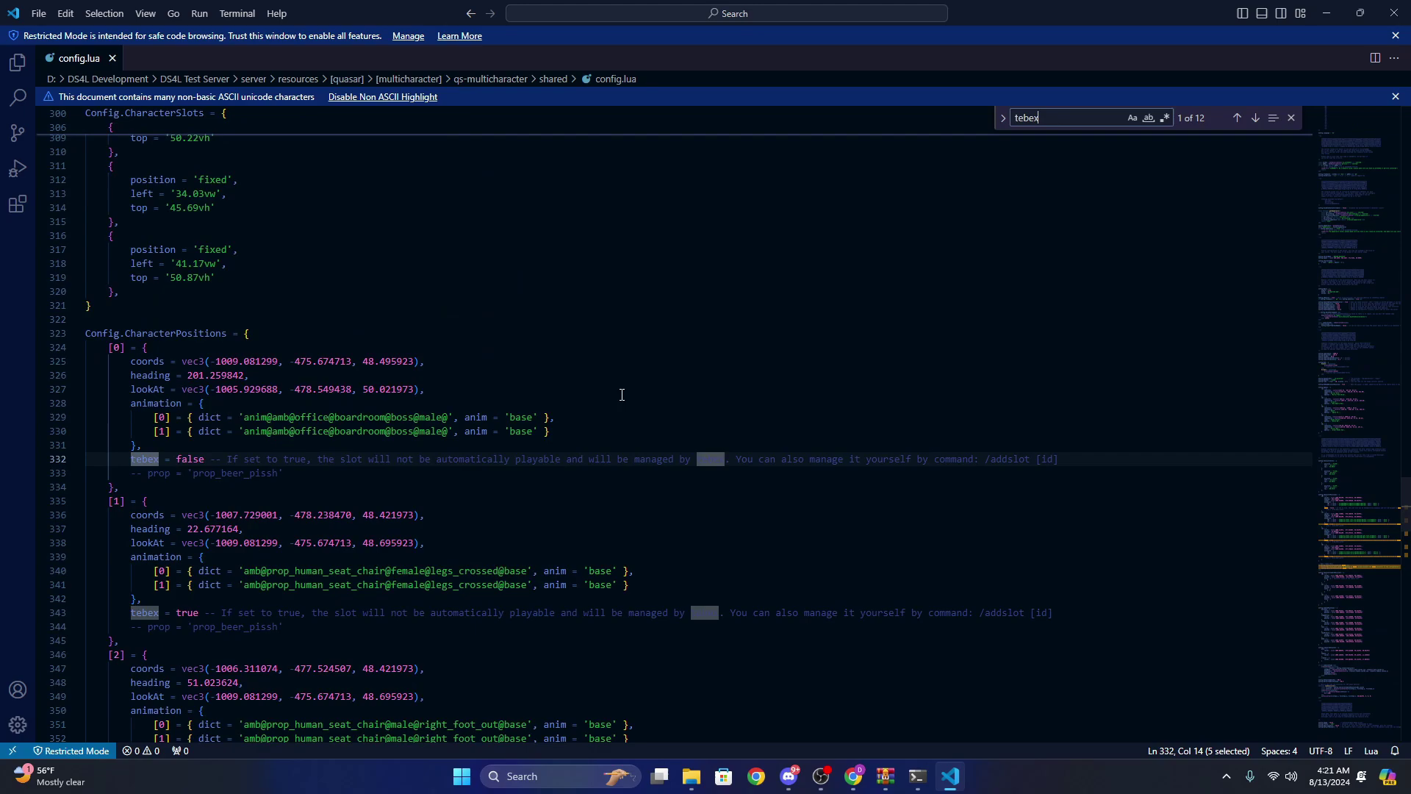
# Set tebex to false for character positions [1], [2] and [3] in Config.CharacterPositions
pyautogui.scroll(-6, 270, 489)
pyautogui.scroll(2, 280, 486)
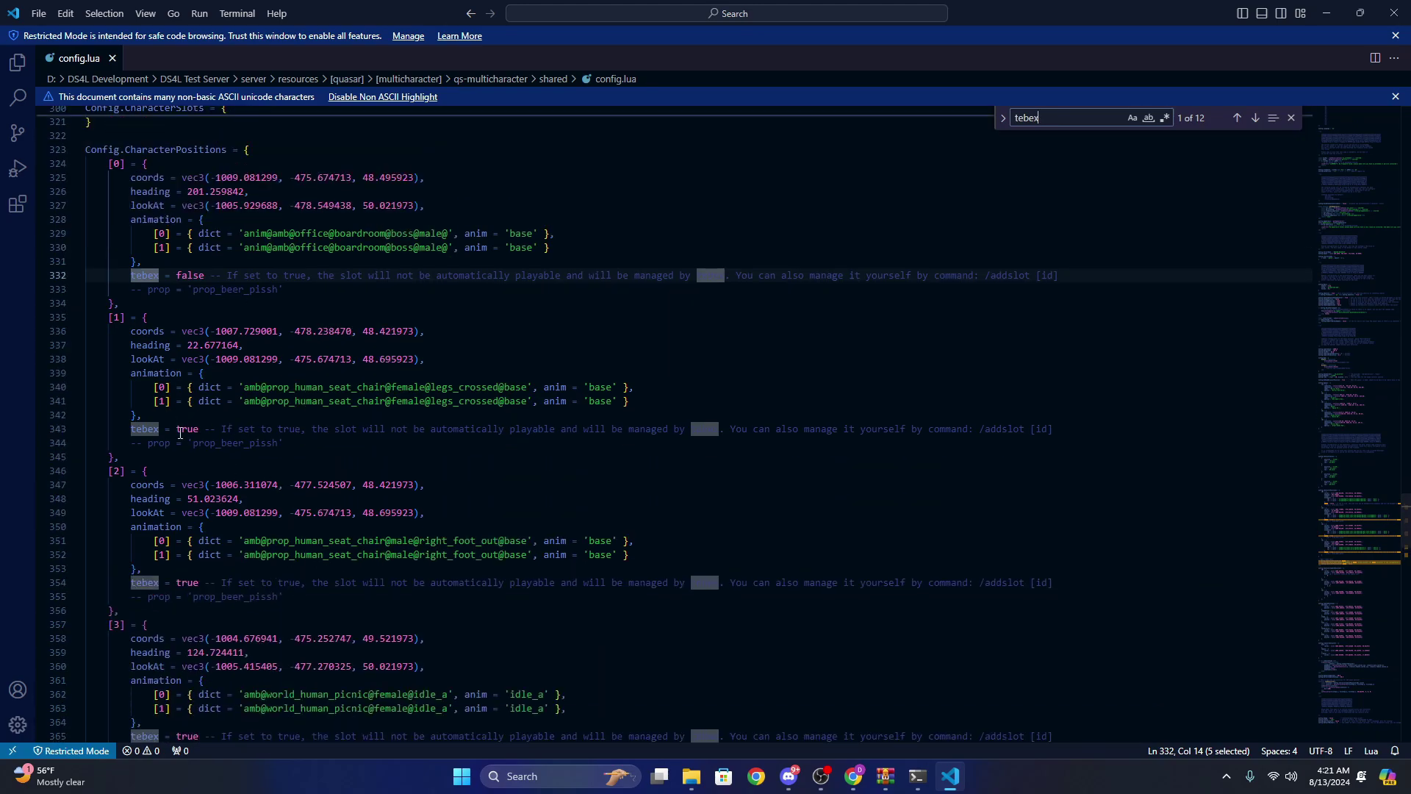
pyautogui.scroll(1, 180, 434)
pyautogui.doubleClick(184, 465)
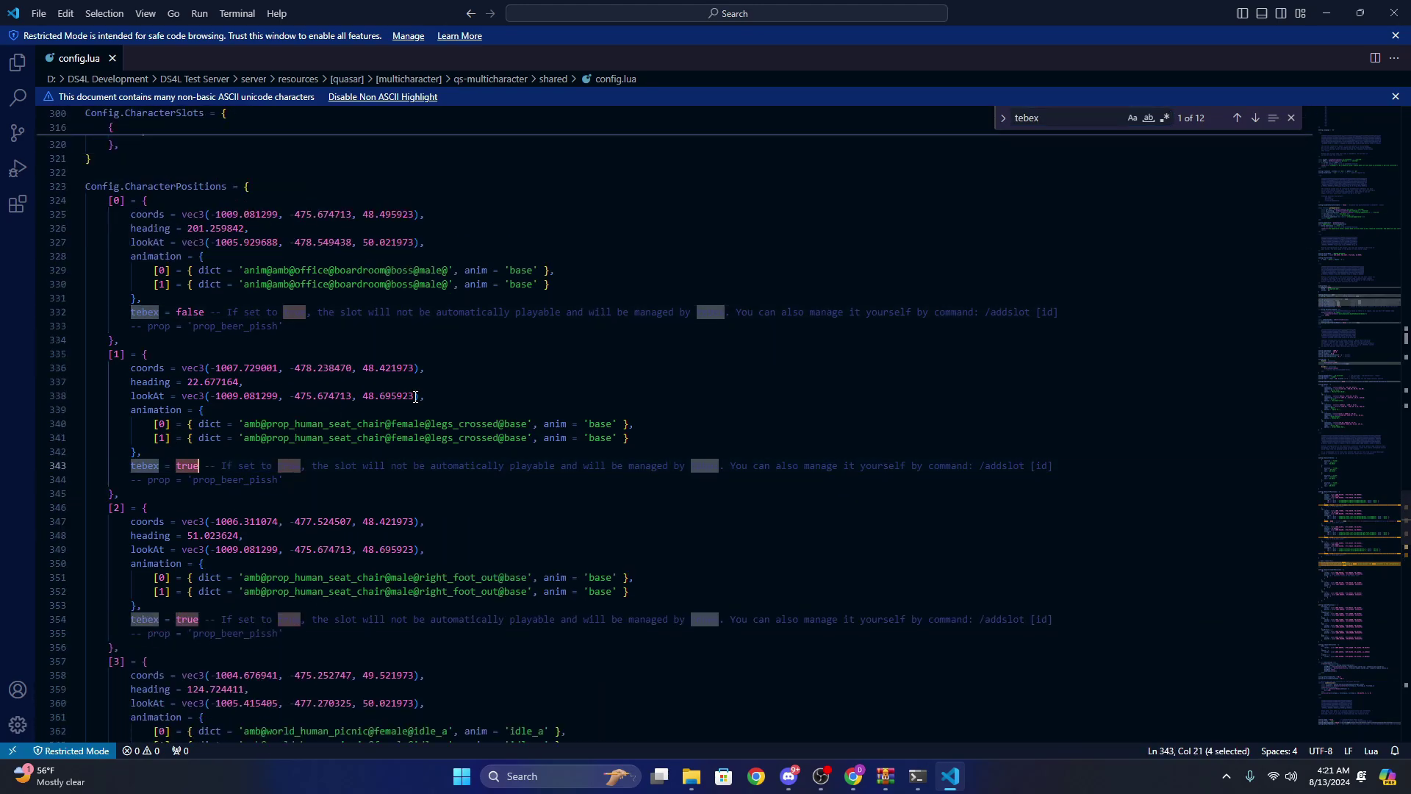
pyautogui.doubleClick(190, 312)
pyautogui.hotkey('ctrl', 'c')
pyautogui.doubleClick(187, 466)
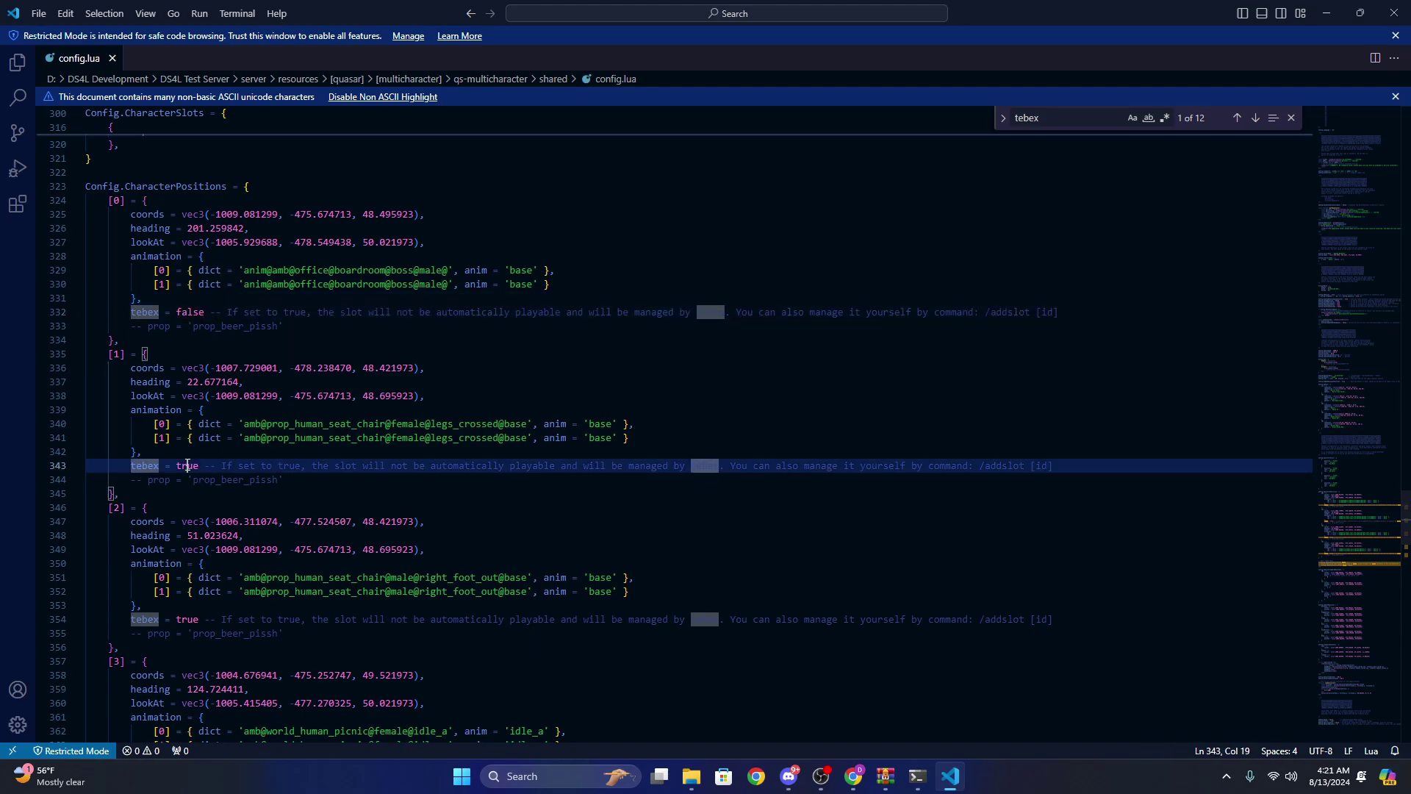
pyautogui.hotkey('ctrl', 'v')
pyautogui.scroll(-2, 230, 500)
pyautogui.scroll(-1, 230, 500)
pyautogui.doubleClick(185, 508)
pyautogui.hotkey('ctrl', 'v')
pyautogui.doubleClick(198, 664)
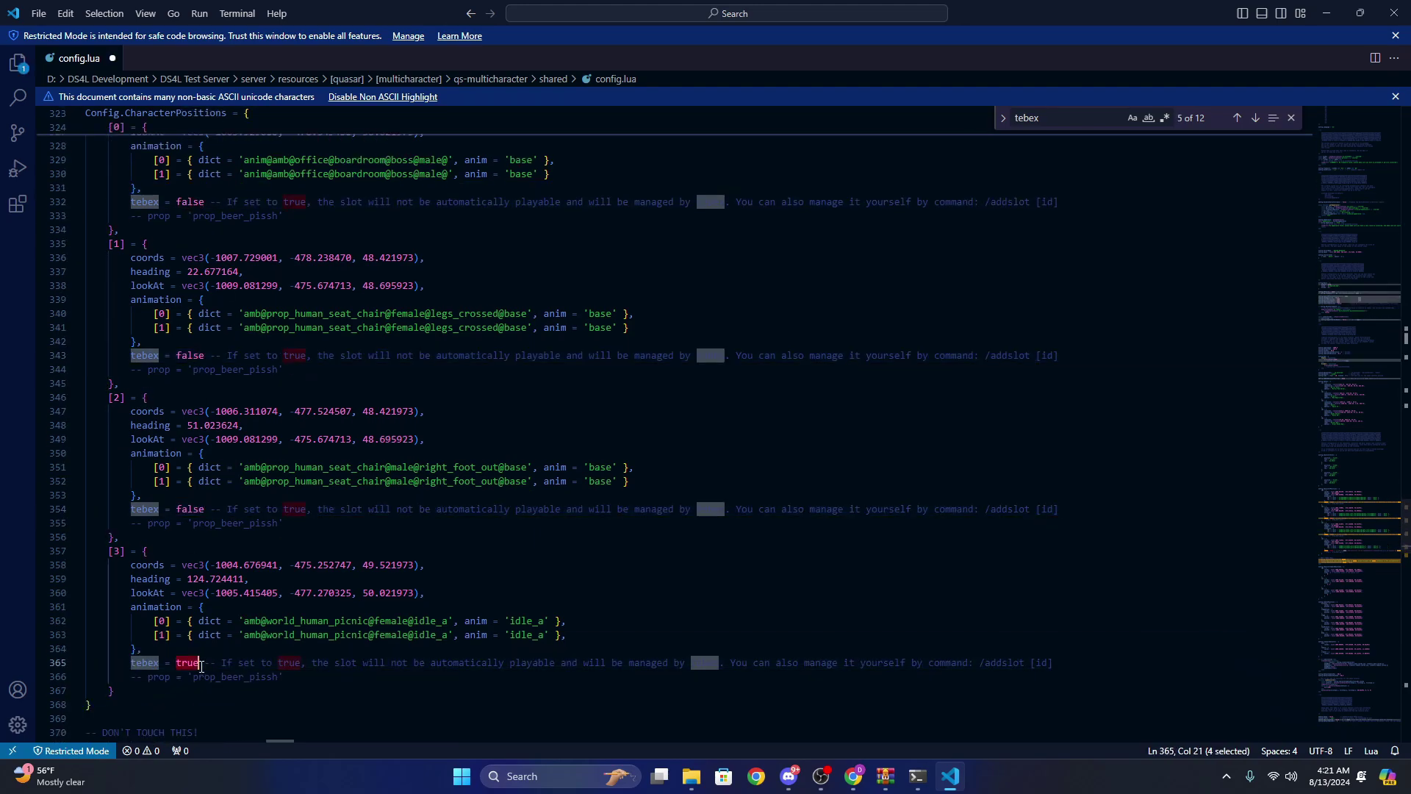
pyautogui.hotkey('ctrl', 'v')
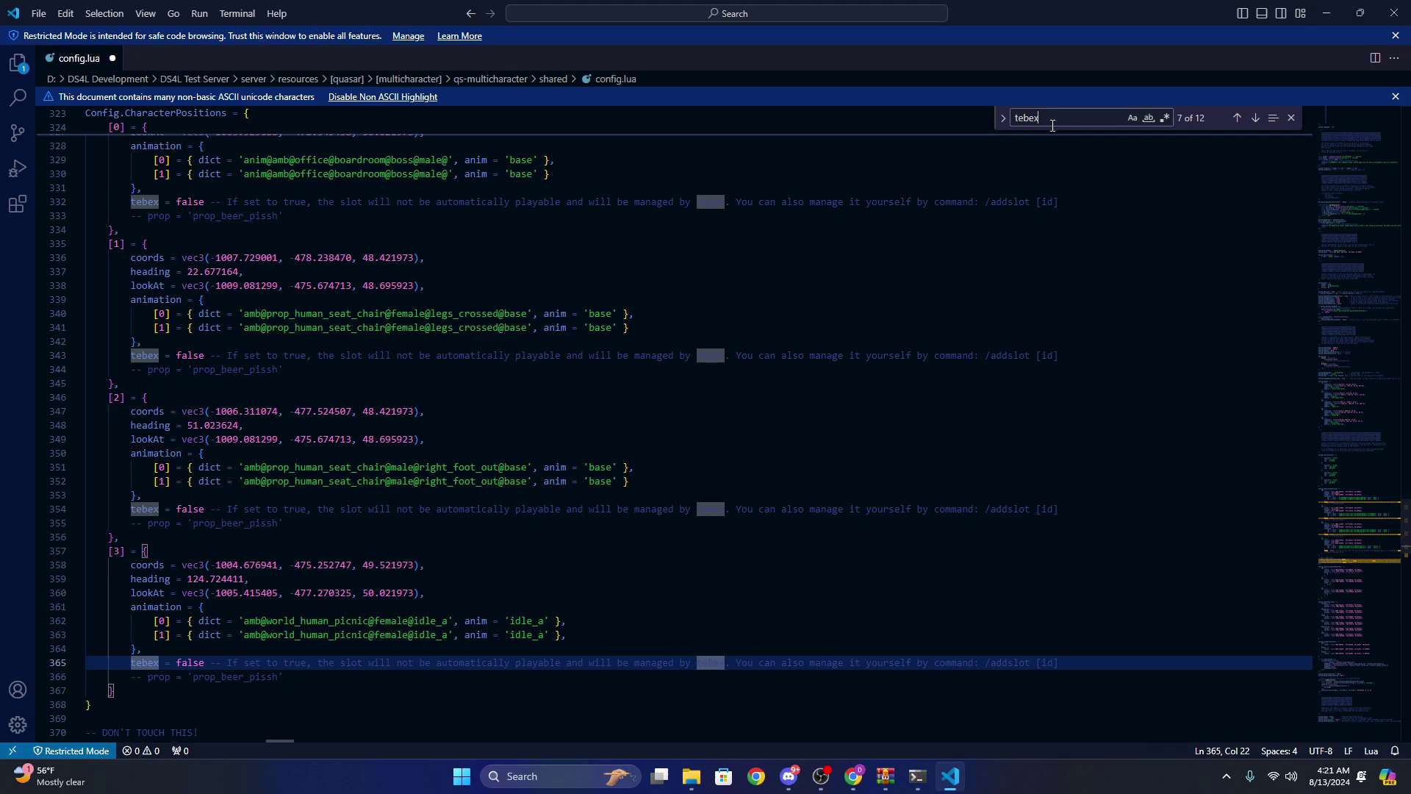
# Search config.lua for any remaining "tebex = true" entries, then save and close the file
pyautogui.press('Return')
pyautogui.press('Return')
pyautogui.press('Return')
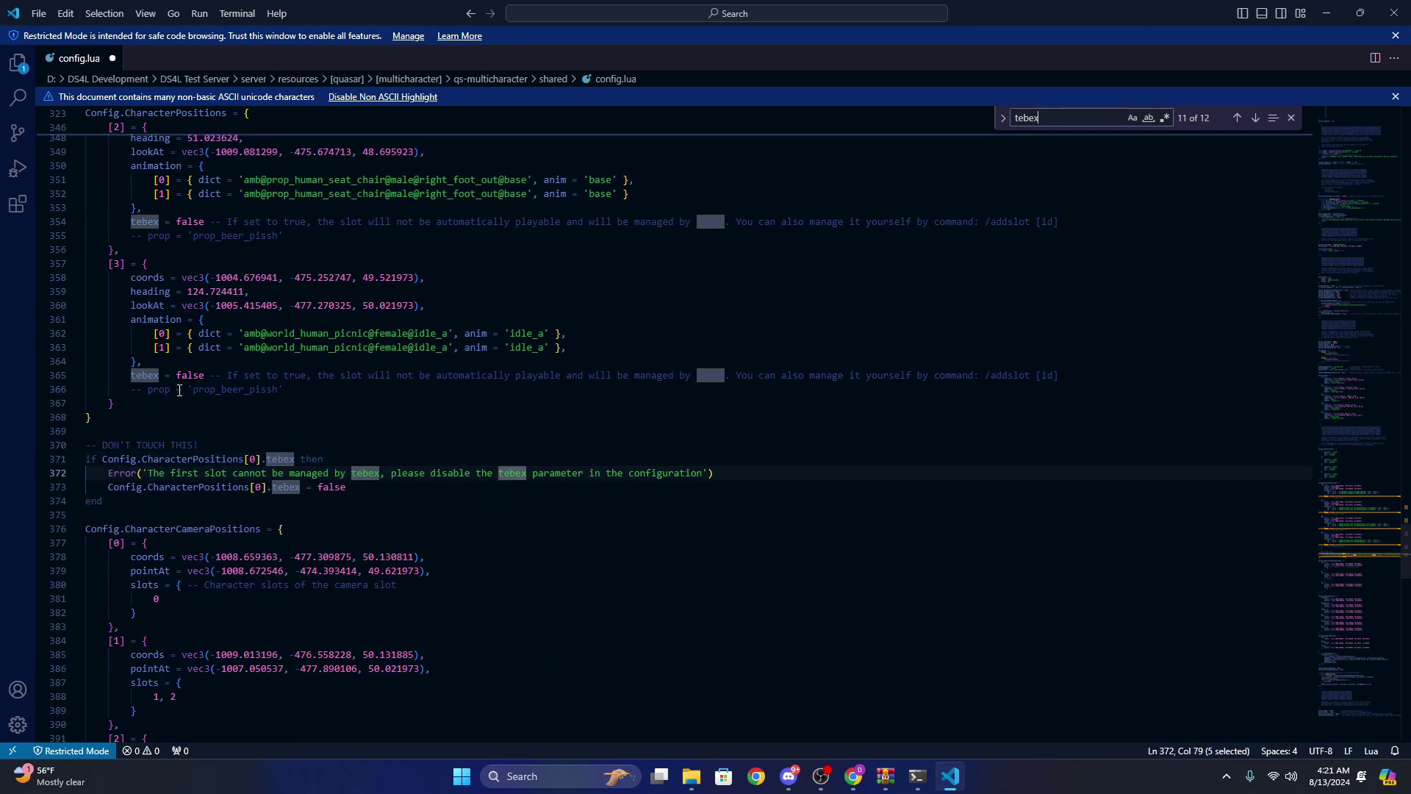
pyautogui.moveTo(203, 375); pyautogui.dragTo(143, 375)
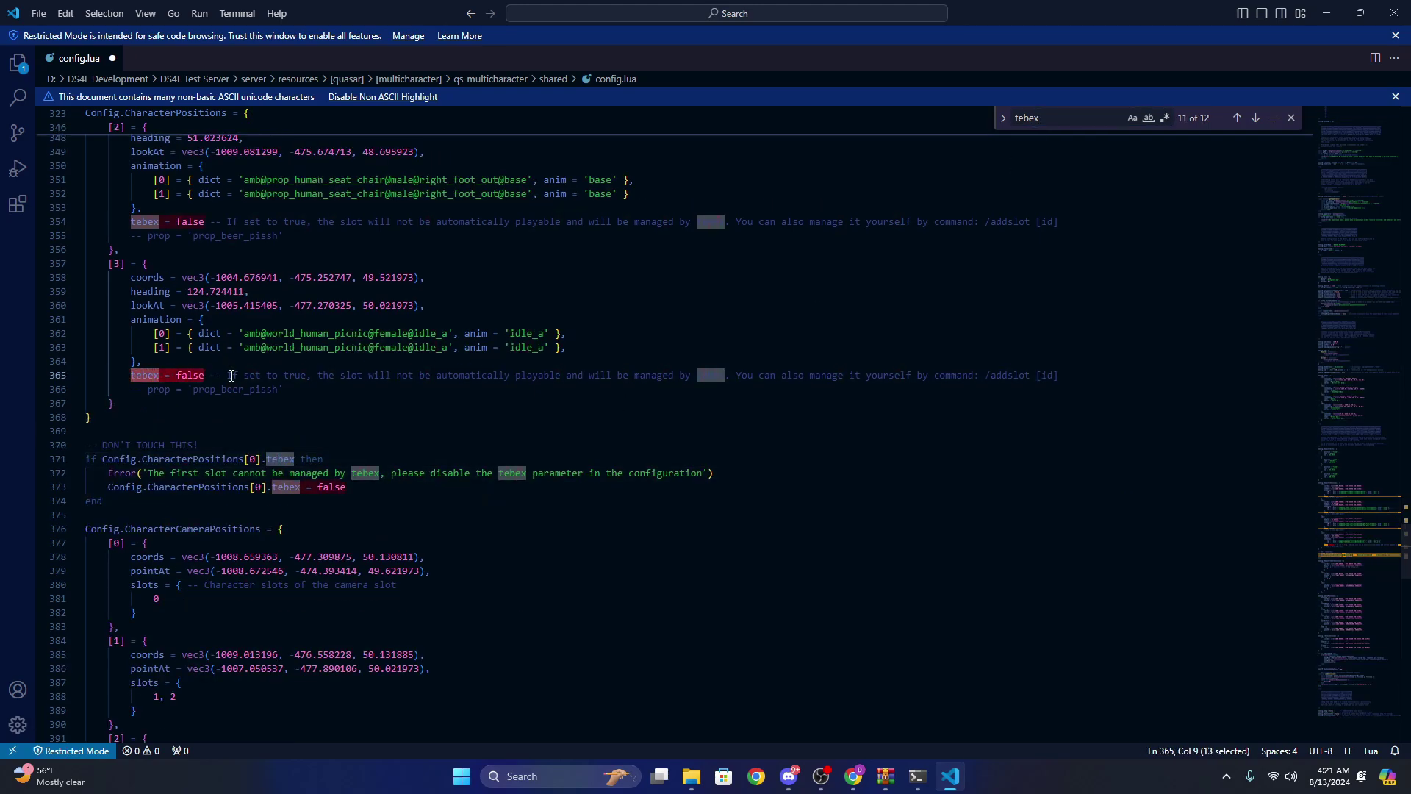
pyautogui.hotkey('ctrl', 'f')
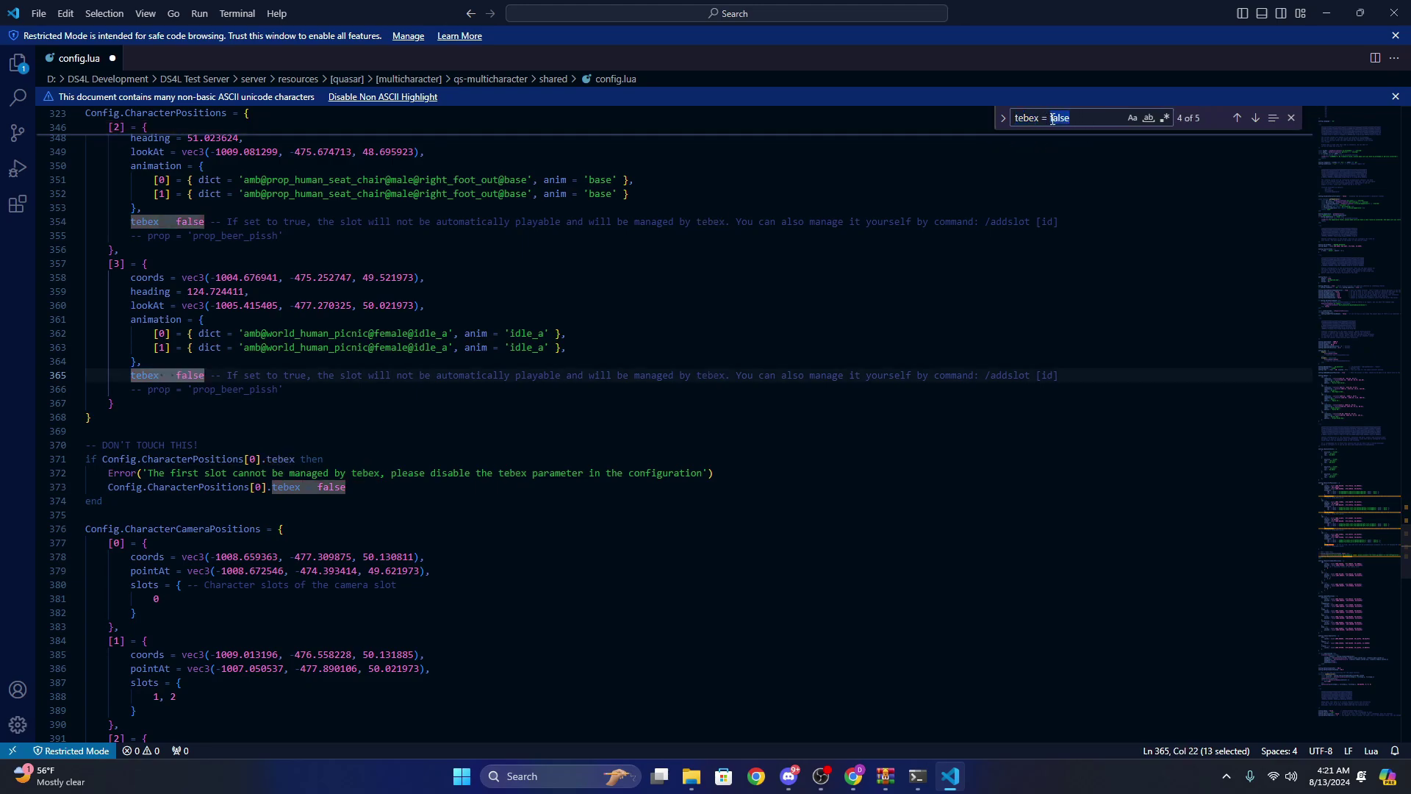
pyautogui.write('truew')
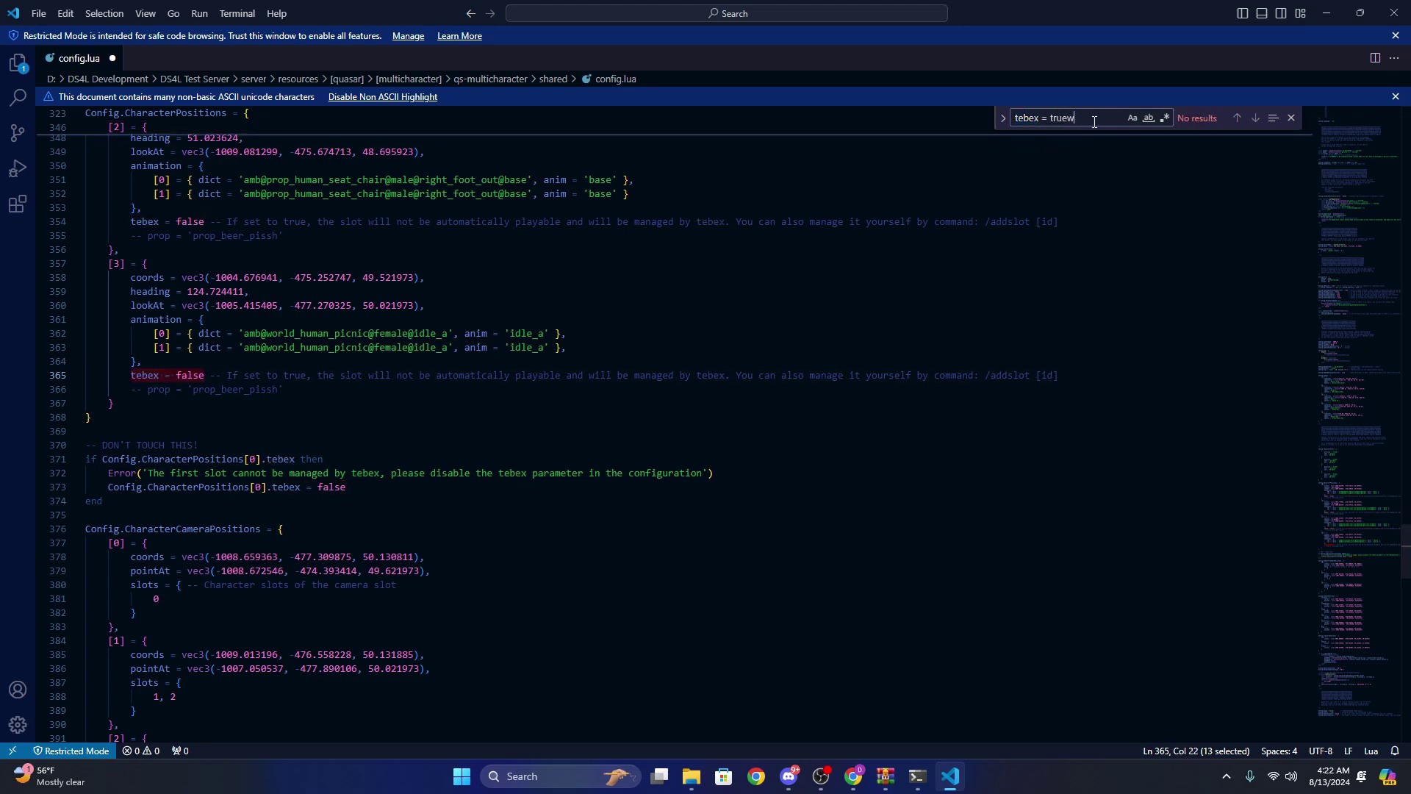
pyautogui.click(620, 280)
pyautogui.hotkey('ctrl', 's')
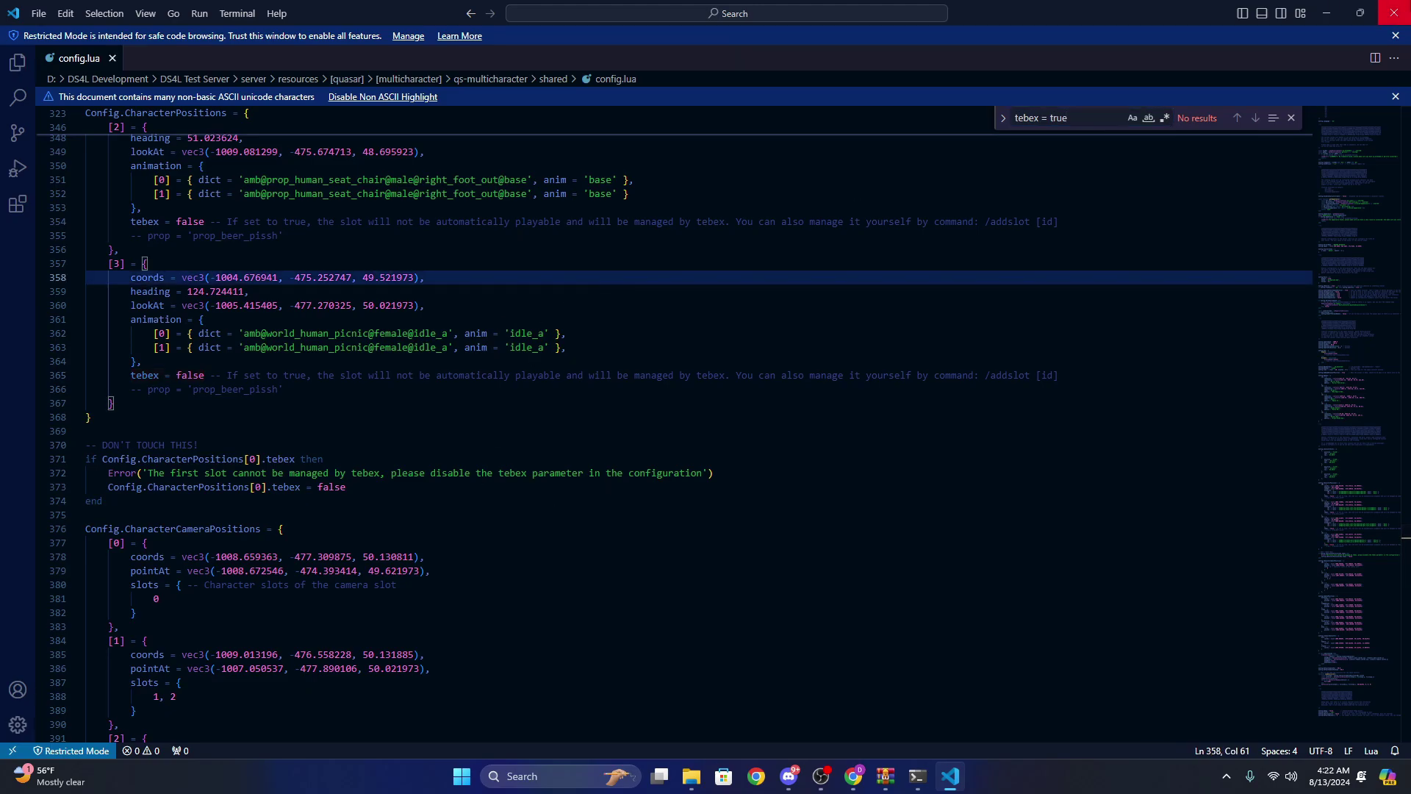
pyautogui.hotkey('alt', 'F4')
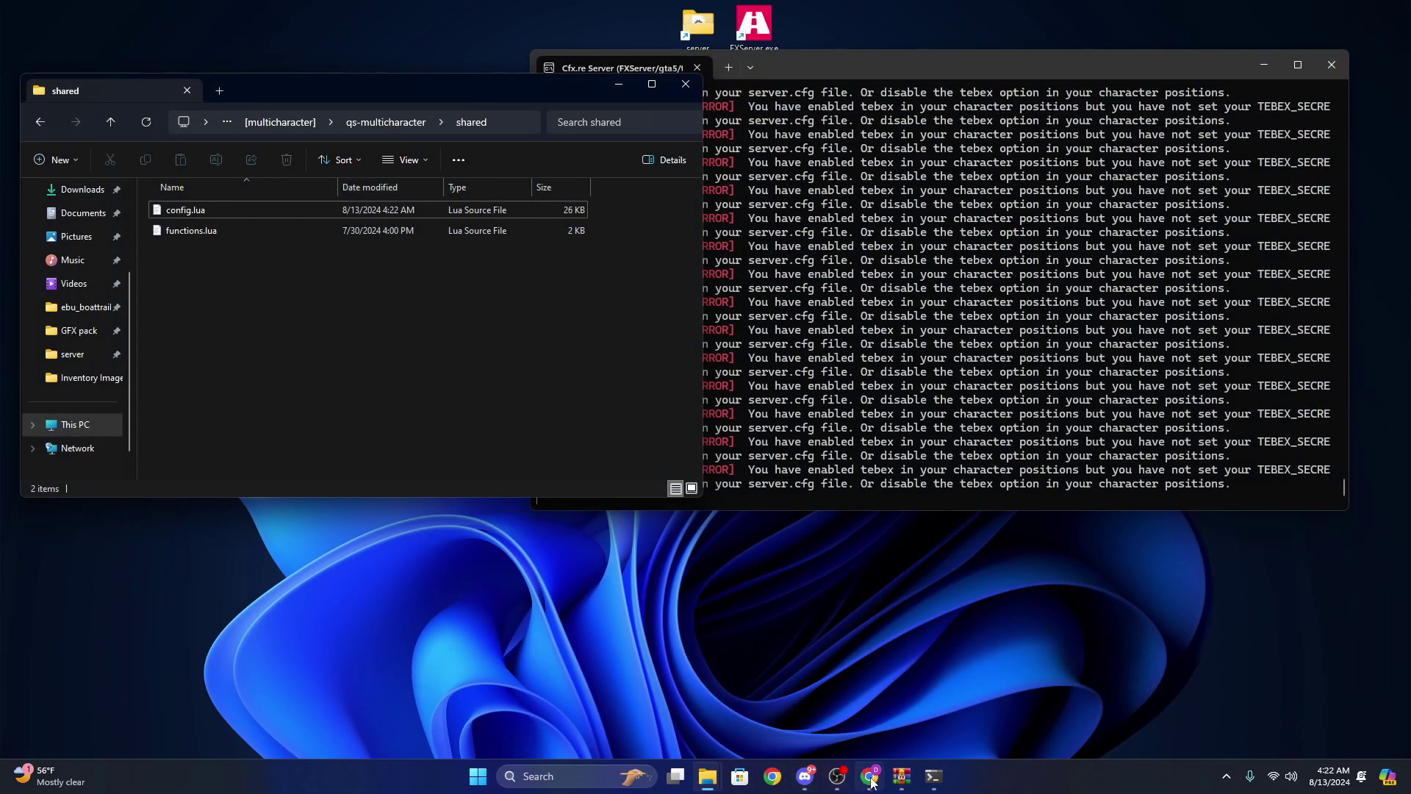
# Switch to Chrome, open txAdmin at localhost:40120 in a new tab and log in through Cfx.re
pyautogui.click(871, 778)
pyautogui.click(561, 16)
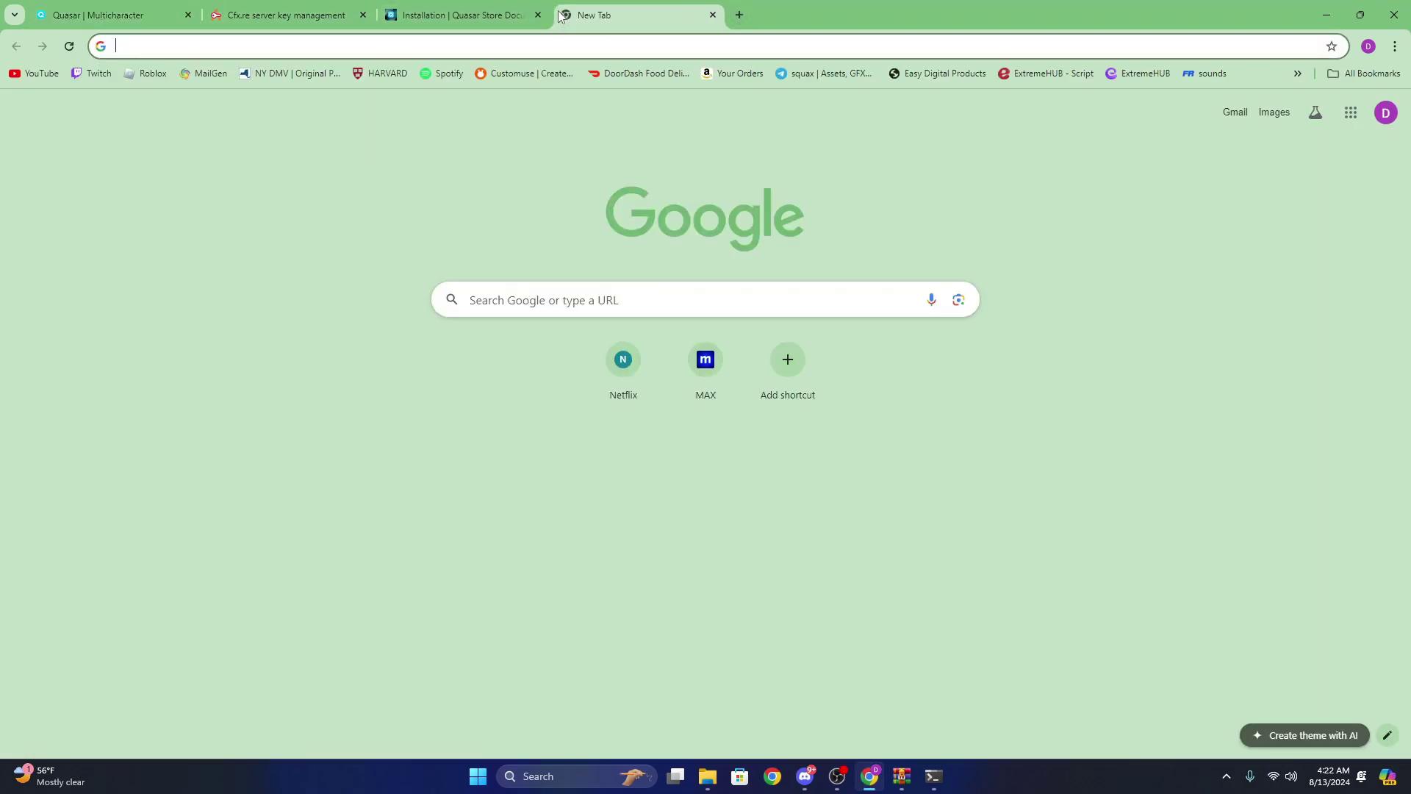
pyautogui.write('loc')
pyautogui.press('Return')
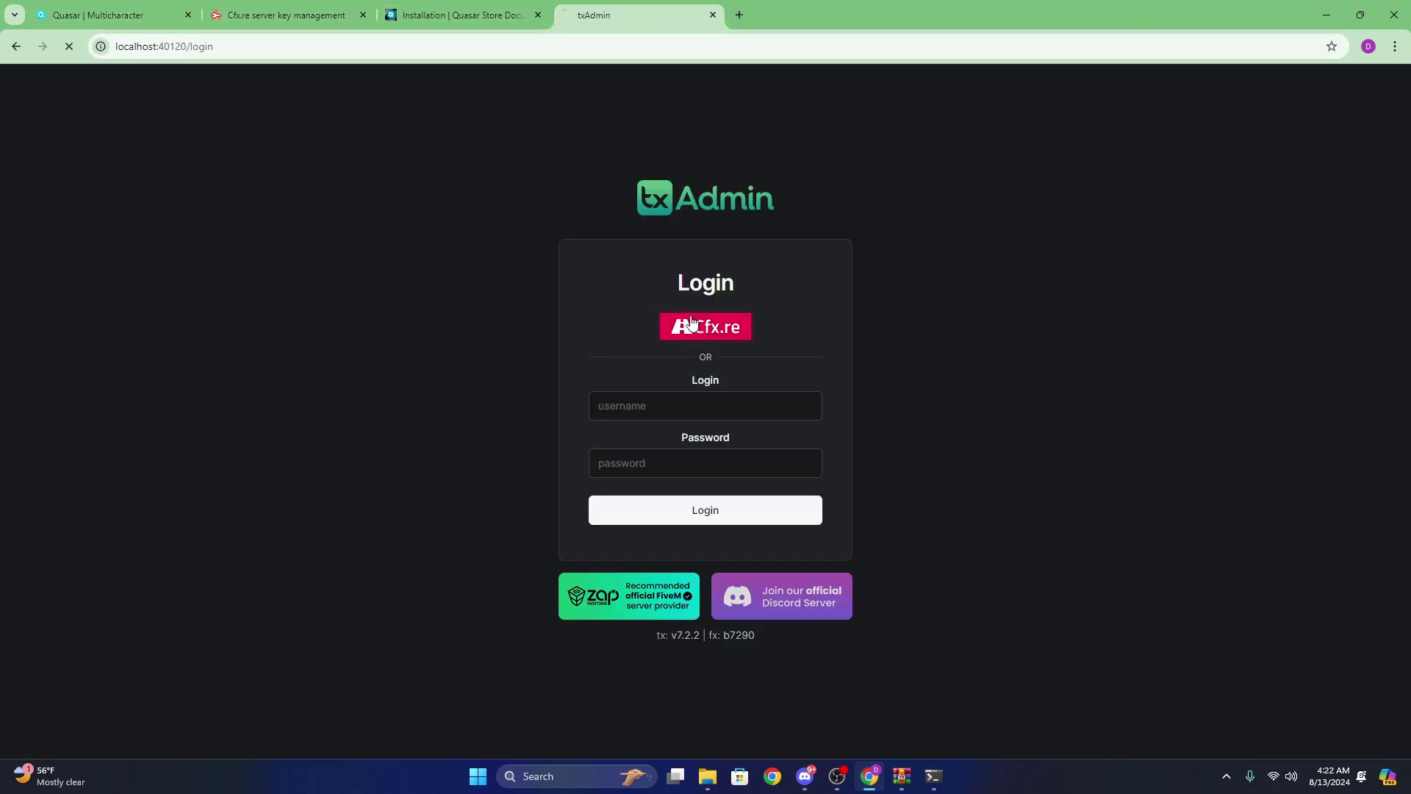
pyautogui.click(691, 323)
pyautogui.click(690, 477)
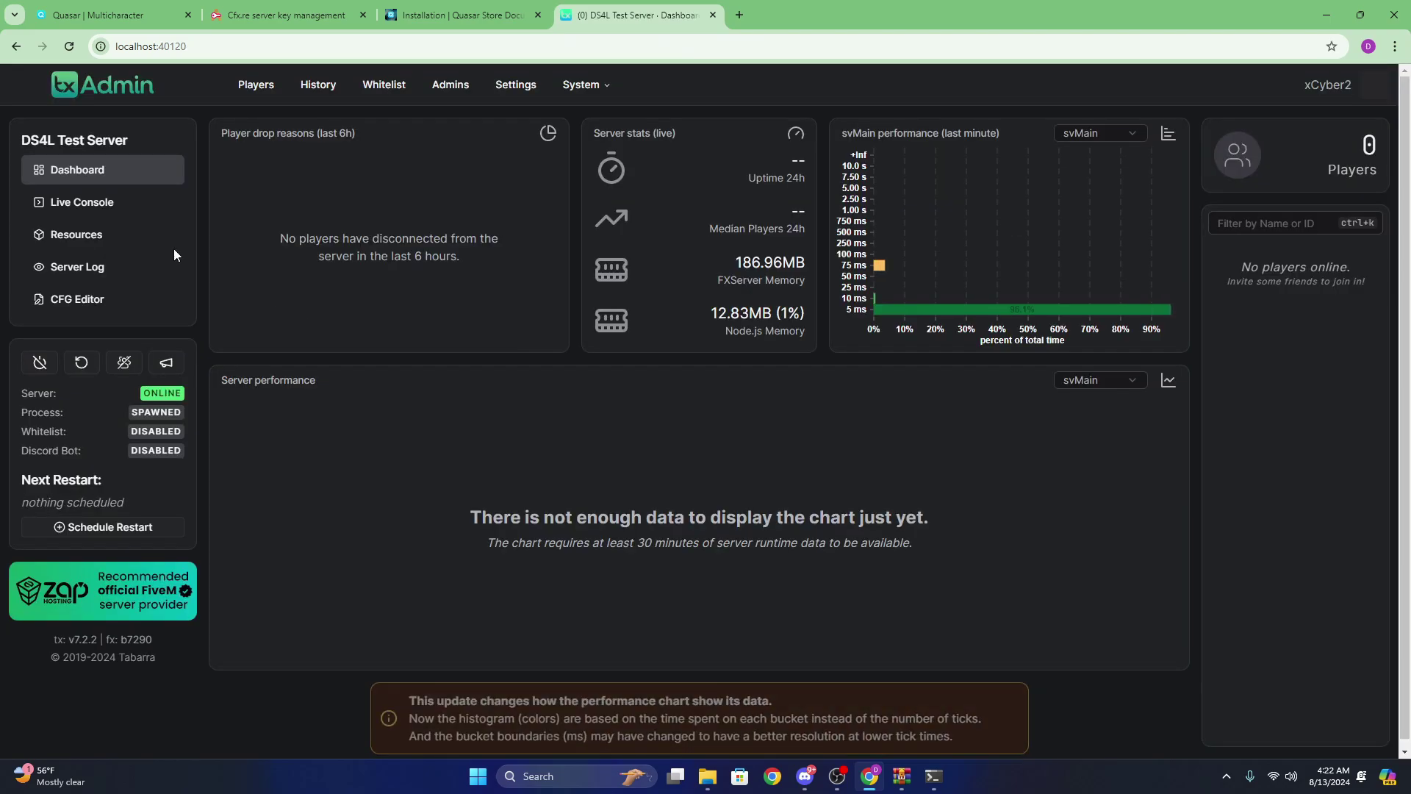
# Open the live console, restart the server and follow the startup output
pyautogui.click(81, 202)
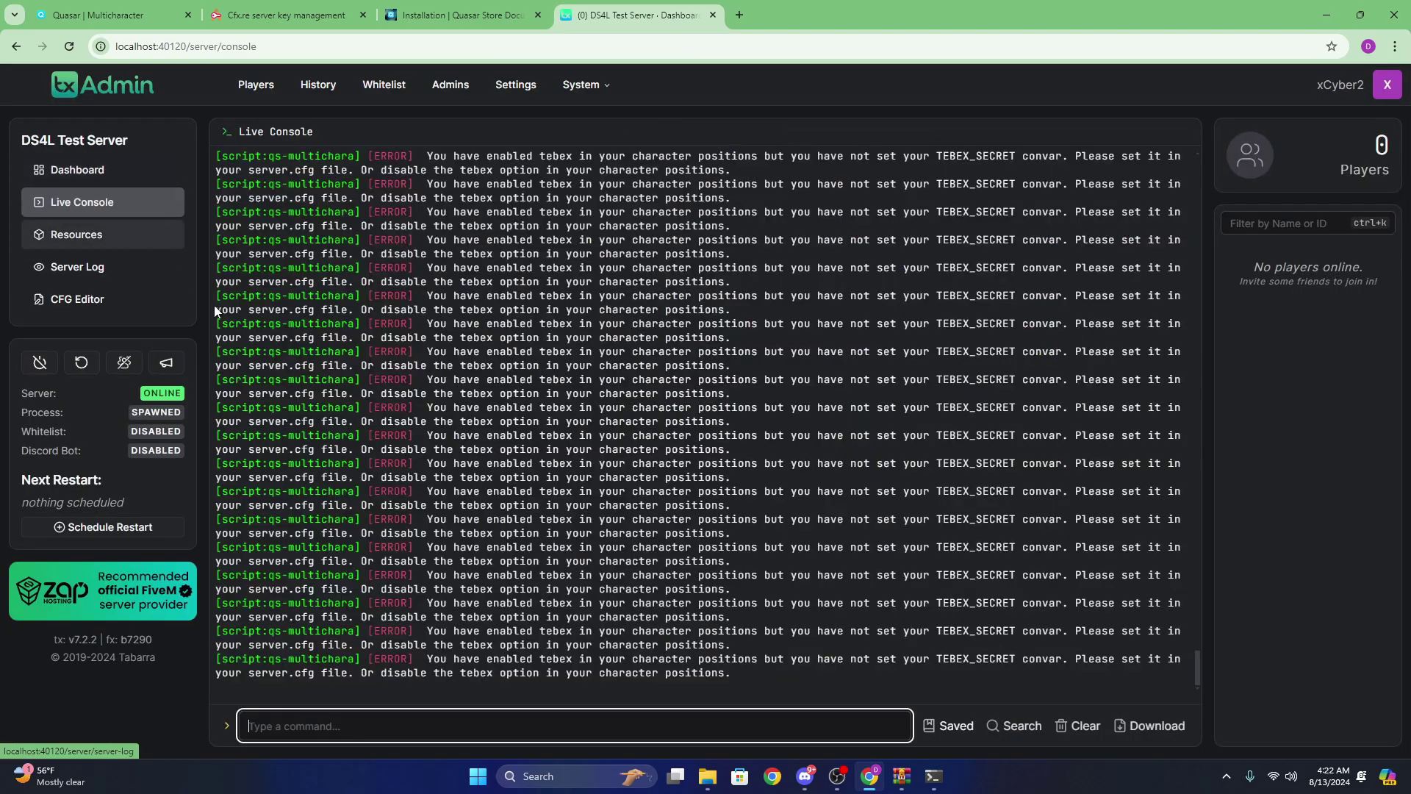
pyautogui.click(80, 364)
pyautogui.click(846, 441)
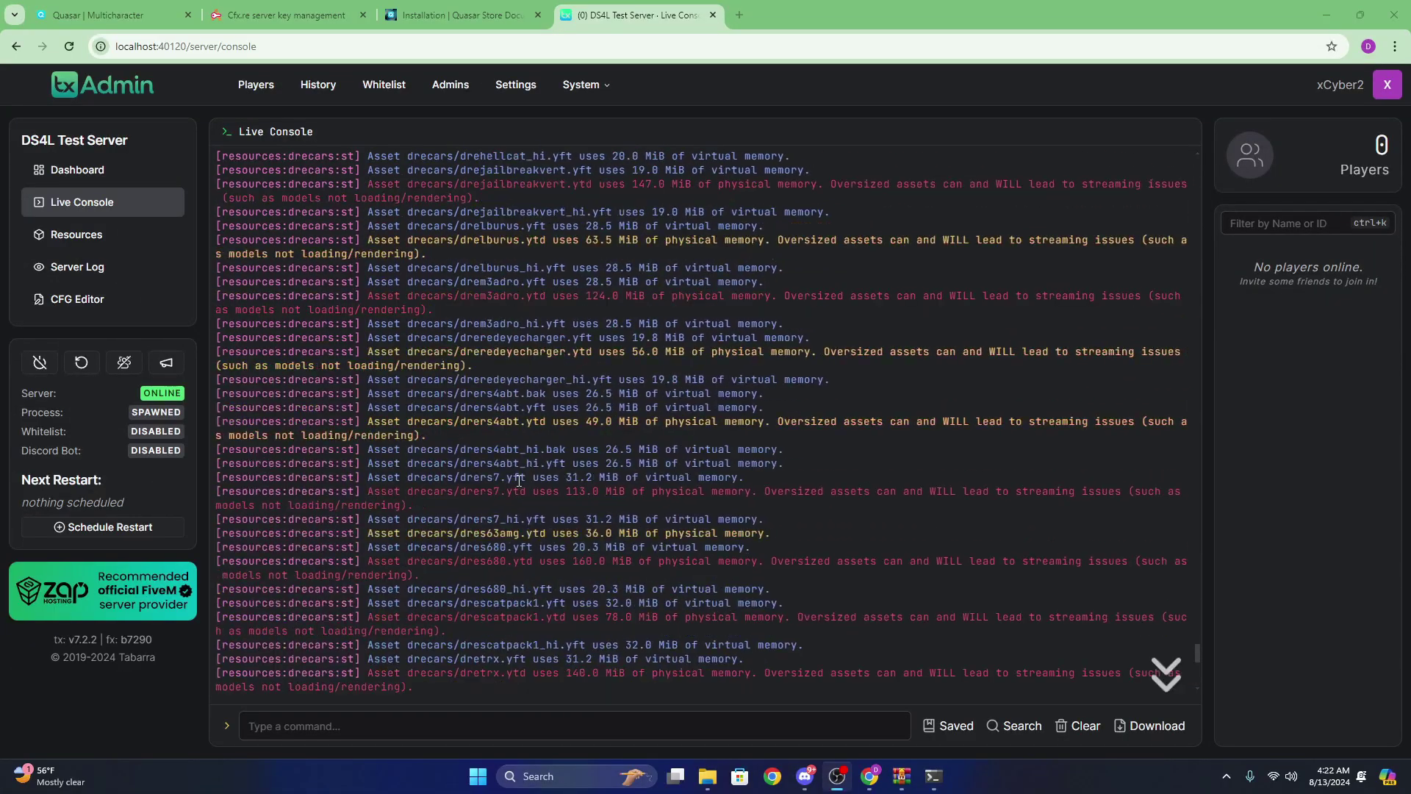
pyautogui.scroll(-8, 547, 538)
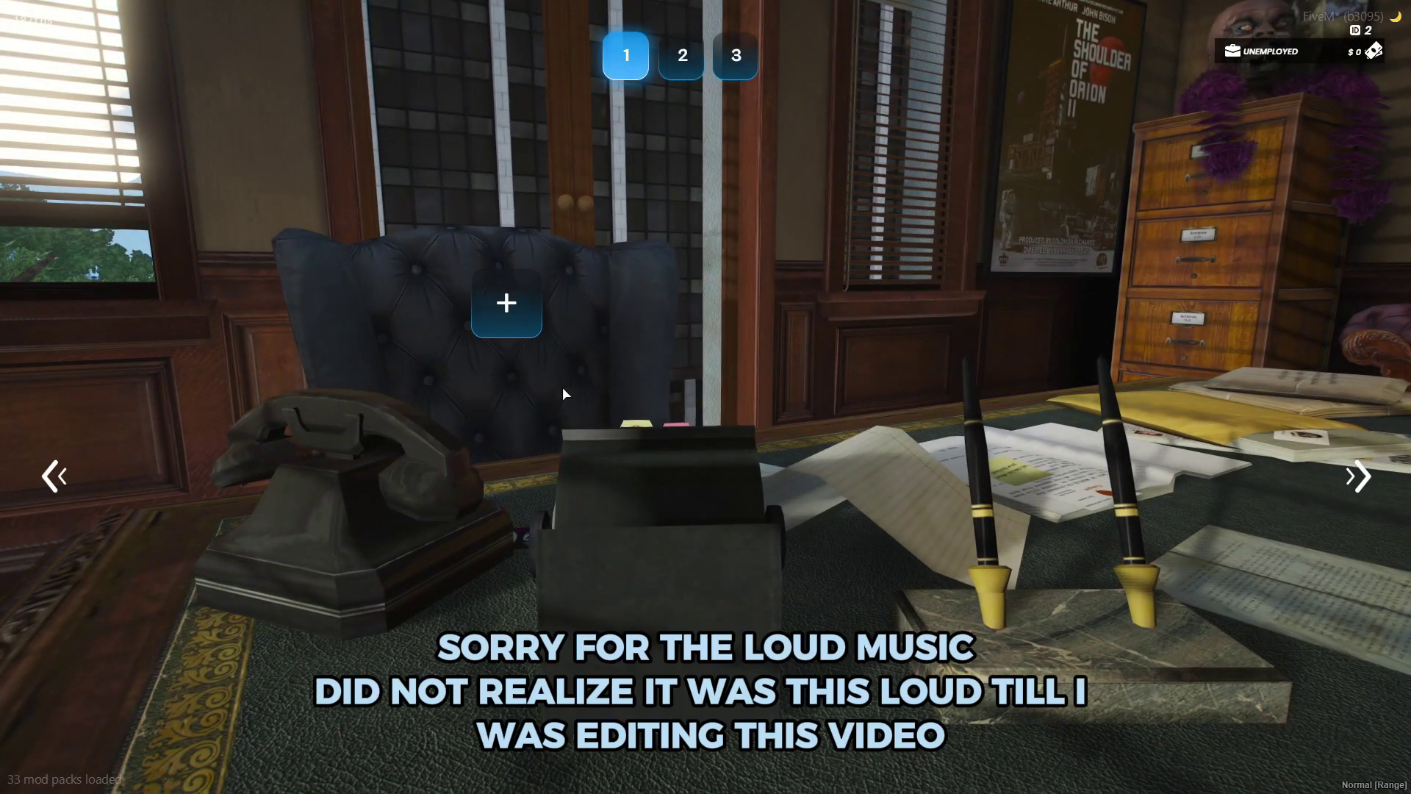
# Look through character slots 2 and 3, return to slot 1 and start a new character there
pyautogui.click(682, 55)
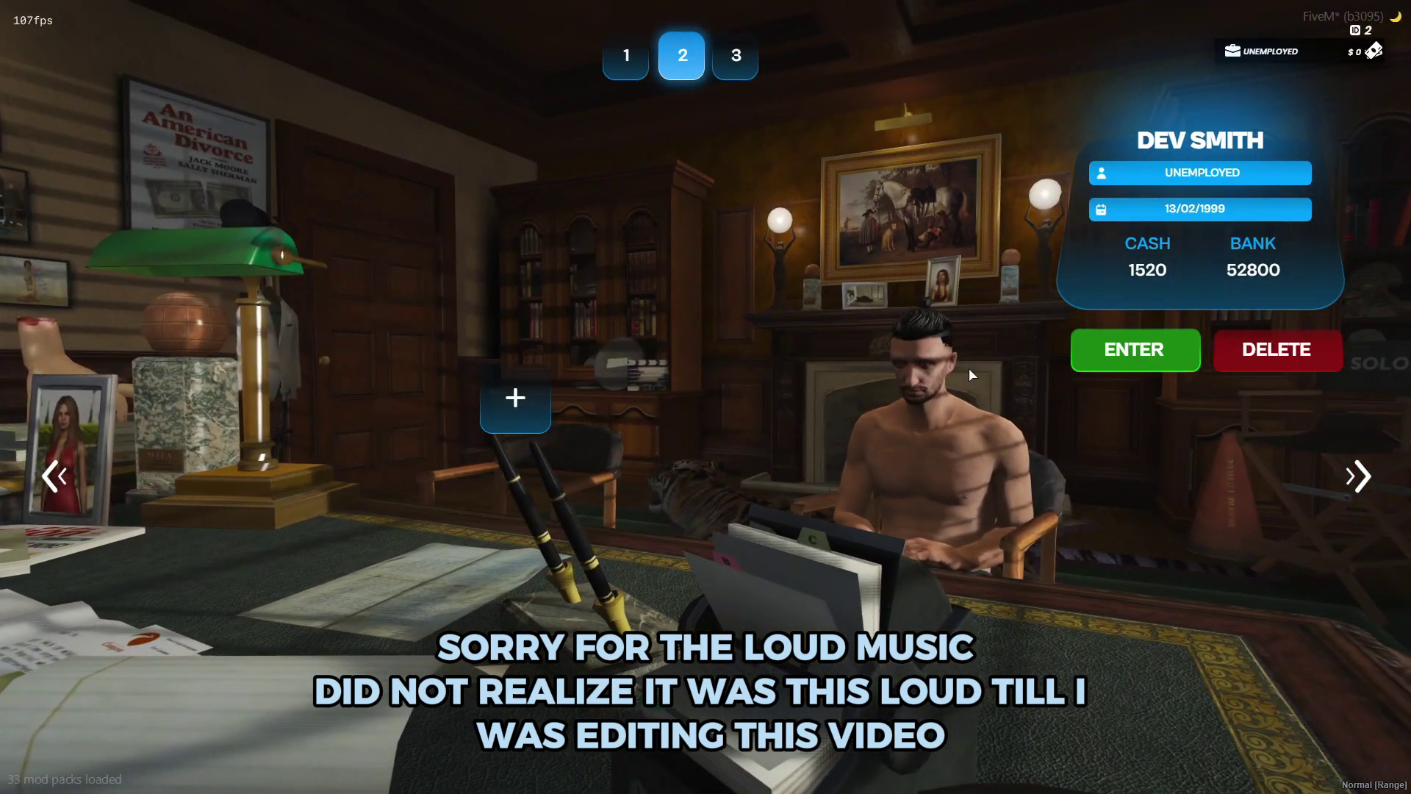
pyautogui.click(736, 55)
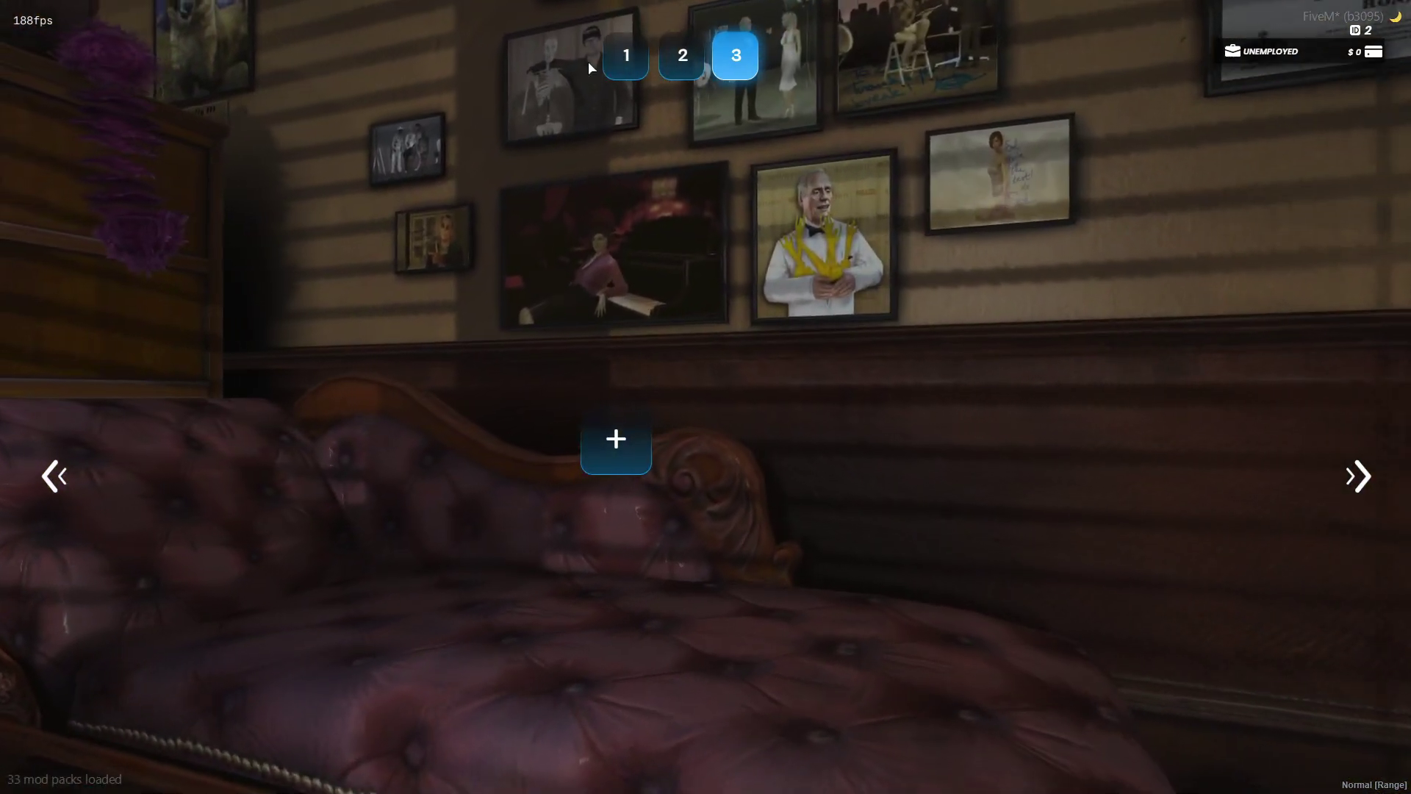
pyautogui.click(625, 55)
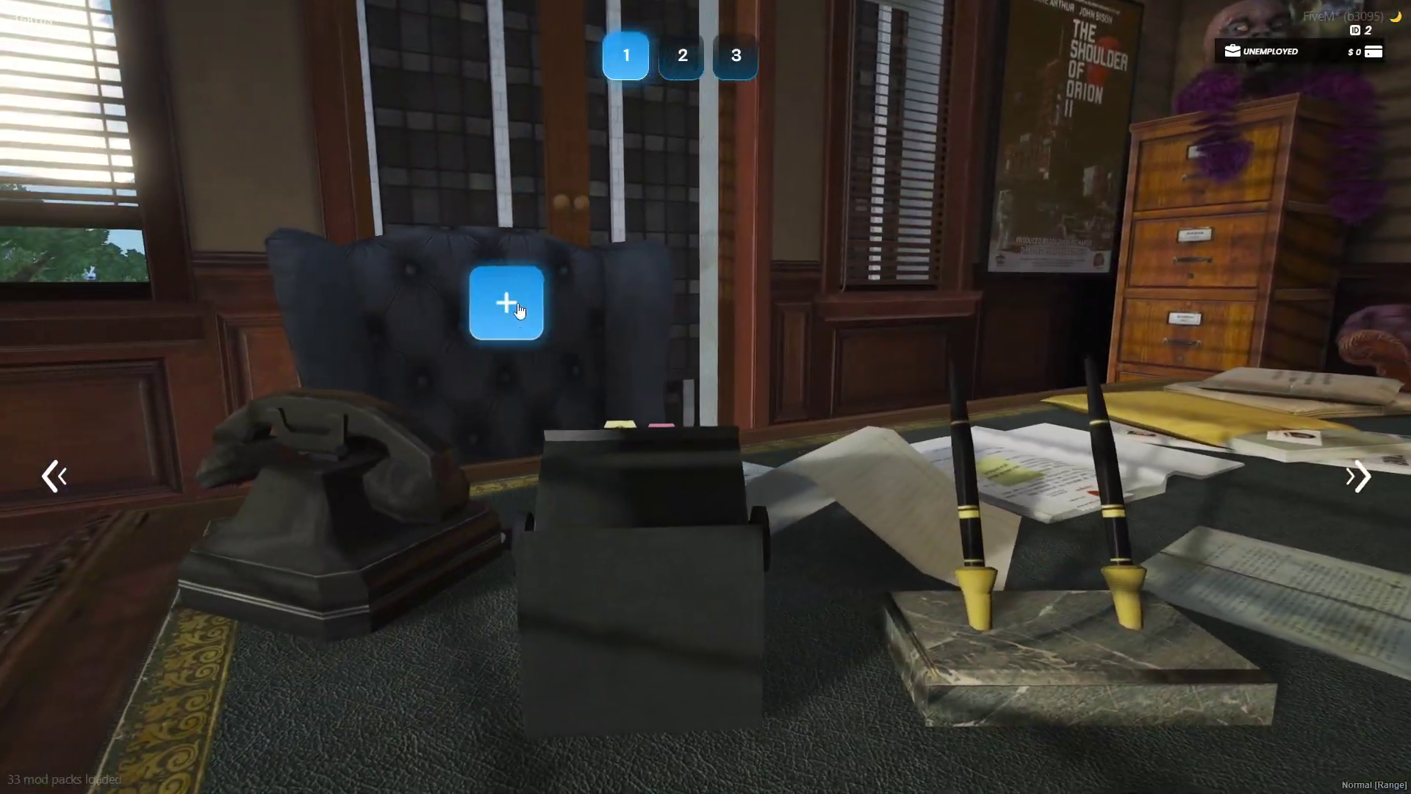
pyautogui.click(518, 310)
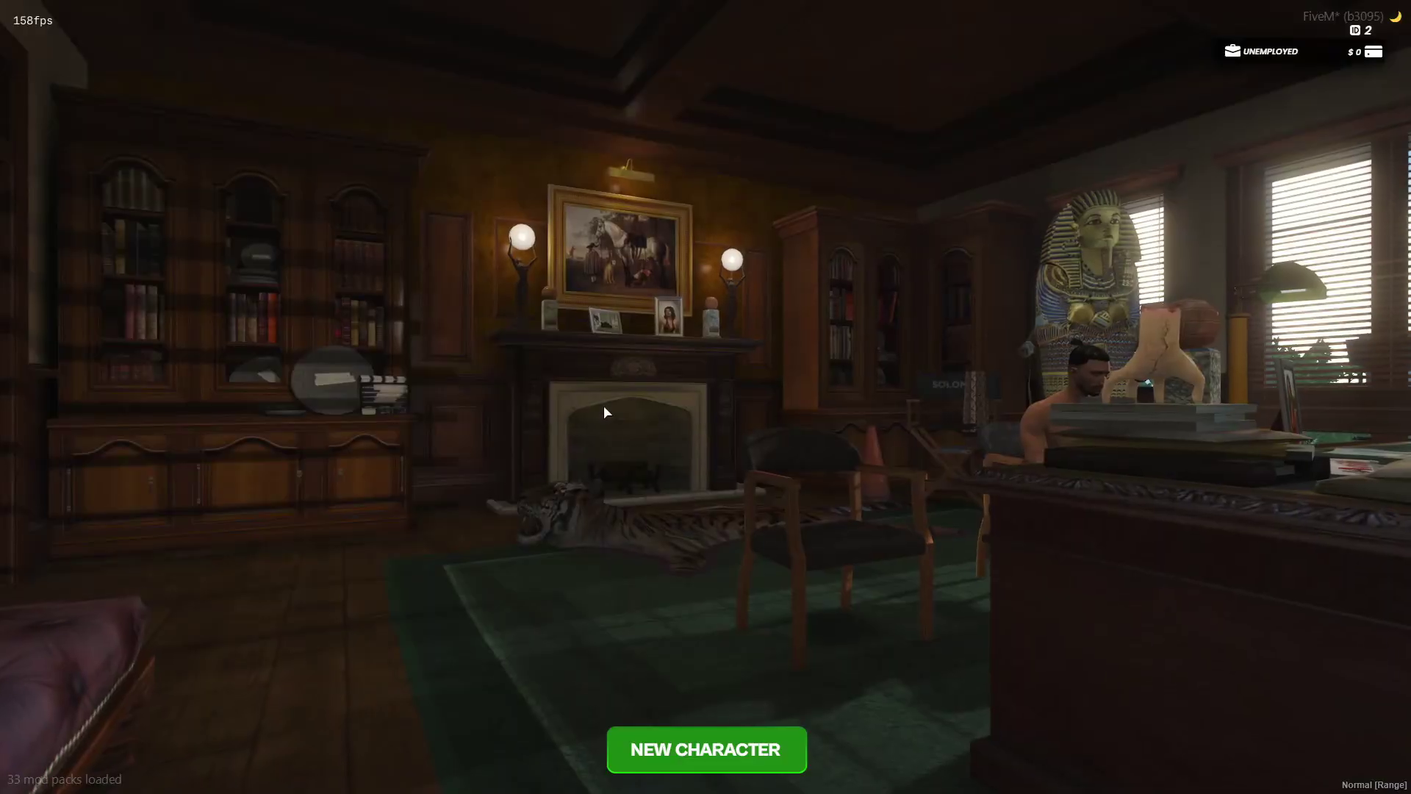
pyautogui.click(683, 748)
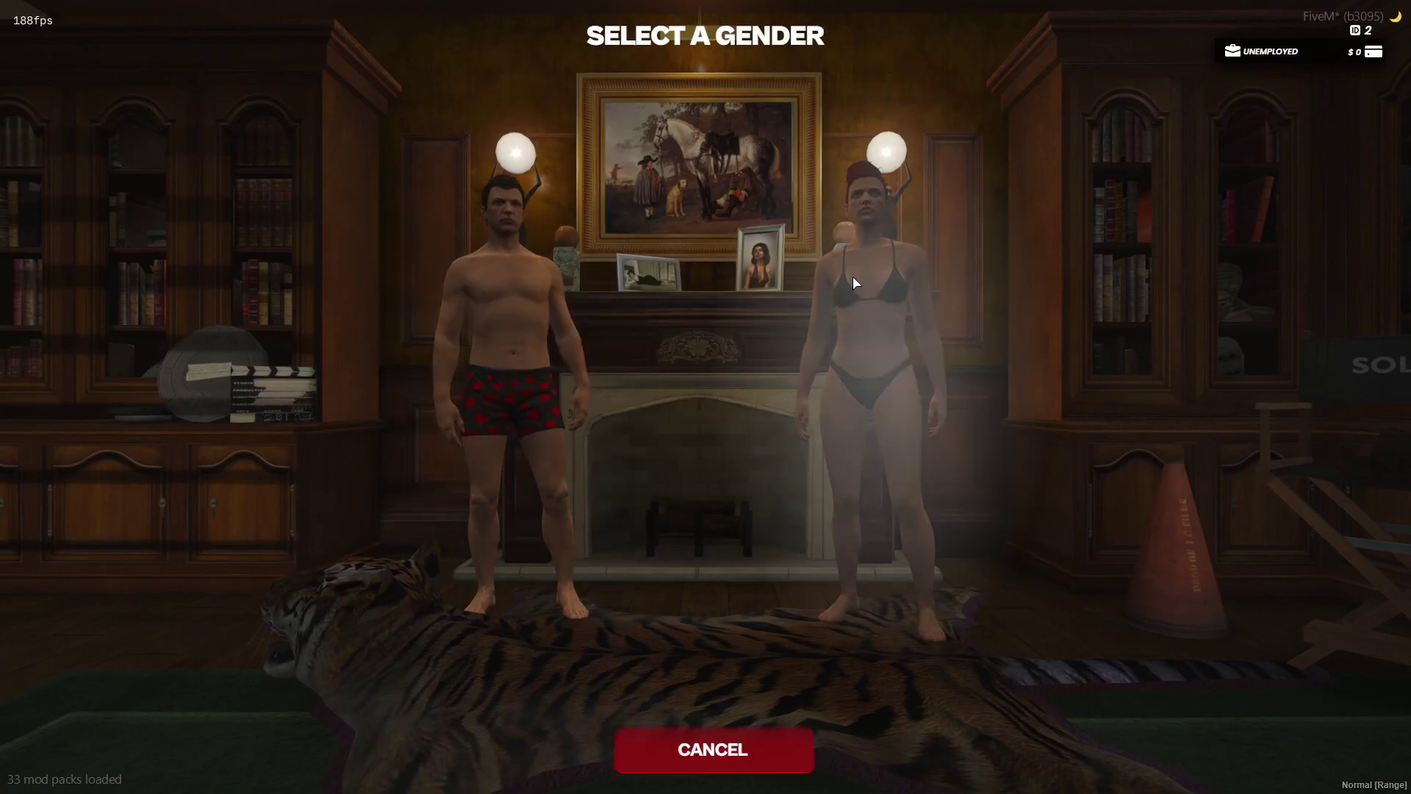
pyautogui.click(853, 275)
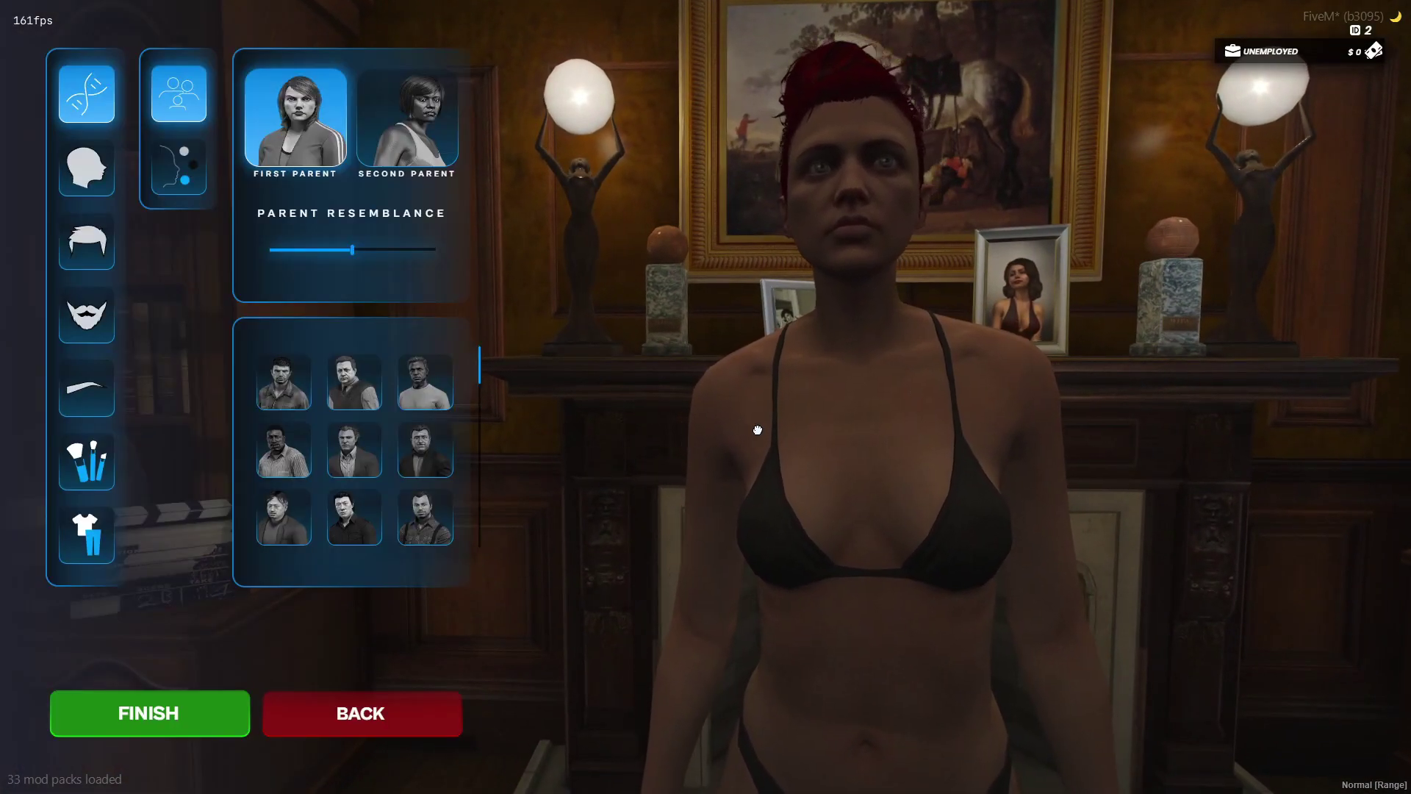
pyautogui.click(419, 719)
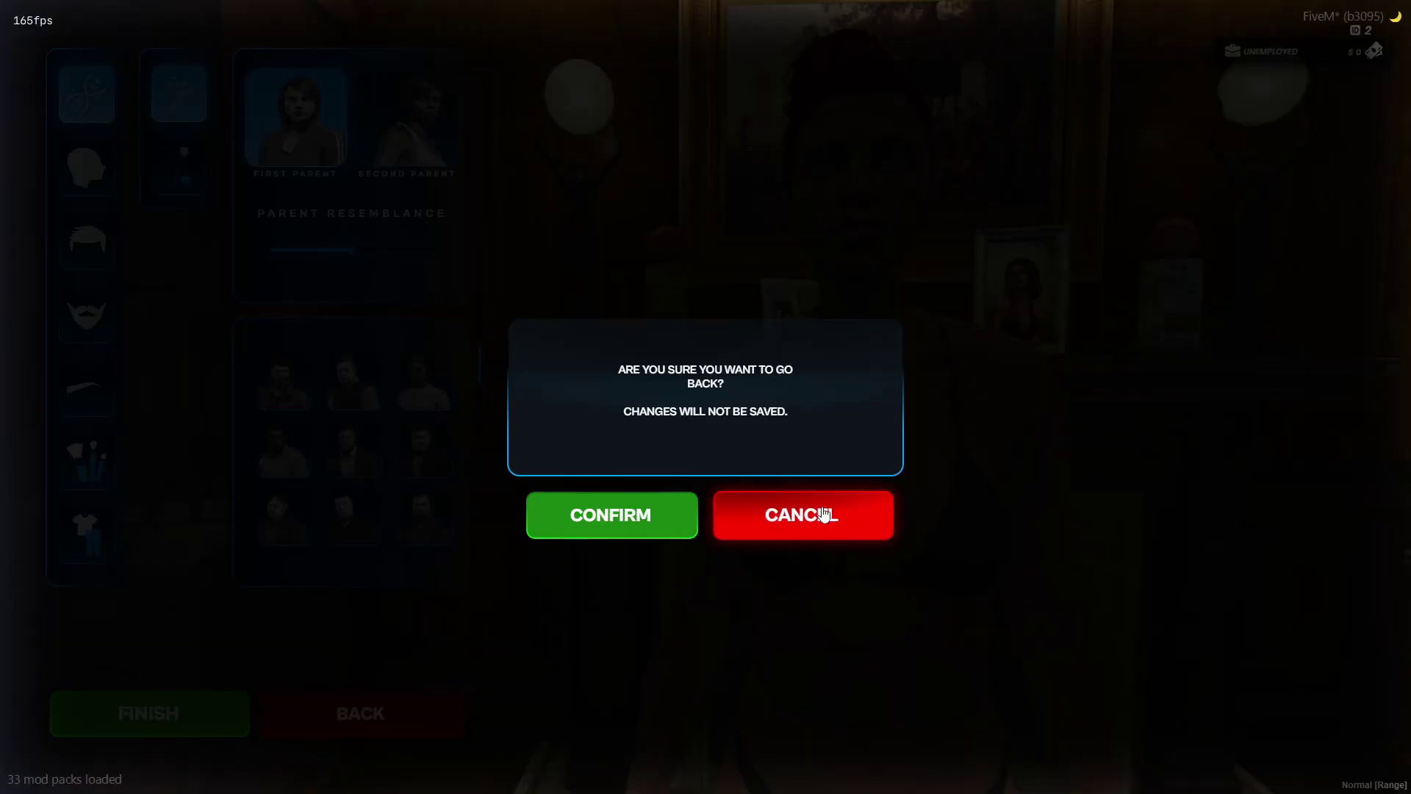
pyautogui.click(658, 519)
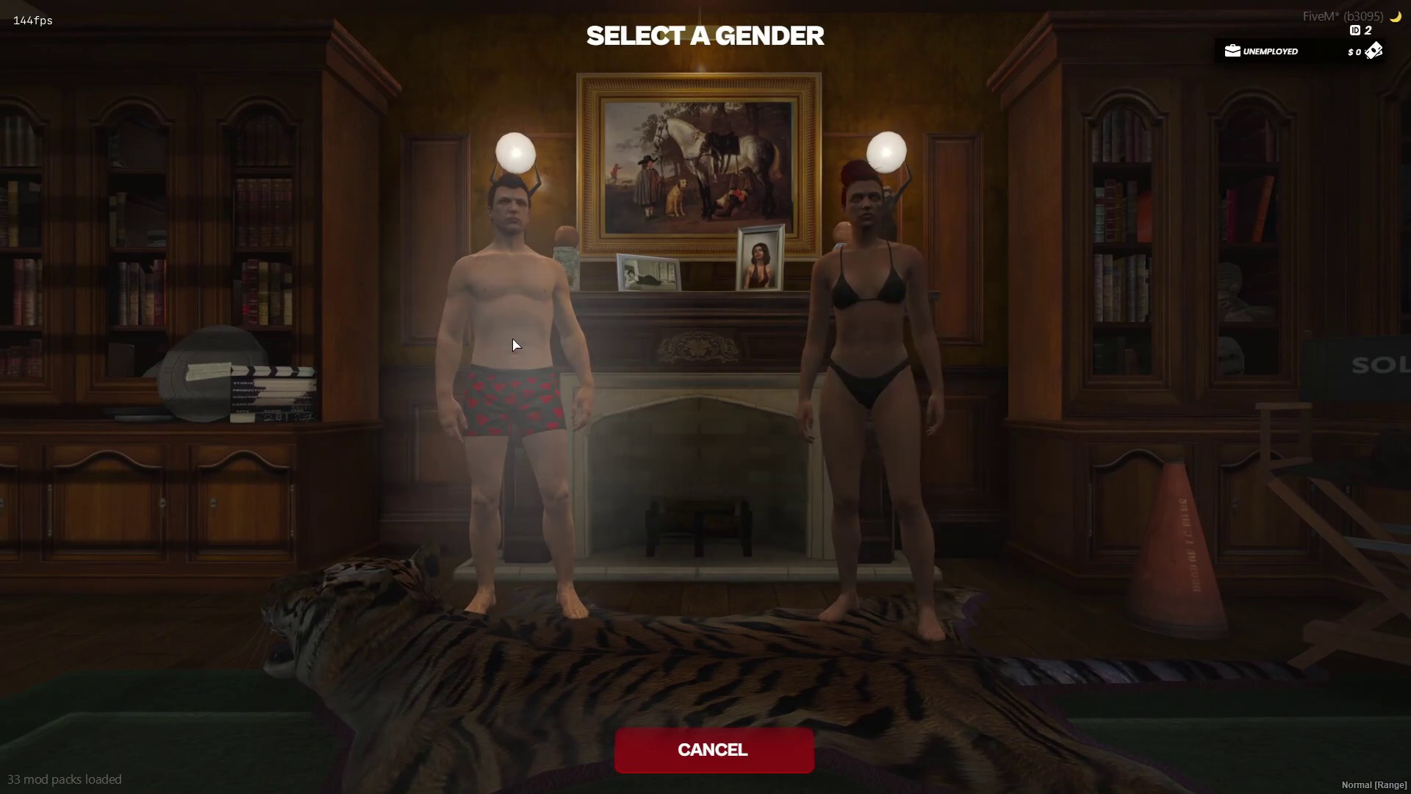
# Choose the male character, set parent resemblance just below the midpoint and make the man in the light sweater the first parent
pyautogui.click(513, 337)
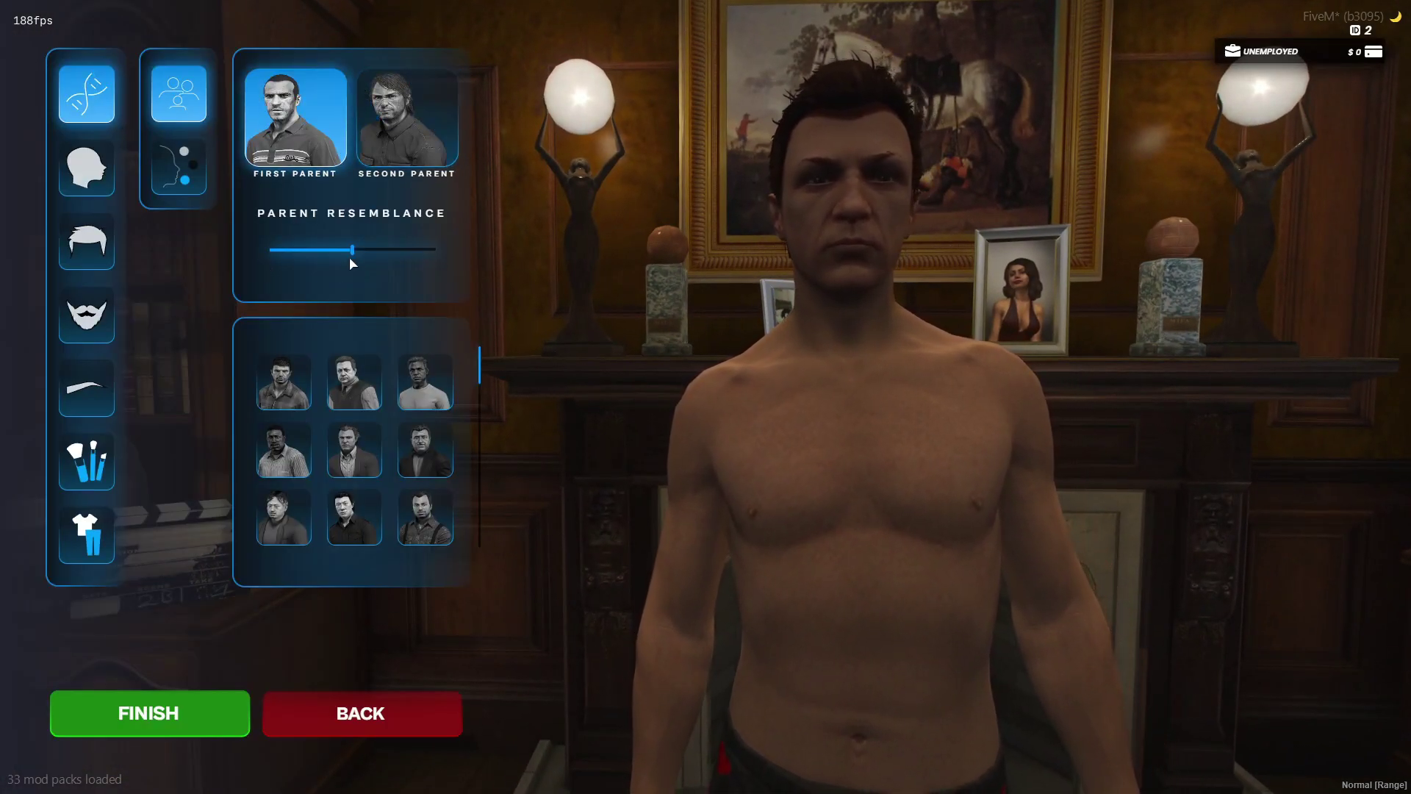
pyautogui.moveTo(353, 250); pyautogui.dragTo(484, 268)
pyautogui.moveTo(303, 272); pyautogui.dragTo(356, 276)
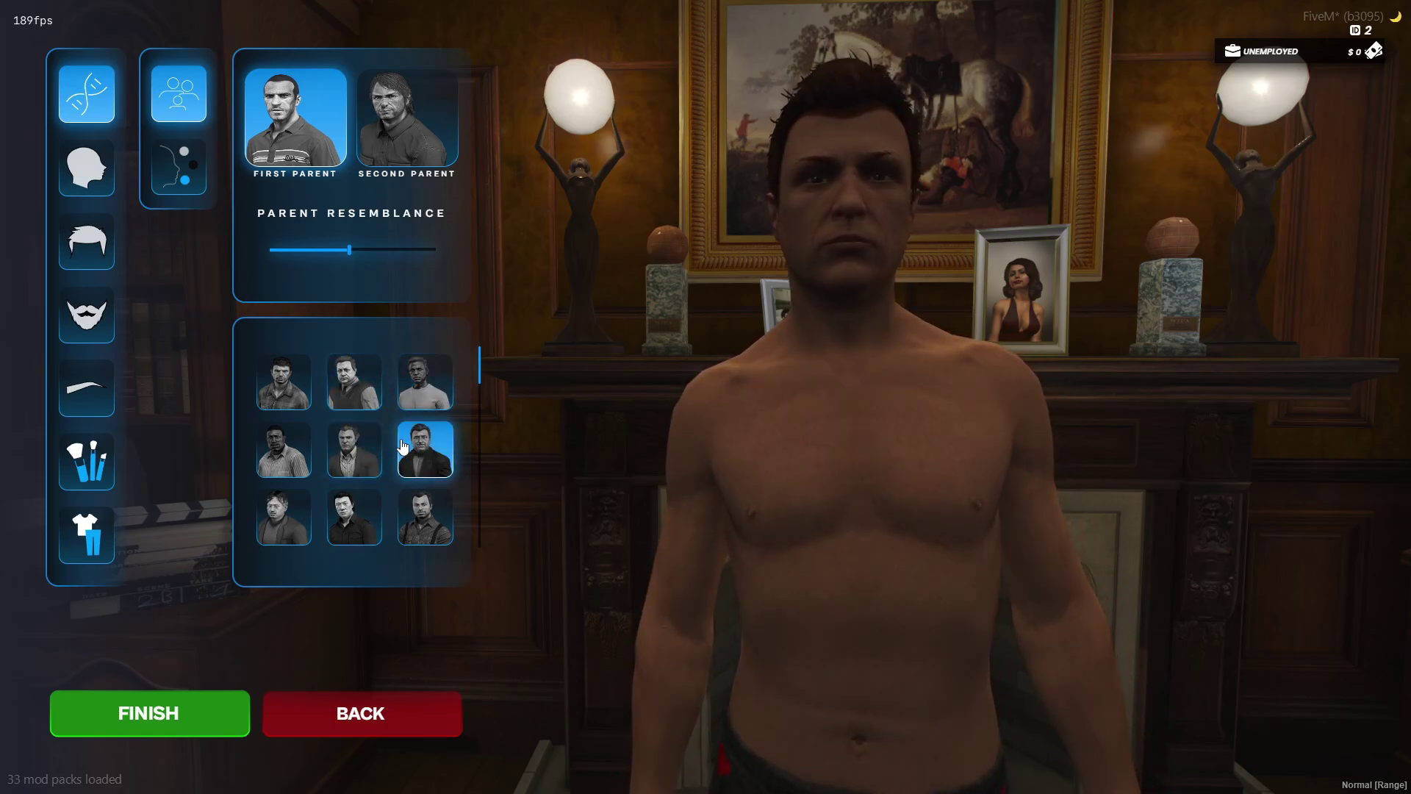
pyautogui.click(411, 406)
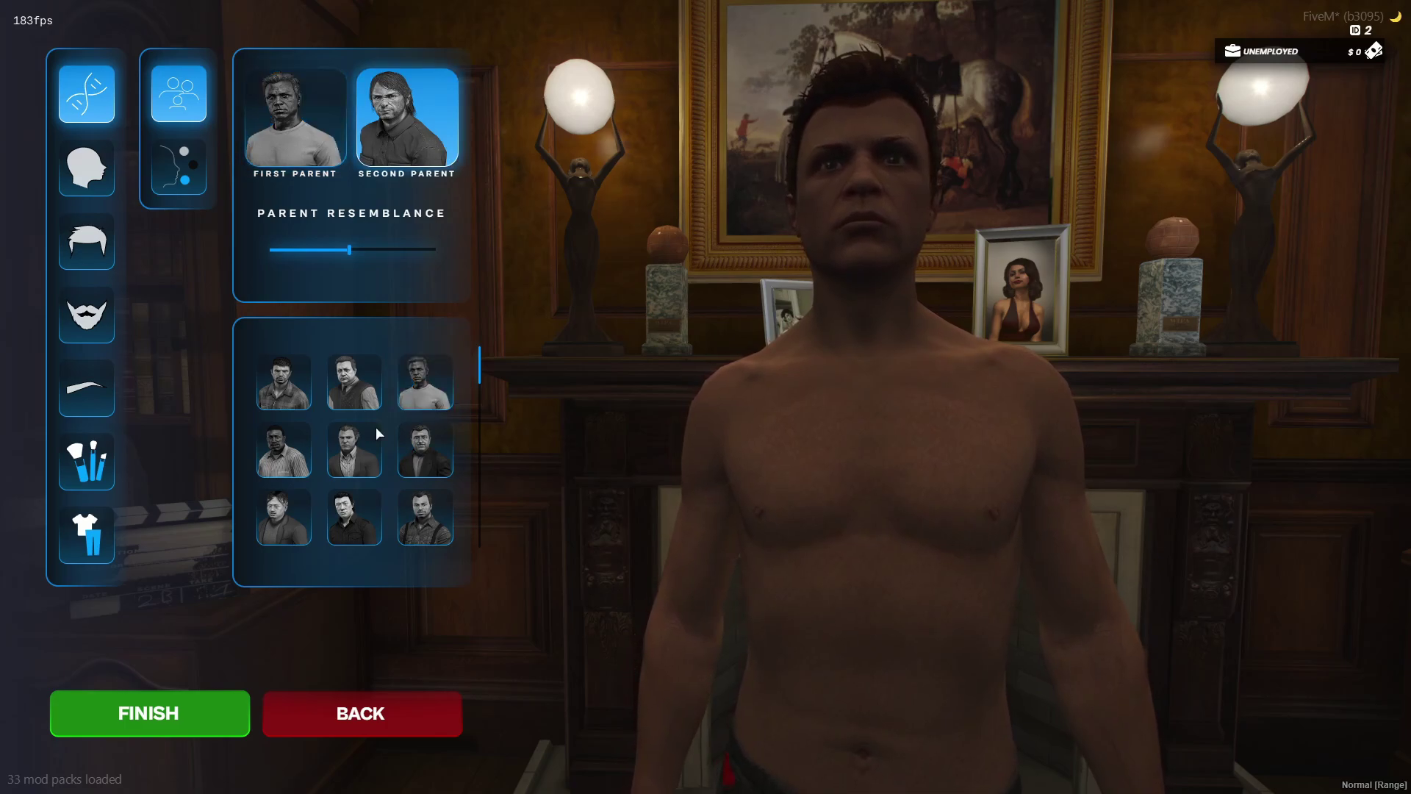
# Try several portraits for the second parent and settle on the dark-haired woman in the tank top
pyautogui.scroll(-3, 389, 480)
pyautogui.scroll(-3, 389, 480)
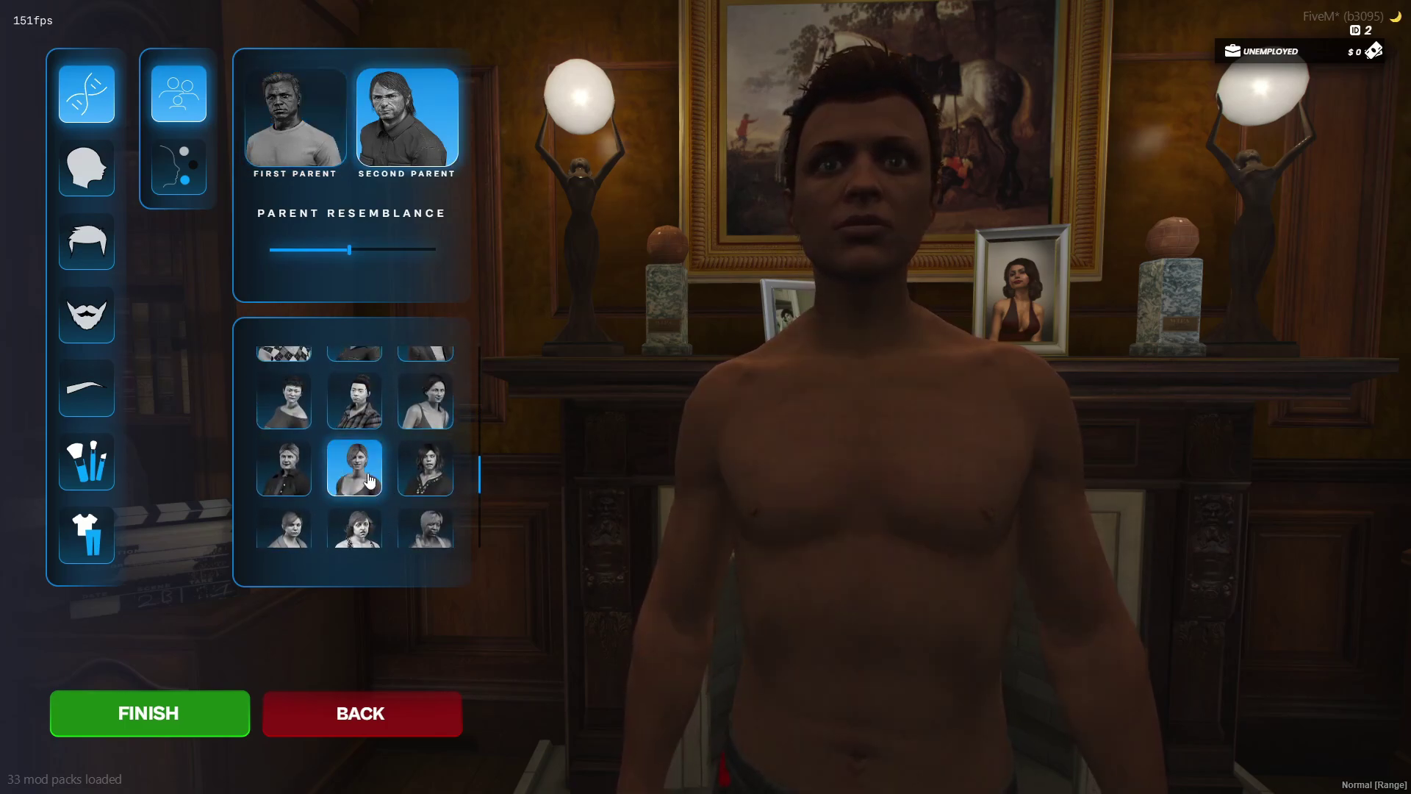
pyautogui.click(411, 419)
pyautogui.scroll(2, 368, 441)
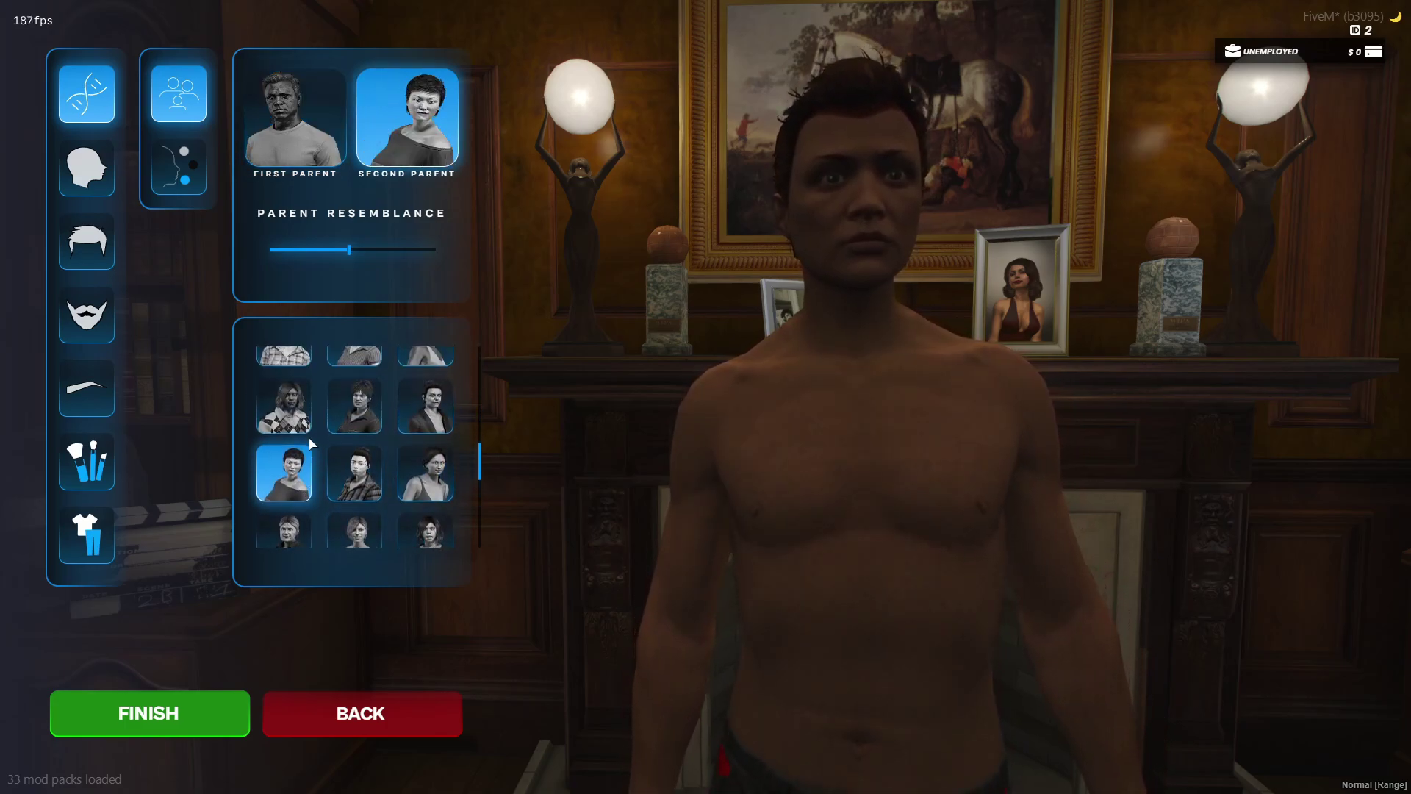
pyautogui.click(350, 430)
pyautogui.scroll(2, 352, 434)
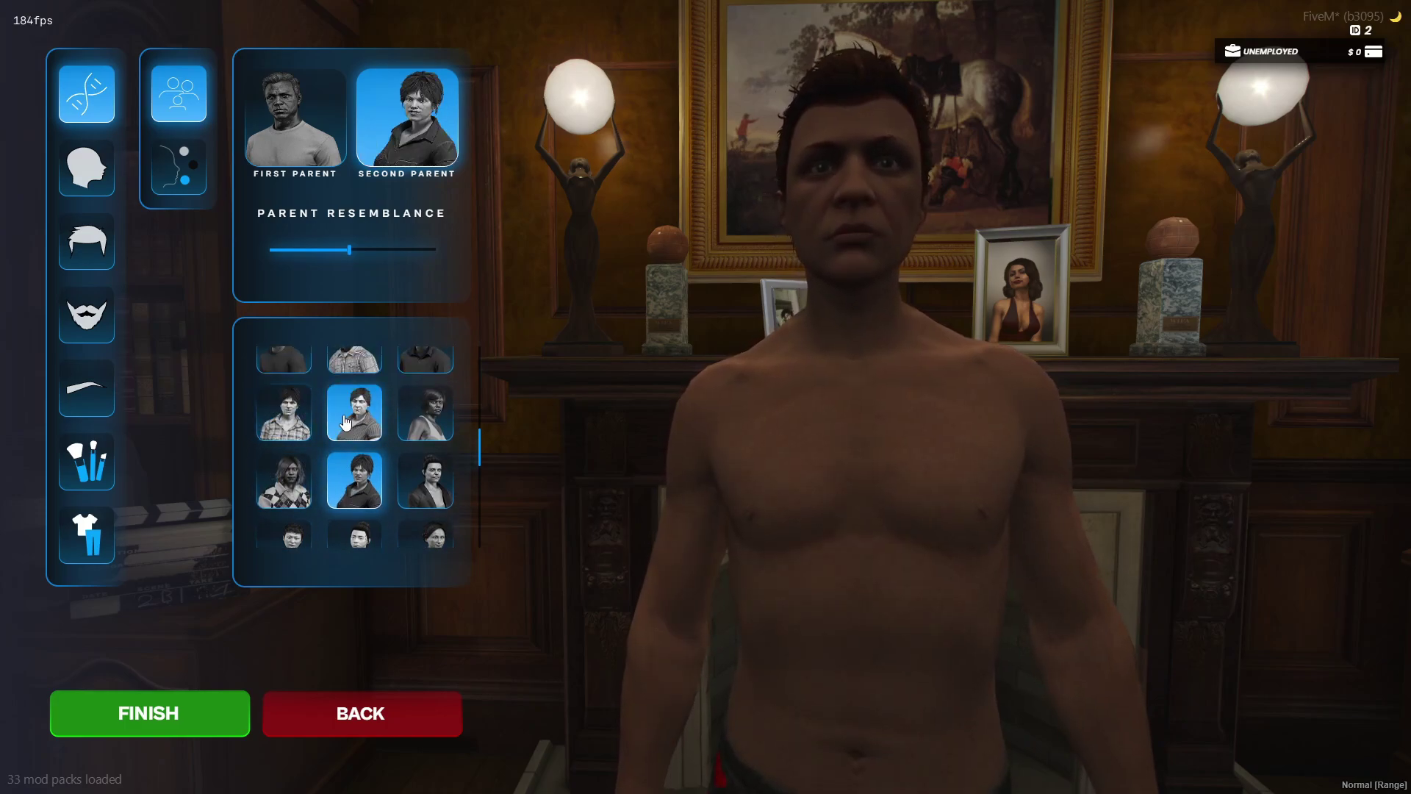
pyautogui.click(409, 423)
pyautogui.scroll(-3, 411, 422)
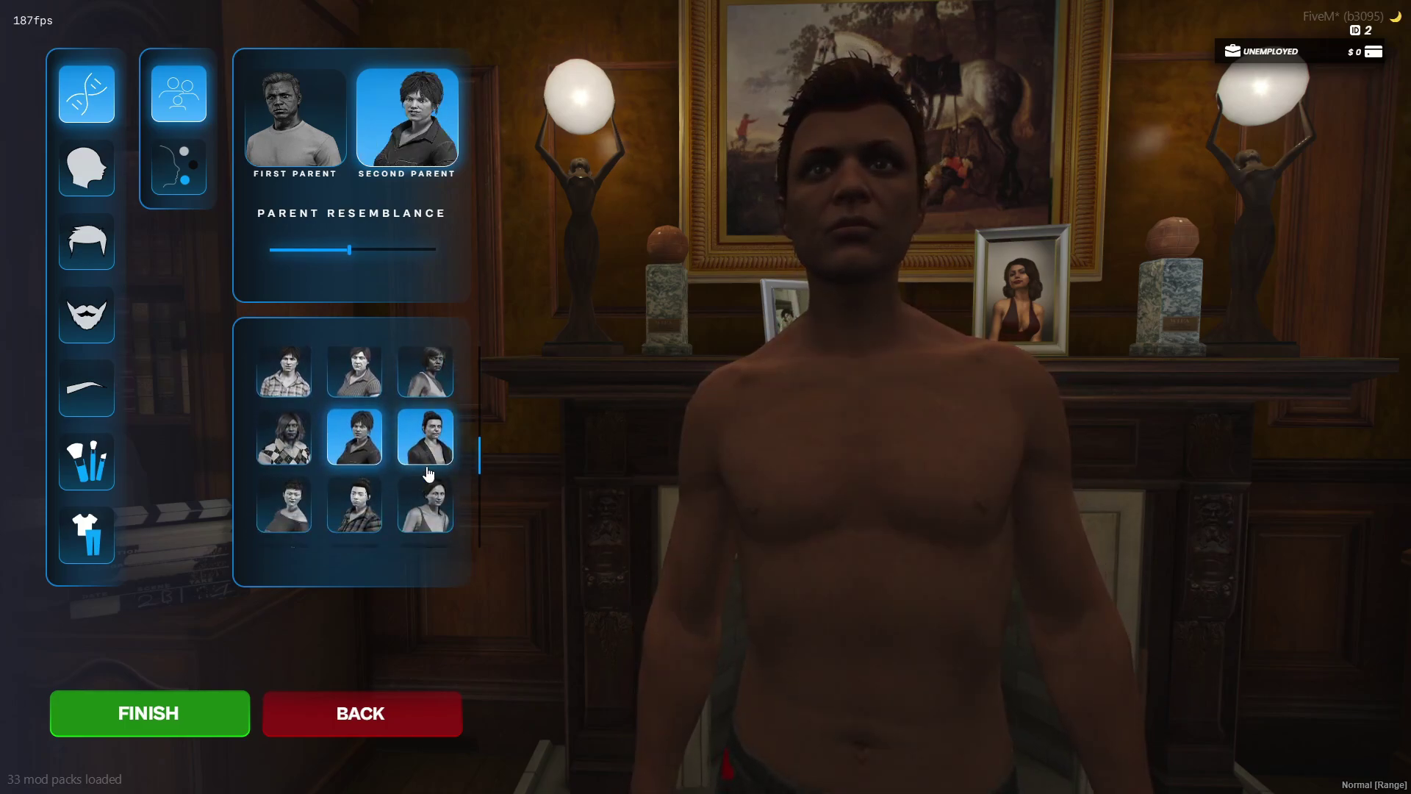
pyautogui.click(435, 461)
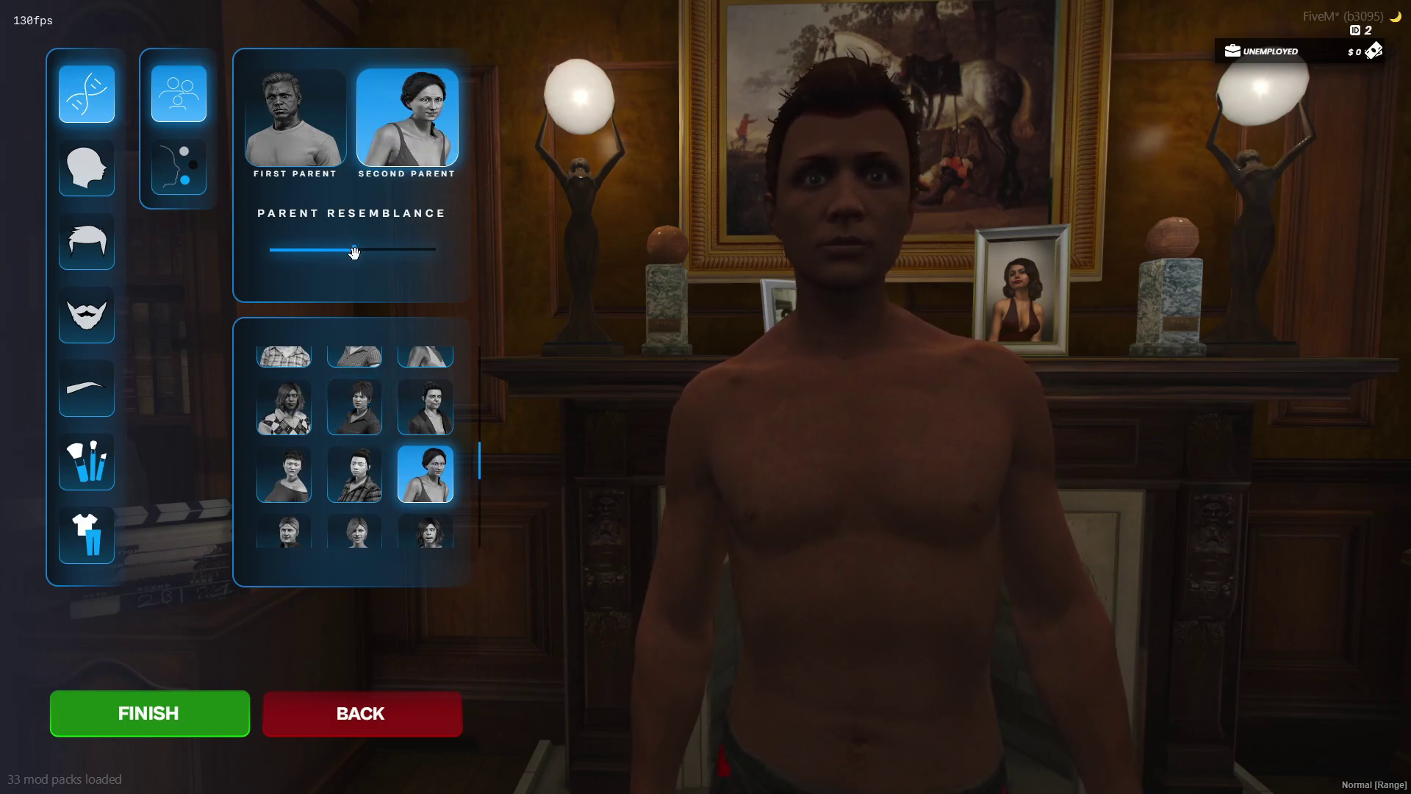
# Apply the second aging look, try several skin tones and keep the first tone in the second row
pyautogui.click(179, 166)
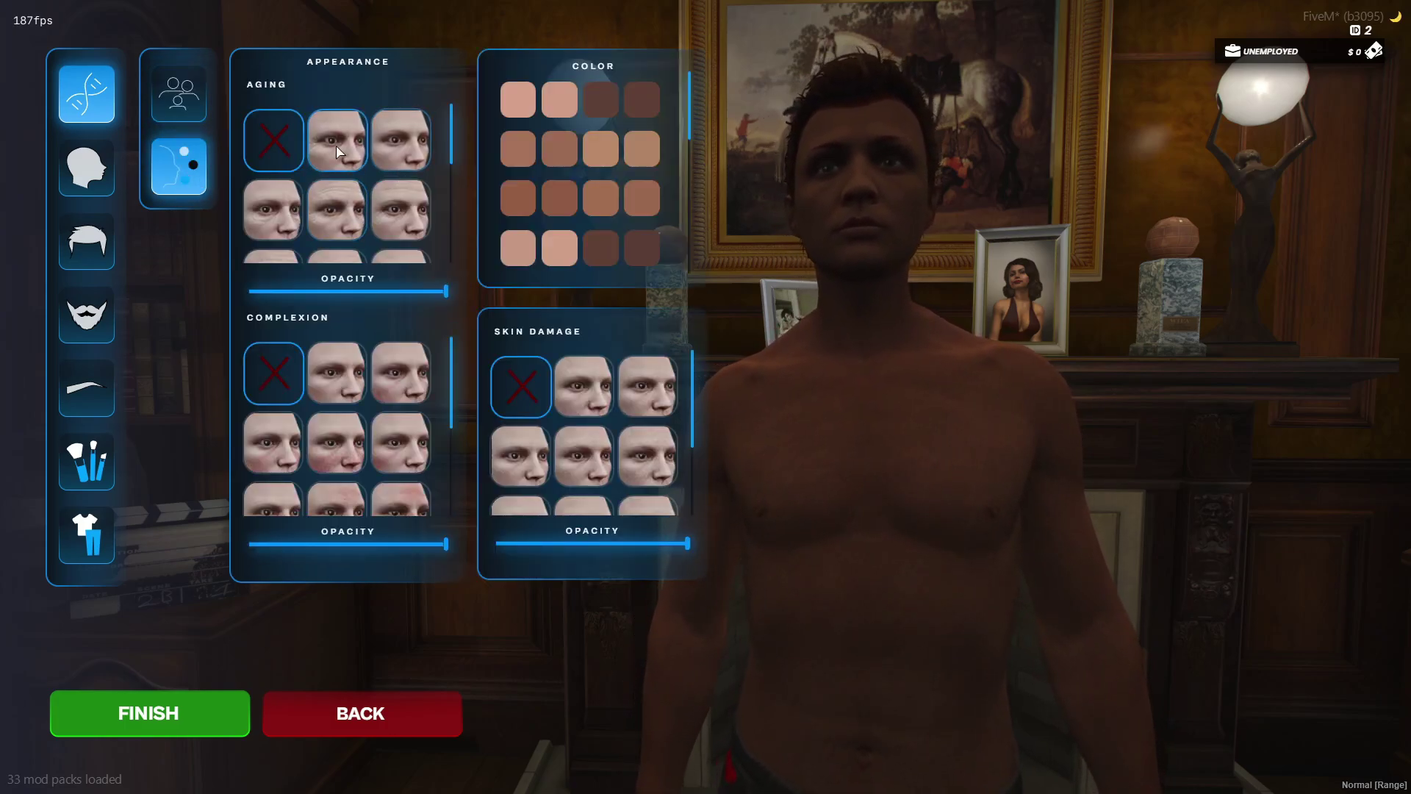
pyautogui.click(413, 149)
pyautogui.click(425, 144)
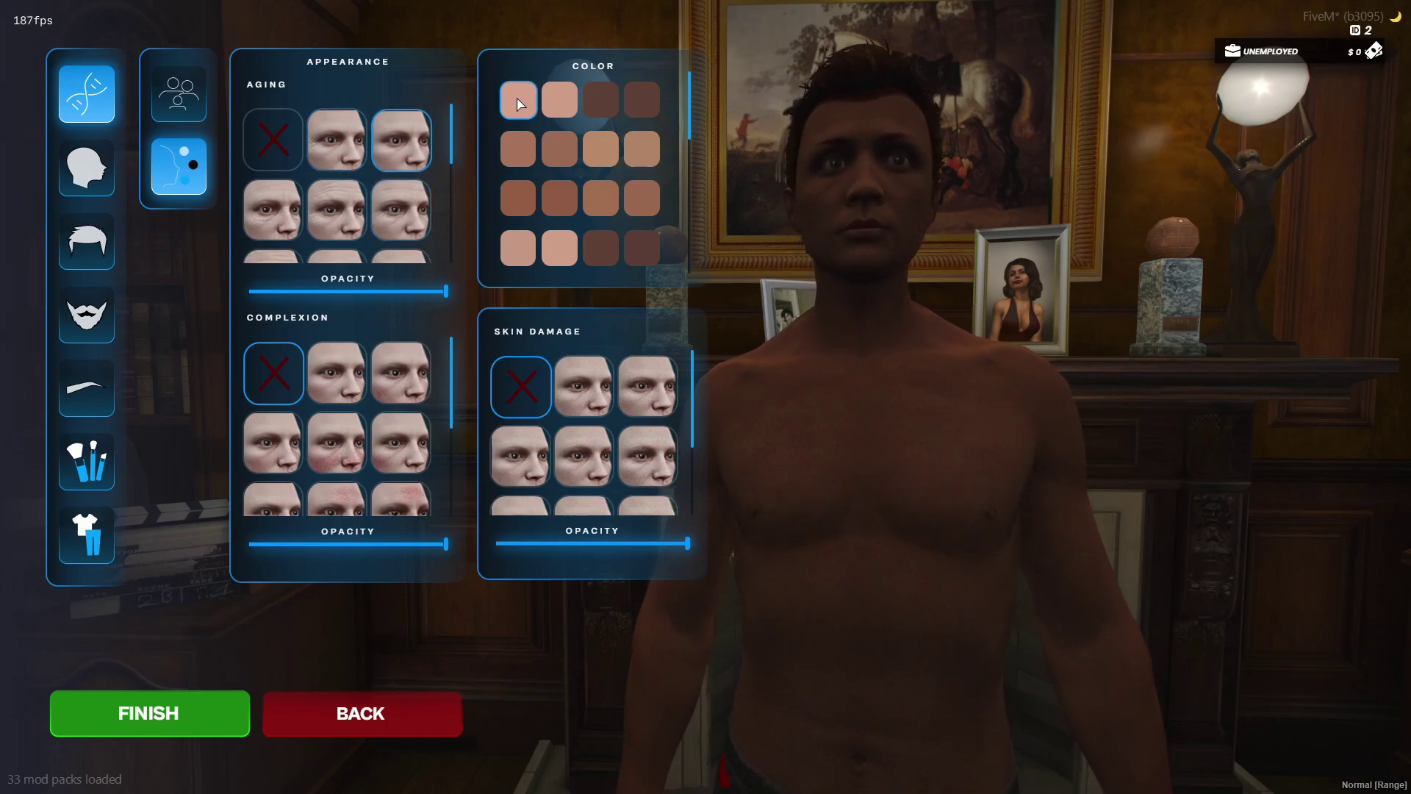
pyautogui.click(560, 248)
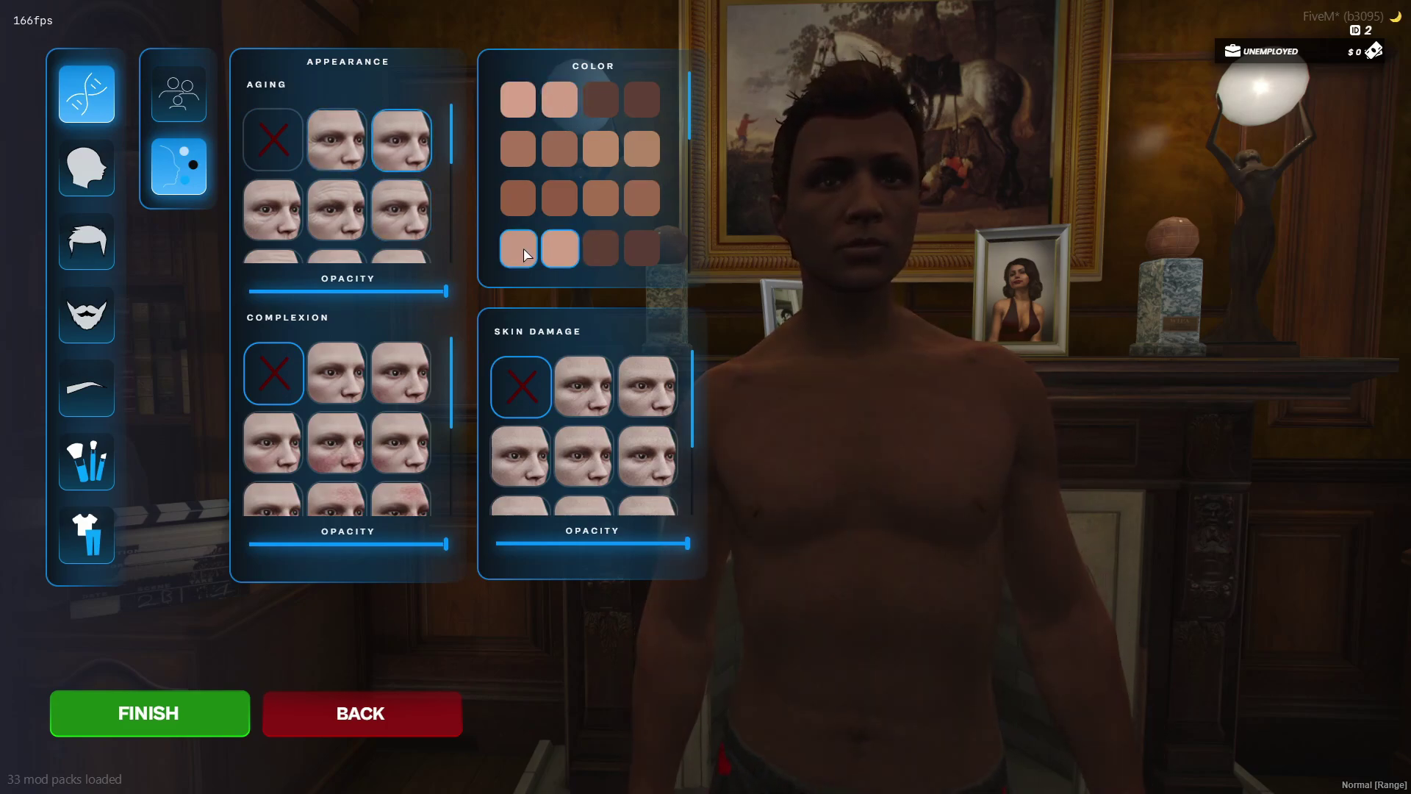
pyautogui.click(627, 250)
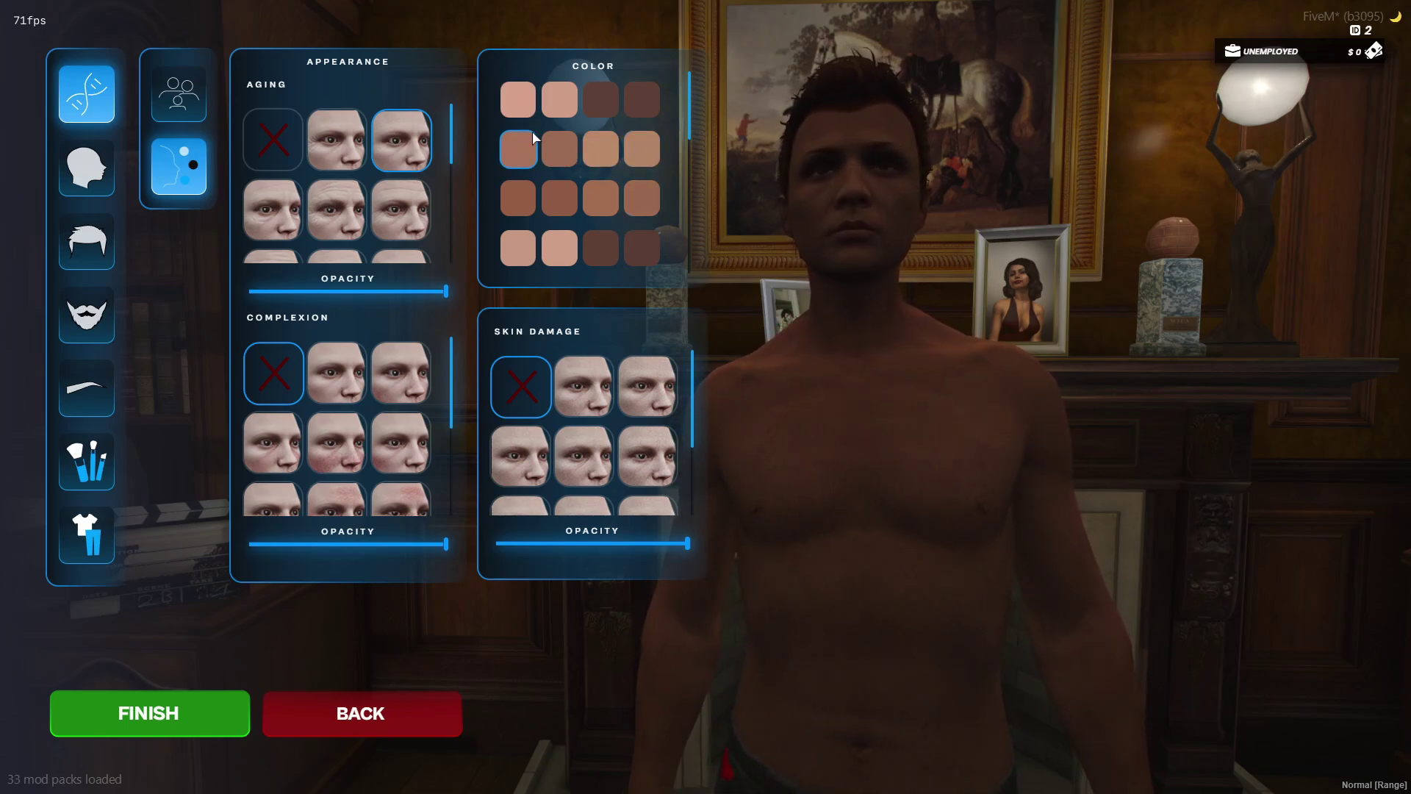
pyautogui.click(529, 109)
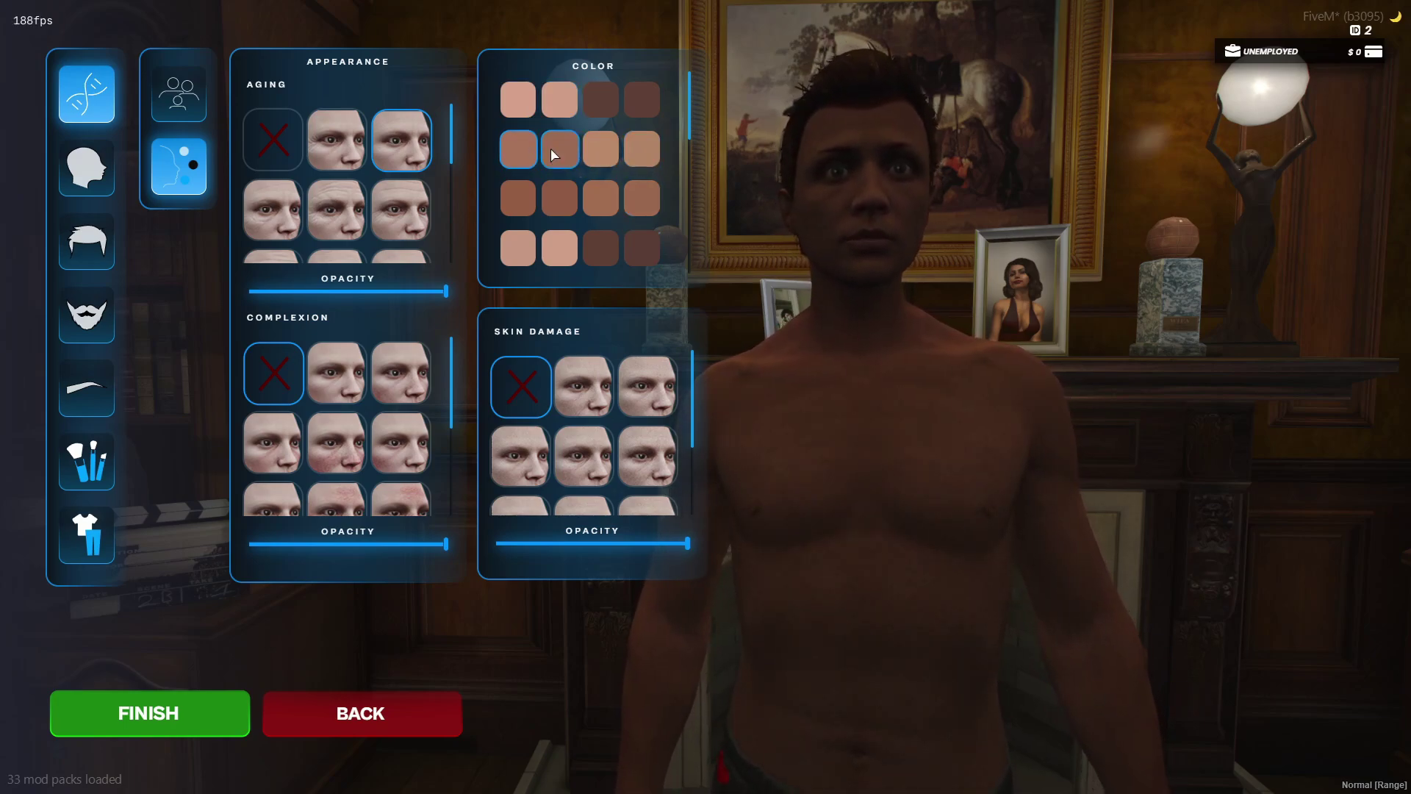
pyautogui.scroll(-1, 595, 432)
pyautogui.scroll(1, 585, 425)
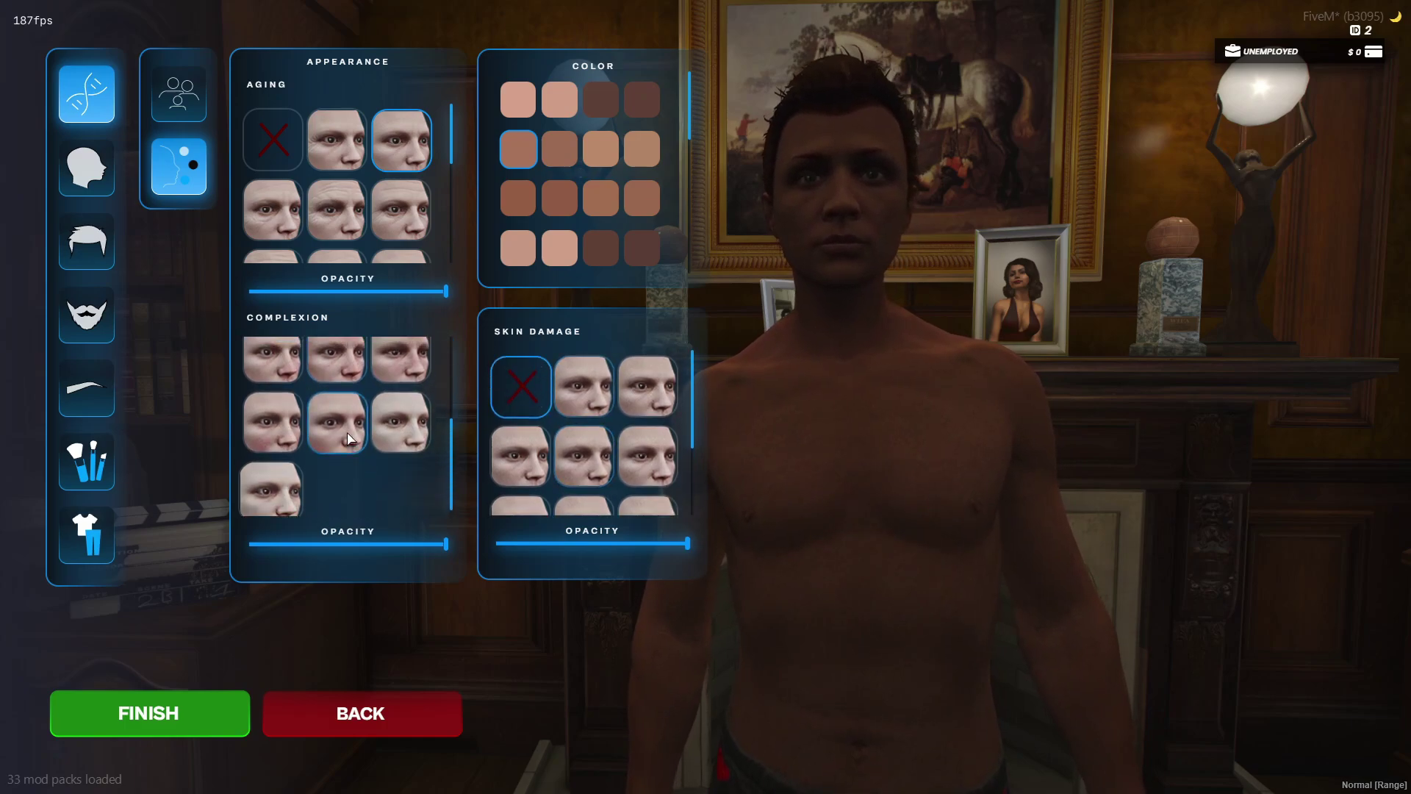
# Reduce the eye shape value slightly and look through the eye color, nose and lip options
pyautogui.click(86, 167)
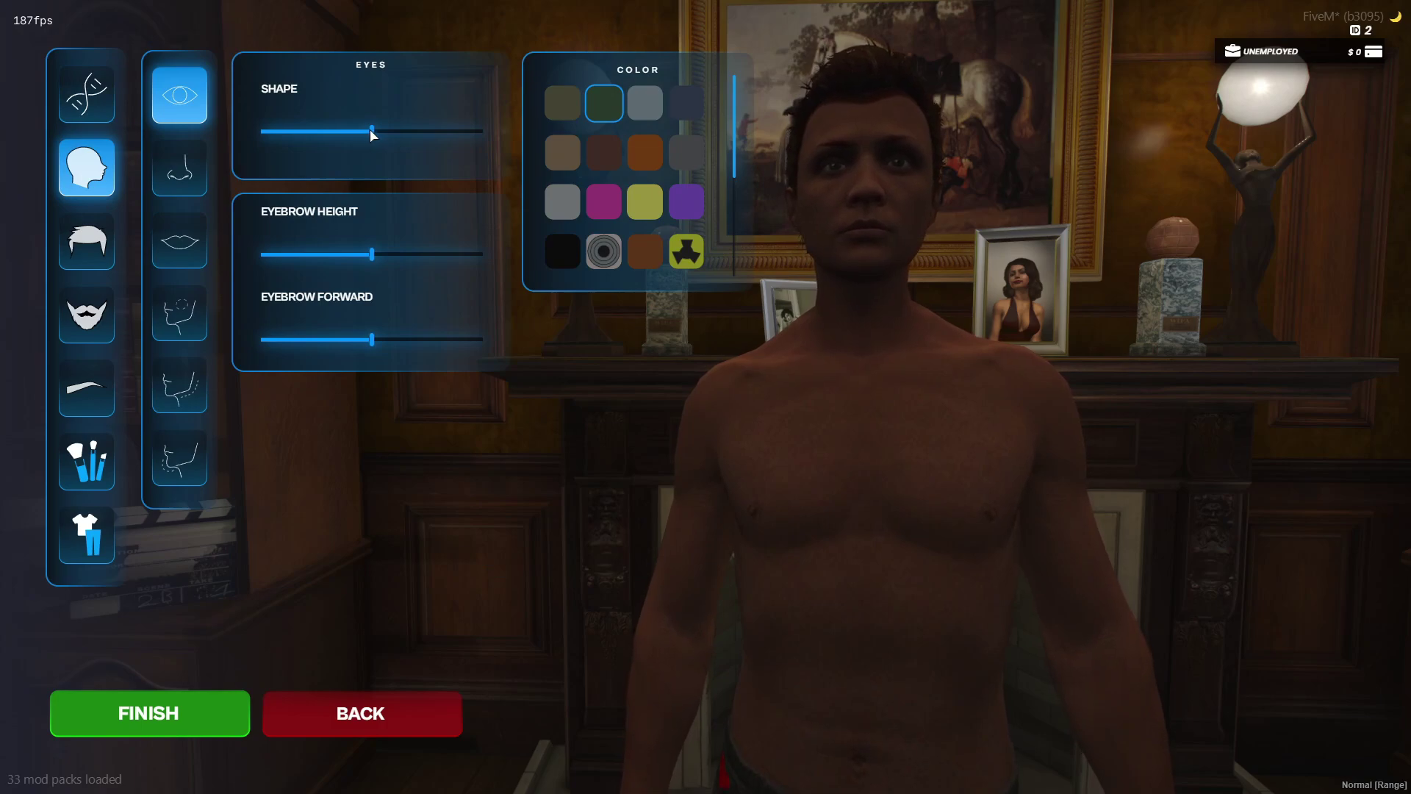
pyautogui.moveTo(371, 131)
pyautogui.mouseDown()
pyautogui.moveTo(311, 130)
pyautogui.moveTo(457, 131)
pyautogui.moveTo(362, 150)
pyautogui.mouseUp()
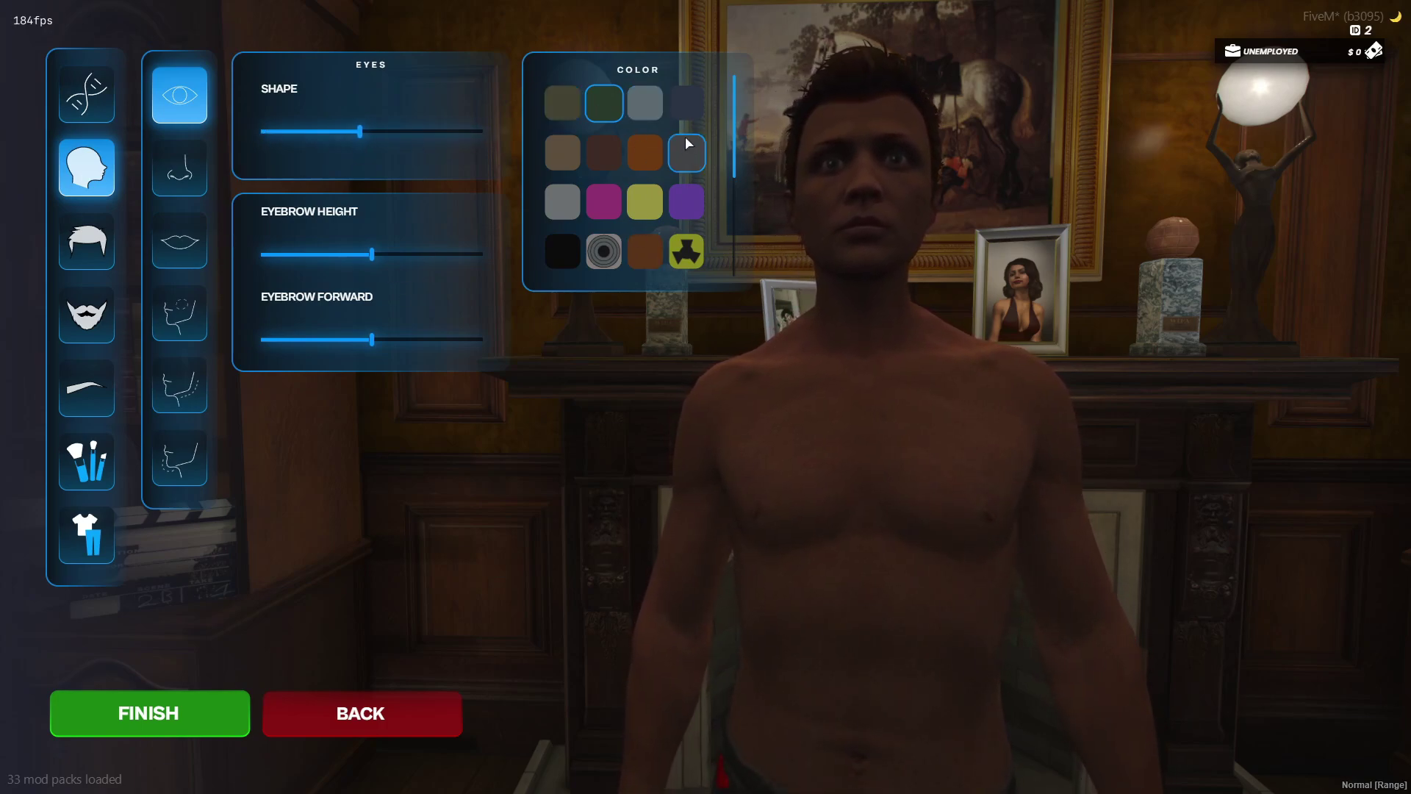
pyautogui.scroll(-3, 663, 221)
pyautogui.click(179, 167)
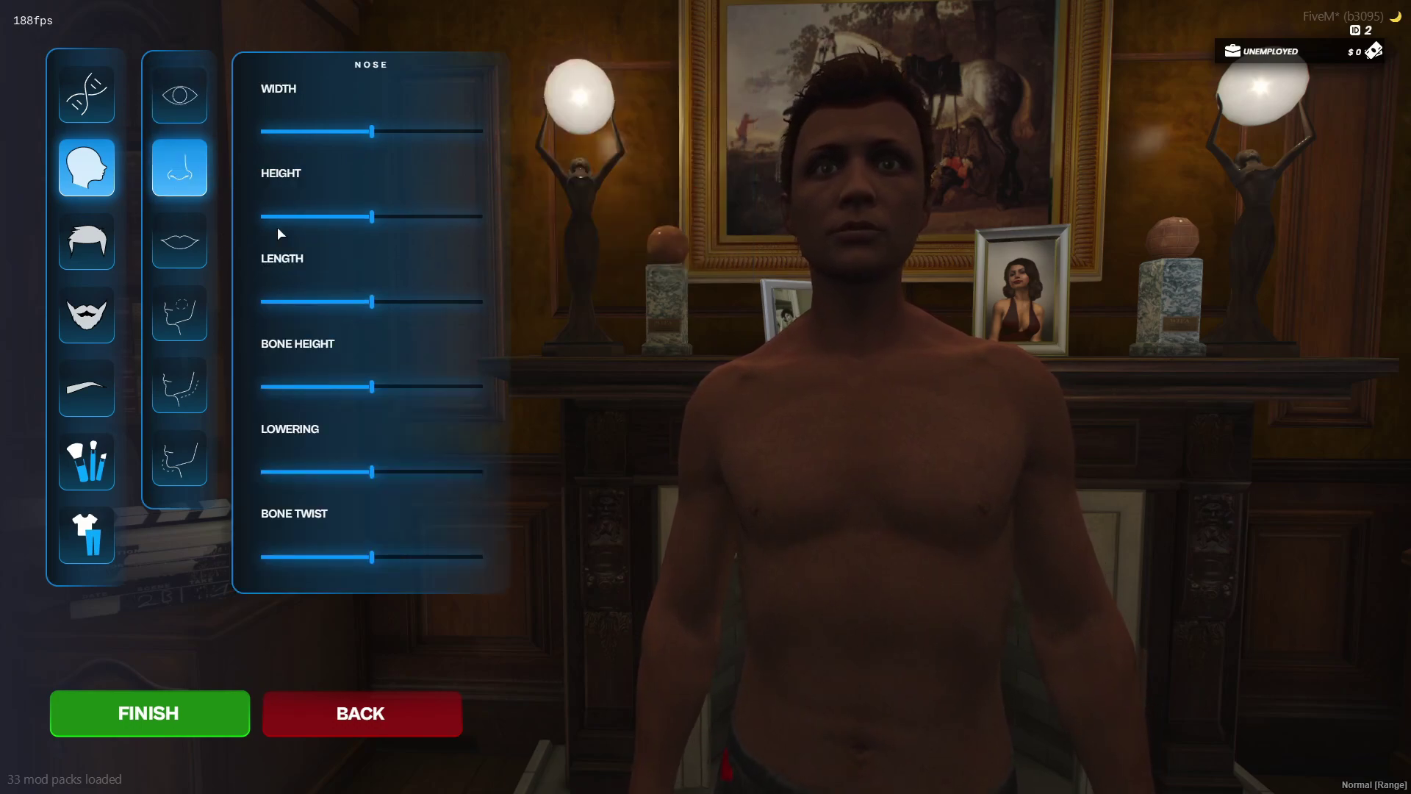
pyautogui.click(178, 246)
# Try several hairstyles for the character and choose the short crop with a straight fringe
pyautogui.click(98, 259)
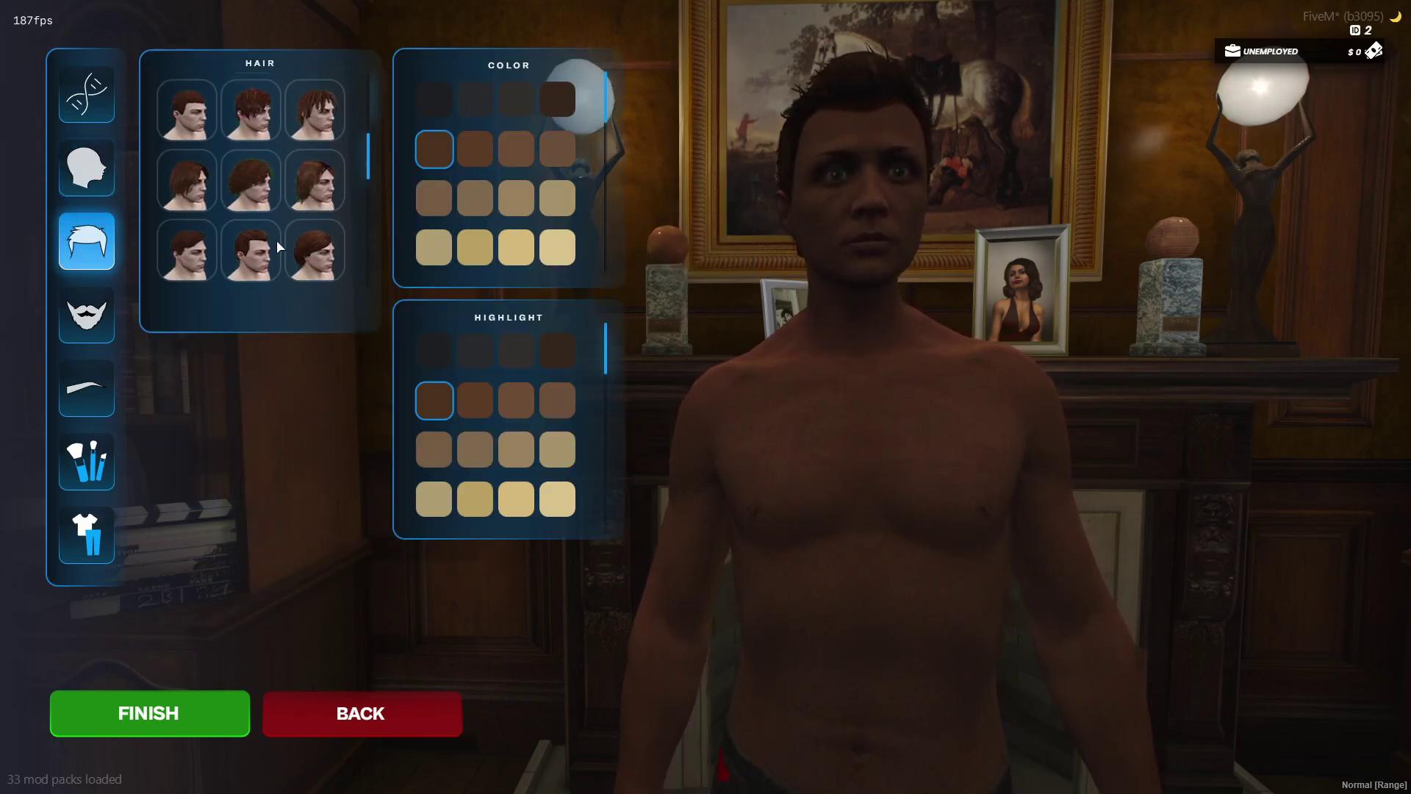
pyautogui.scroll(-3, 277, 240)
pyautogui.click(251, 158)
pyautogui.scroll(3, 280, 263)
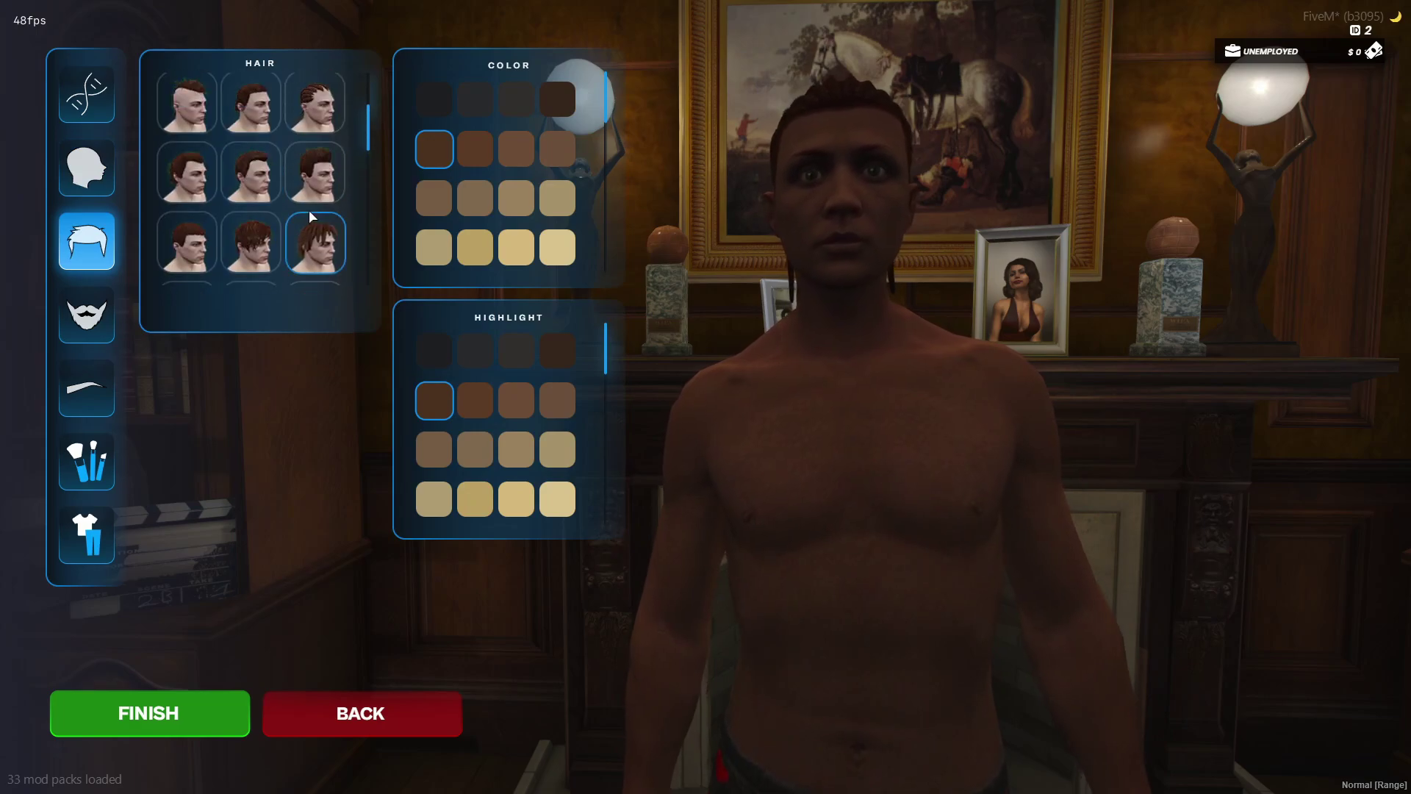
pyautogui.click(315, 172)
pyautogui.click(250, 172)
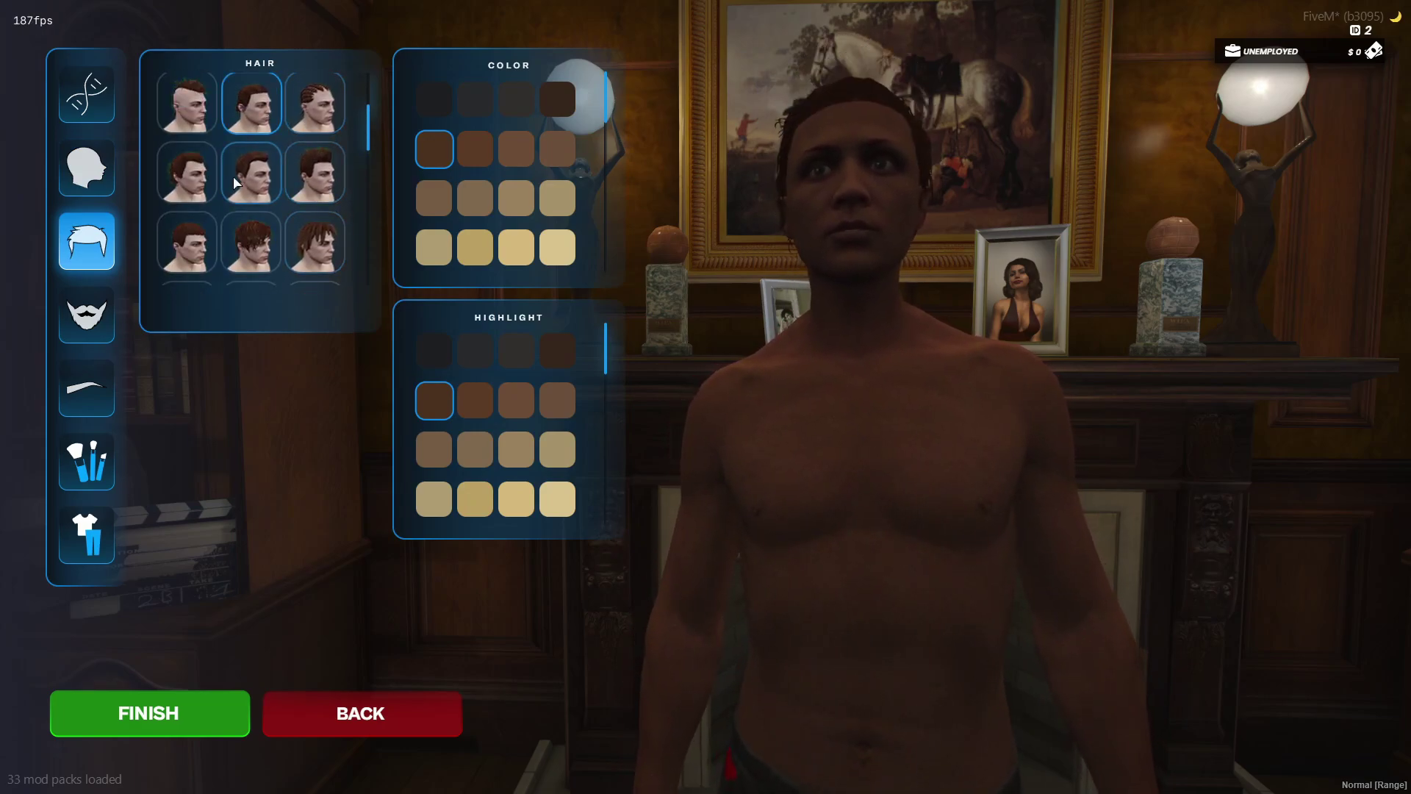
pyautogui.scroll(-1, 213, 195)
# Try different hair colors and set the hair to black, the first color swatch
pyautogui.click(519, 99)
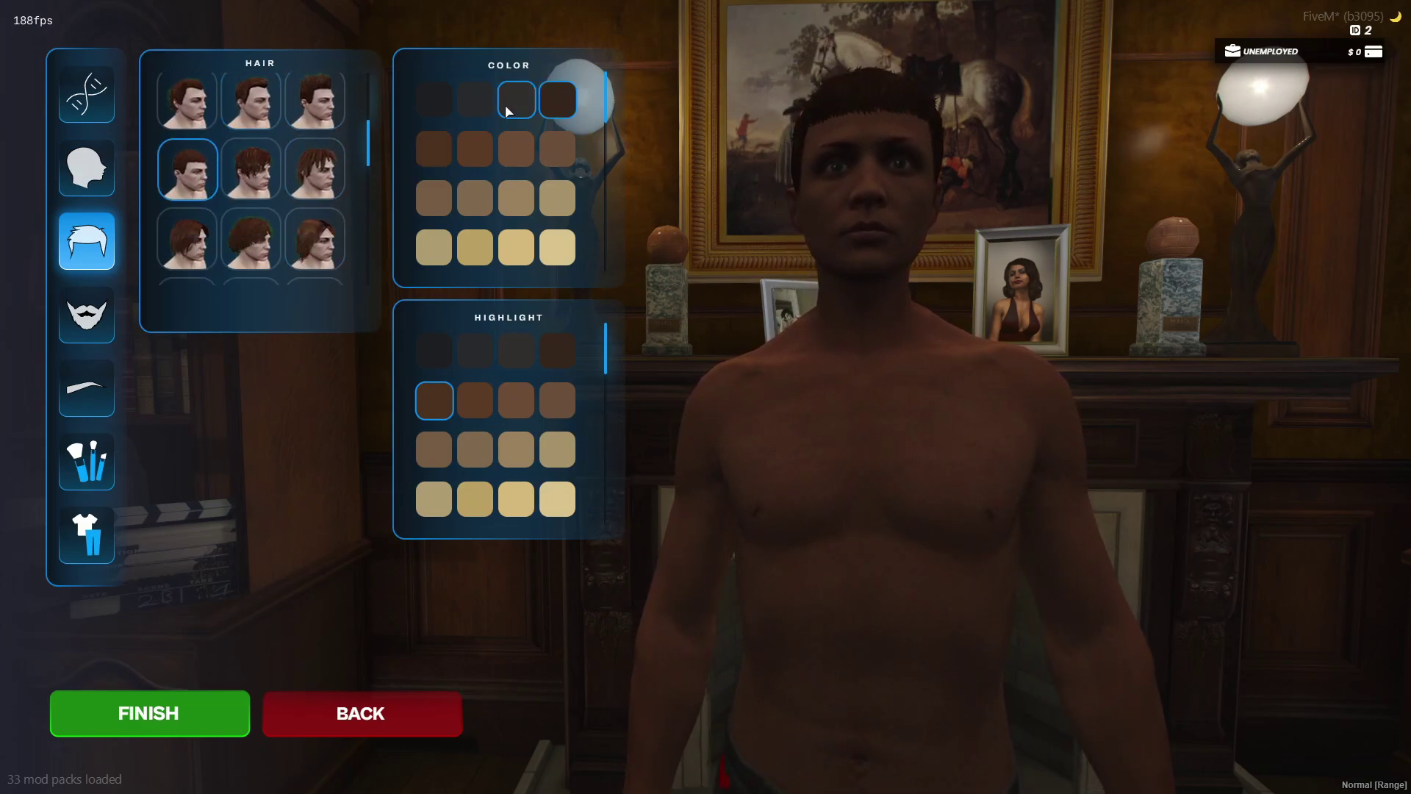
pyautogui.click(558, 248)
pyautogui.click(435, 99)
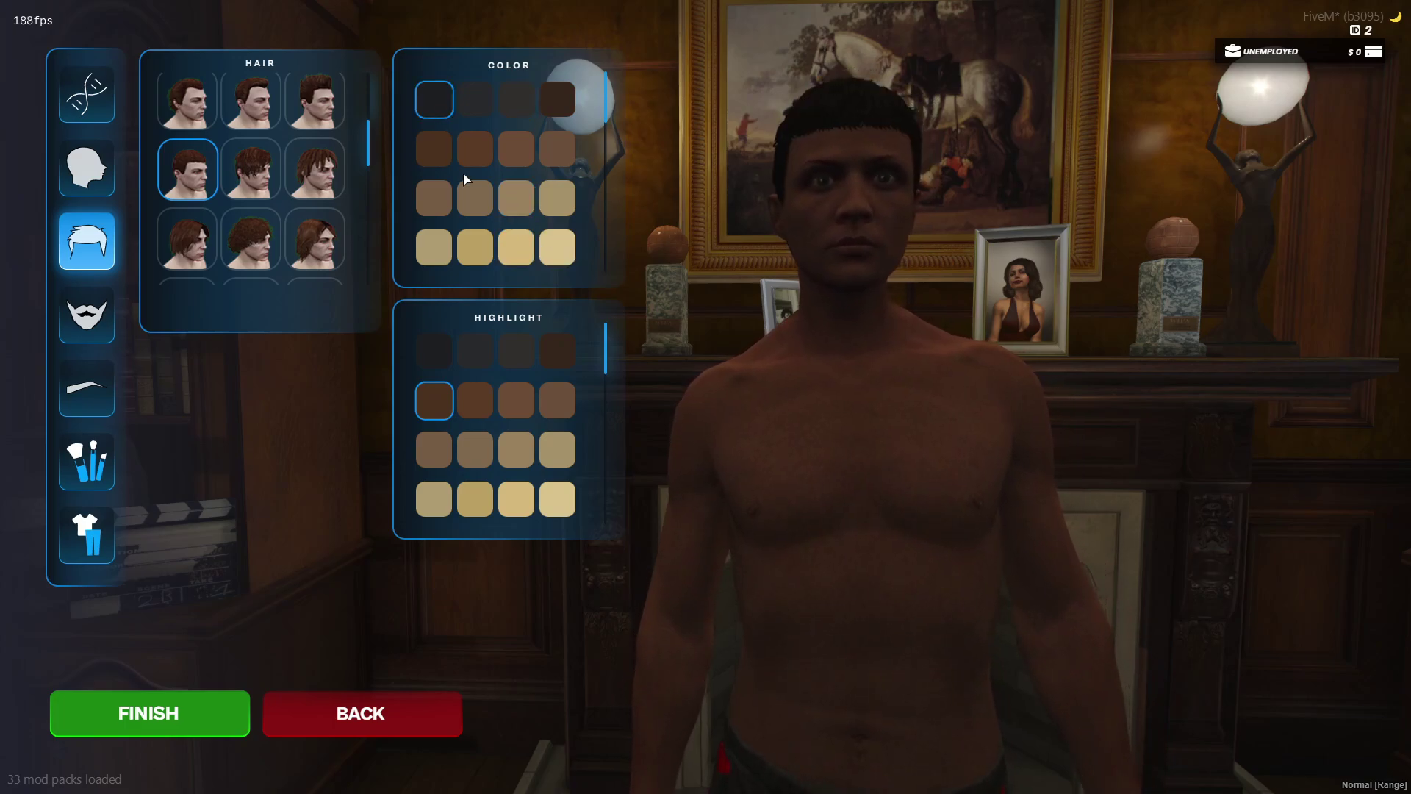
# Look through the beard, body hair, eyebrow and eyeshadow options of the character creator
pyautogui.click(103, 315)
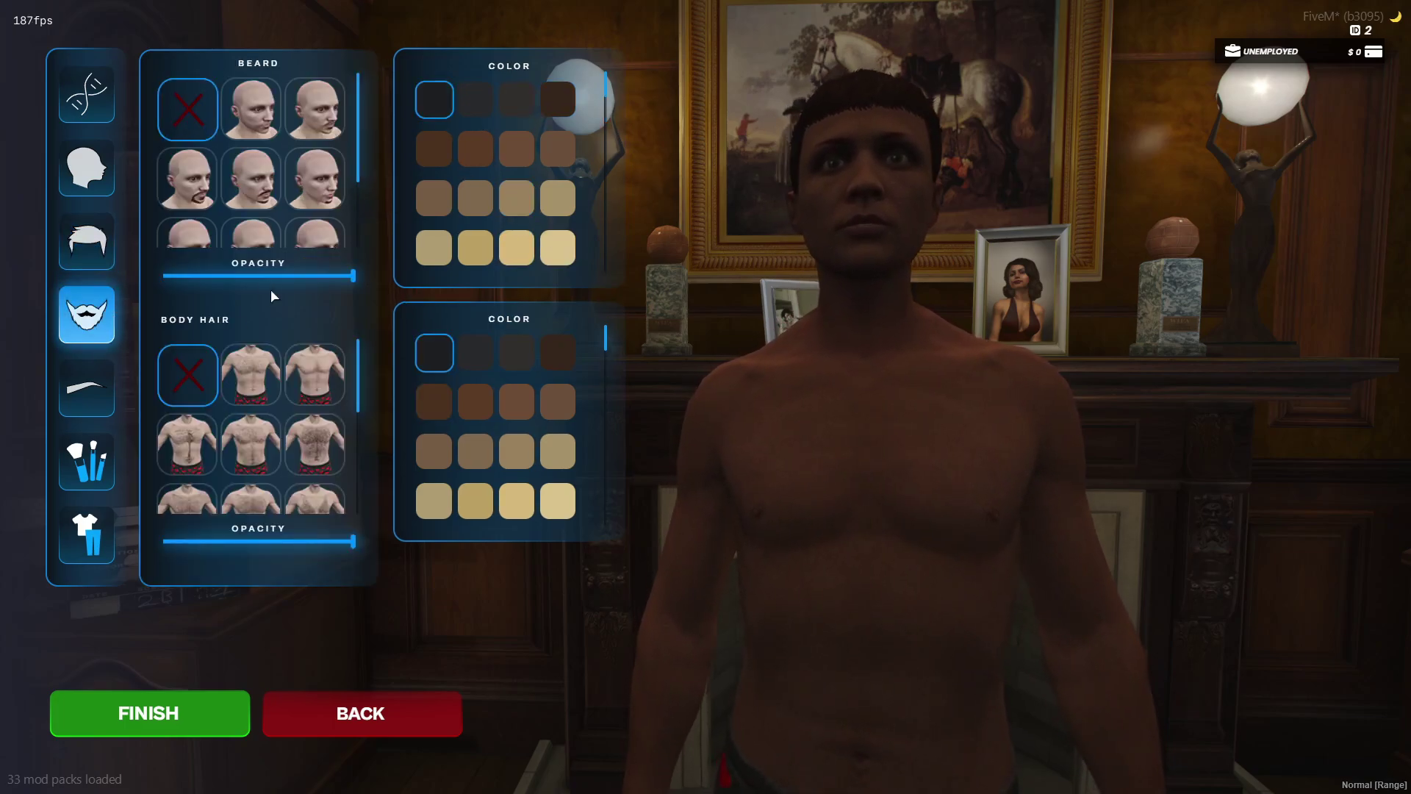
pyautogui.scroll(-2, 275, 158)
pyautogui.scroll(-2, 325, 428)
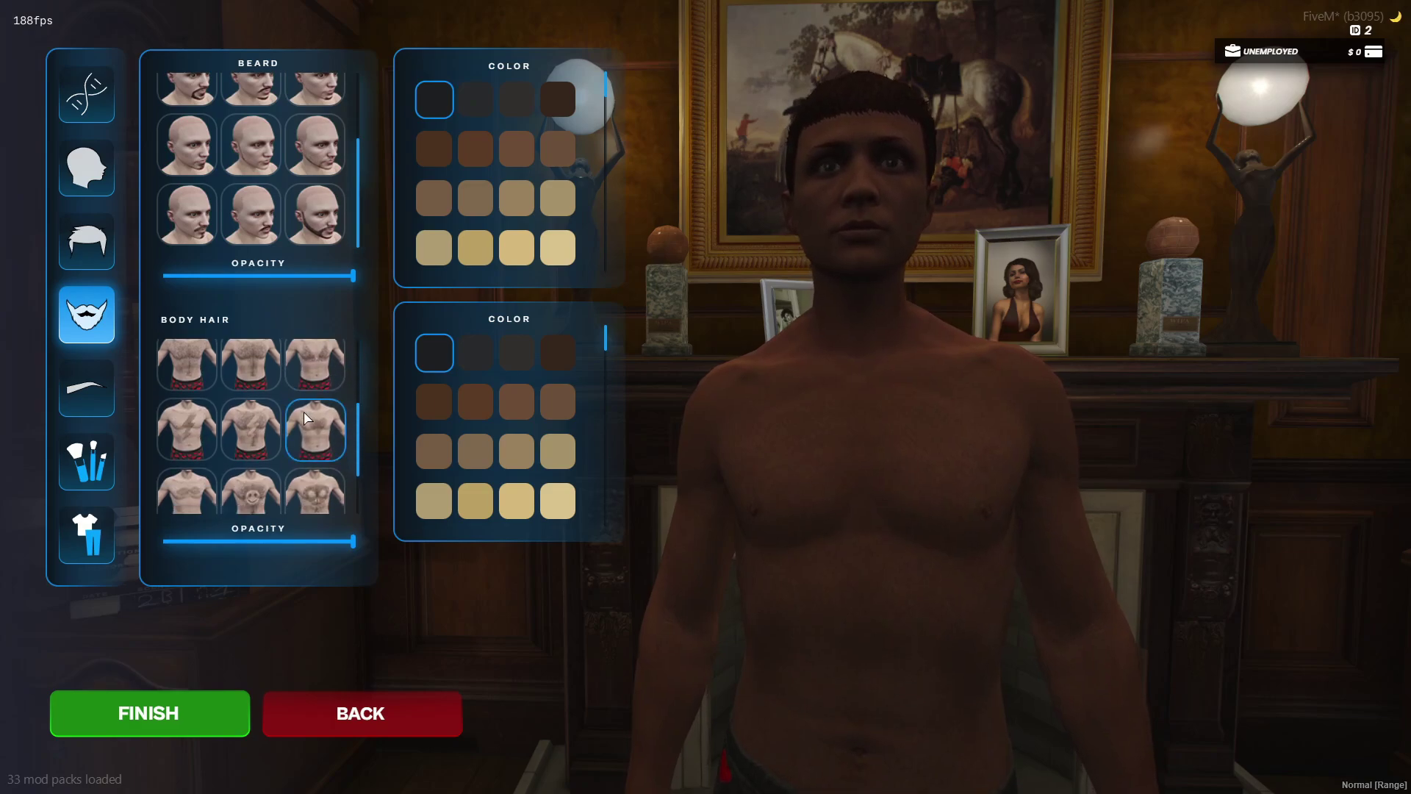
pyautogui.click(101, 385)
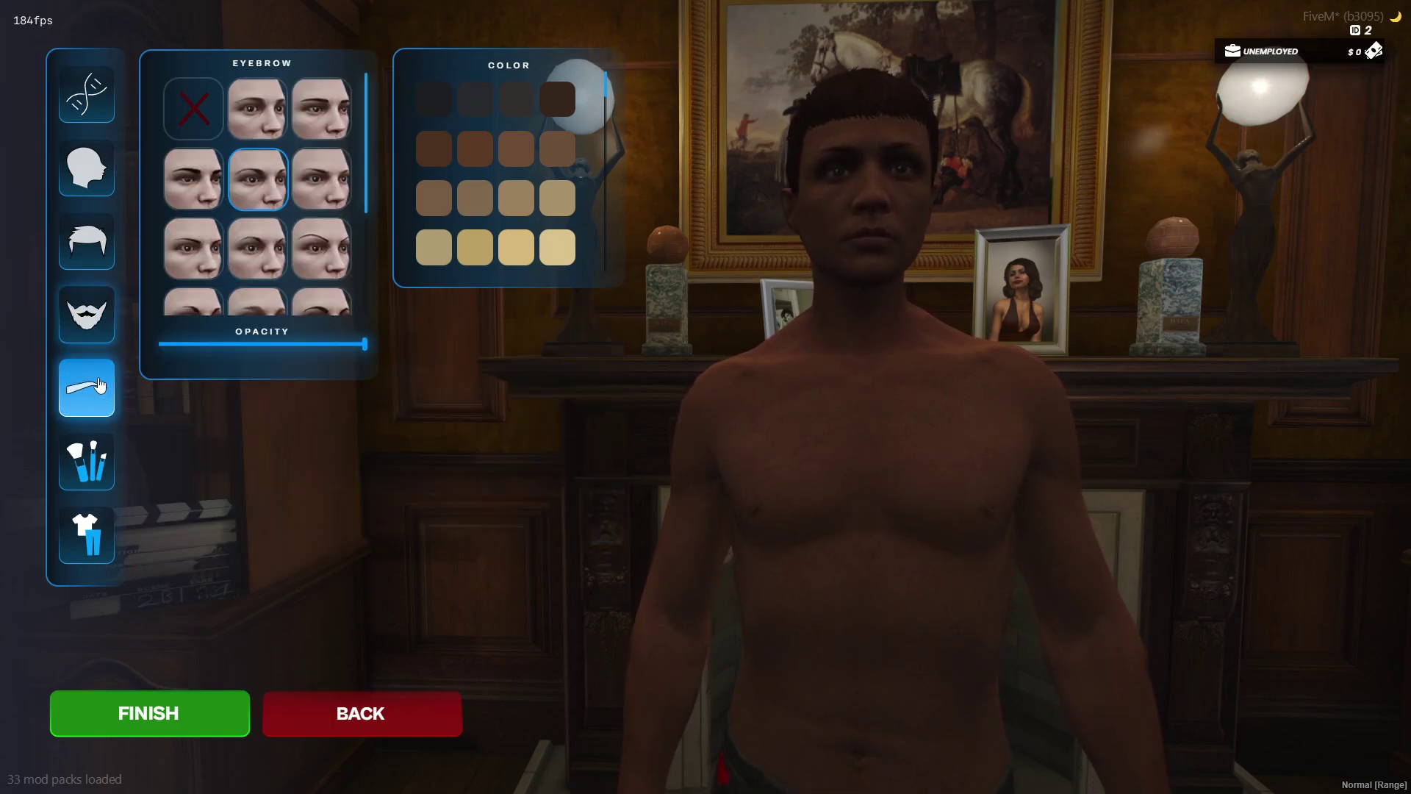
pyautogui.scroll(-3, 257, 213)
pyautogui.click(257, 212)
pyautogui.click(87, 461)
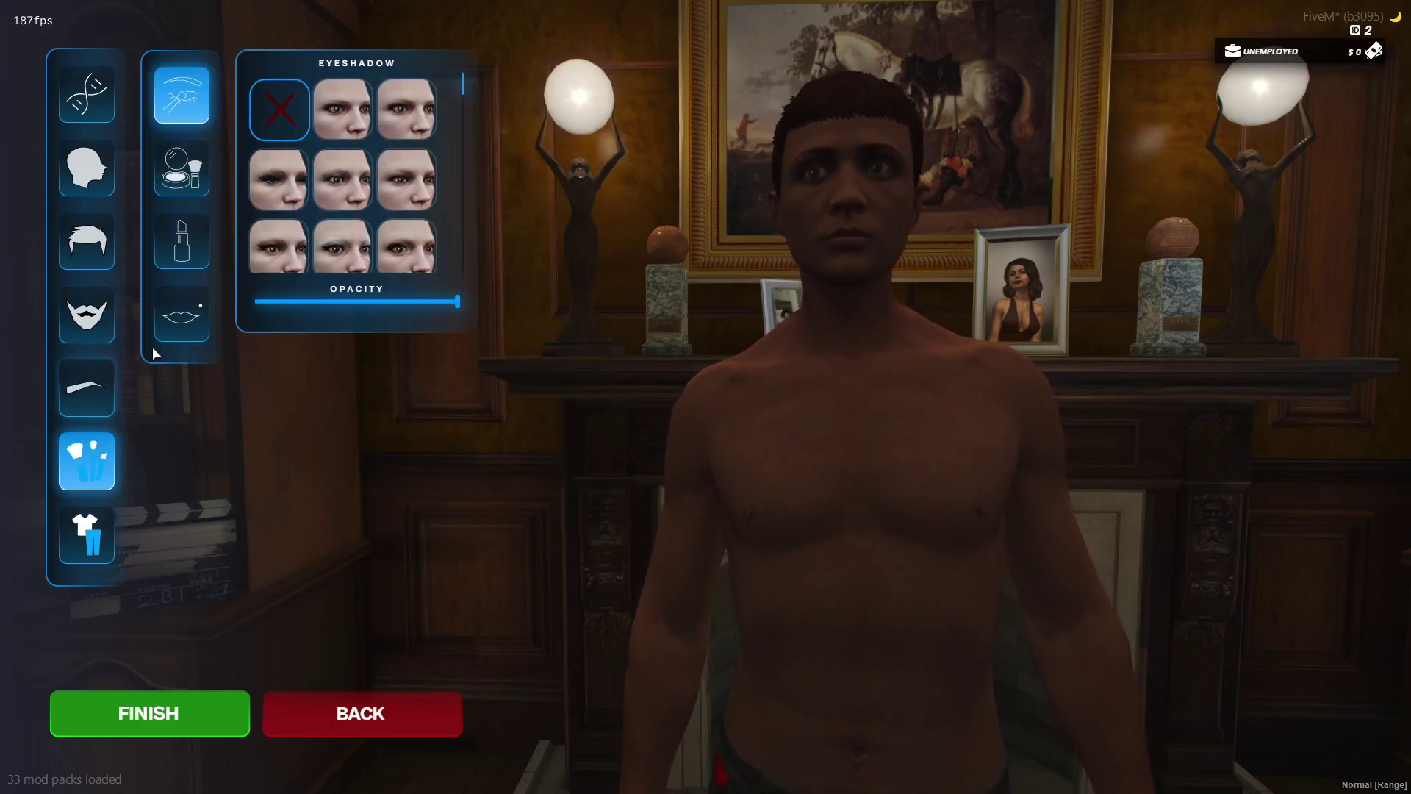
pyautogui.scroll(-3, 346, 220)
pyautogui.scroll(5, 351, 230)
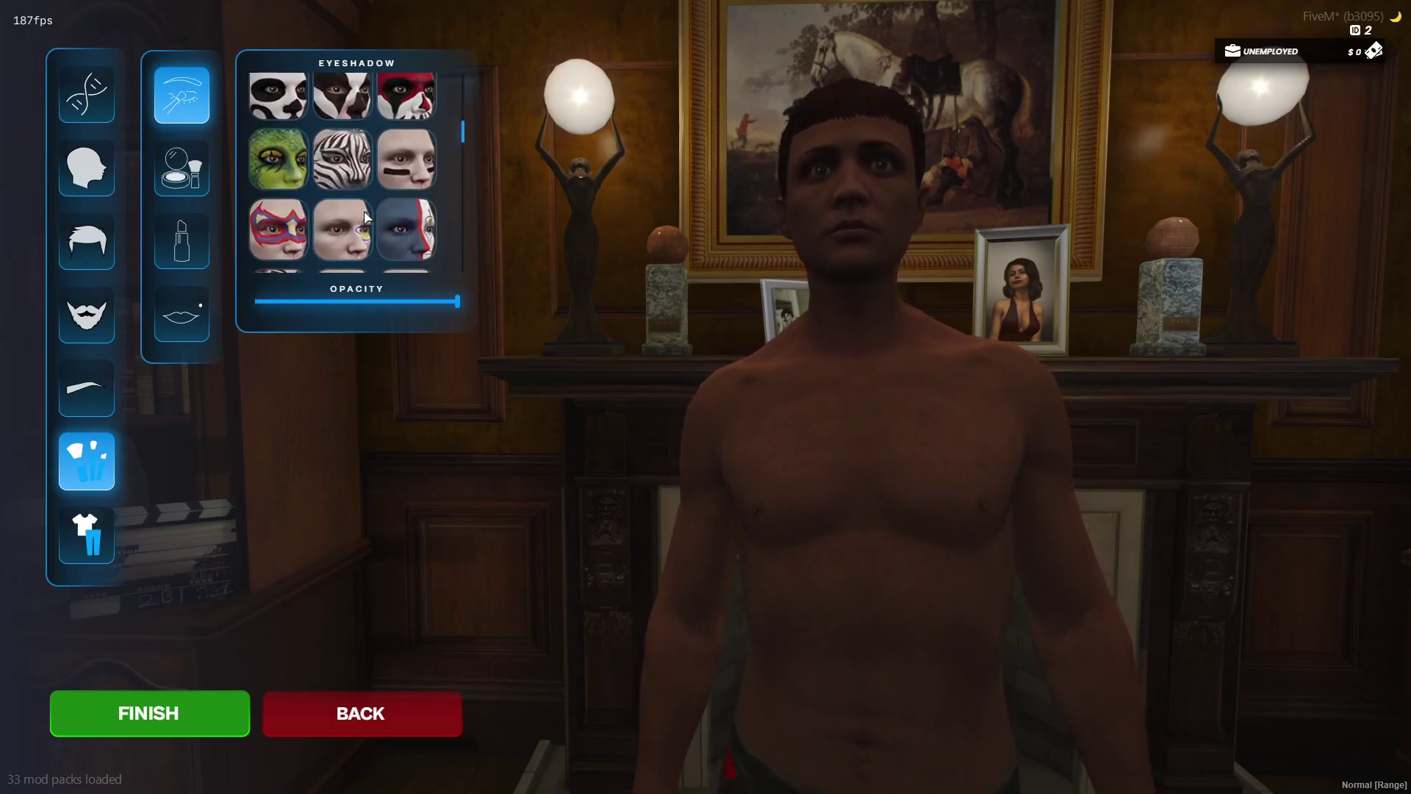
# Dress the character in the black suit with bow tie and finish the appearance setup
pyautogui.click(87, 534)
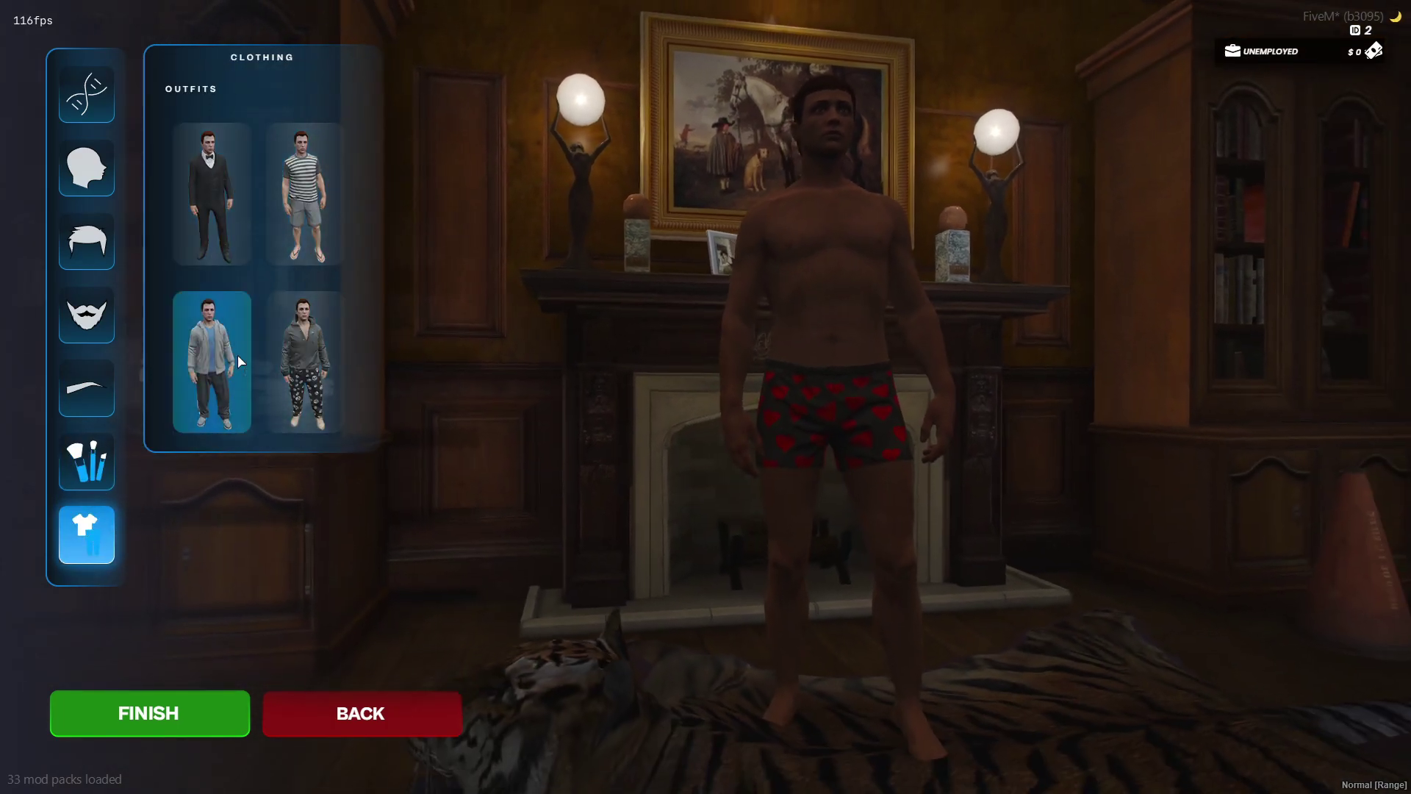
pyautogui.click(247, 218)
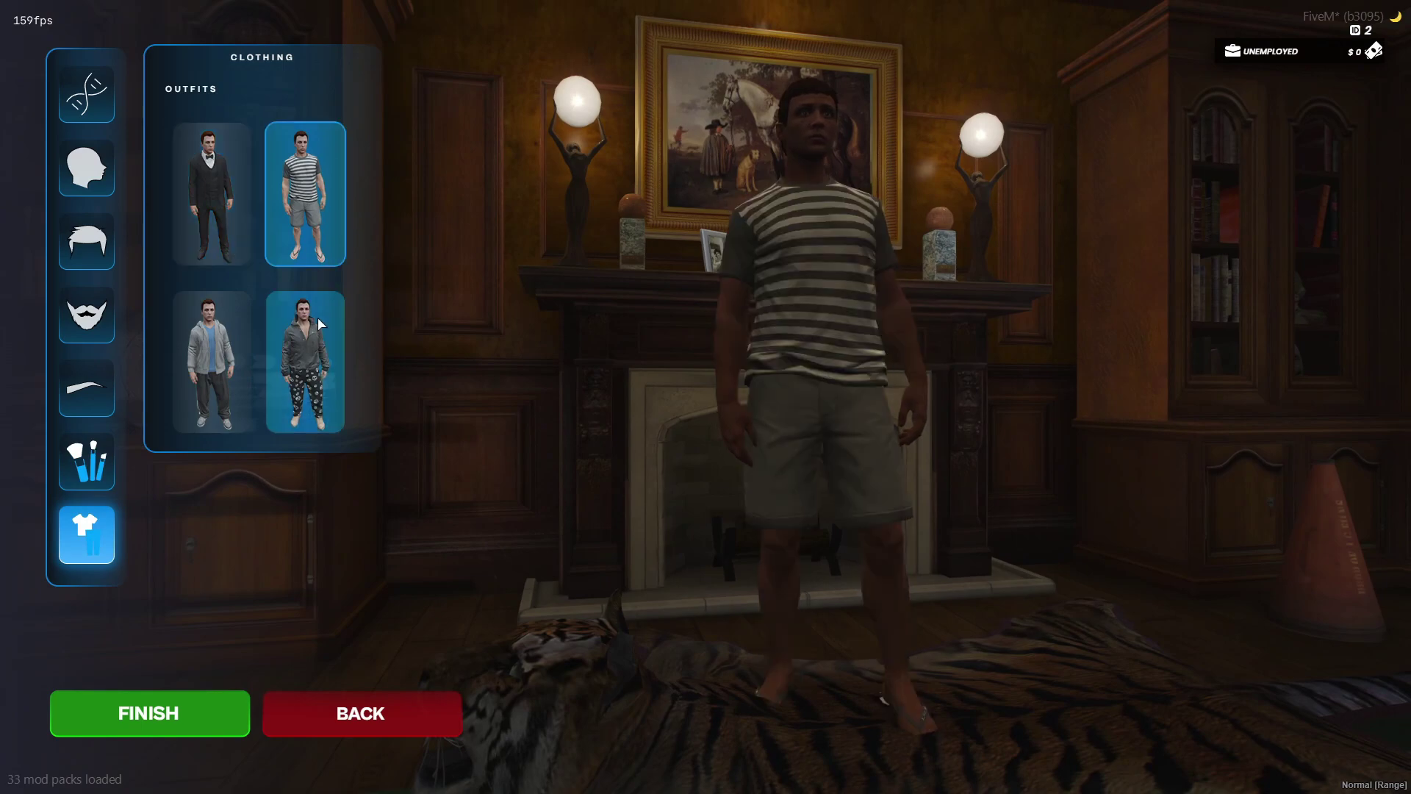
pyautogui.click(203, 725)
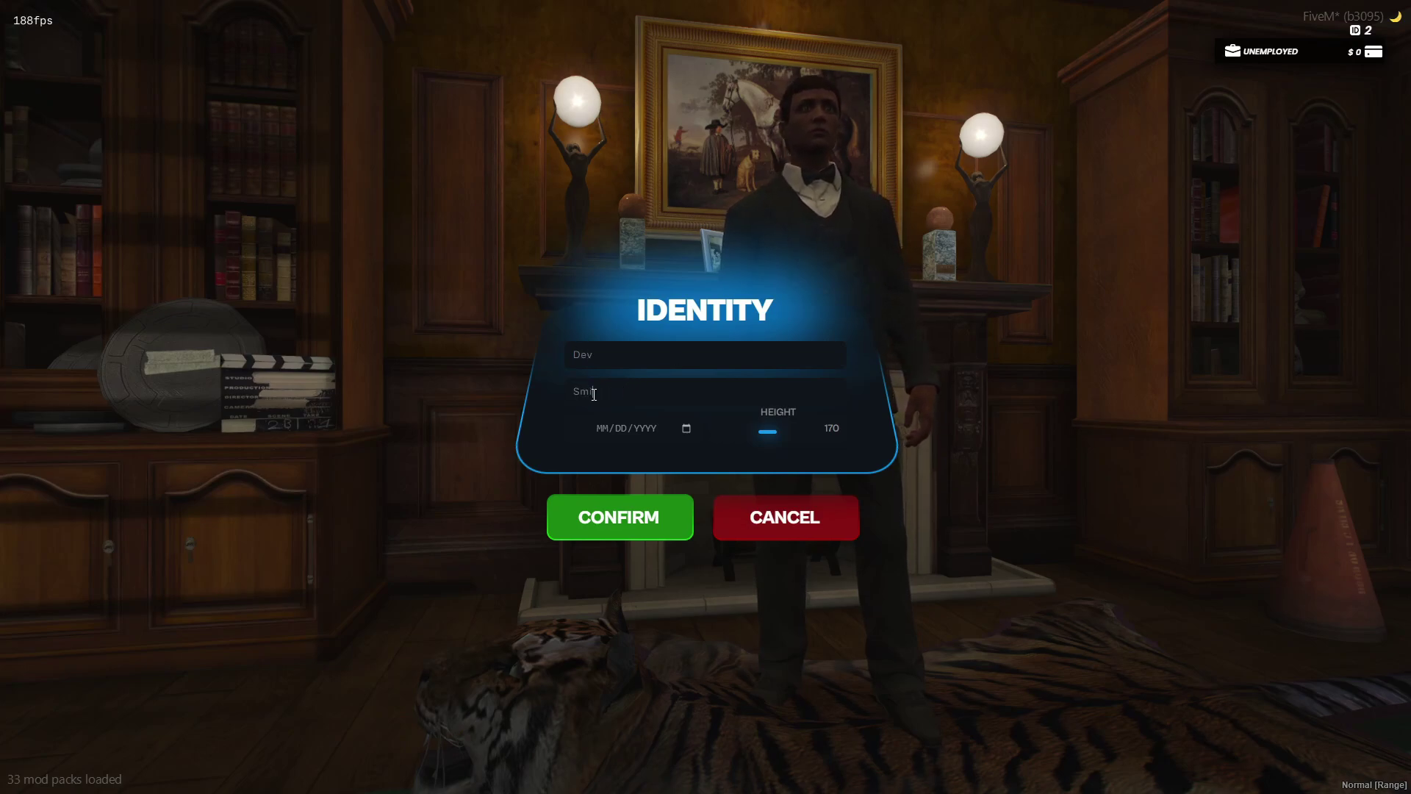
# Choose the character's date of birth in the identity form and confirm the identity
pyautogui.click(685, 429)
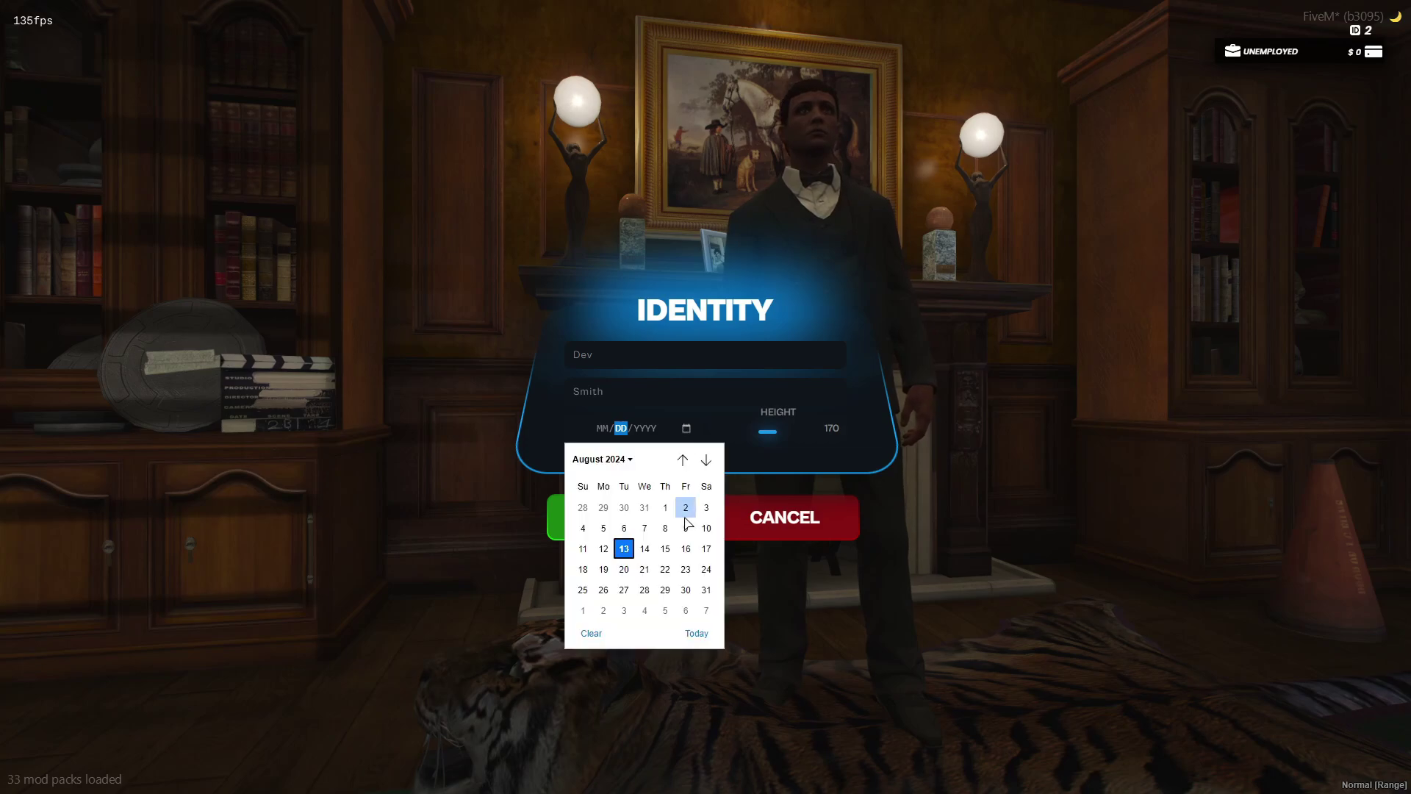
pyautogui.click(624, 463)
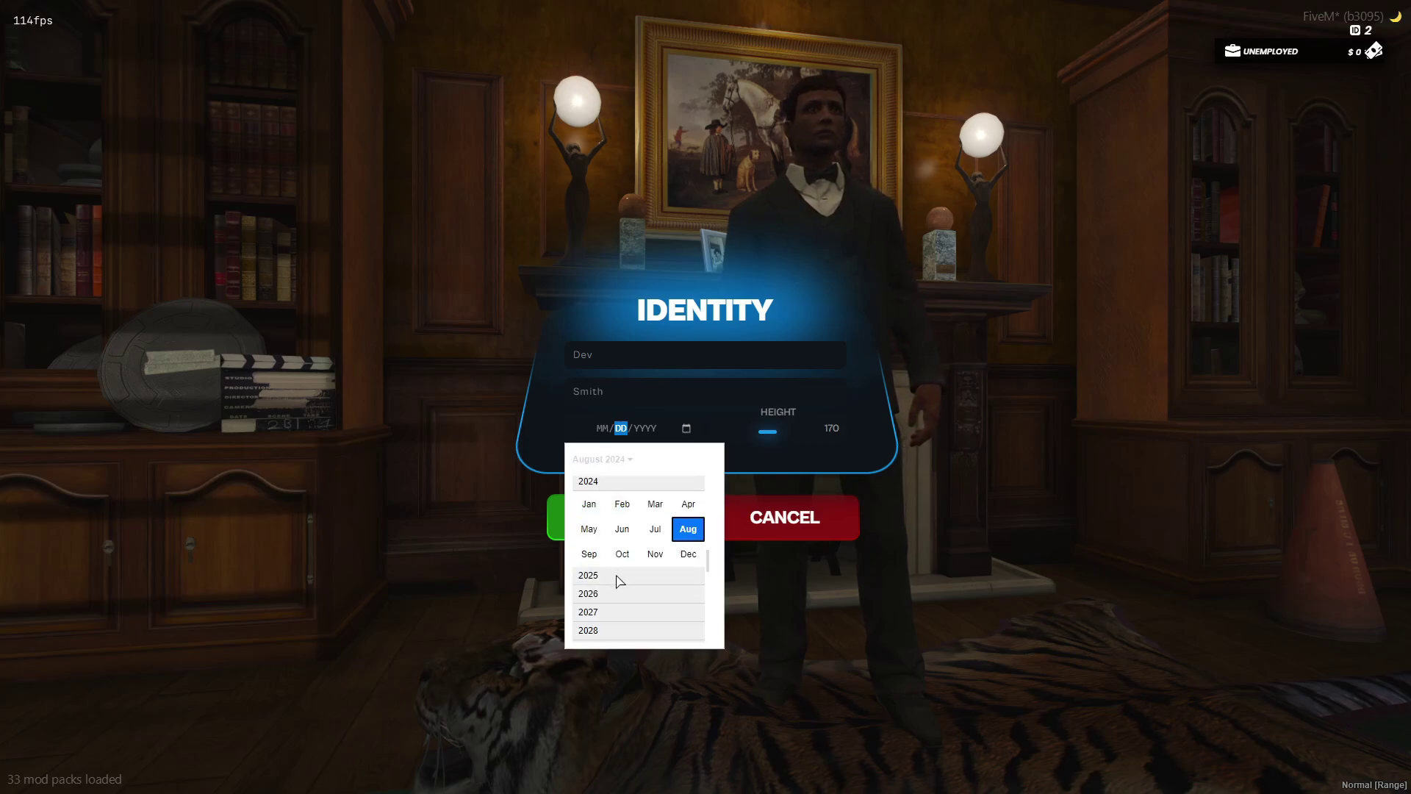
pyautogui.scroll(2, 624, 573)
pyautogui.moveTo(709, 561); pyautogui.dragTo(717, 504)
pyautogui.click(601, 516)
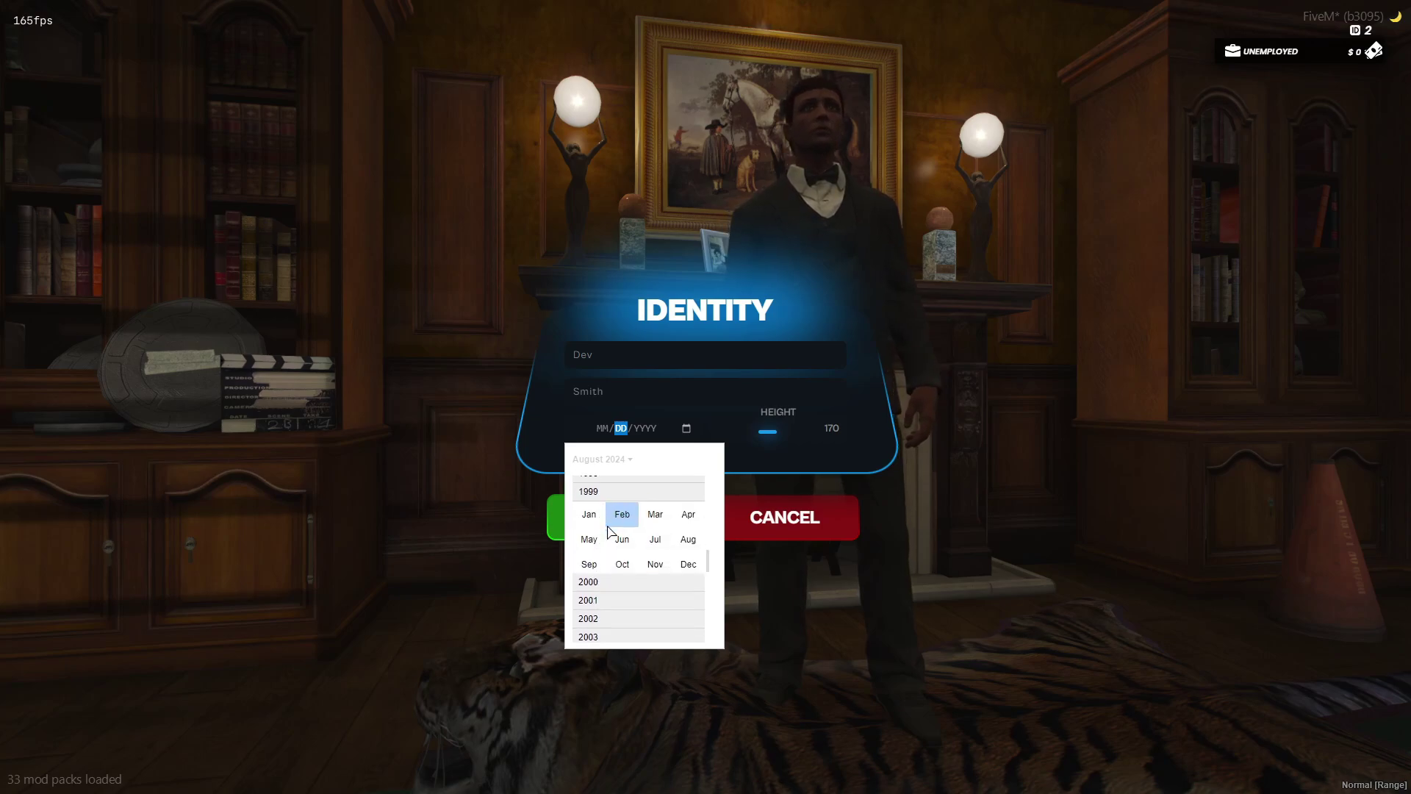
pyautogui.click(621, 507)
pyautogui.click(584, 549)
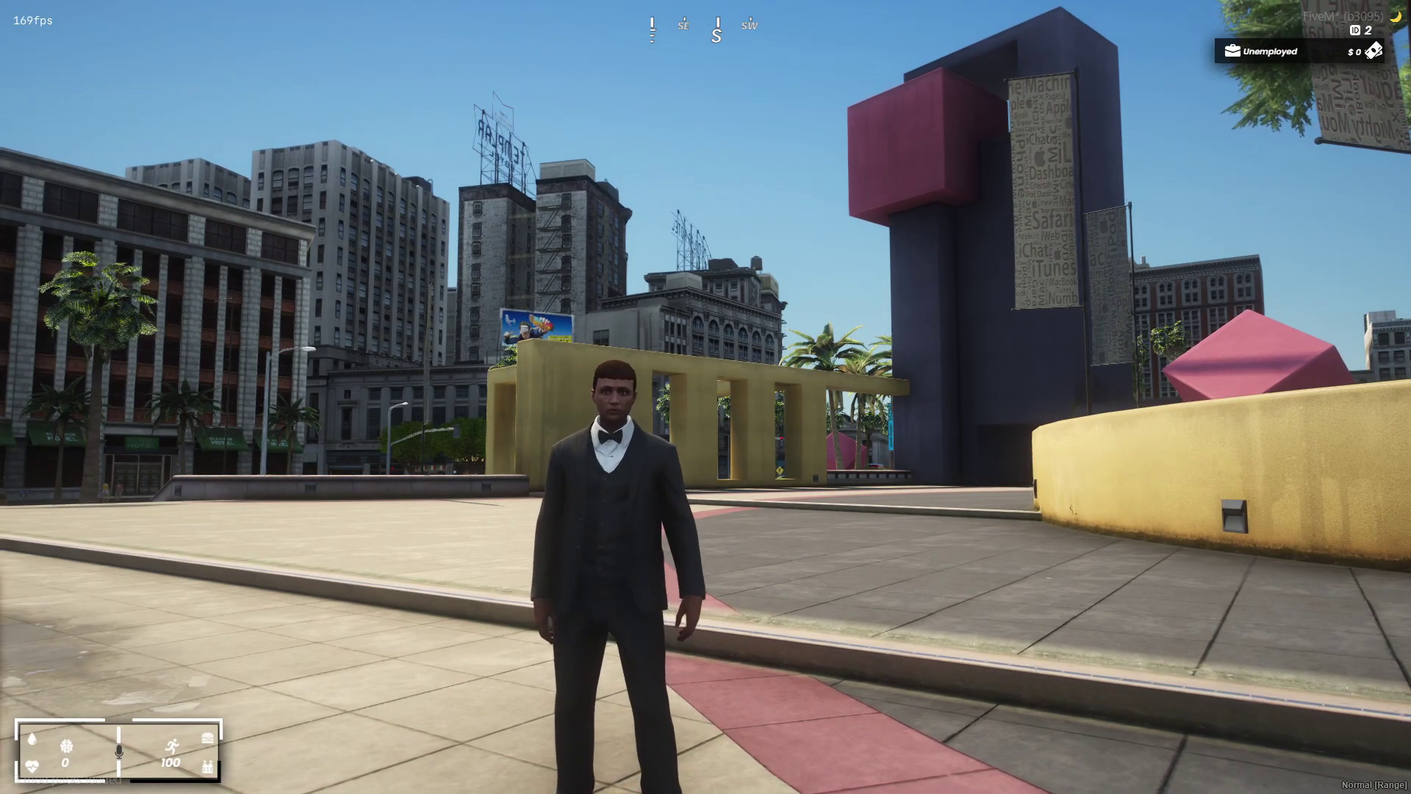
# Switch to Visual Studio Code and examine the Config.Spawns locations in config.lua
pyautogui.hotkey('alt', 'Tab')
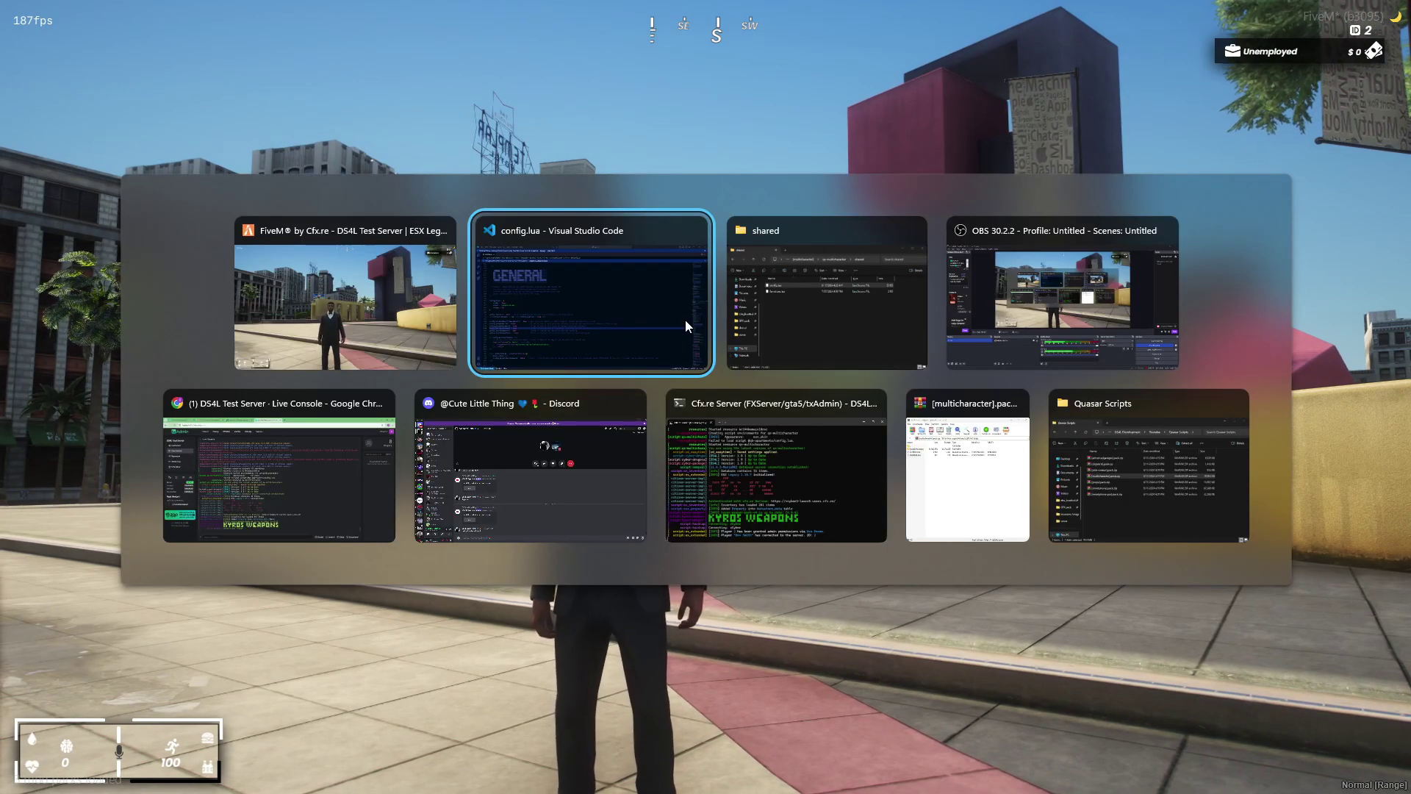
pyautogui.scroll(-8, 470, 559)
pyautogui.scroll(-10, 519, 494)
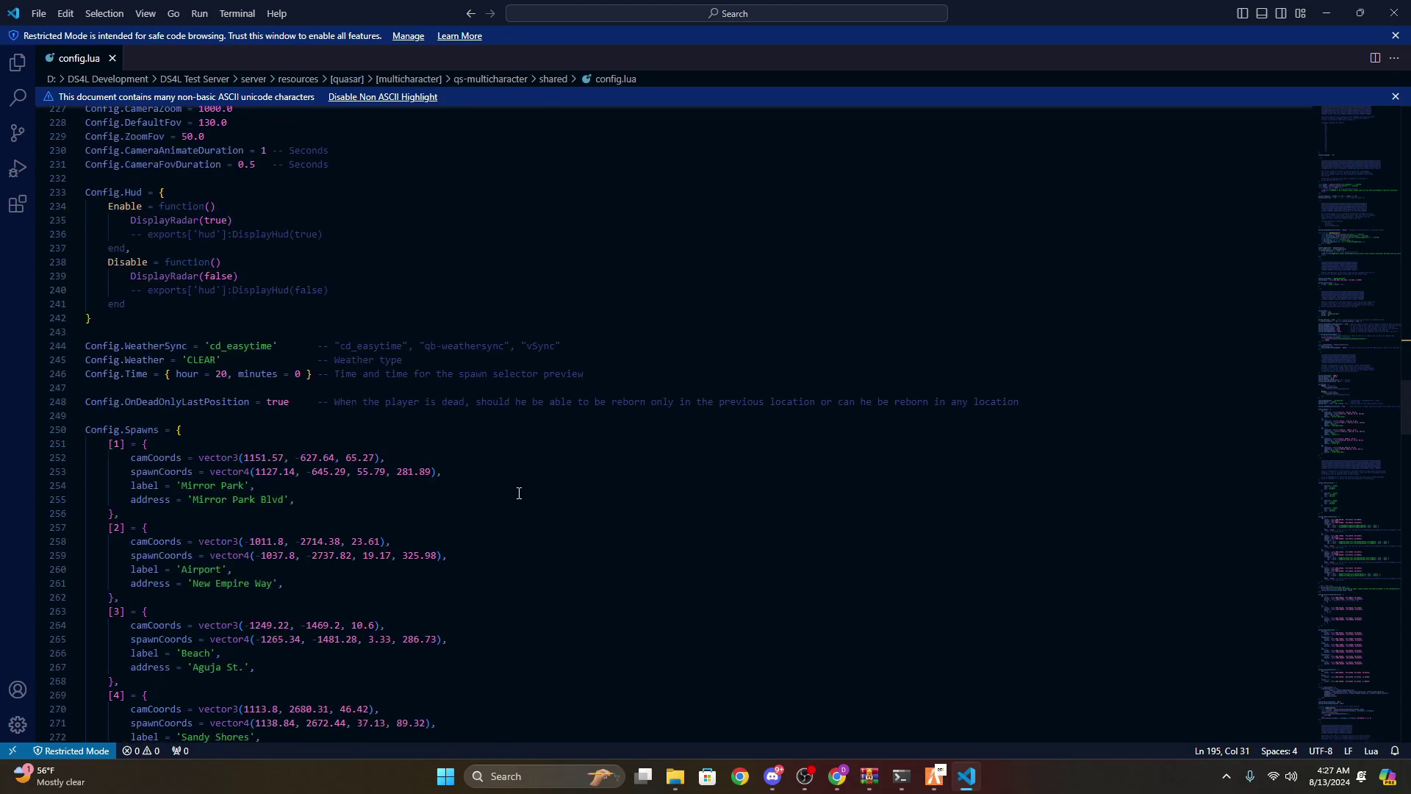
pyautogui.scroll(-5, 535, 491)
pyautogui.click(860, 329)
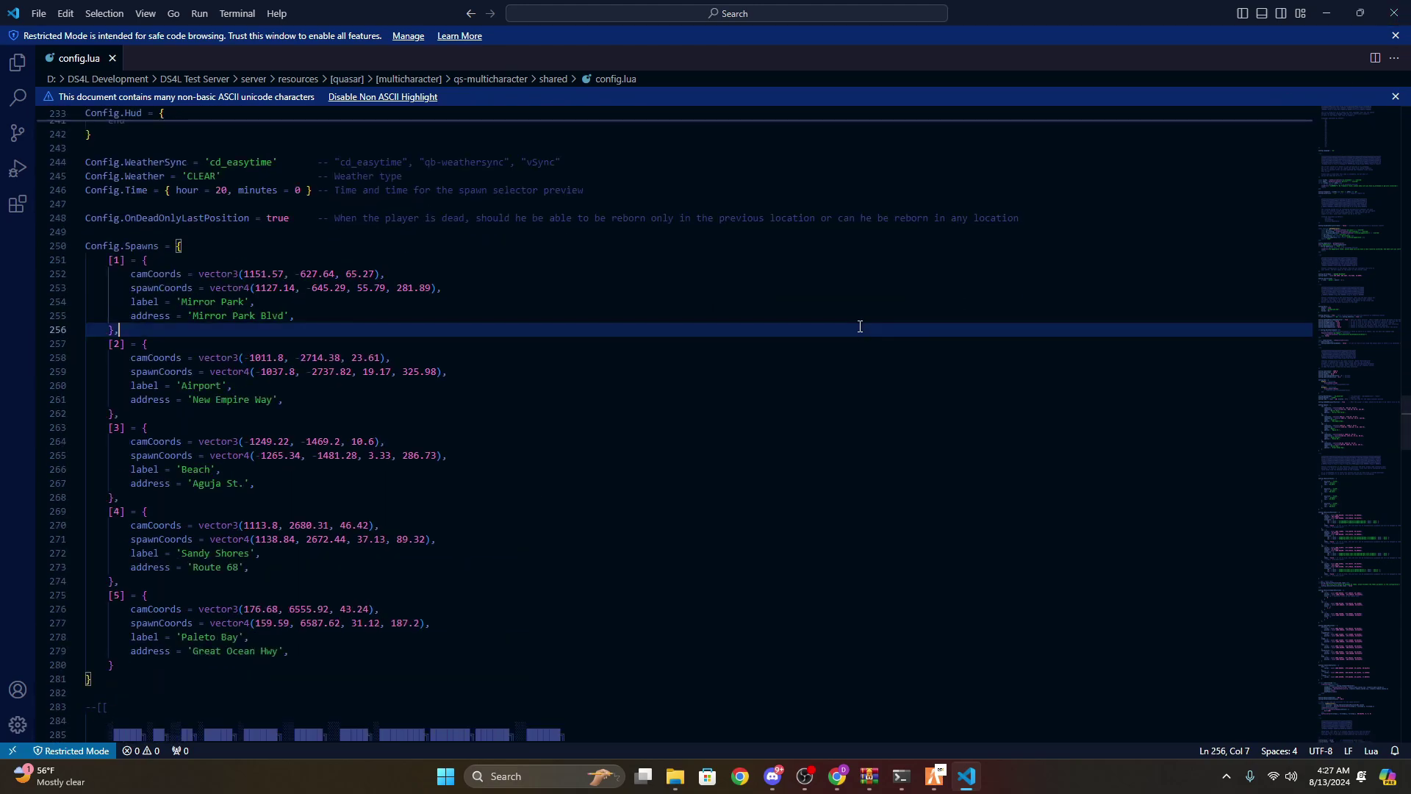
pyautogui.hotkey('ctrl', 'f')
pyautogui.hotkey('alt', 'Tab')
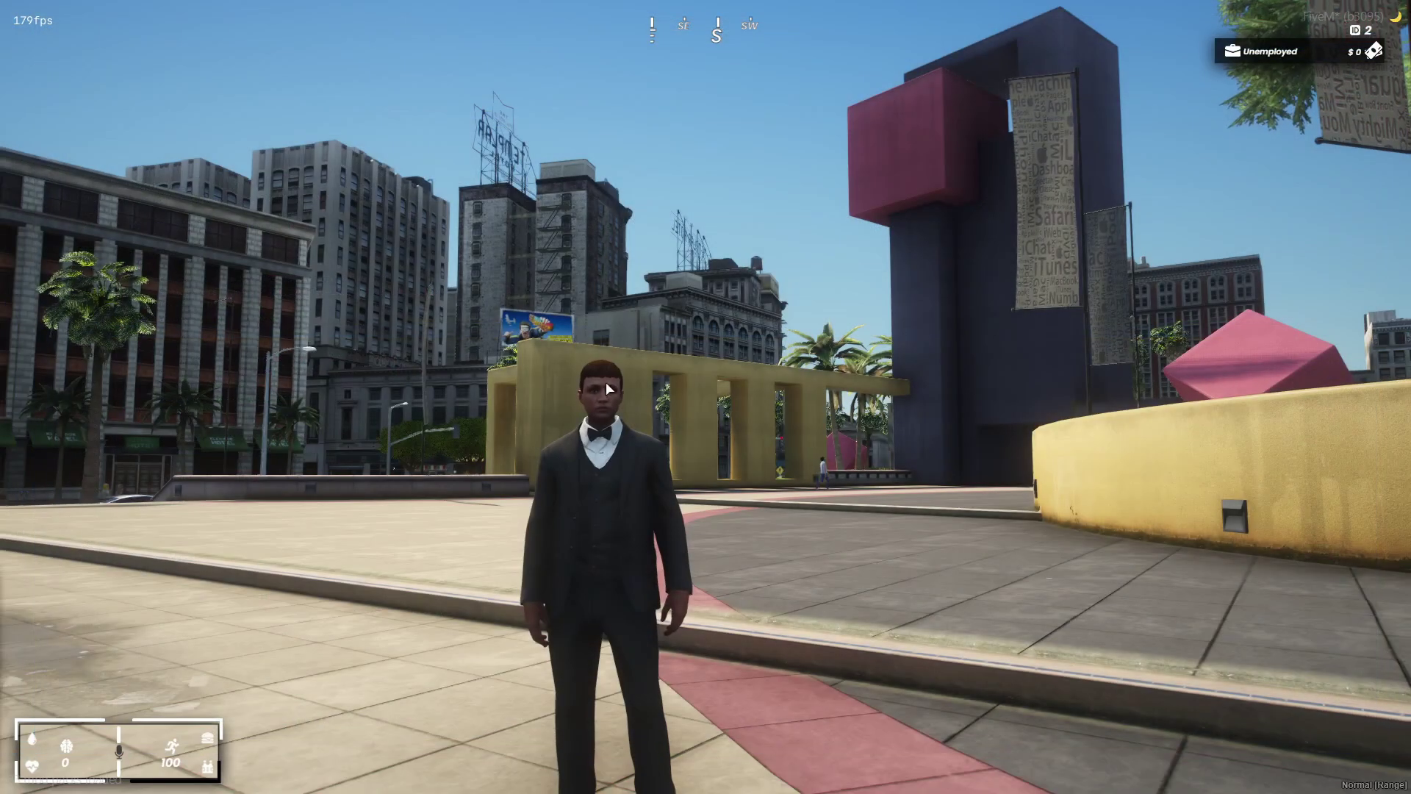
# Switch to File Explorer and open the qs-multicharacter folder as a project in Visual Studio Code
pyautogui.press('super')
pyautogui.moveTo(691, 785)
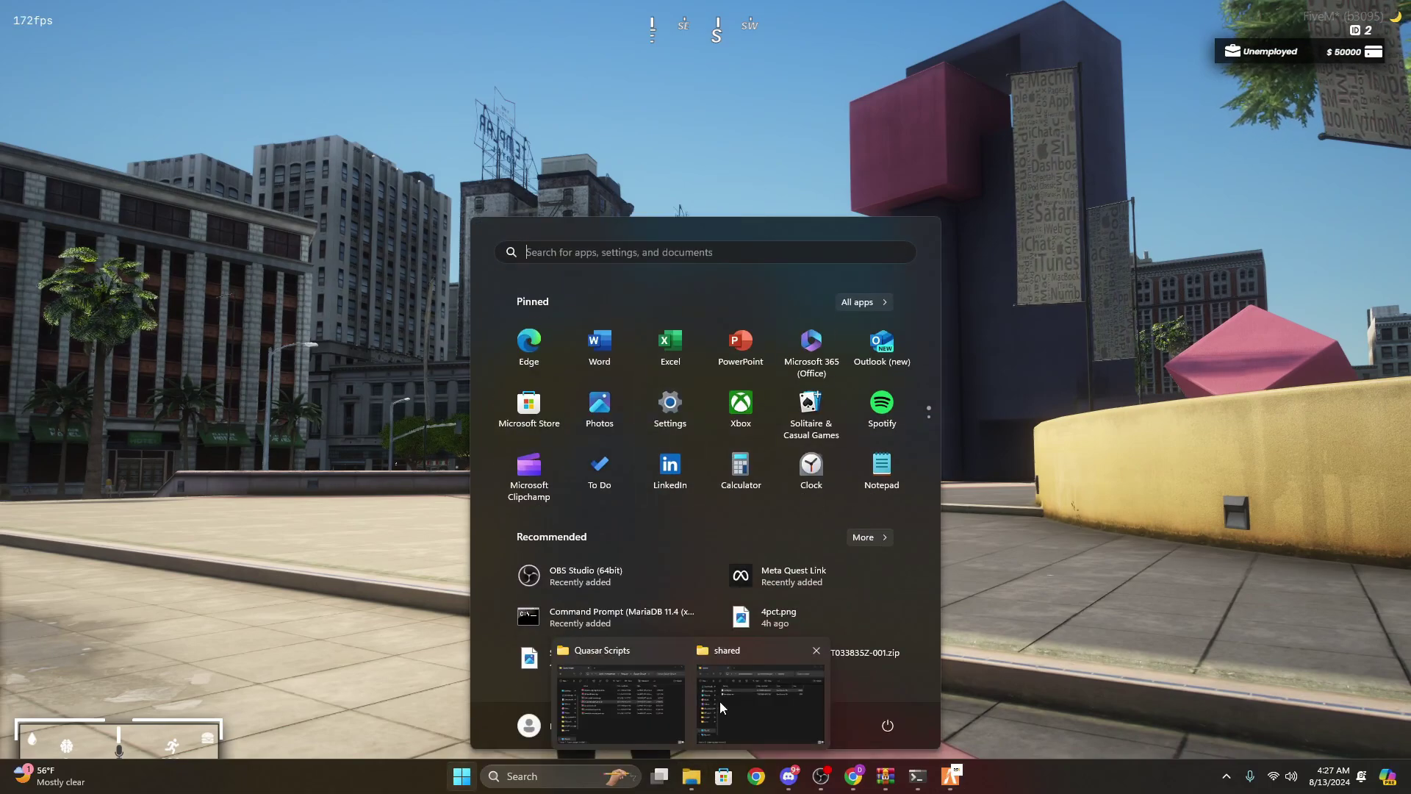
pyautogui.click(719, 699)
pyautogui.moveTo(534, 121); pyautogui.dragTo(662, 120)
pyautogui.click(637, 141)
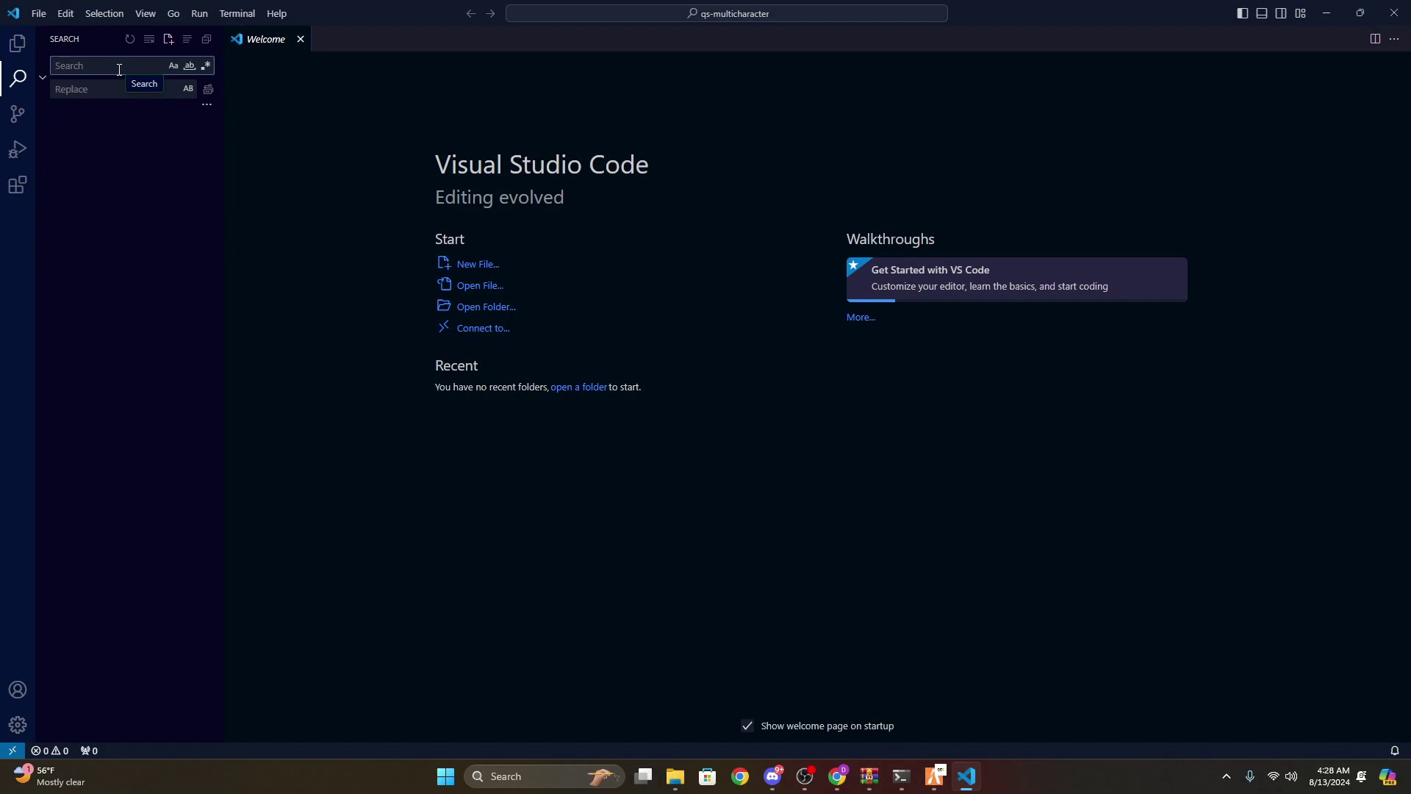
# Search the whole project for "Roleplay" and open the Config.ServerName match in config.lua
pyautogui.write('rO')
pyautogui.press('BackSpace')
pyautogui.press('BackSpace')
pyautogui.press('BackSpace')
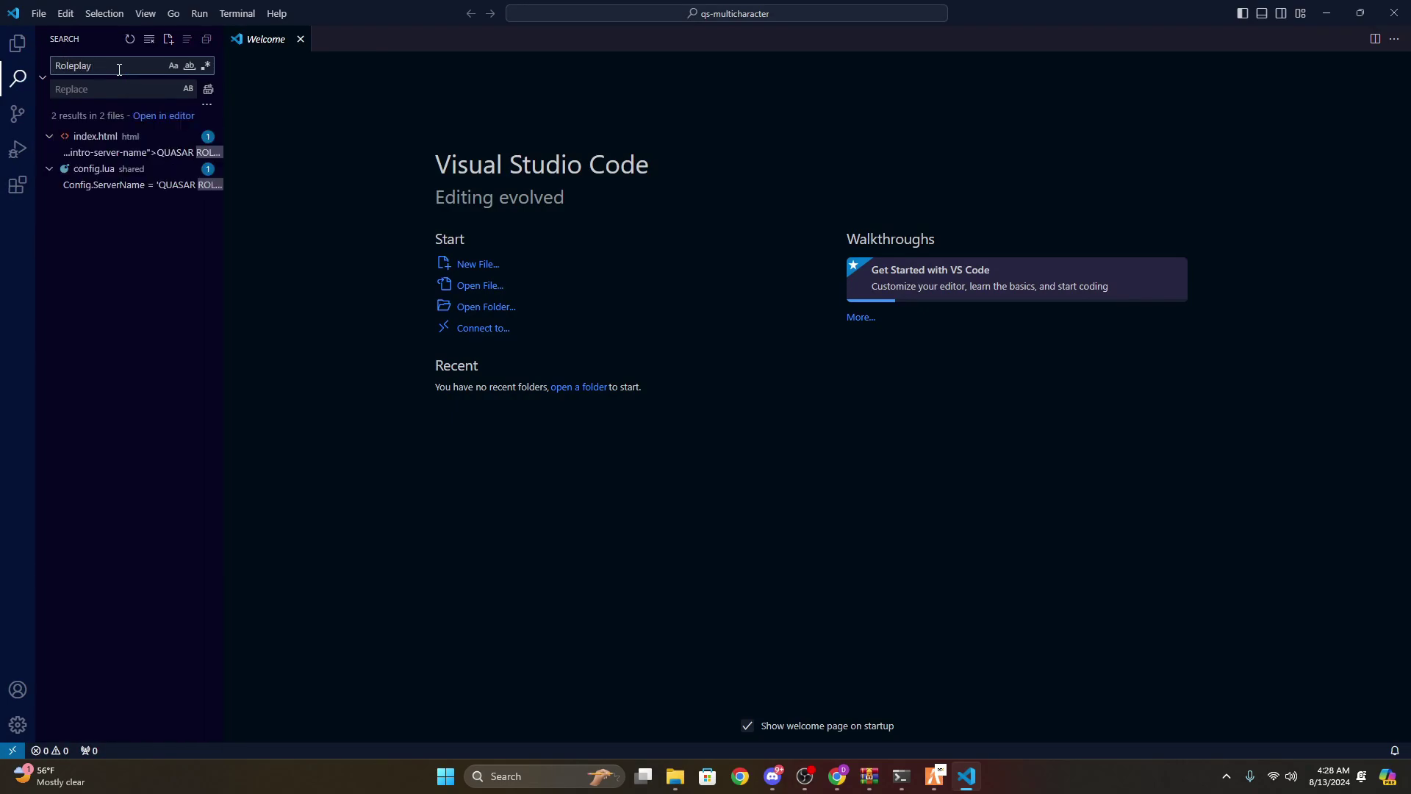
pyautogui.click(136, 186)
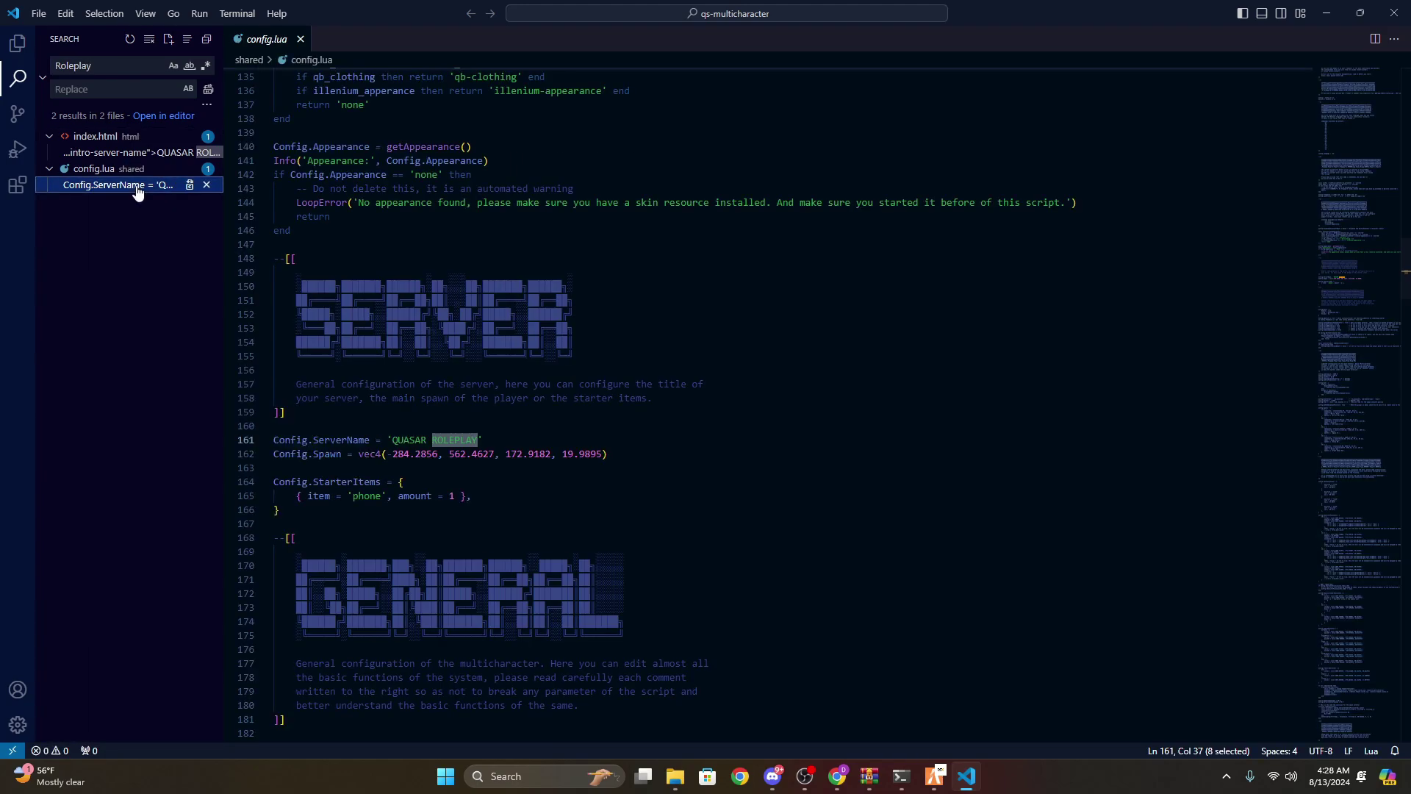
# Set Config.ServerName in config.lua to 'Cyber Test Server' and save the file
pyautogui.click(352, 426)
pyautogui.scroll(-1, 318, 417)
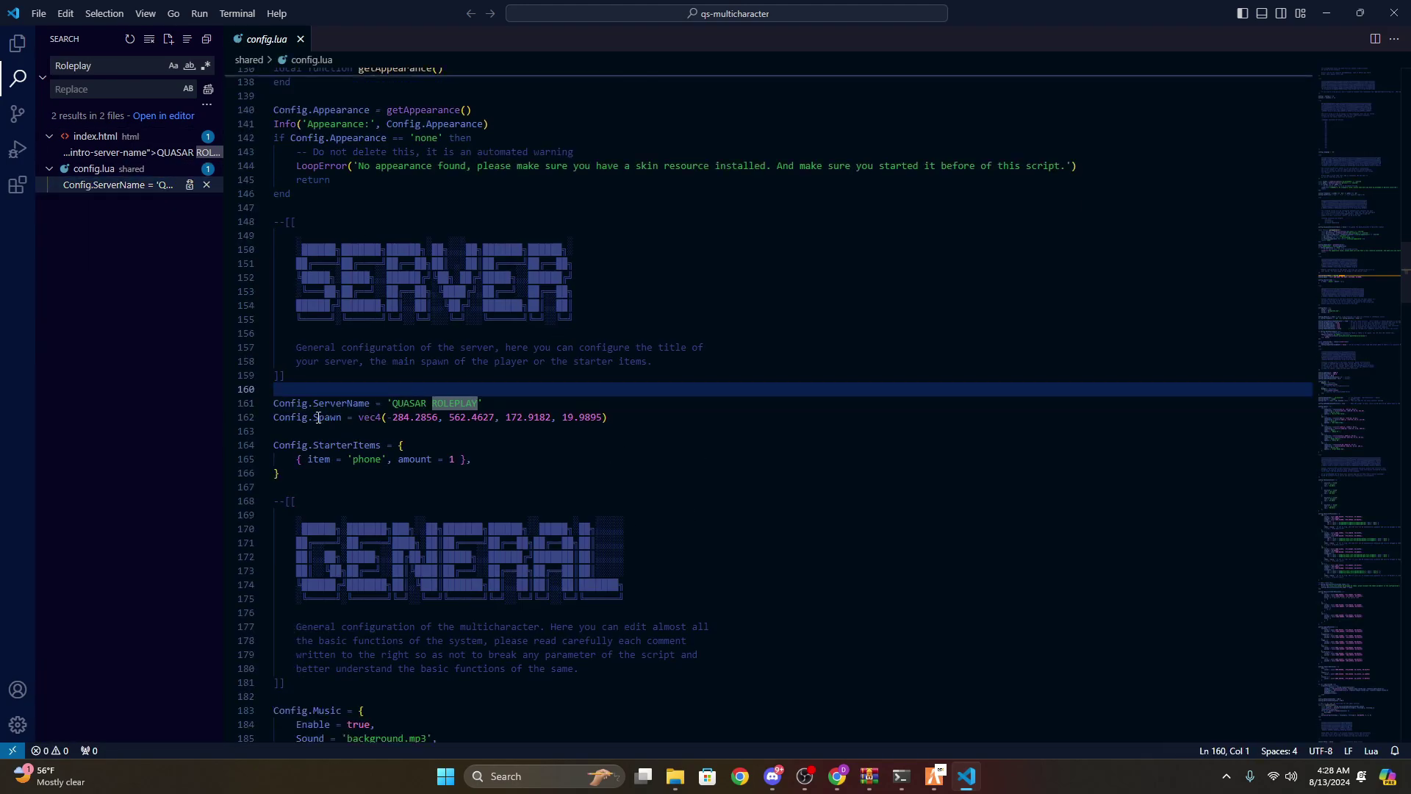
pyautogui.click(275, 404)
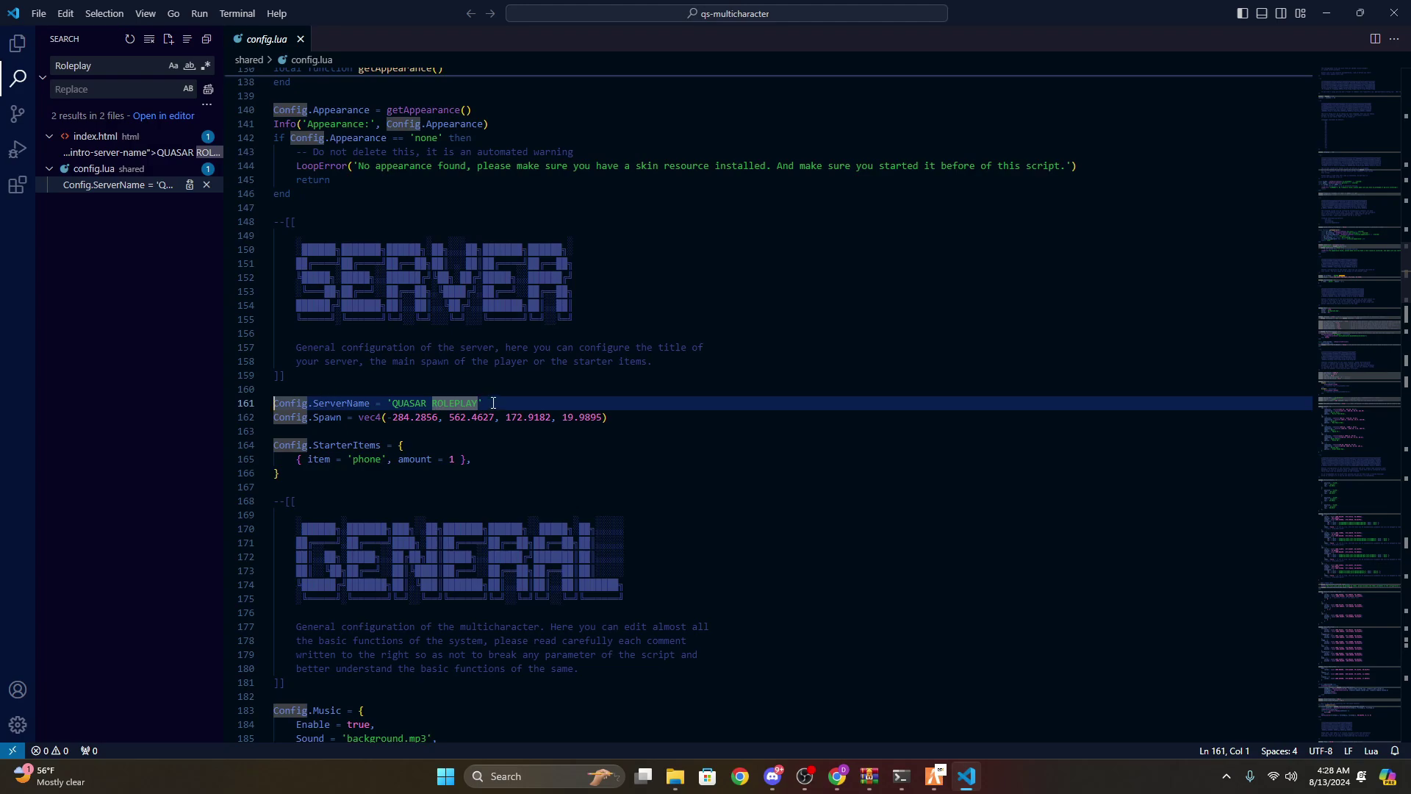
pyautogui.moveTo(478, 403); pyautogui.dragTo(409, 403)
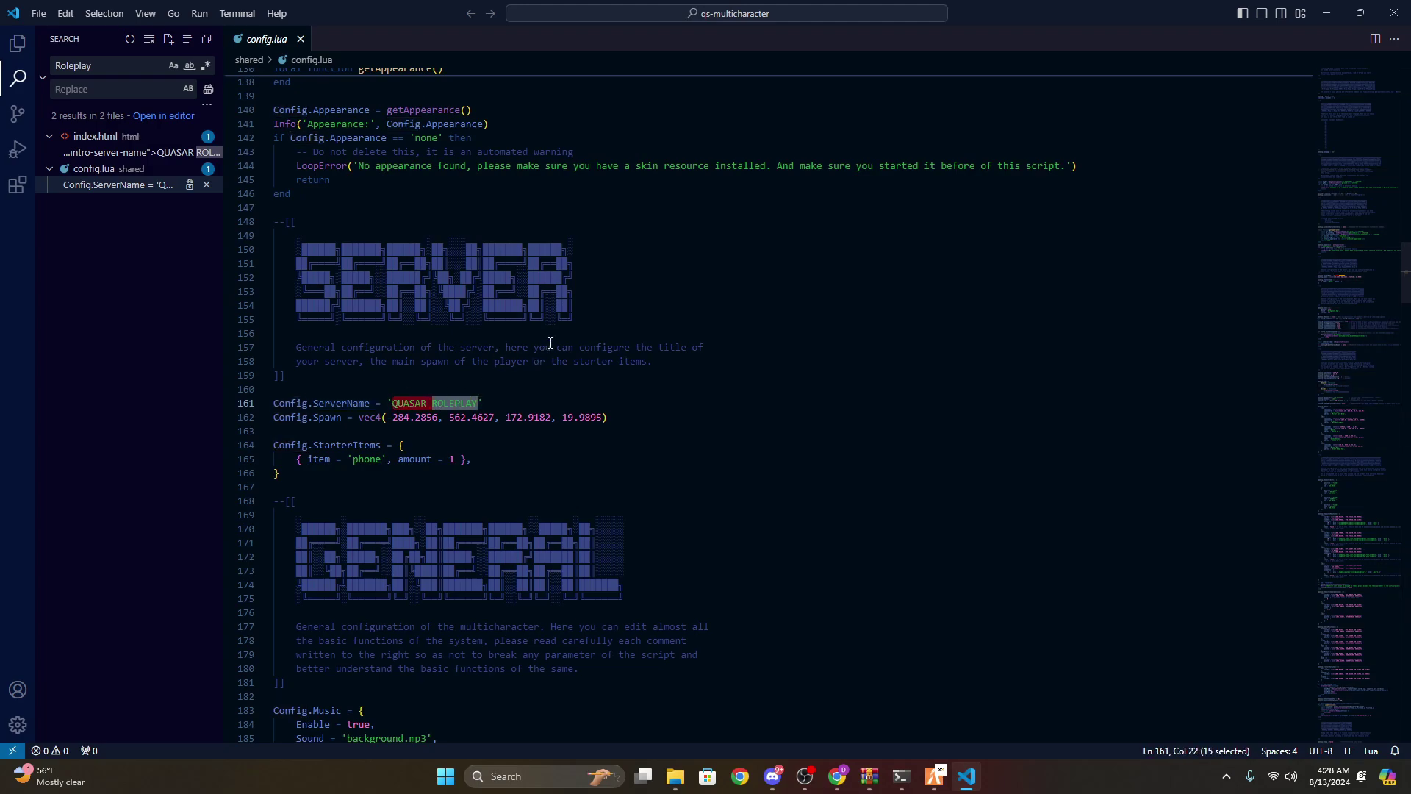
pyautogui.write('Cyber Test Ser')
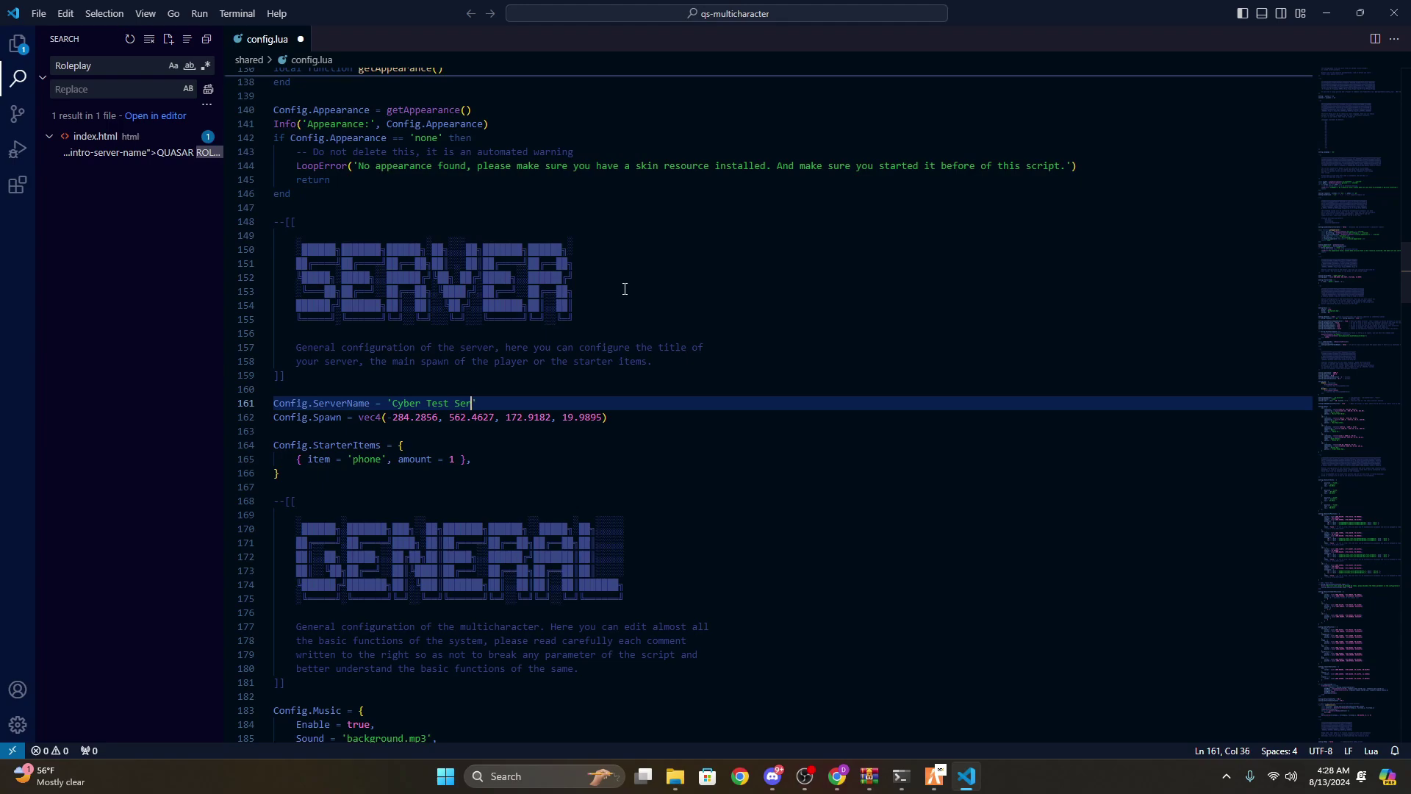
pyautogui.hotkey('ctrl', 's')
pyautogui.click(405, 380)
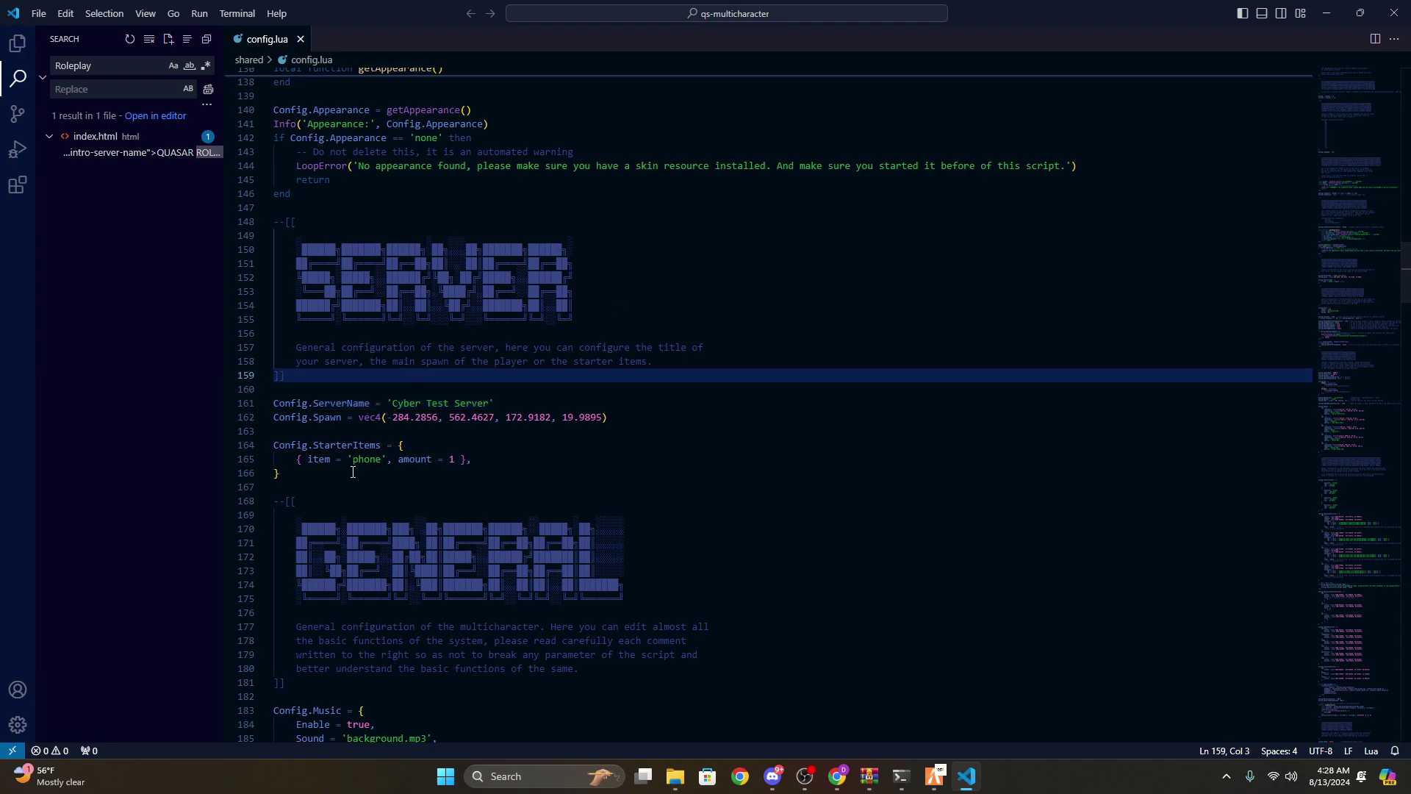
# Examine the server settings in config.lua, especially the spawn coordinates and the starter items list
pyautogui.click(353, 473)
pyautogui.click(354, 486)
pyautogui.scroll(-2, 356, 524)
pyautogui.scroll(1, 355, 523)
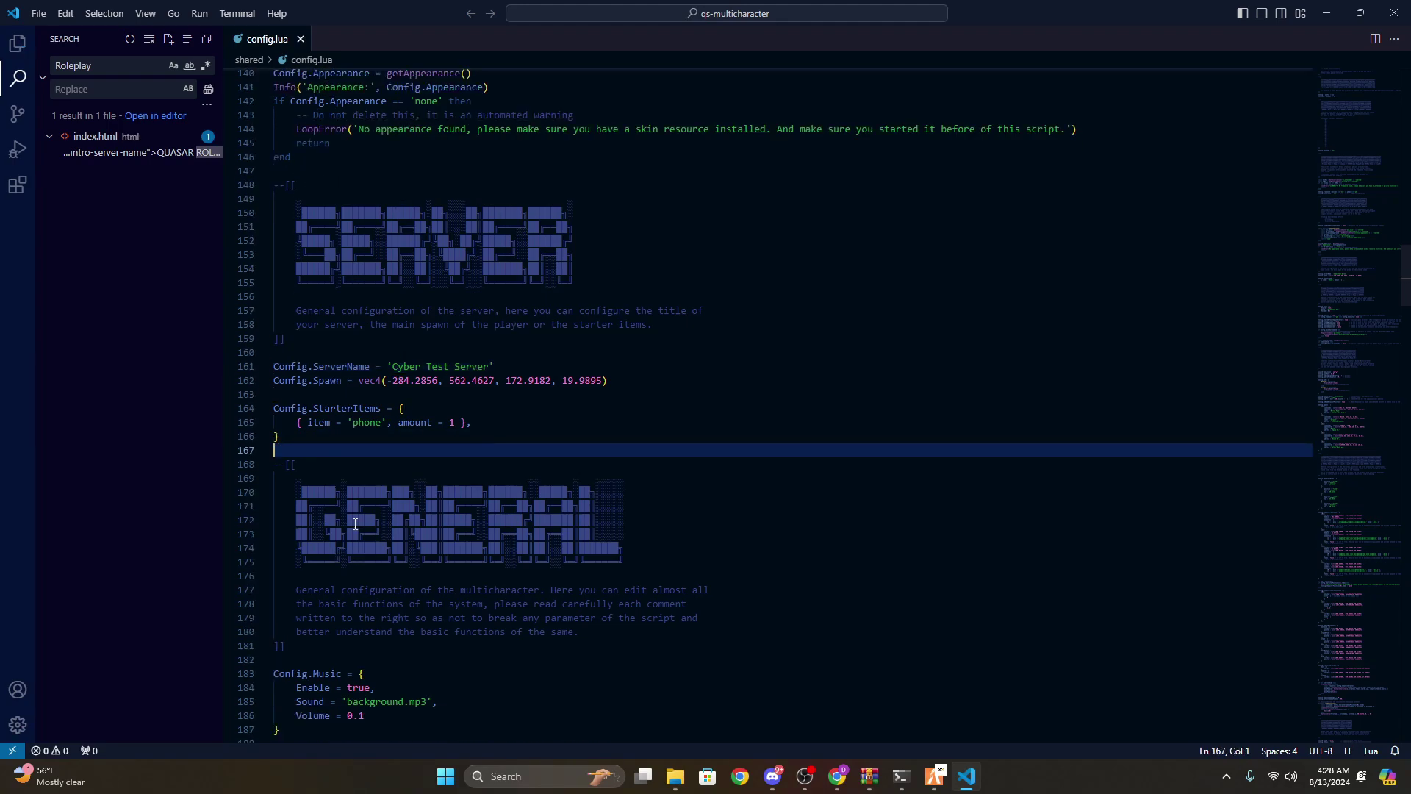
pyautogui.moveTo(307, 441); pyautogui.dragTo(305, 409)
pyautogui.click(307, 450)
pyautogui.moveTo(485, 423); pyautogui.dragTo(282, 420)
pyautogui.click(335, 411)
pyautogui.moveTo(608, 380); pyautogui.dragTo(273, 382)
pyautogui.click(327, 394)
pyautogui.scroll(-5, 461, 470)
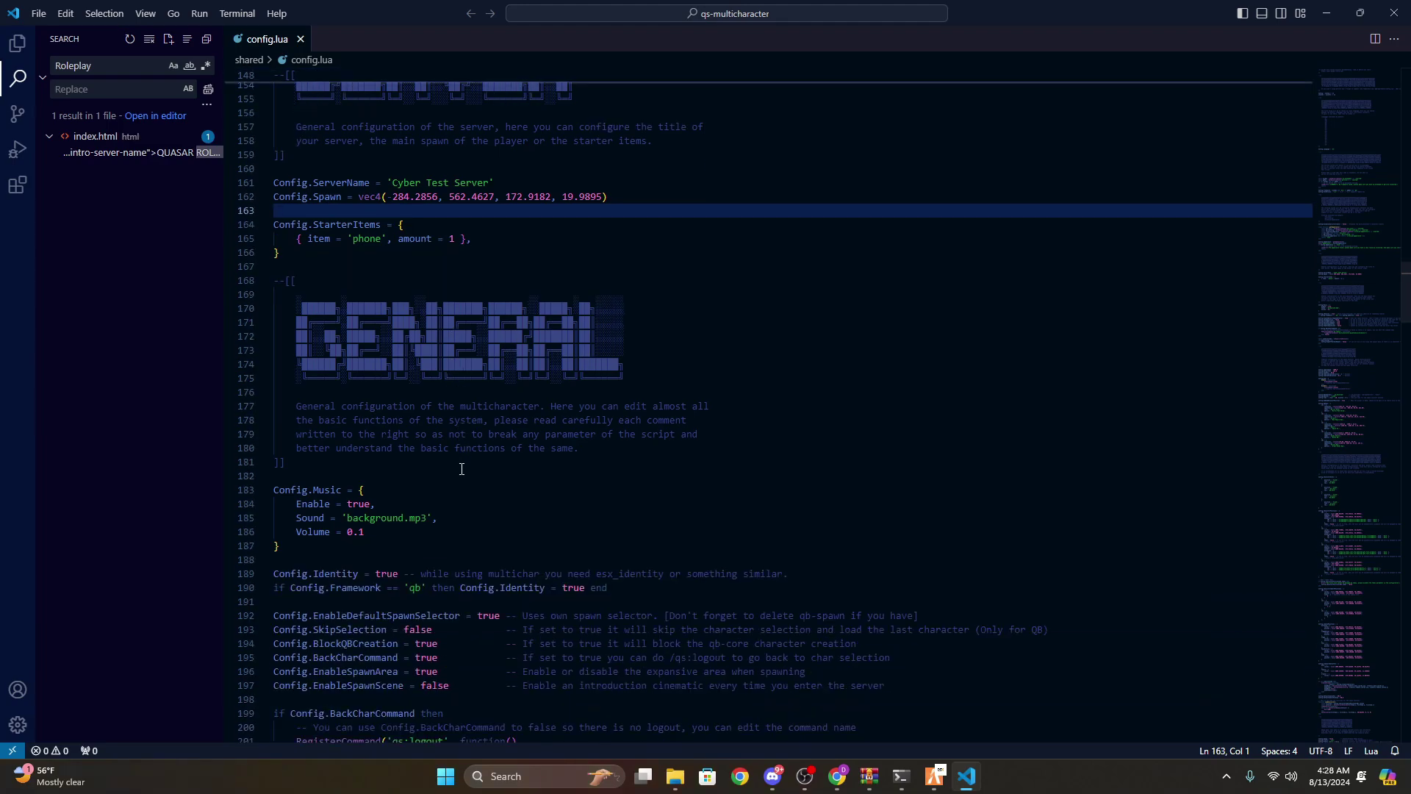
pyautogui.scroll(8, 366, 451)
pyautogui.click(366, 451)
pyautogui.scroll(-2, 368, 457)
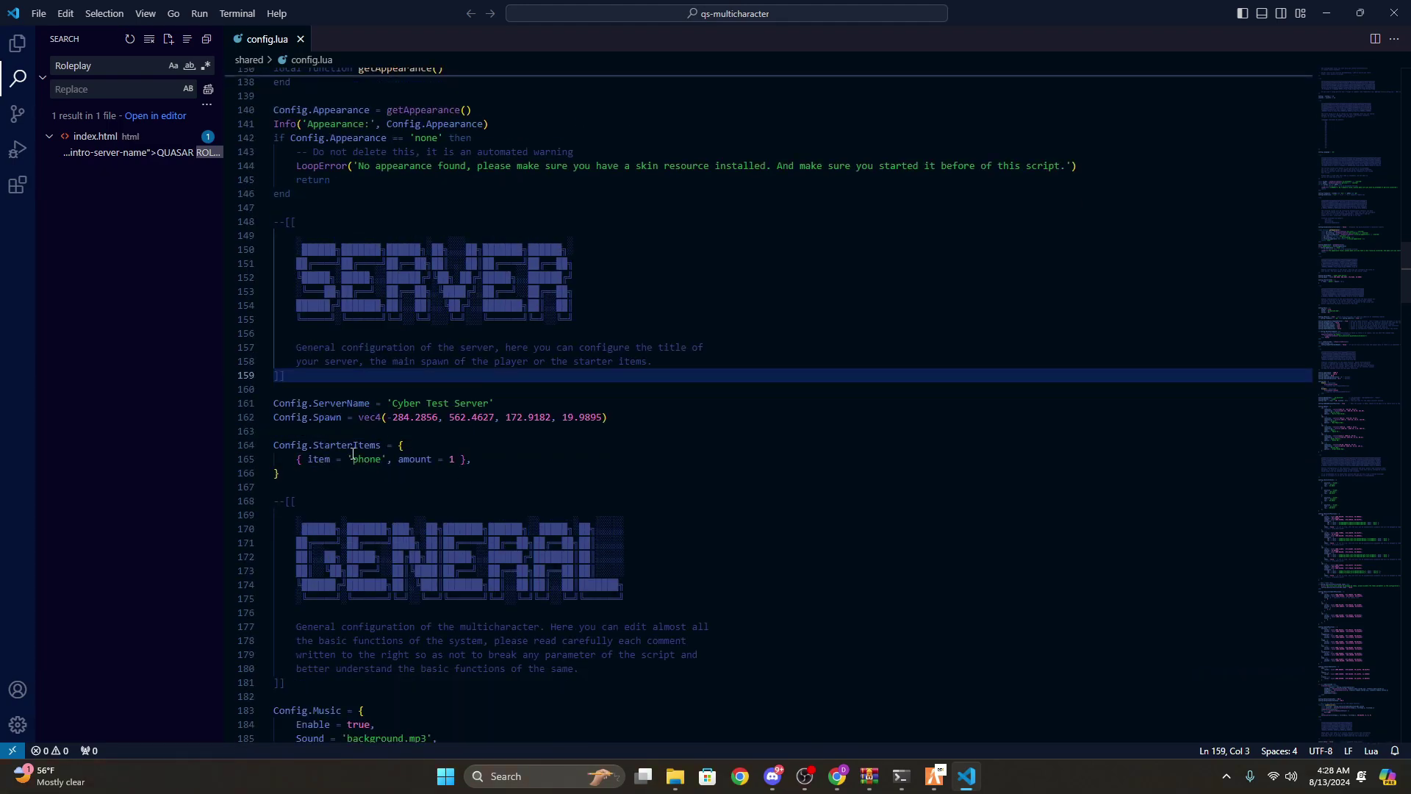
pyautogui.click(356, 436)
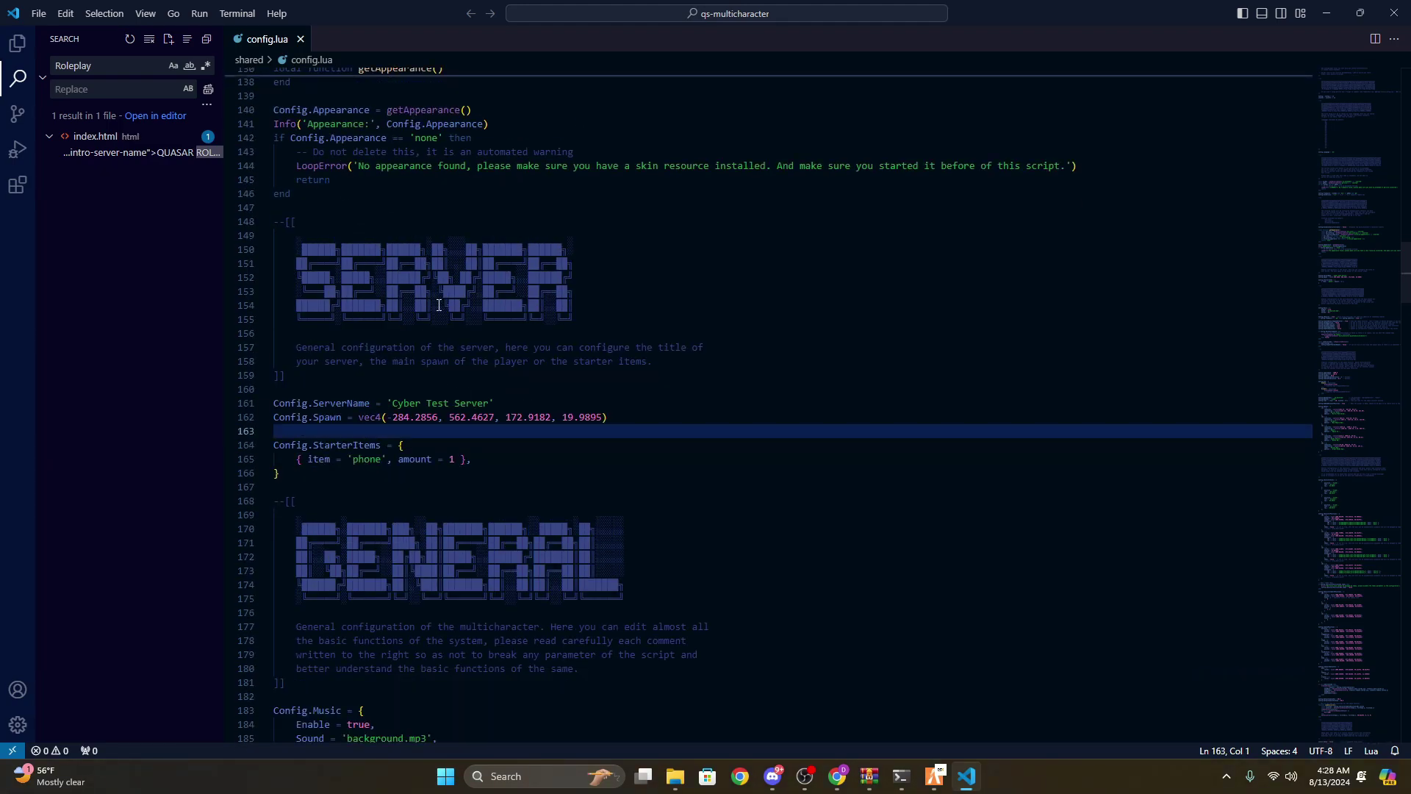
pyautogui.moveTo(438, 416); pyautogui.dragTo(388, 417)
# Set the intro-server-name text in index.html to "Cyber Test Server" and save the file
pyautogui.click(140, 152)
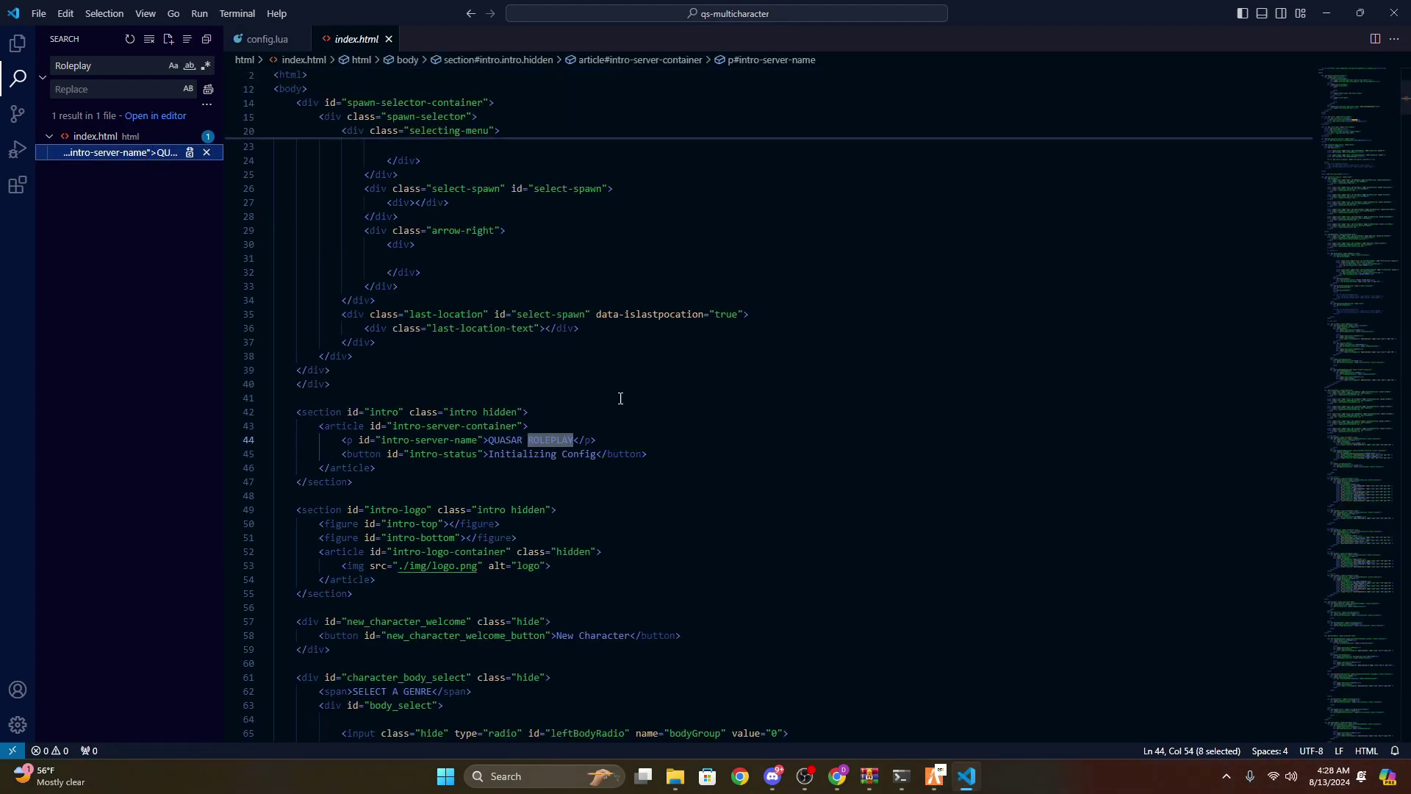
pyautogui.click(553, 393)
pyautogui.press('Down')
pyautogui.press('Down')
pyautogui.press('Down')
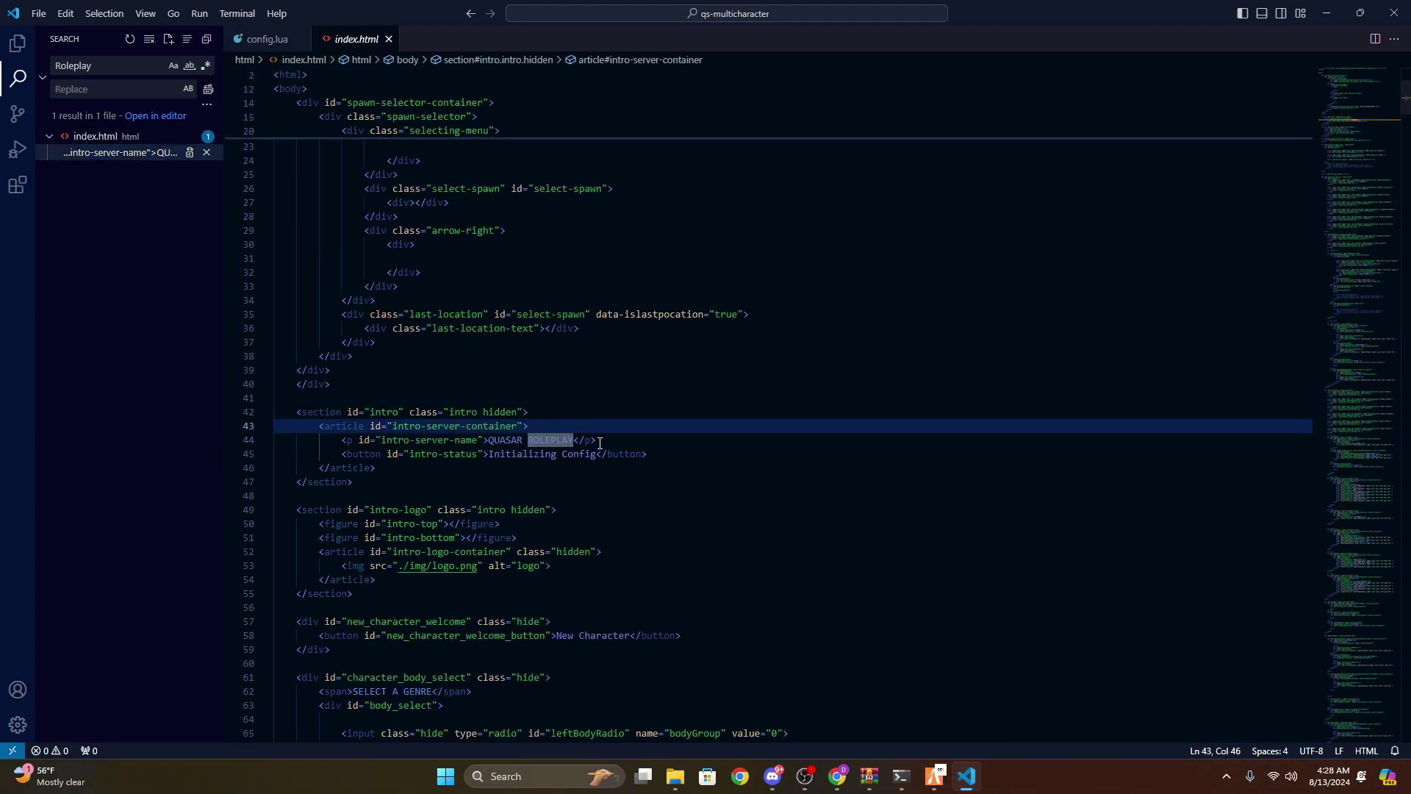
pyautogui.press('End')
pyautogui.scroll(-2, 548, 417)
pyautogui.moveTo(573, 366); pyautogui.dragTo(499, 366)
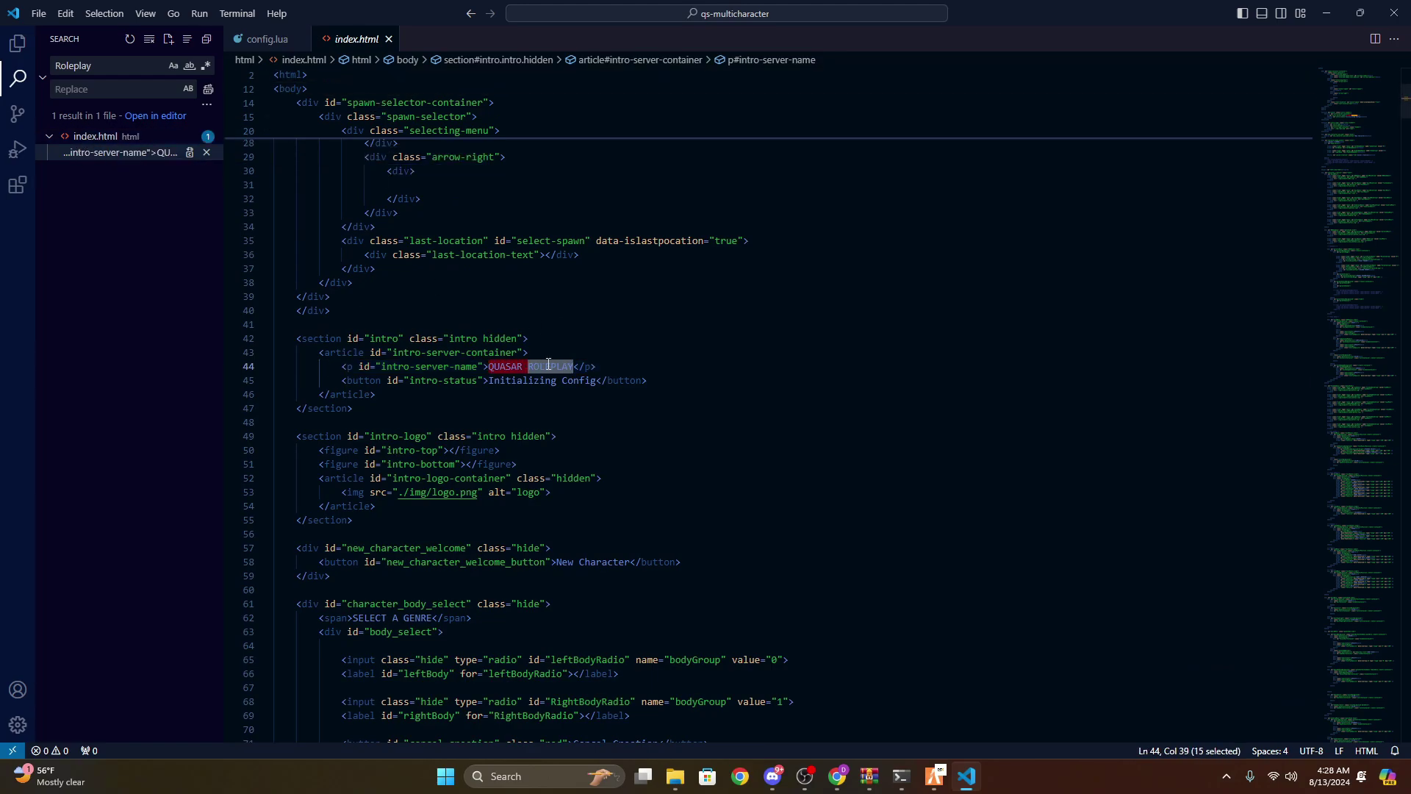
pyautogui.write('Cyber Tes')
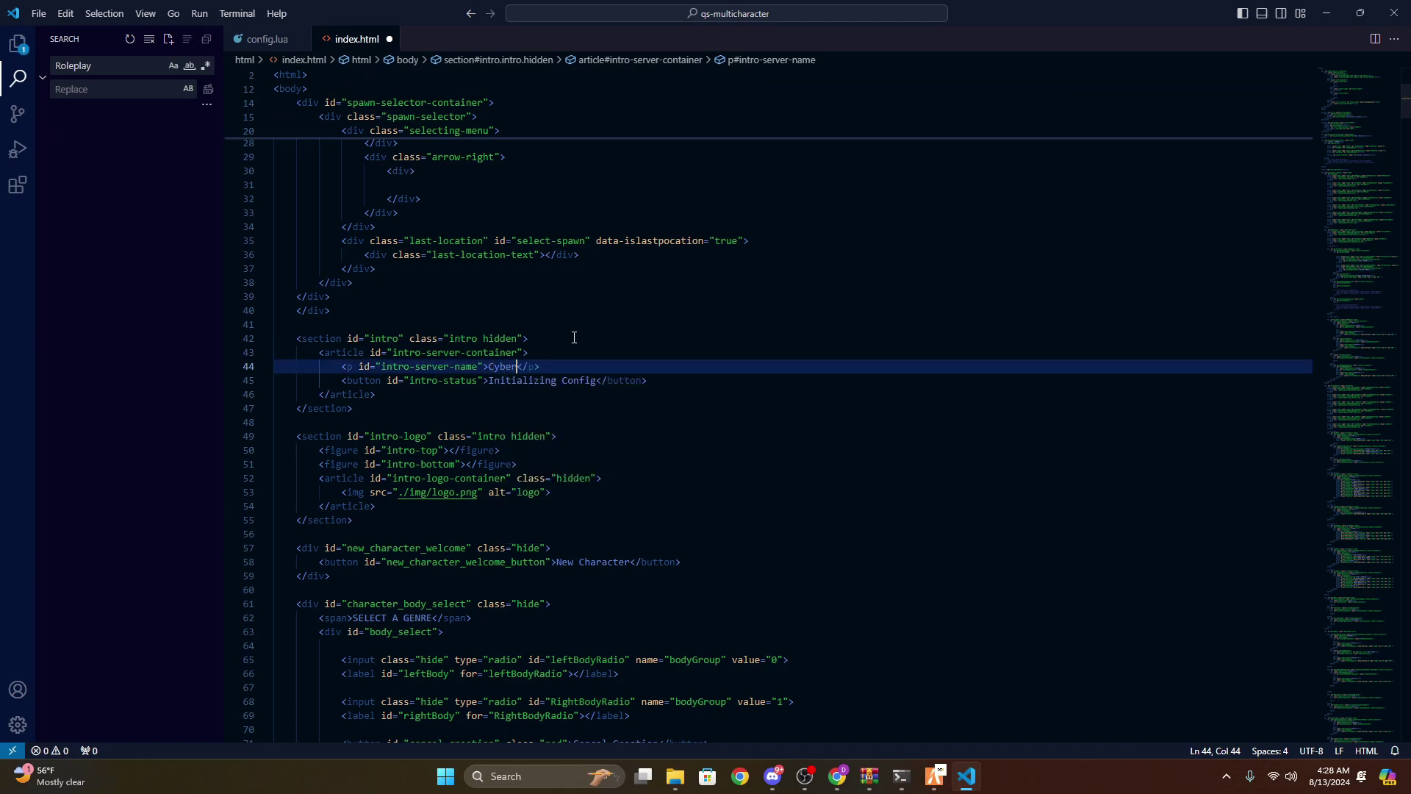
pyautogui.write('t Server')
pyautogui.hotkey('ctrl', 's')
pyautogui.click(630, 312)
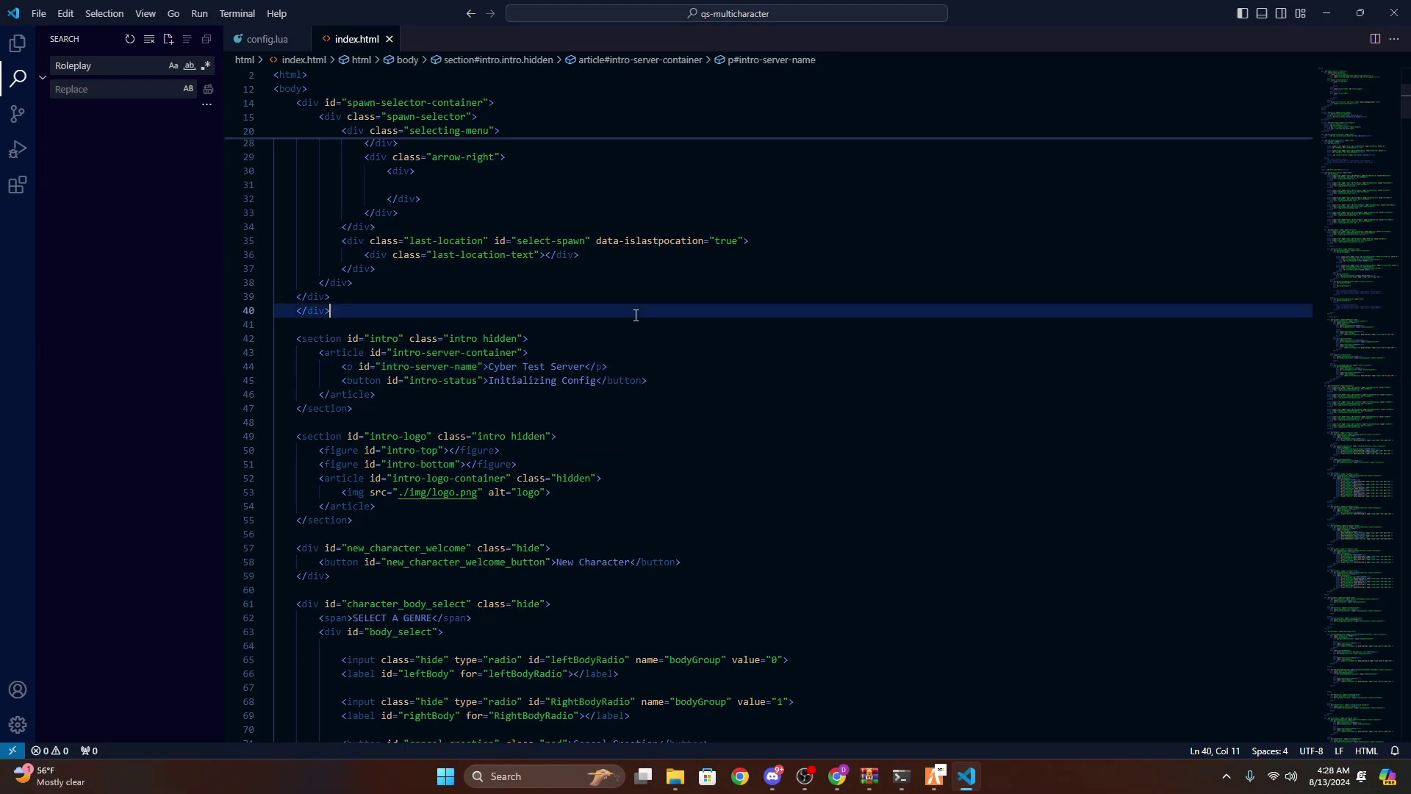
# Close the code editor, switch to txAdmin in Chrome and restart the DS4L Test Server twice
pyautogui.click(1395, 13)
pyautogui.hotkey('alt', 'Tab')
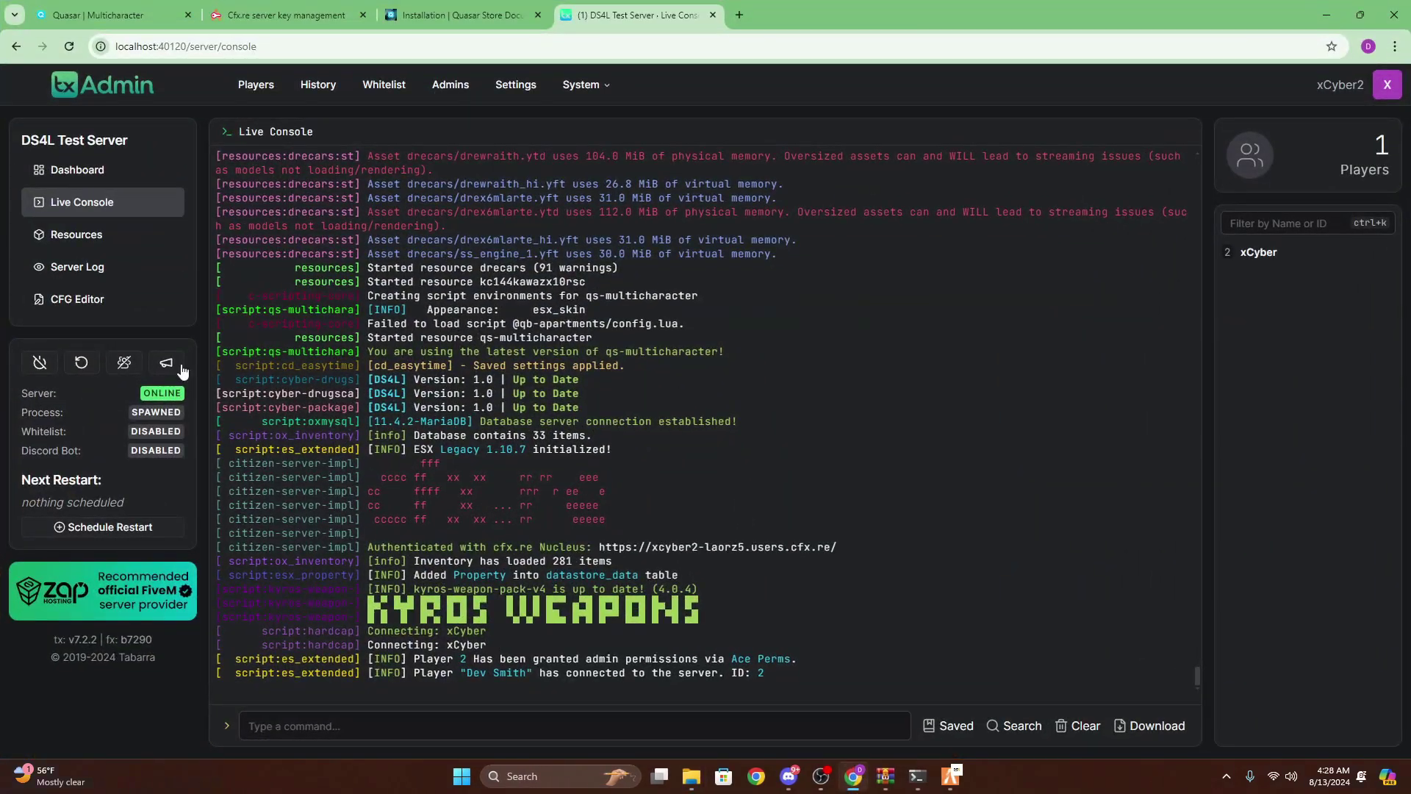
pyautogui.click(81, 362)
pyautogui.click(835, 439)
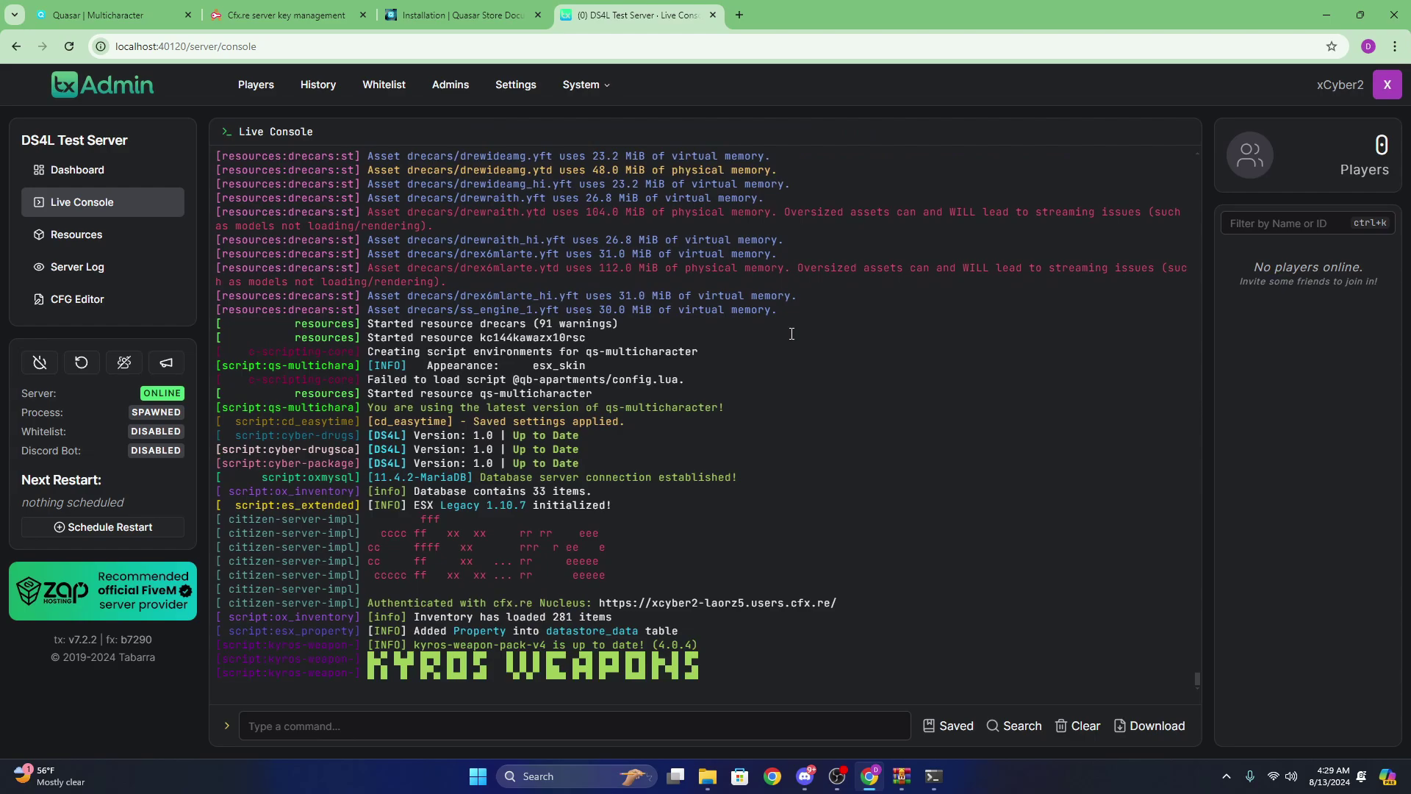
pyautogui.click(82, 363)
pyautogui.click(837, 432)
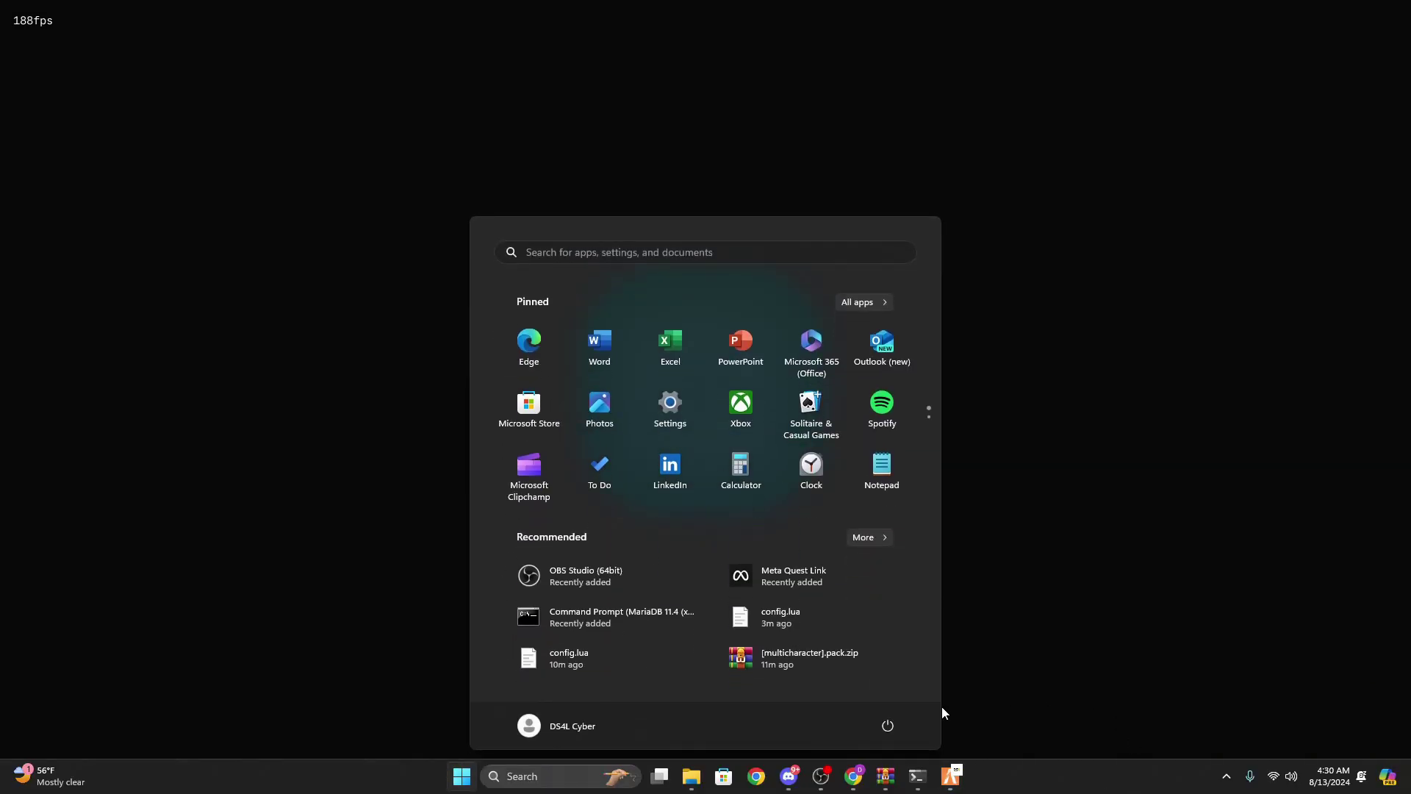
# Open the html/img folder of qs-multicharacter in File Explorer and look through its image files
pyautogui.moveTo(691, 776)
pyautogui.click(760, 717)
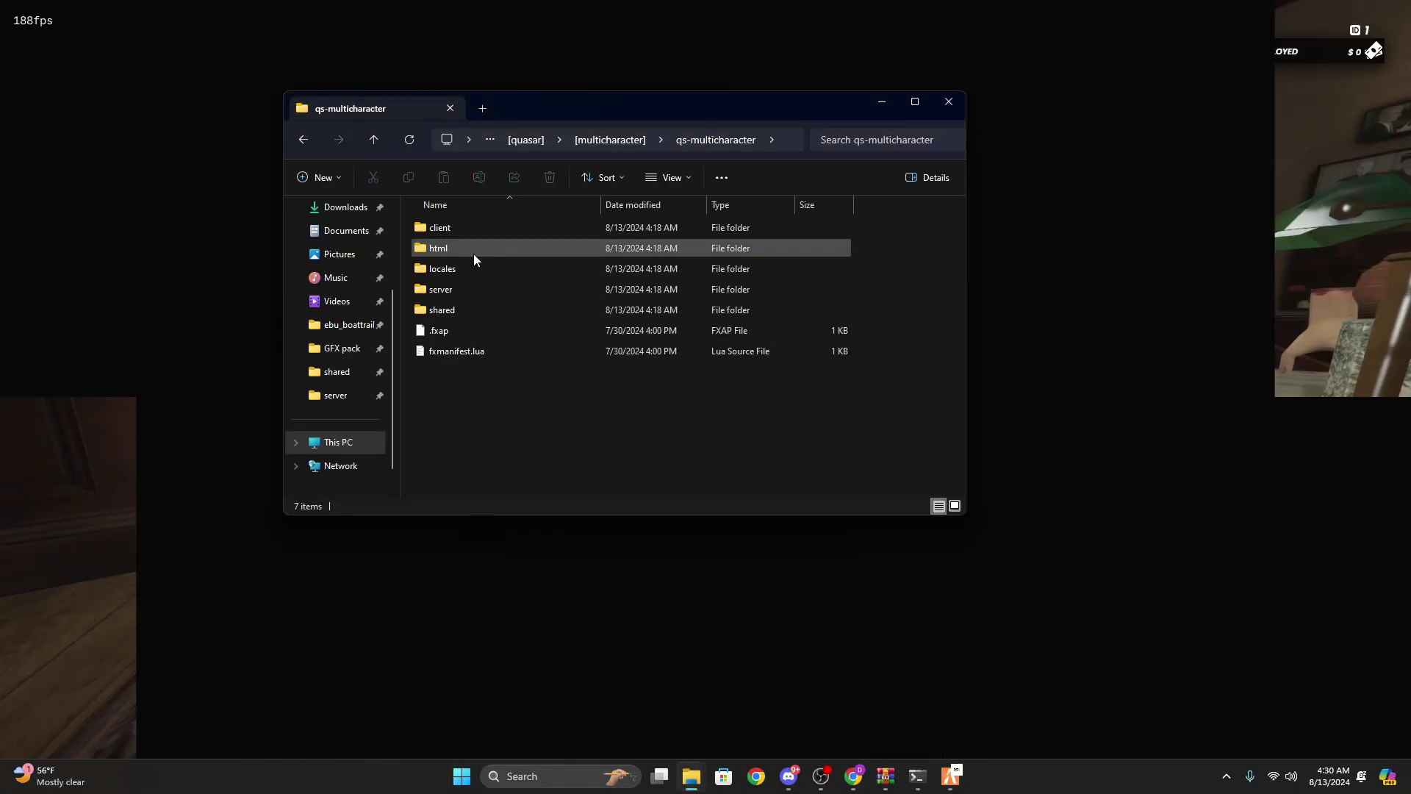
pyautogui.doubleClick(470, 255)
pyautogui.moveTo(518, 114); pyautogui.dragTo(738, 114)
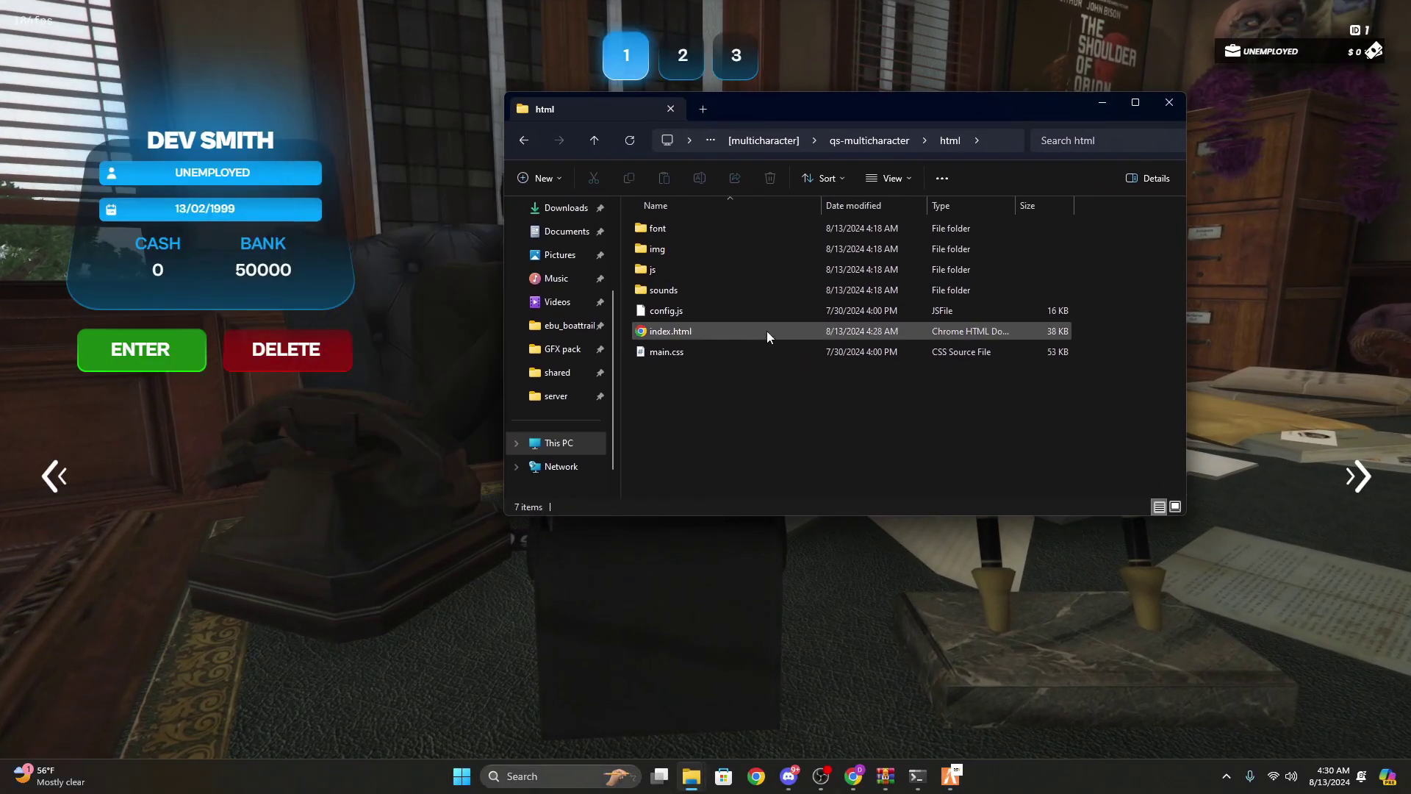
pyautogui.doubleClick(641, 250)
pyautogui.scroll(-3, 718, 328)
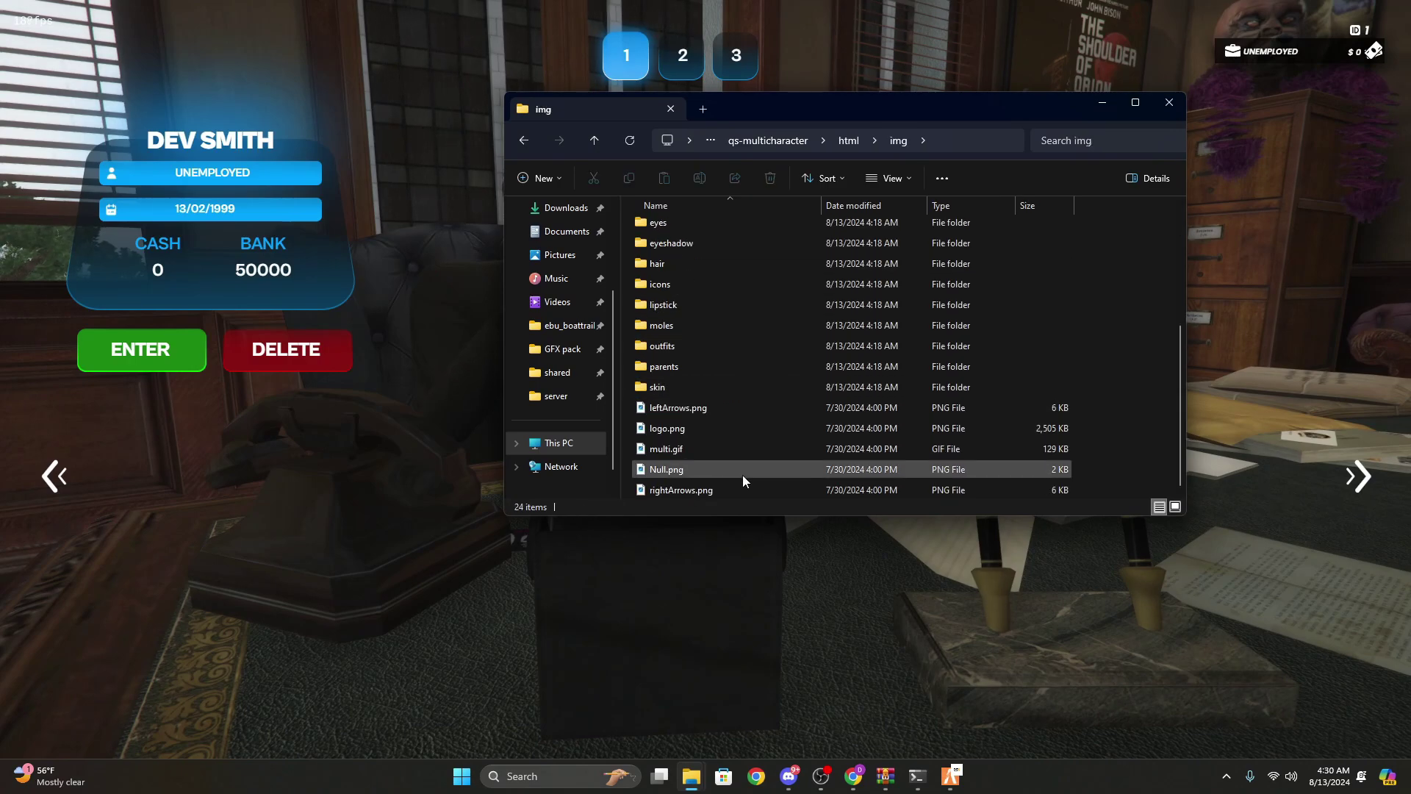
# Preview the logo.png image in the img folder, close the preview and select the file again
pyautogui.doubleClick(683, 428)
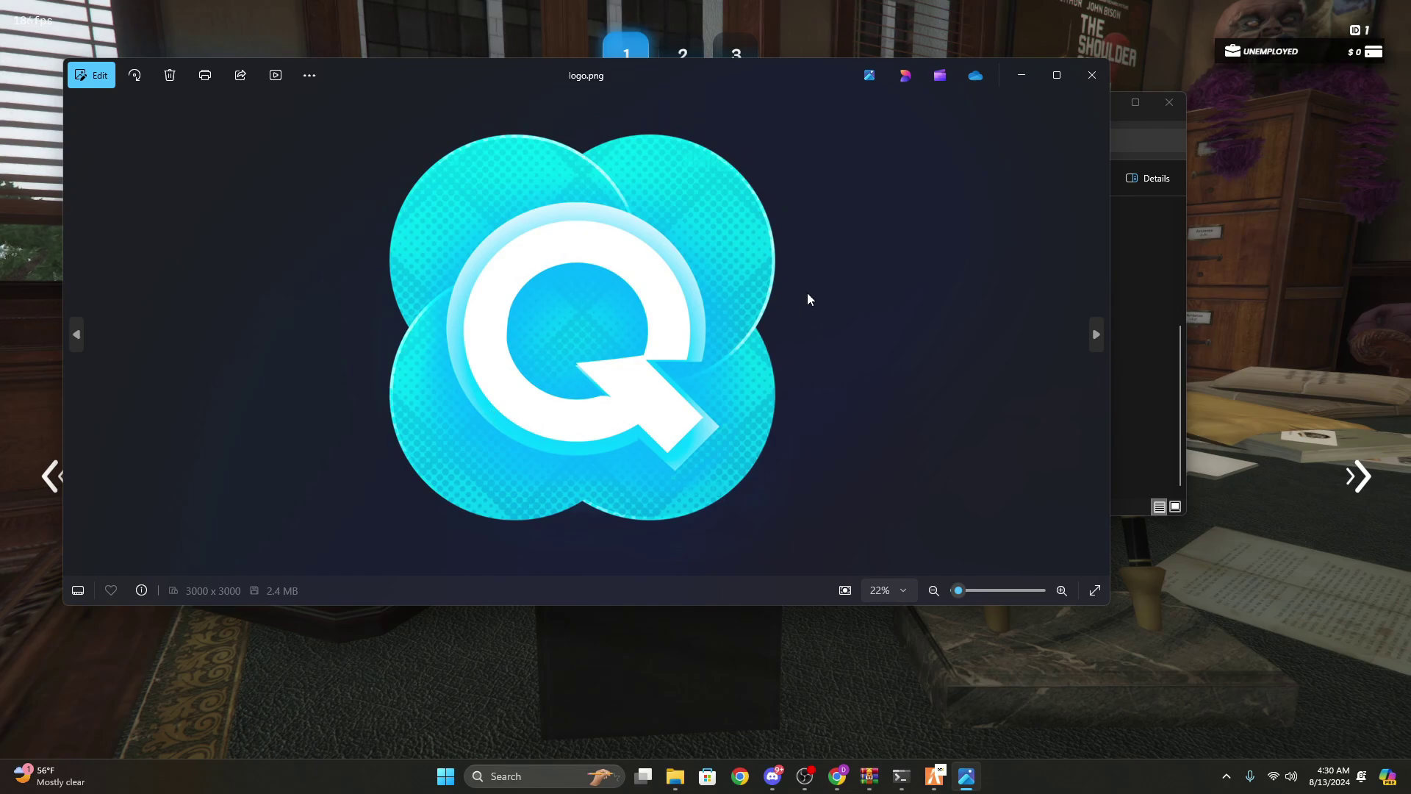
pyautogui.click(1092, 75)
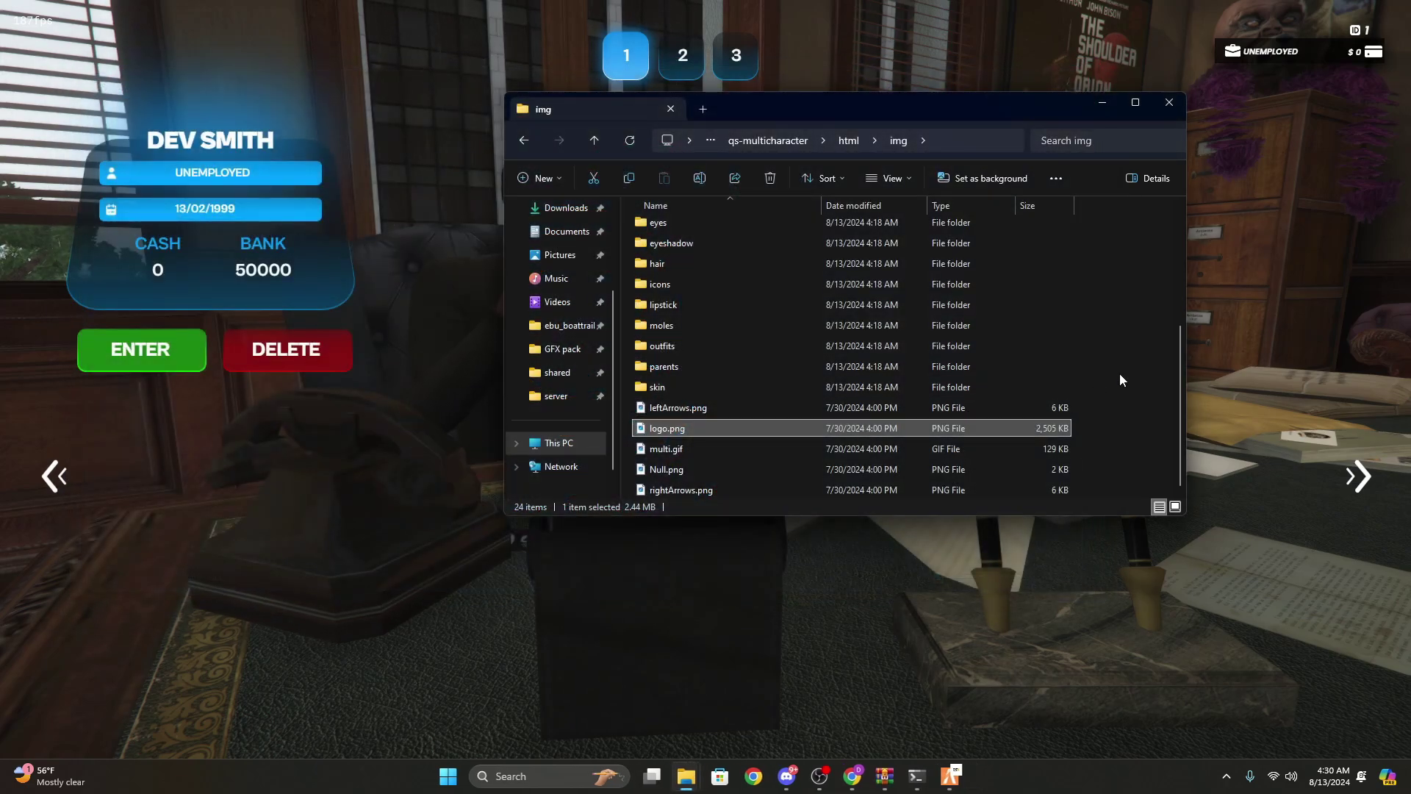
pyautogui.click(670, 431)
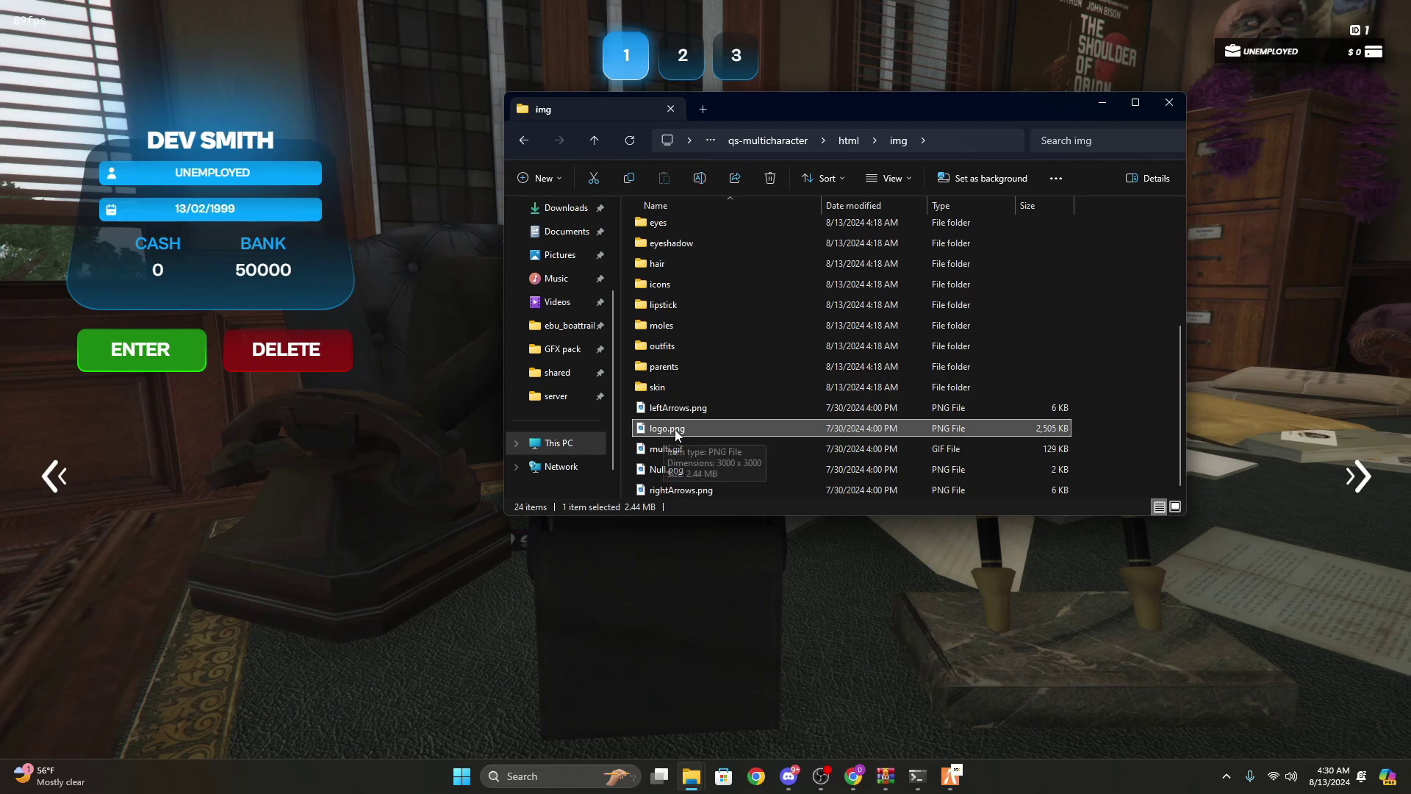
pyautogui.moveTo(774, 111); pyautogui.dragTo(676, 105)
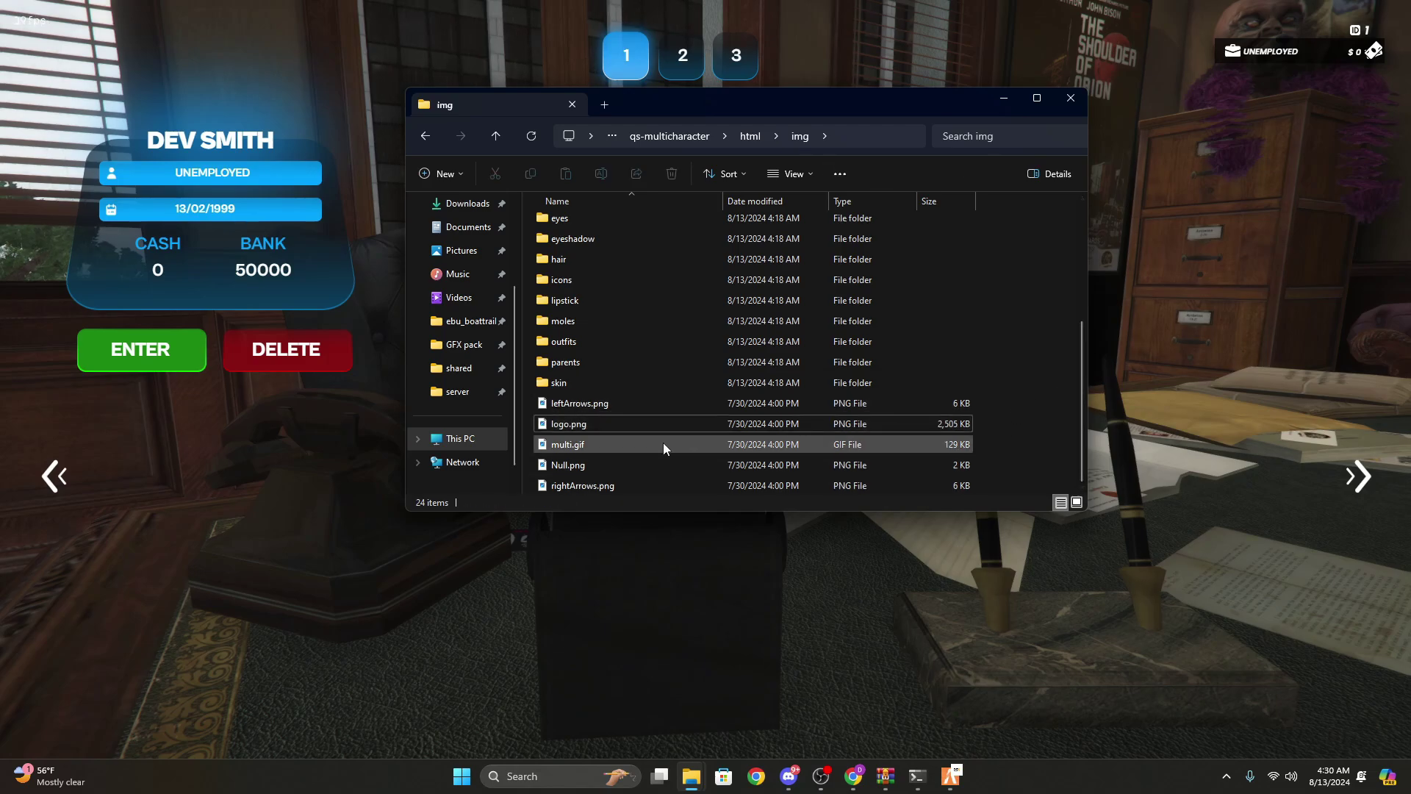
pyautogui.click(1031, 350)
pyautogui.click(804, 425)
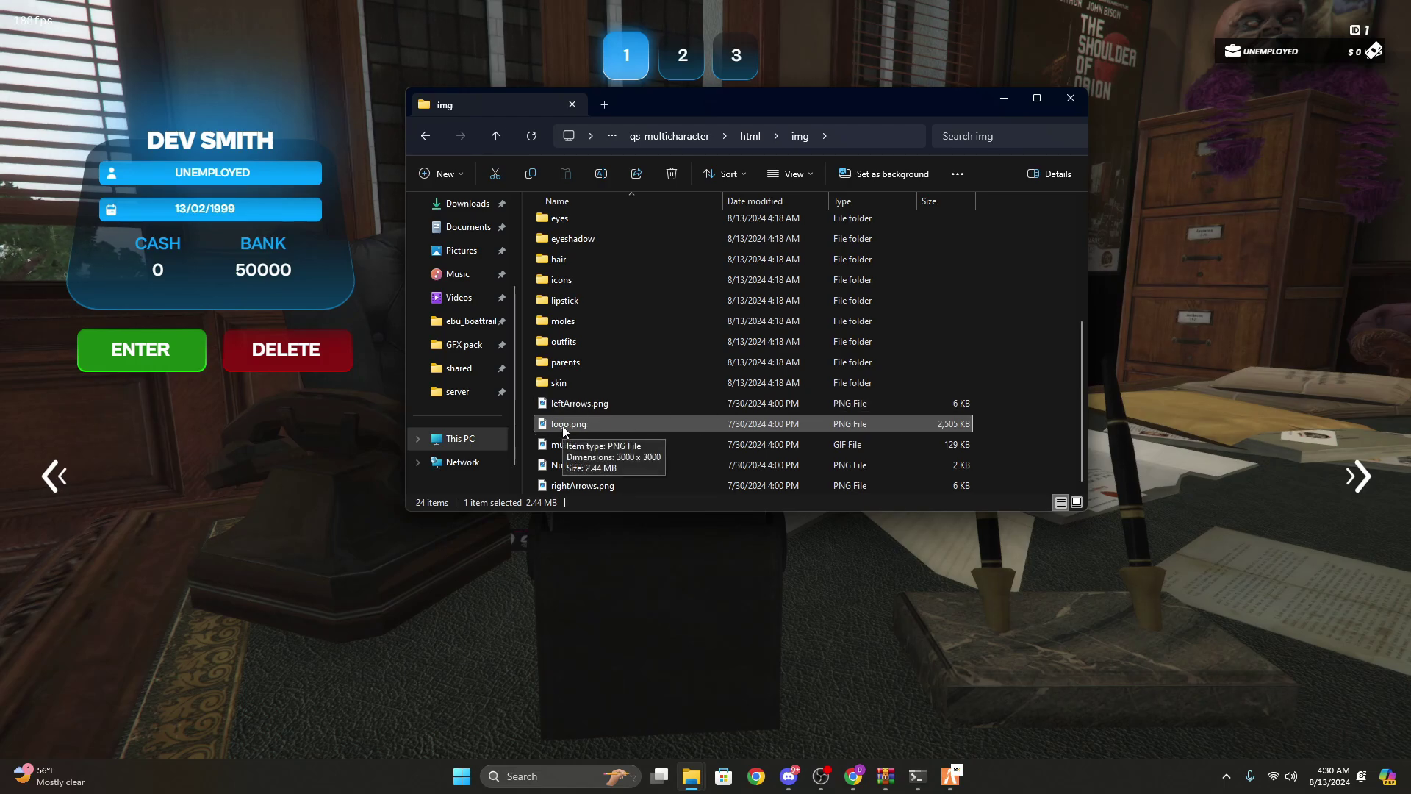
# Return to the game, enter with the existing character, look through the spawn locations and spawn at Beach
pyautogui.click(1206, 343)
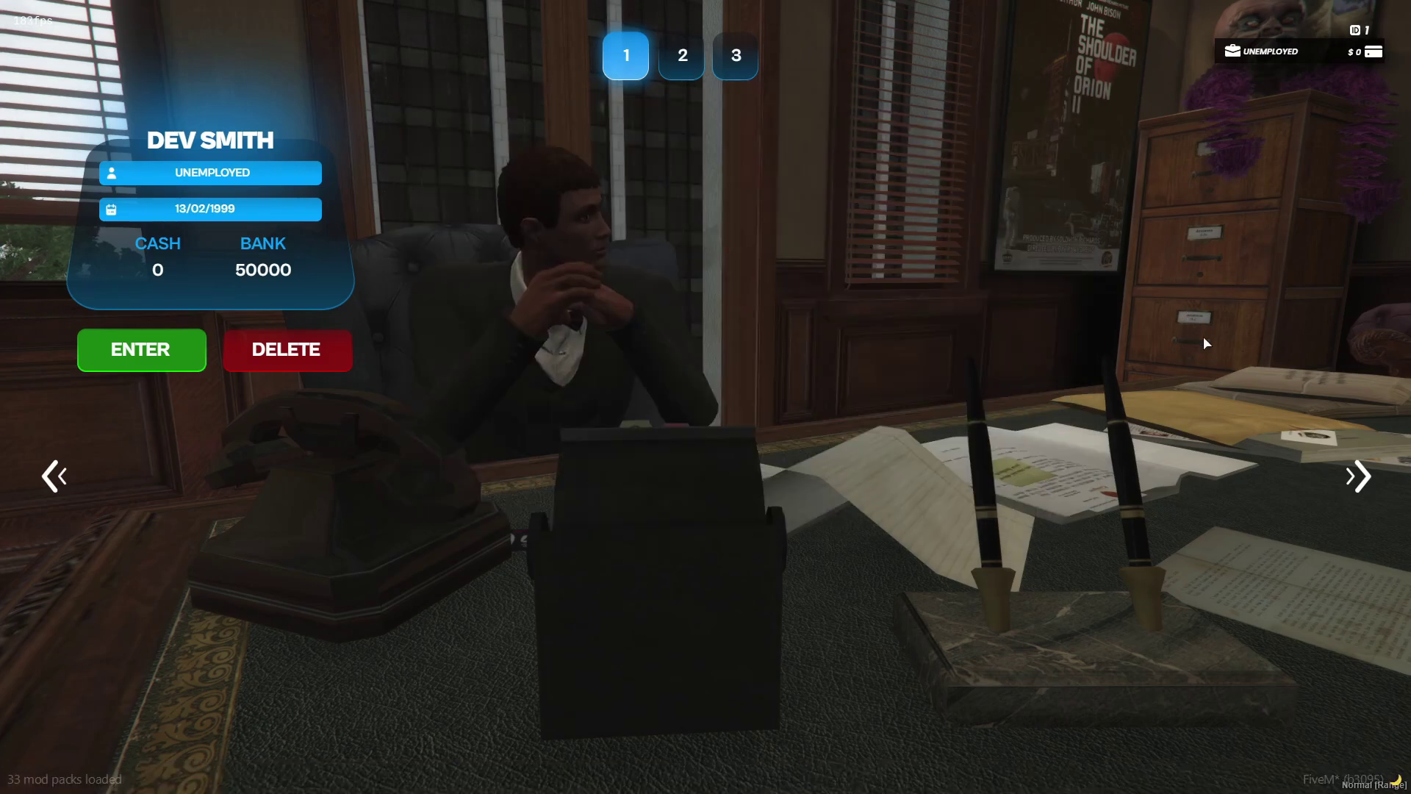
pyautogui.click(1360, 477)
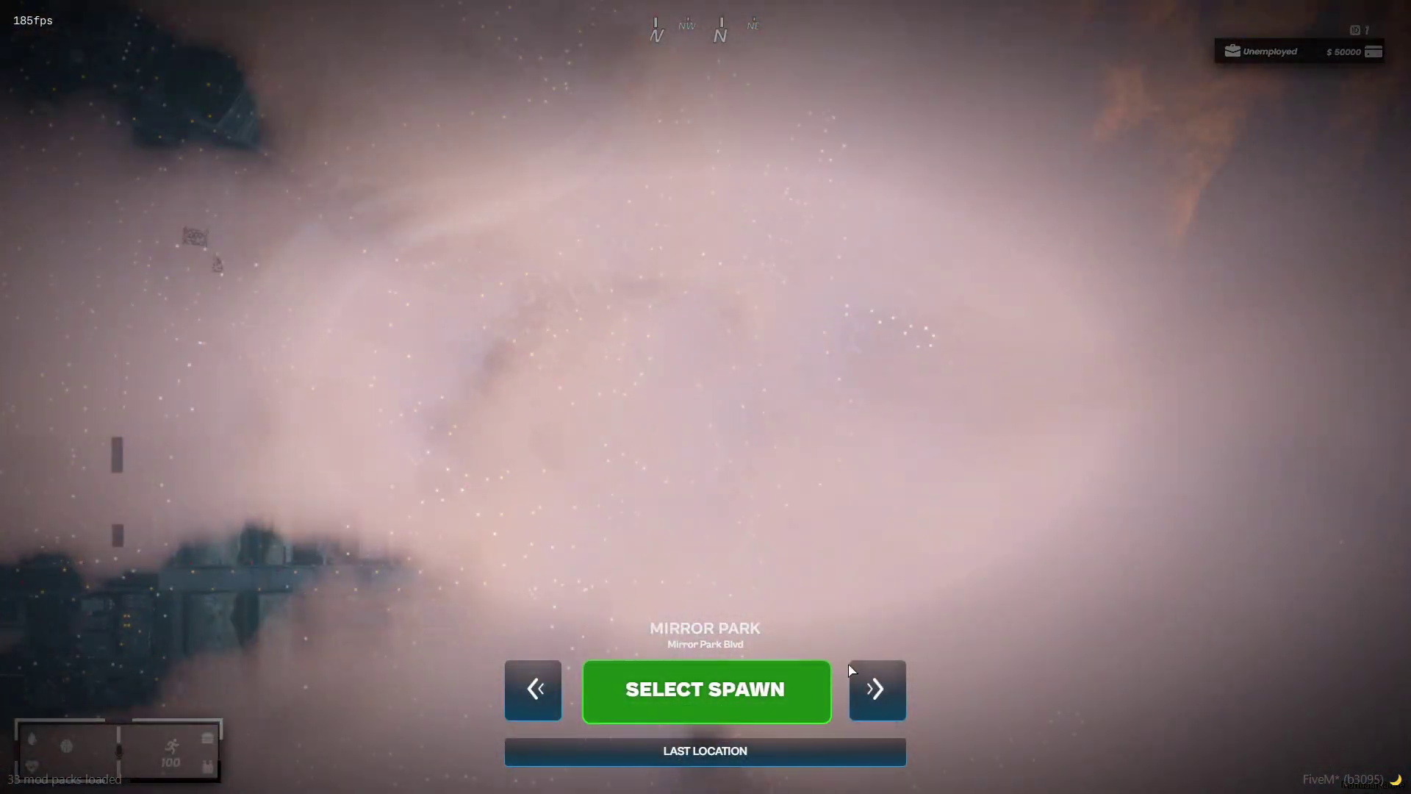
pyautogui.click(877, 688)
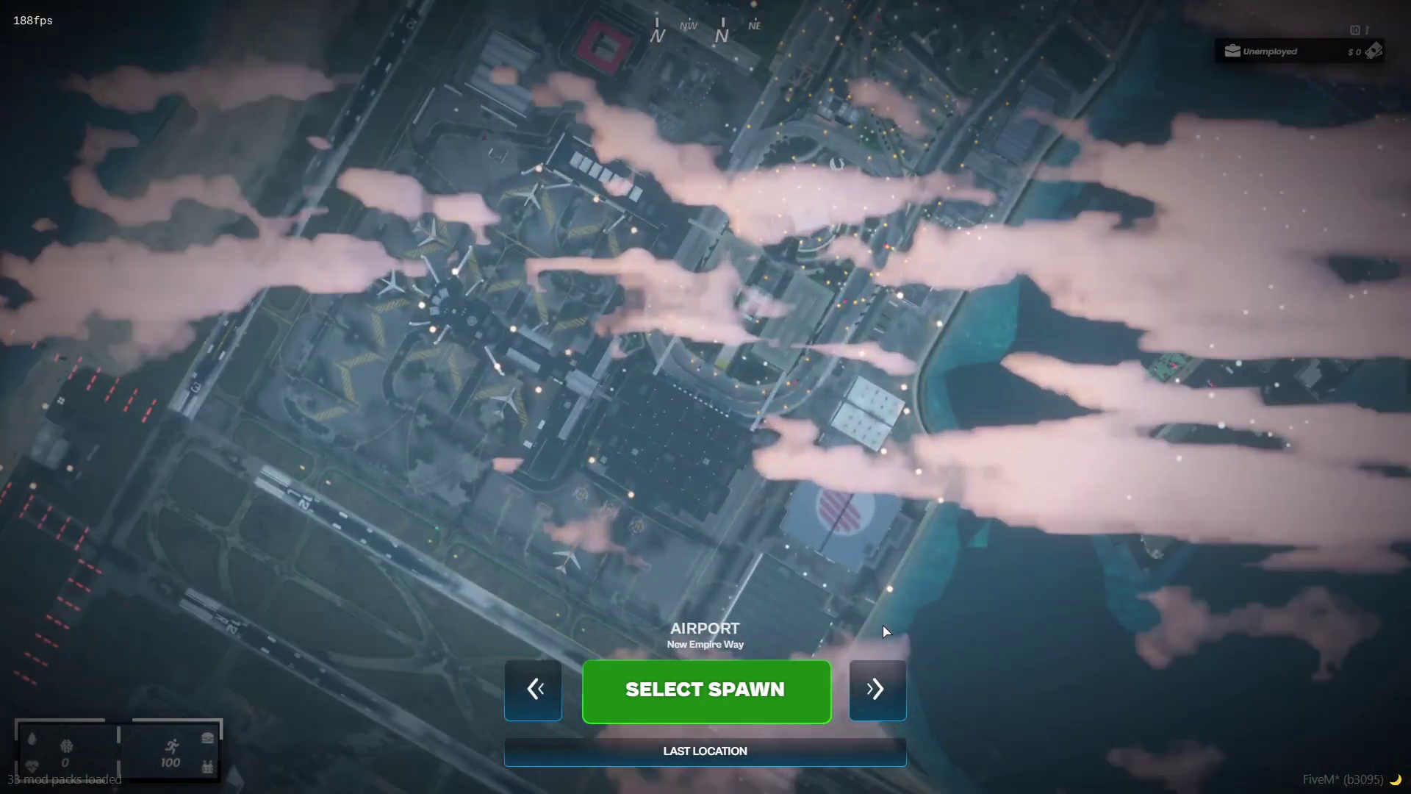
pyautogui.click(878, 687)
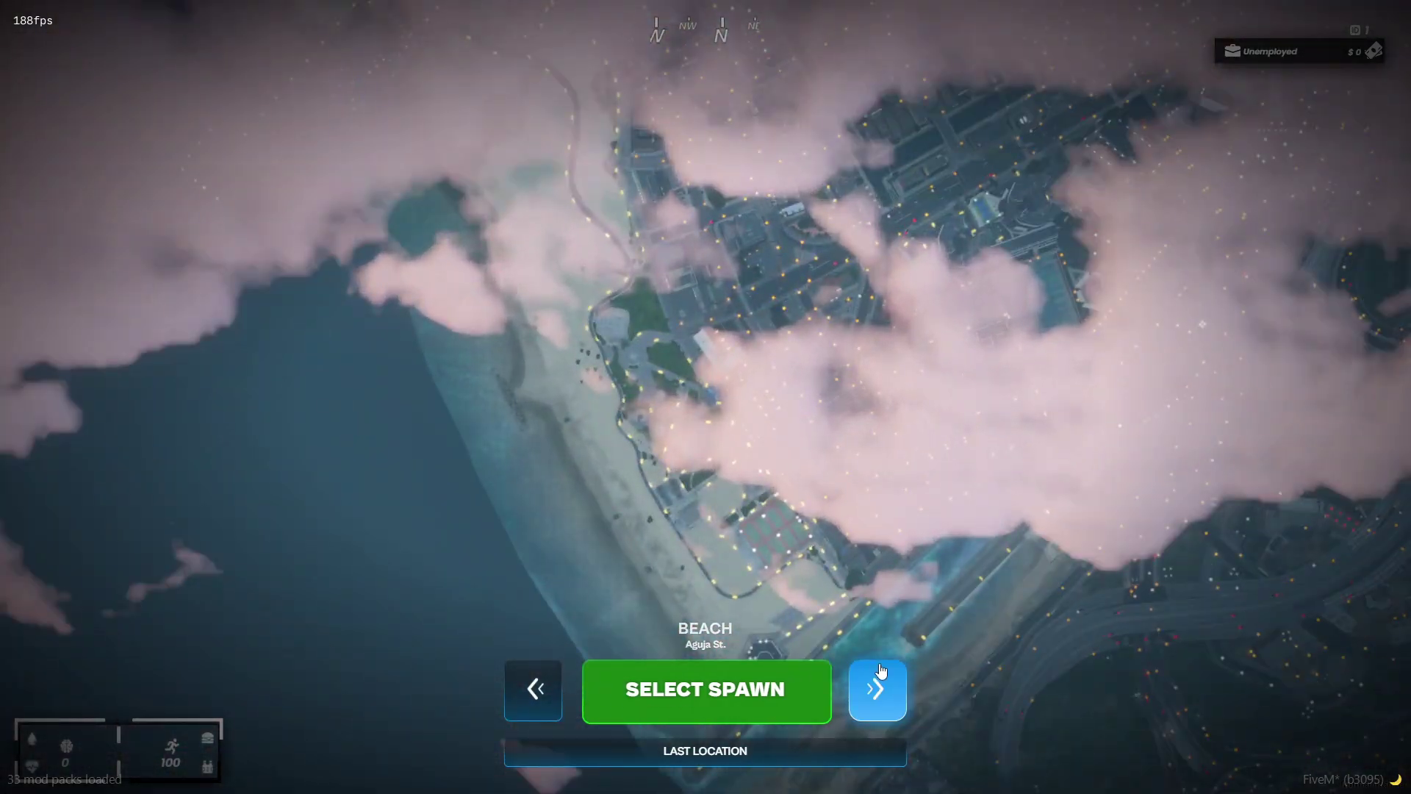
pyautogui.click(882, 670)
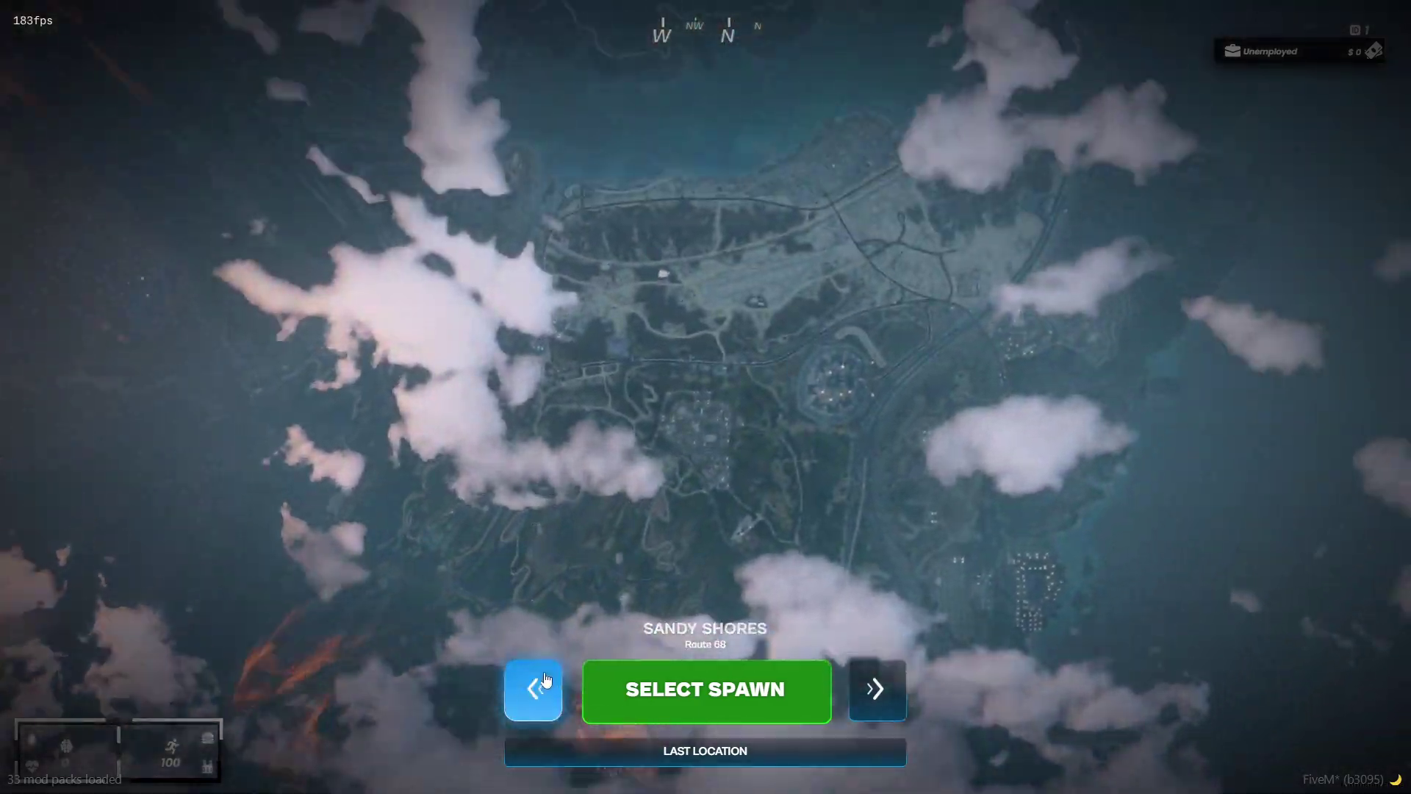
pyautogui.click(536, 688)
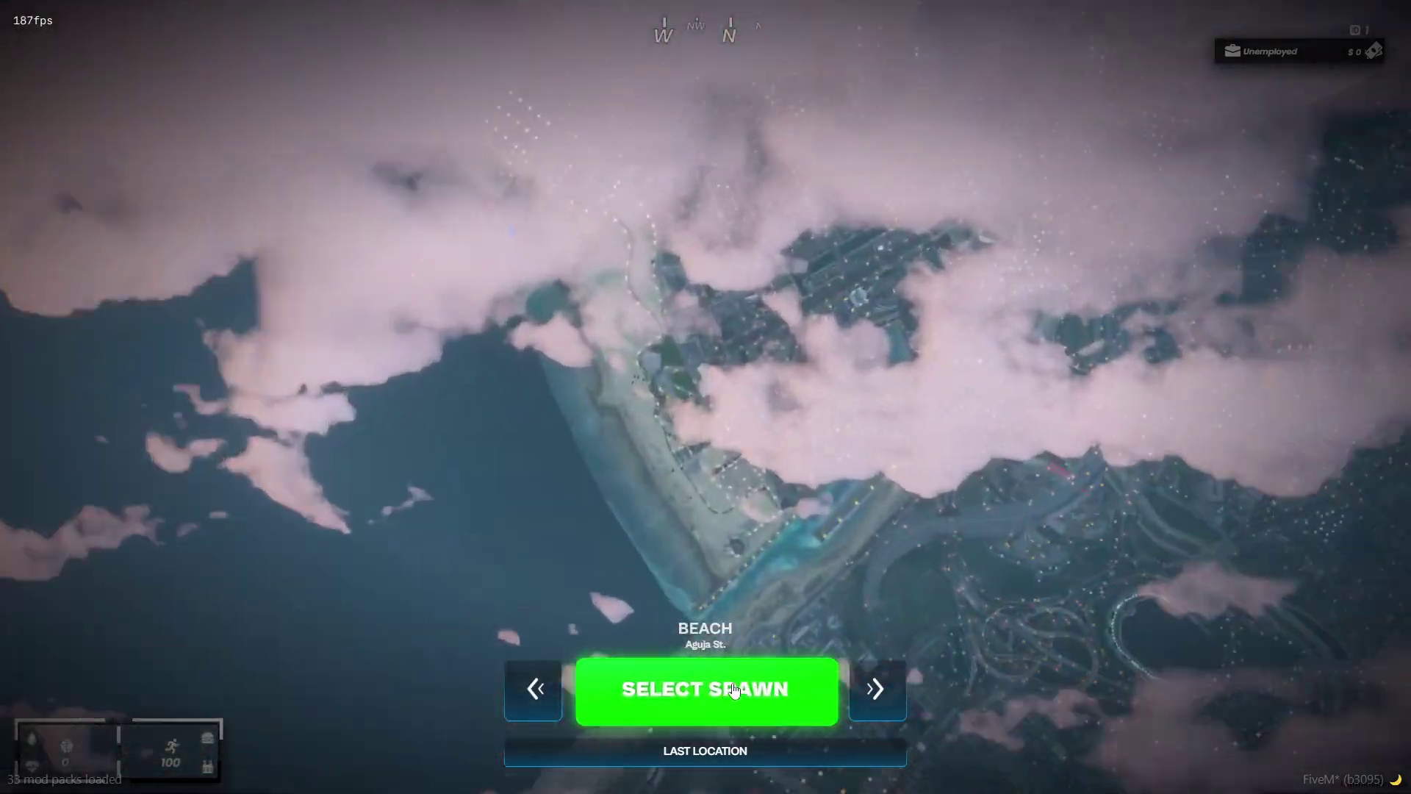
pyautogui.click(765, 684)
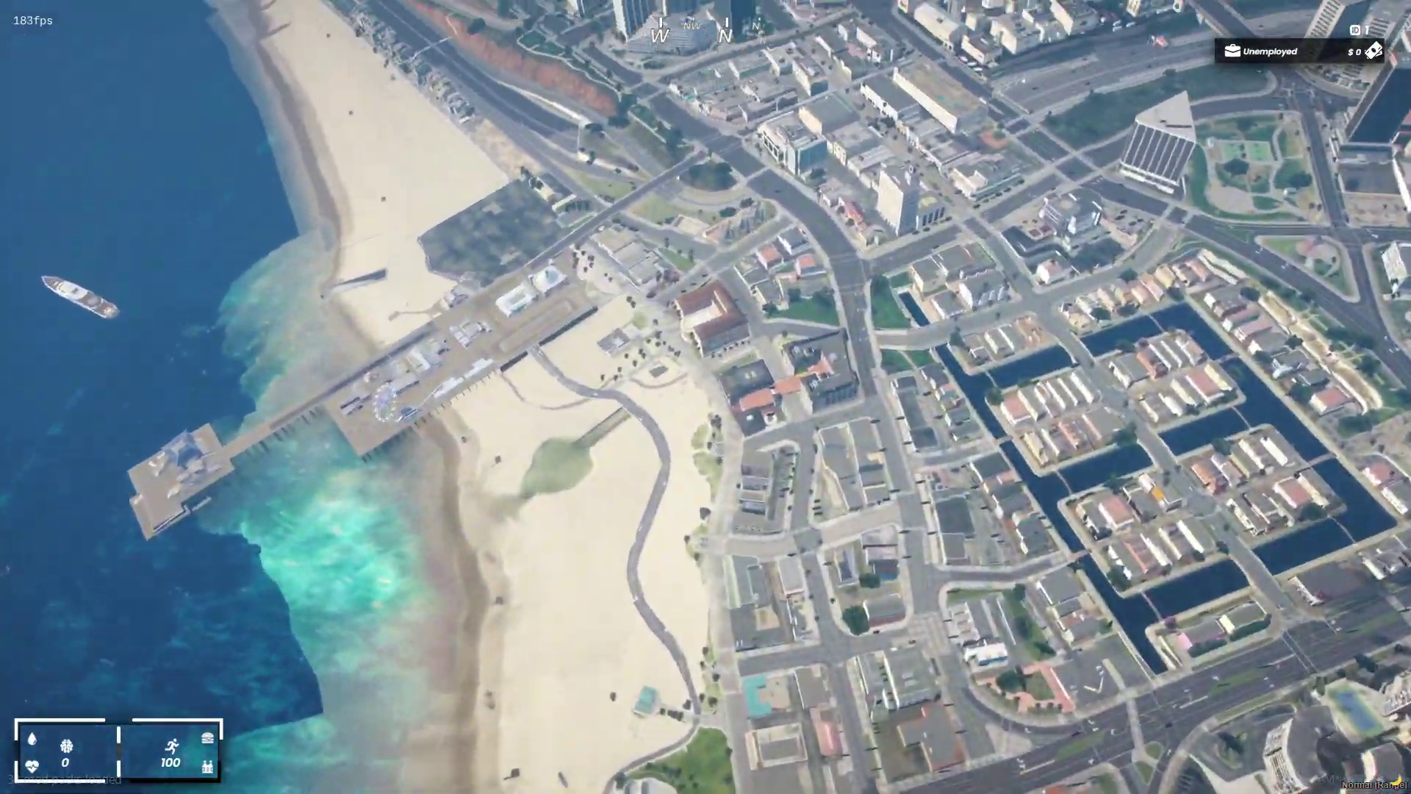